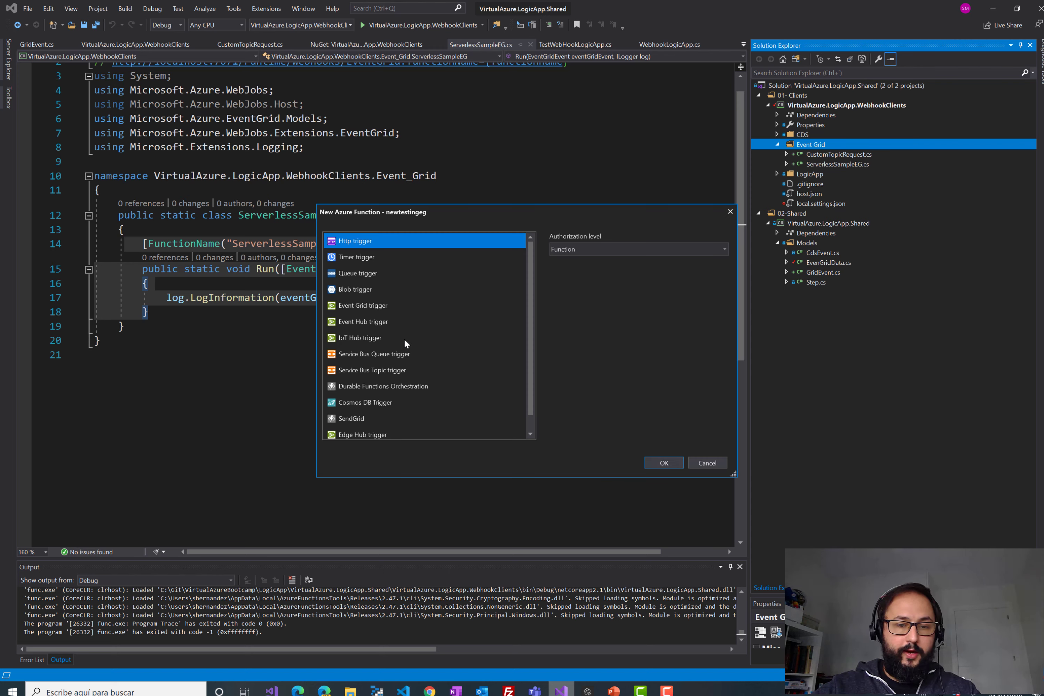
- Create the newtestingeg function from the Event Grid trigger template
{"action": "scroll", "coordinate": [405, 328], "scroll_direction": "down", "scroll_amount": 1}
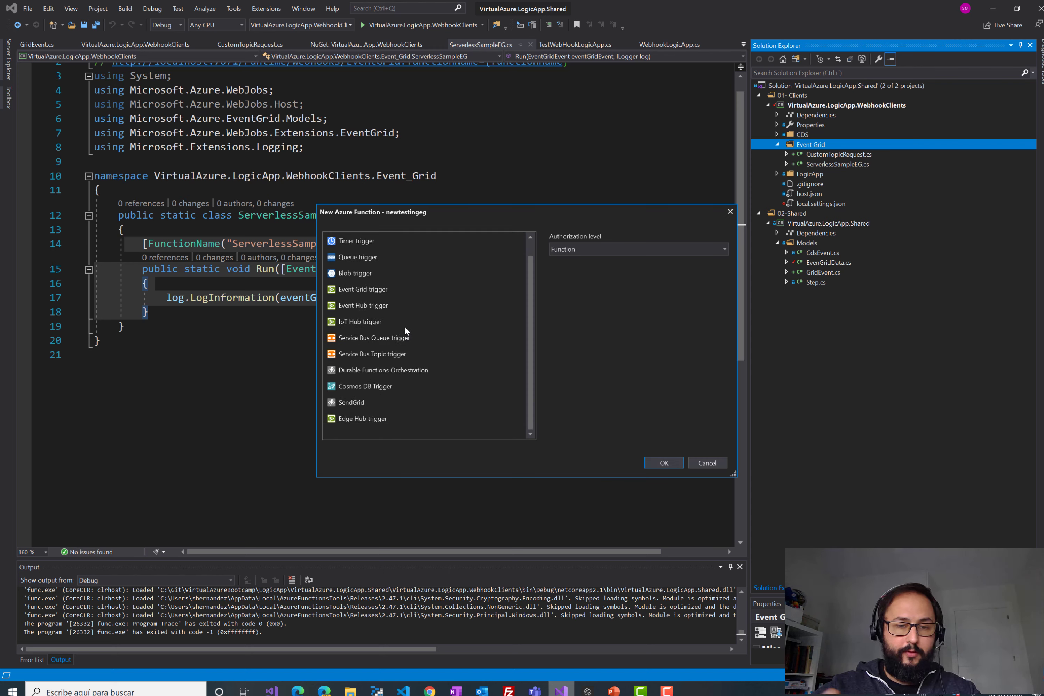
{"action": "scroll", "coordinate": [373, 347], "scroll_direction": "up", "scroll_amount": 1}
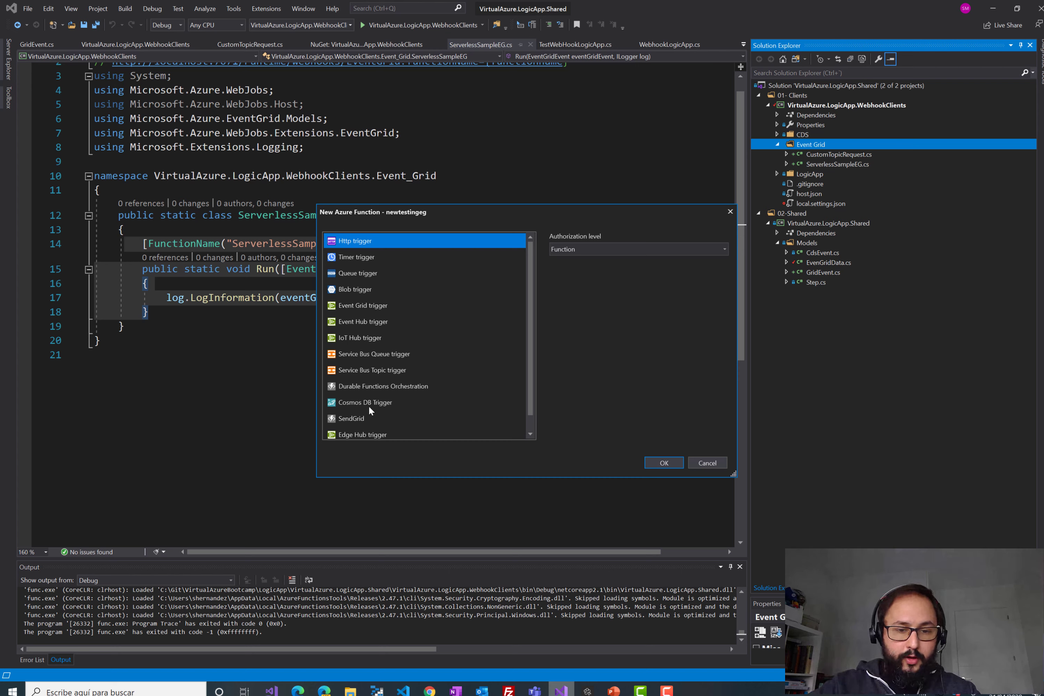
{"action": "scroll", "coordinate": [377, 252], "scroll_direction": "down", "scroll_amount": 1}
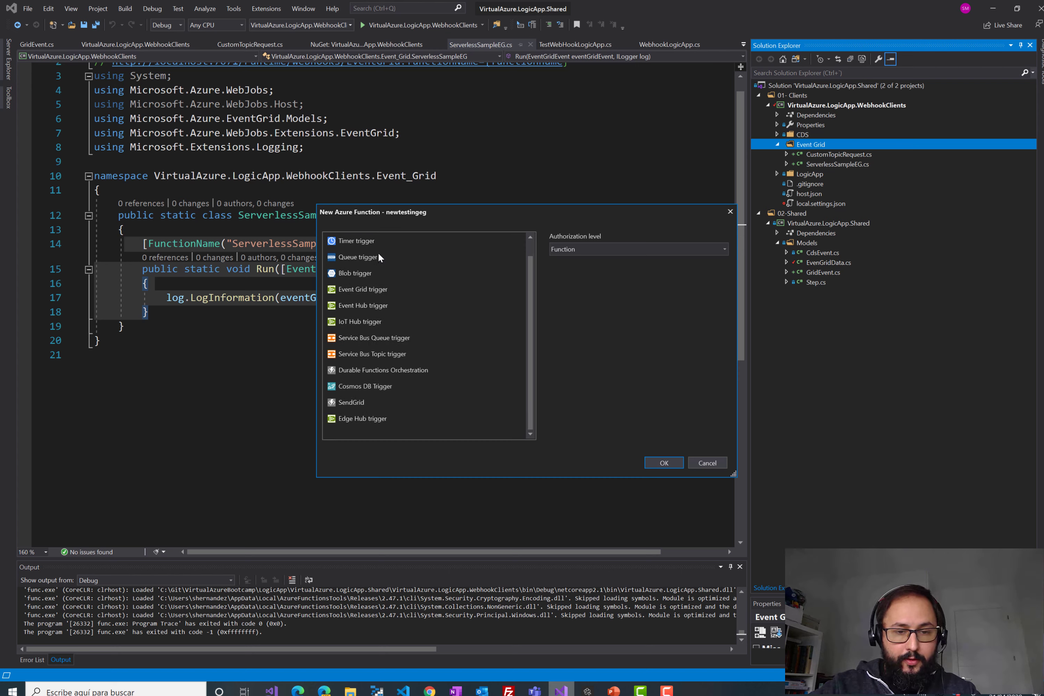
{"action": "left_click", "coordinate": [373, 292]}
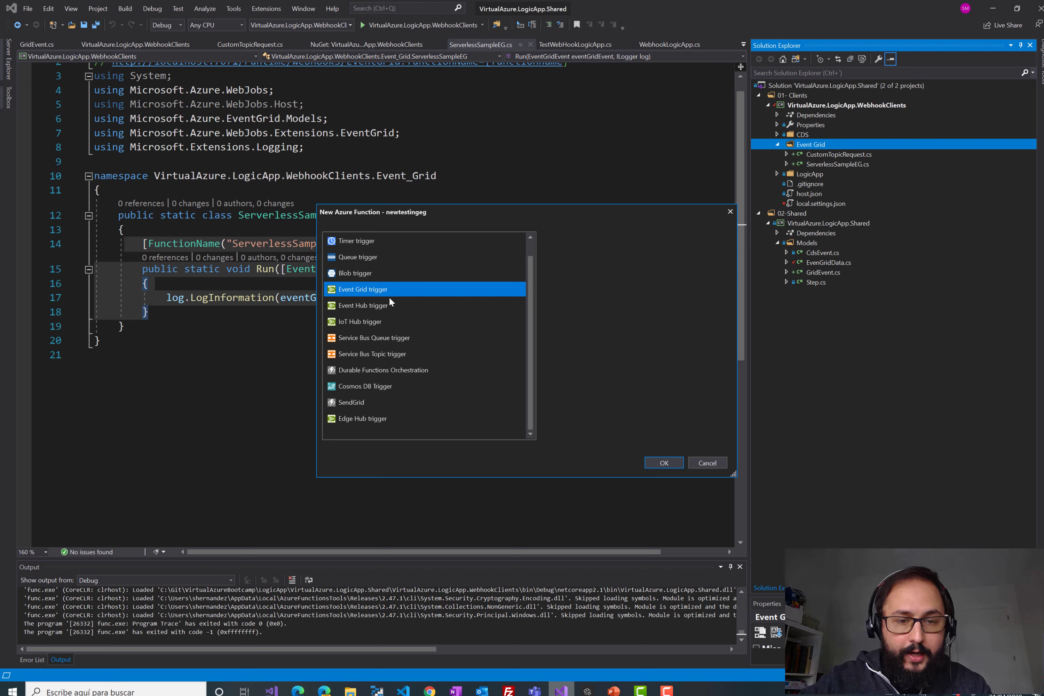
{"action": "left_click", "coordinate": [659, 461]}
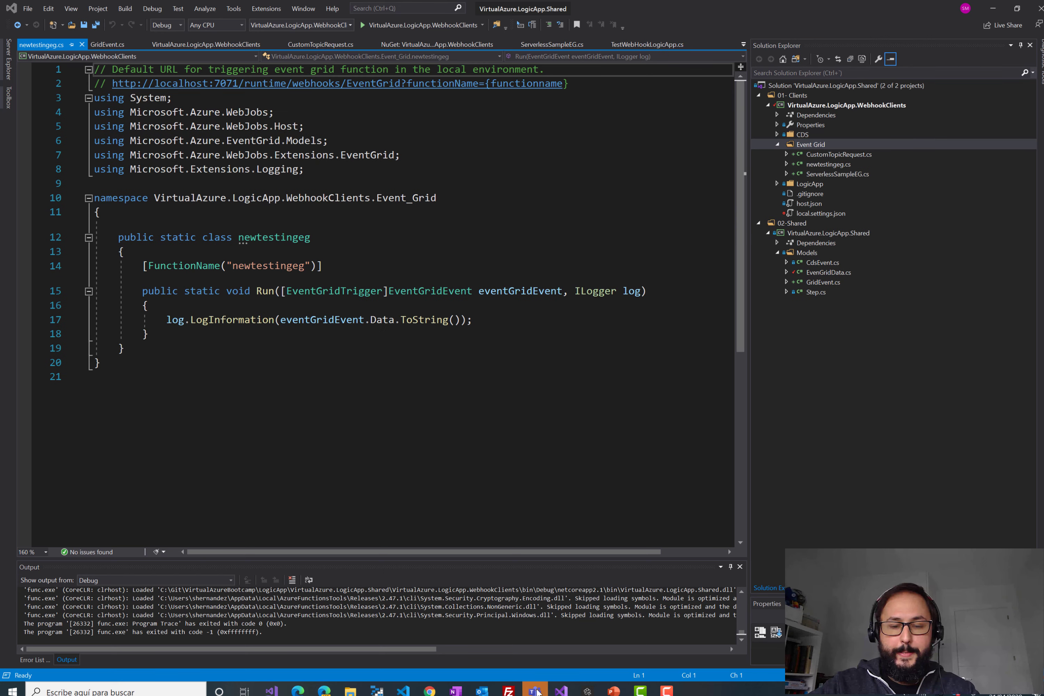
- Close the Teams window and review the generated class, FunctionName attribute and Run method
{"action": "right_click", "coordinate": [536, 691]}
{"action": "left_click", "coordinate": [532, 670]}
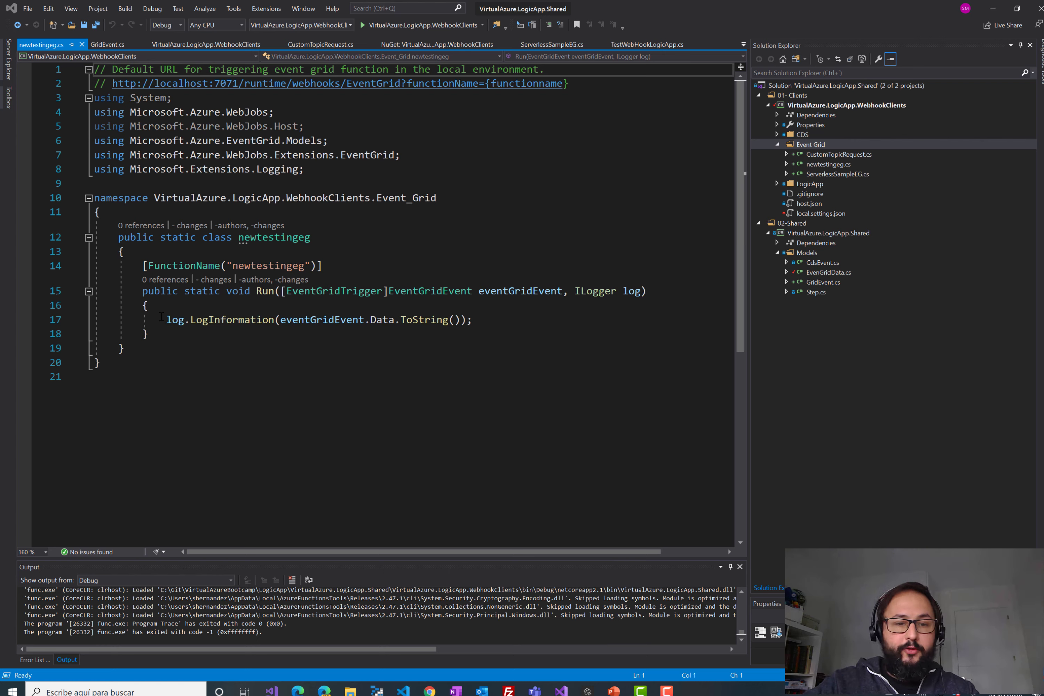
{"action": "left_click_drag", "start_coordinate": [116, 235], "coordinate": [175, 355]}
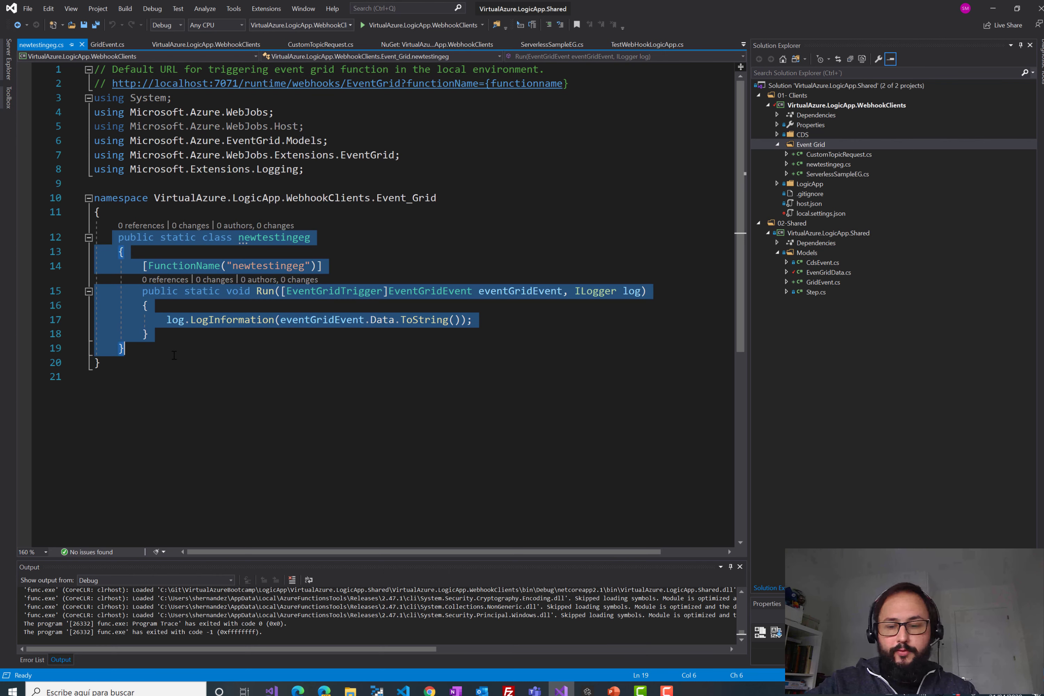
{"action": "left_click", "coordinate": [196, 352]}
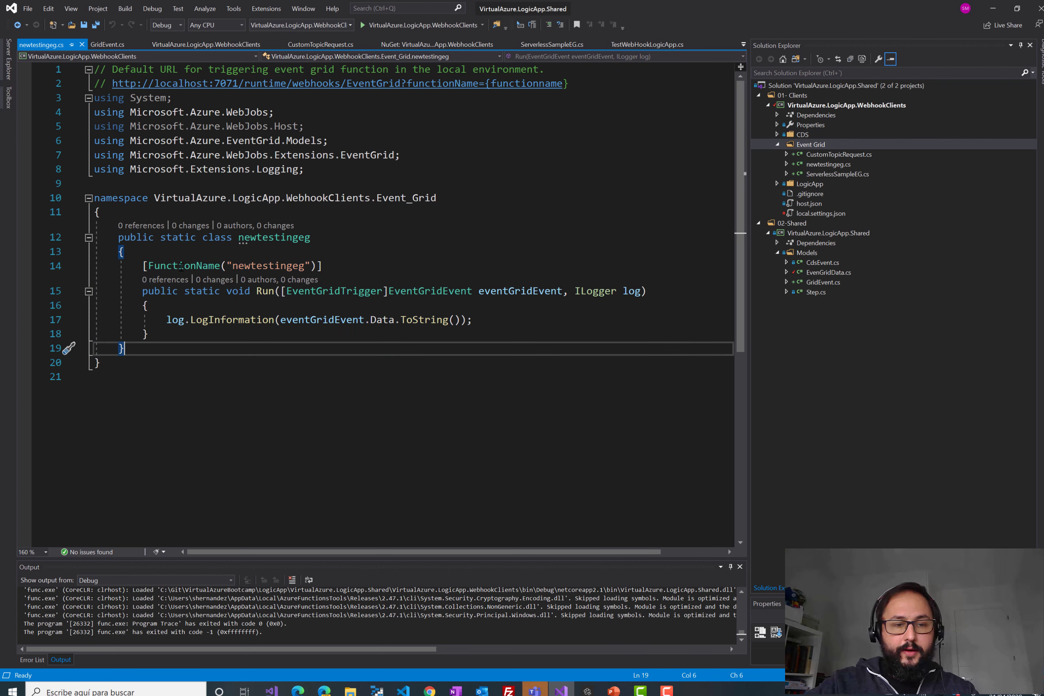
{"action": "left_click_drag", "start_coordinate": [142, 266], "coordinate": [322, 265]}
{"action": "left_click", "coordinate": [317, 345]}
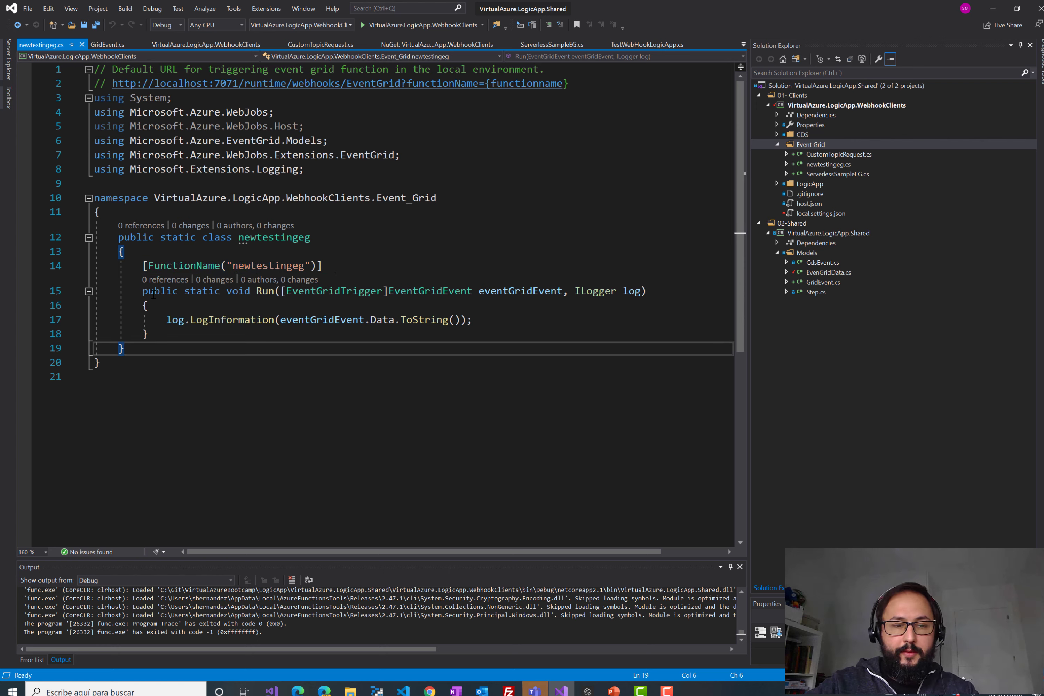
{"action": "left_click_drag", "start_coordinate": [142, 290], "coordinate": [500, 341]}
{"action": "left_click", "coordinate": [500, 340]}
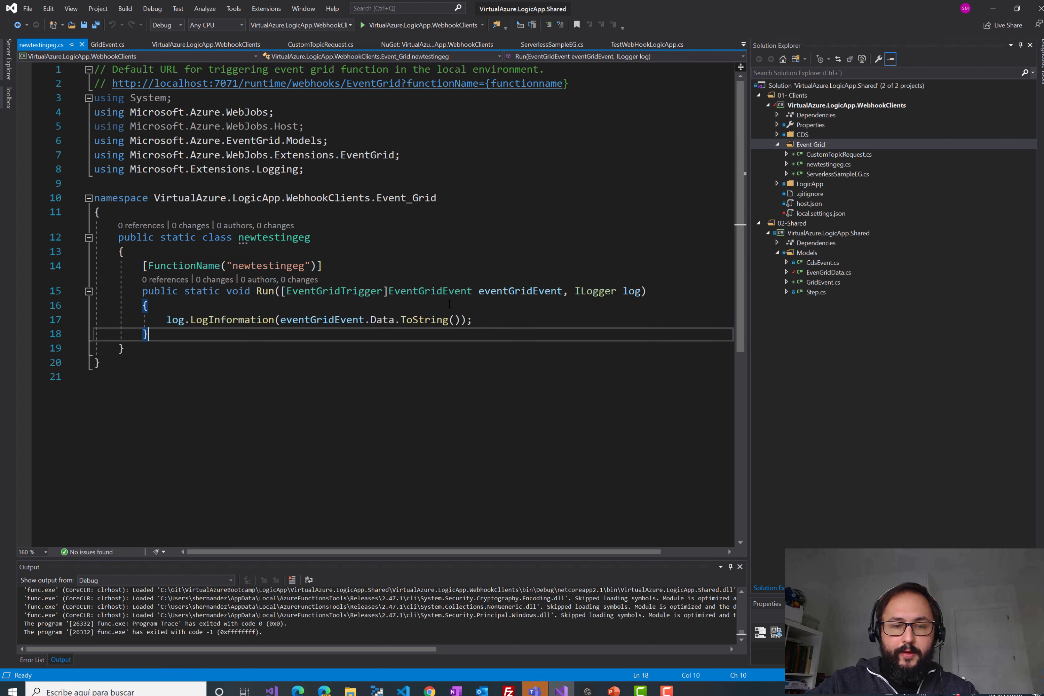
- Go to the definition of the EventGridEvent type in the Run signature with F12
{"action": "double_click", "coordinate": [419, 292]}
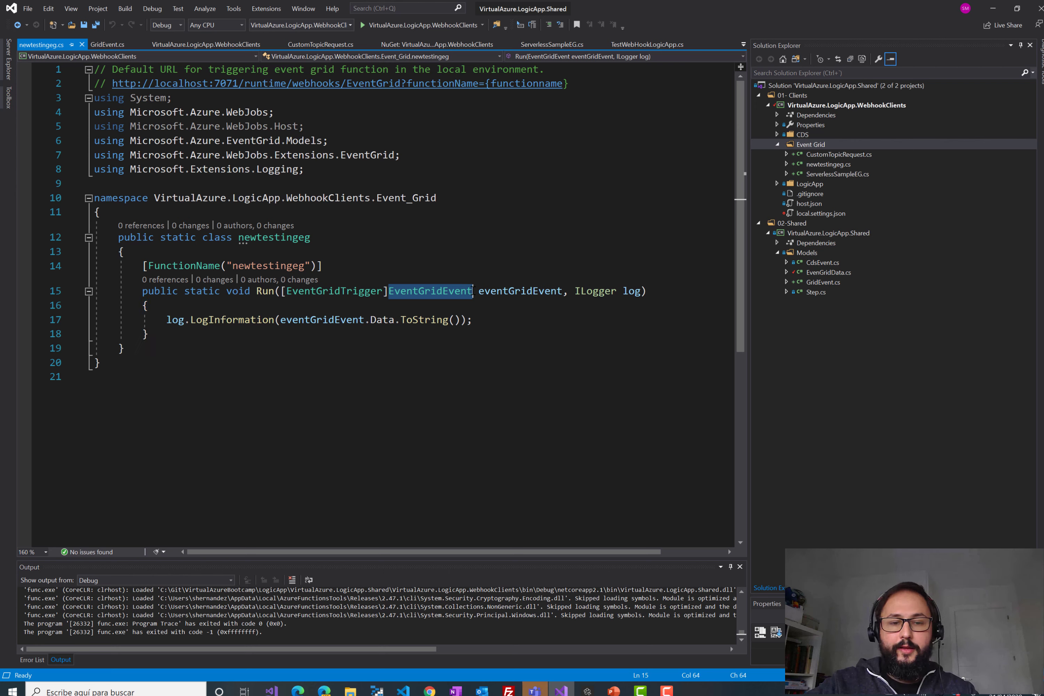
{"action": "key", "text": "ctrl+End"}
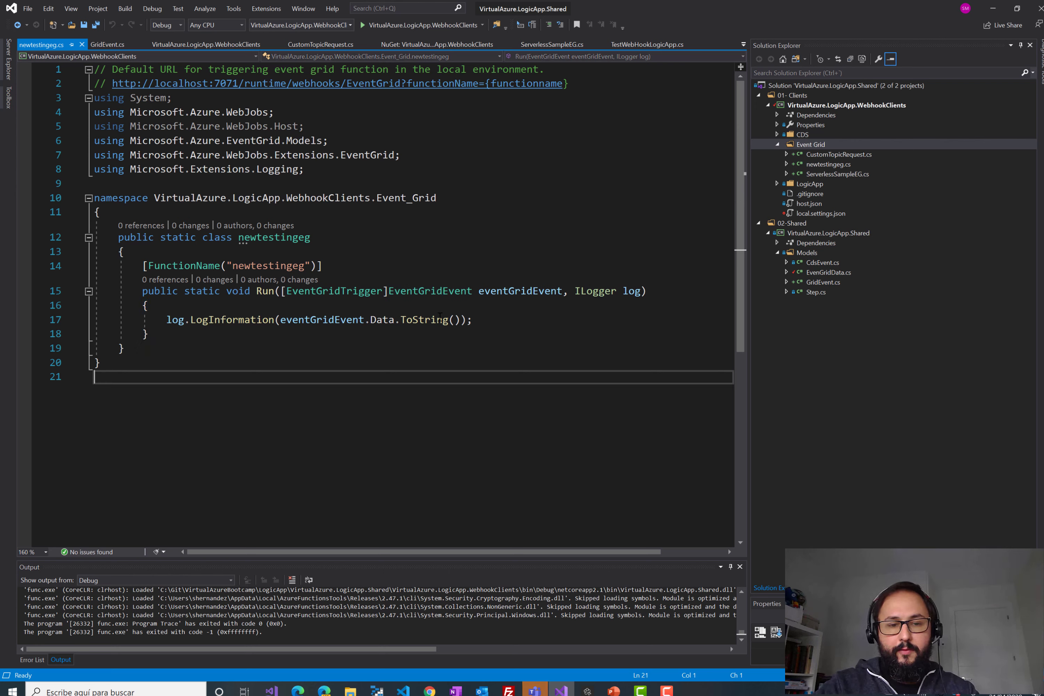
{"action": "double_click", "coordinate": [431, 291]}
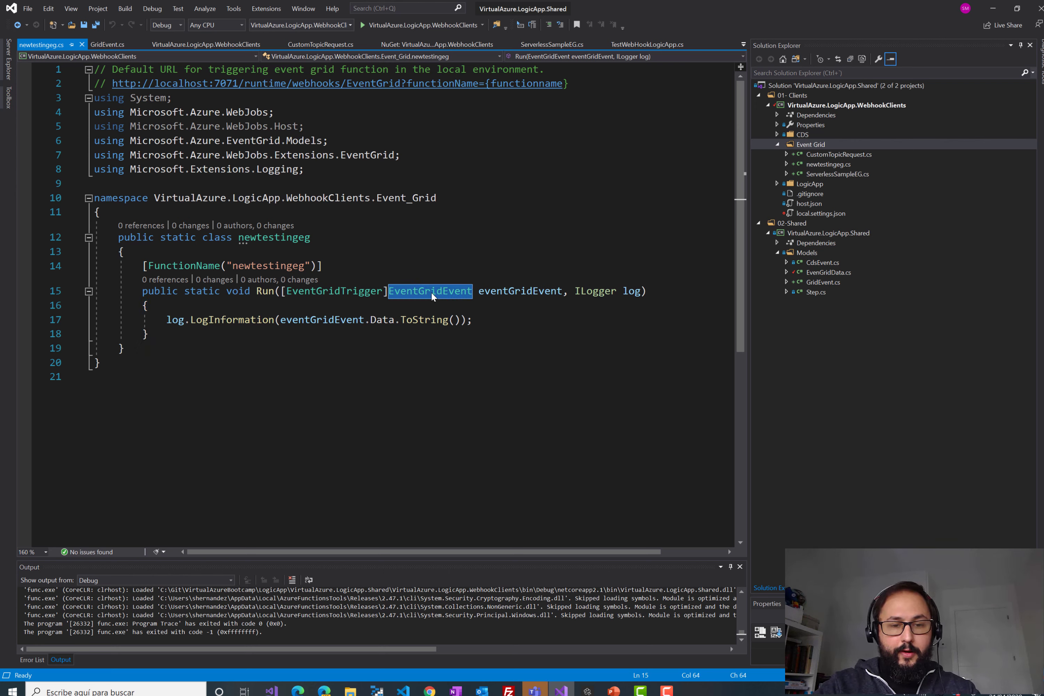
{"action": "key", "text": "F12"}
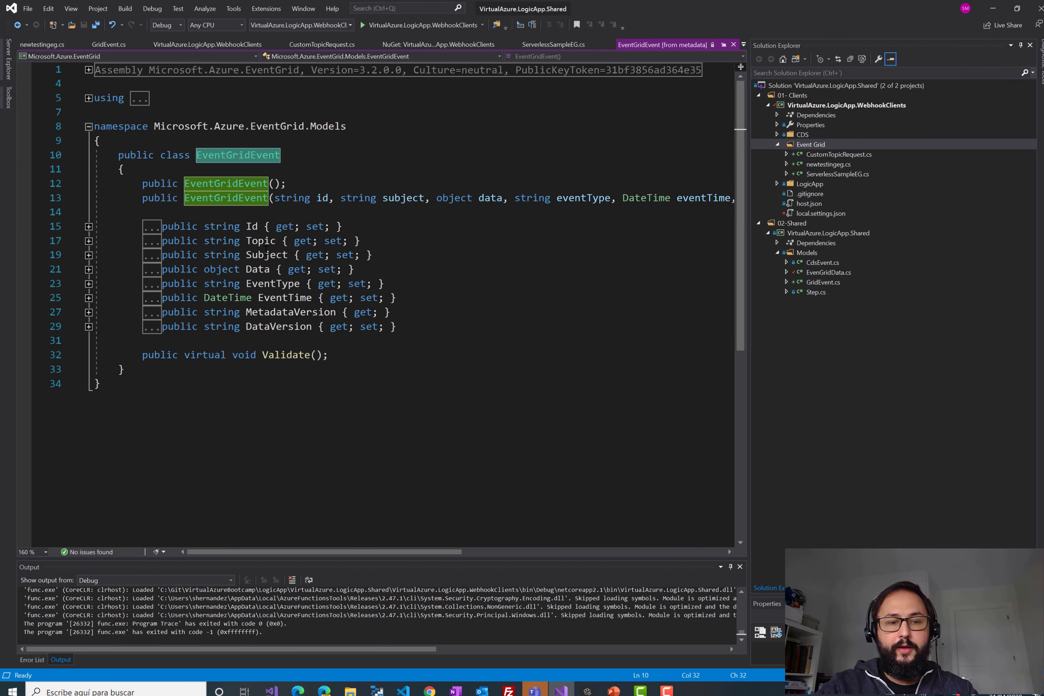
- Inspect the Data, EventType and EventTime properties, then close the metadata tab and reselect Run
{"action": "left_click", "coordinate": [260, 269]}
{"action": "double_click", "coordinate": [258, 269]}
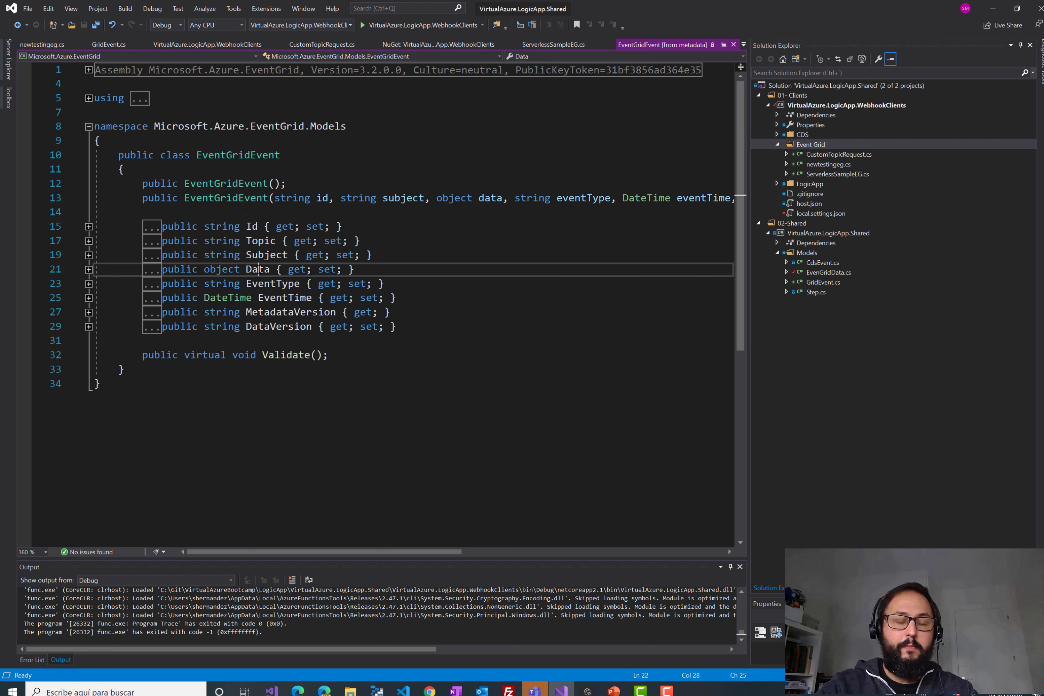
{"action": "left_click", "coordinate": [273, 283]}
{"action": "double_click", "coordinate": [273, 283]}
{"action": "left_click", "coordinate": [294, 297]}
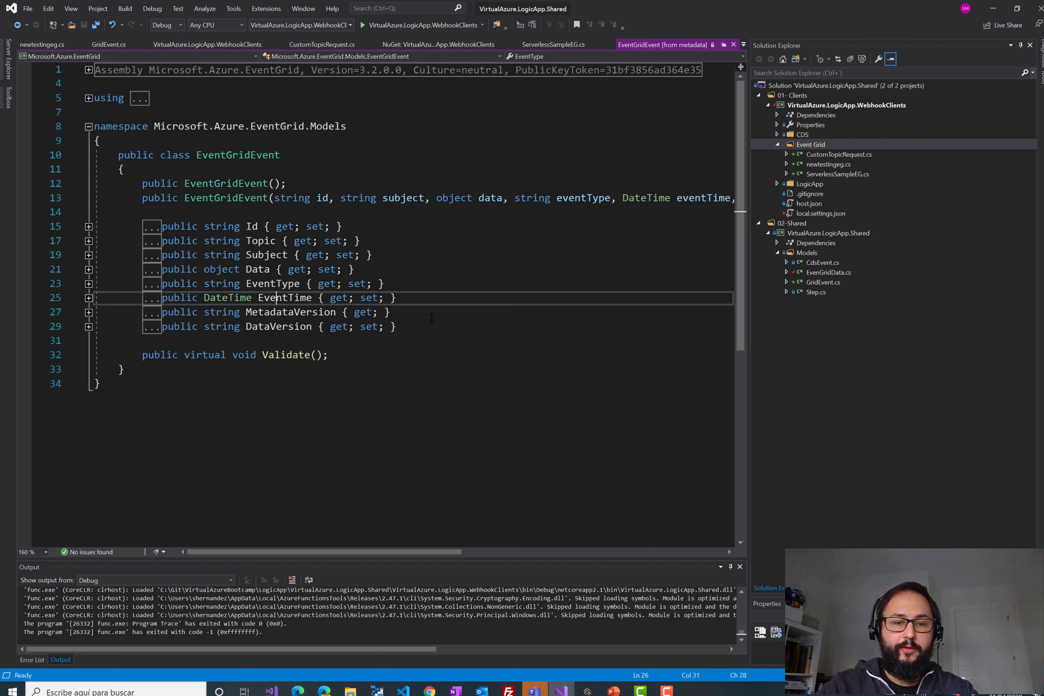
{"action": "left_click_drag", "start_coordinate": [417, 320], "coordinate": [186, 283]}
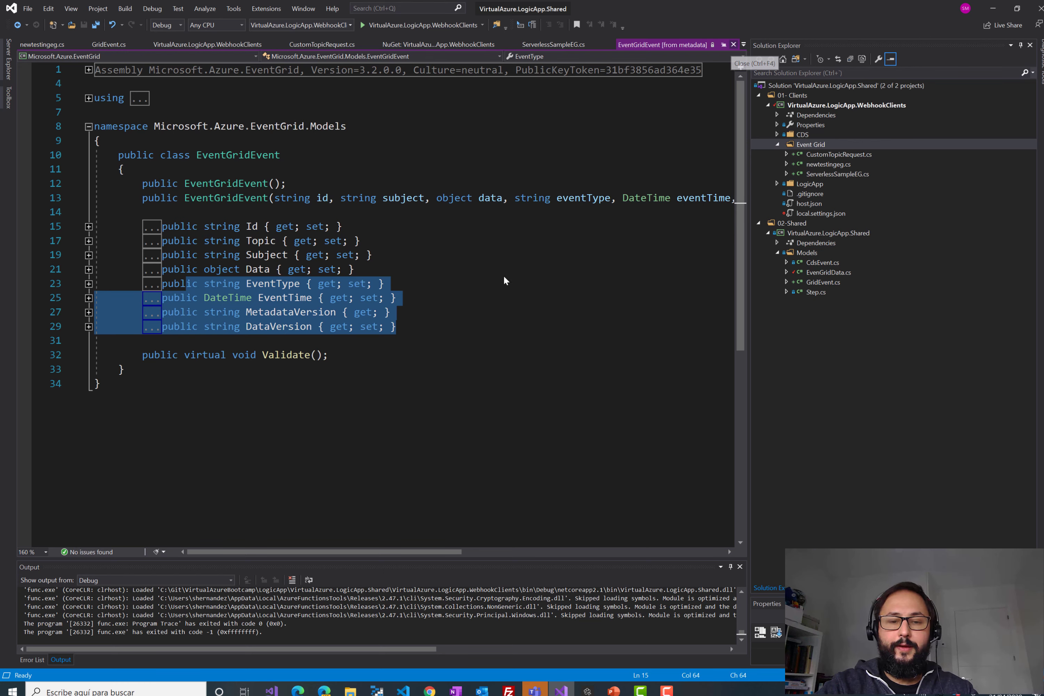
{"action": "key", "text": "ctrl+F4"}
{"action": "left_click_drag", "start_coordinate": [118, 290], "coordinate": [175, 333]}
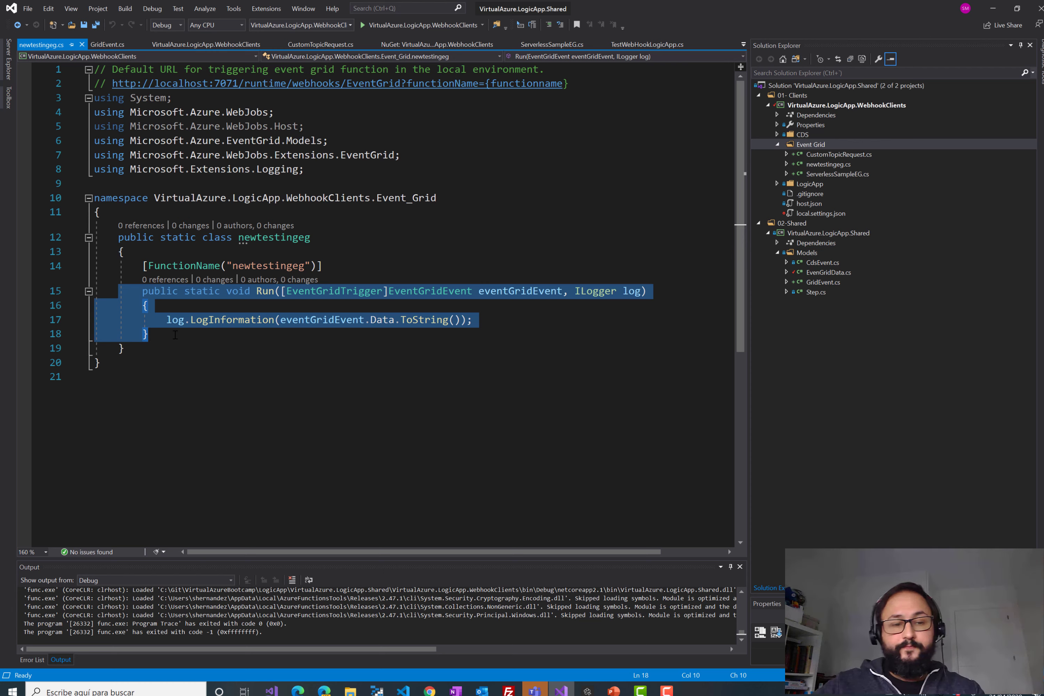
- Review the logging statement on line 17 and close newtestingeg.cs
{"action": "left_click", "coordinate": [175, 334]}
{"action": "left_click_drag", "start_coordinate": [166, 319], "coordinate": [509, 319]}
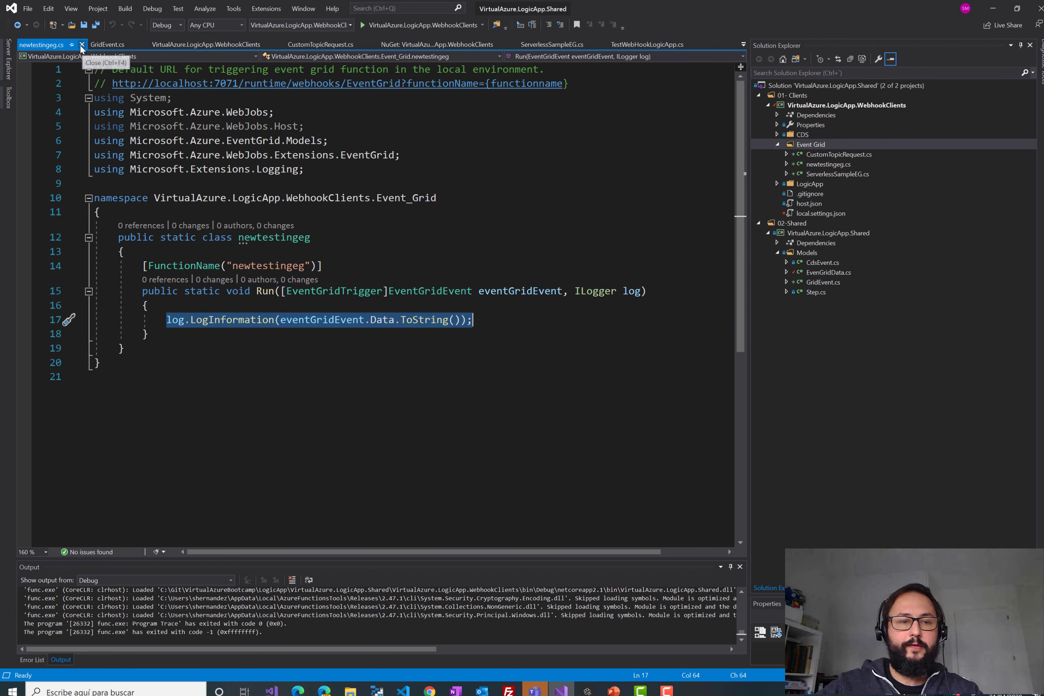
{"action": "key", "text": "ctrl+F4"}
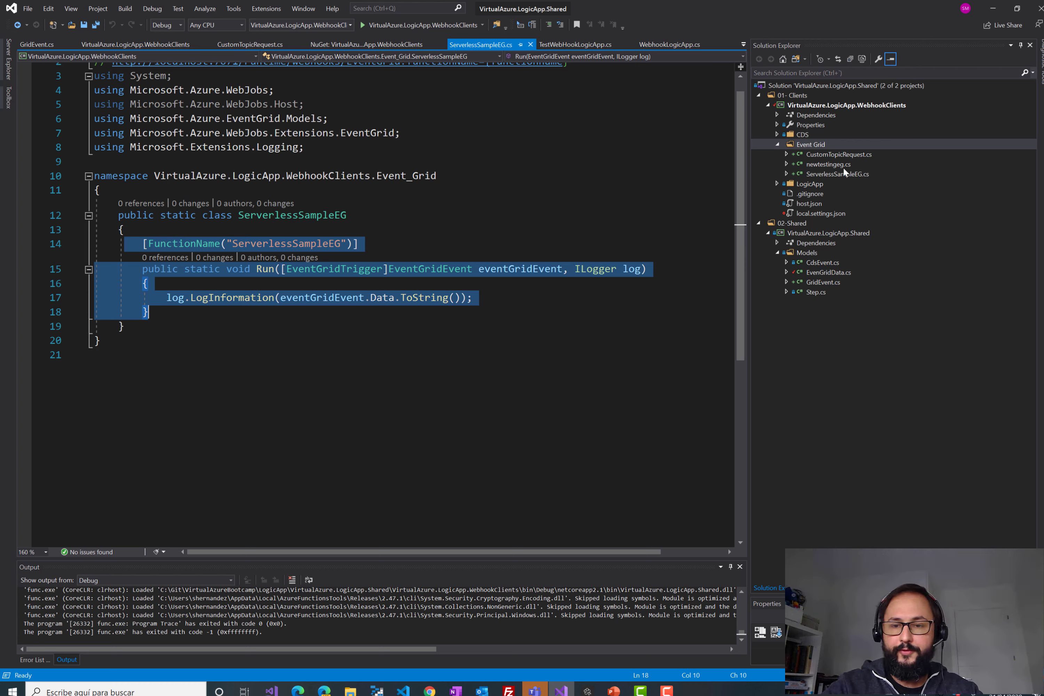
- Delete newtestingeg.cs from the project, leaving ServerlessSampleEG, and switch to the Azure portal
{"action": "left_click", "coordinate": [834, 165]}
{"action": "key", "text": "Delete"}
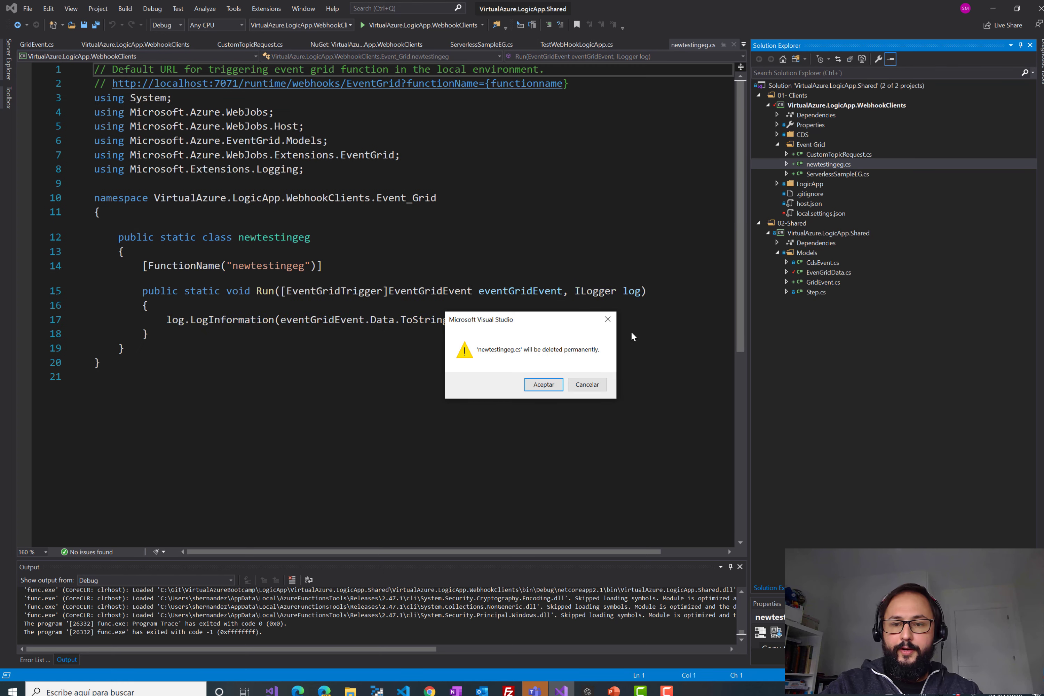
{"action": "key", "text": "Escape"}
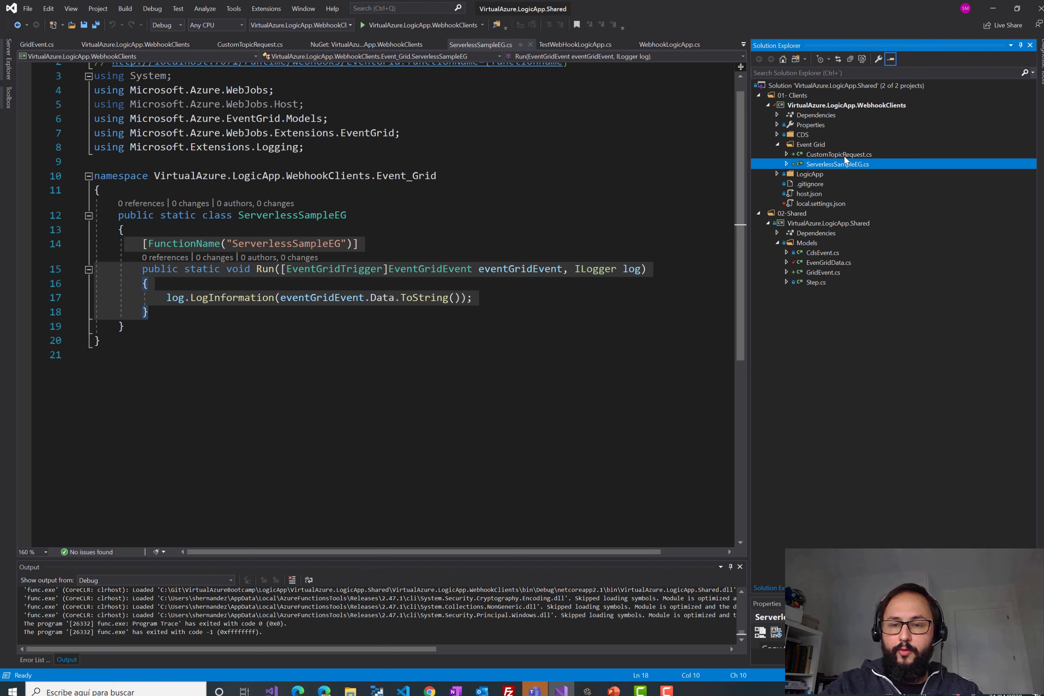
{"action": "key", "text": "Escape"}
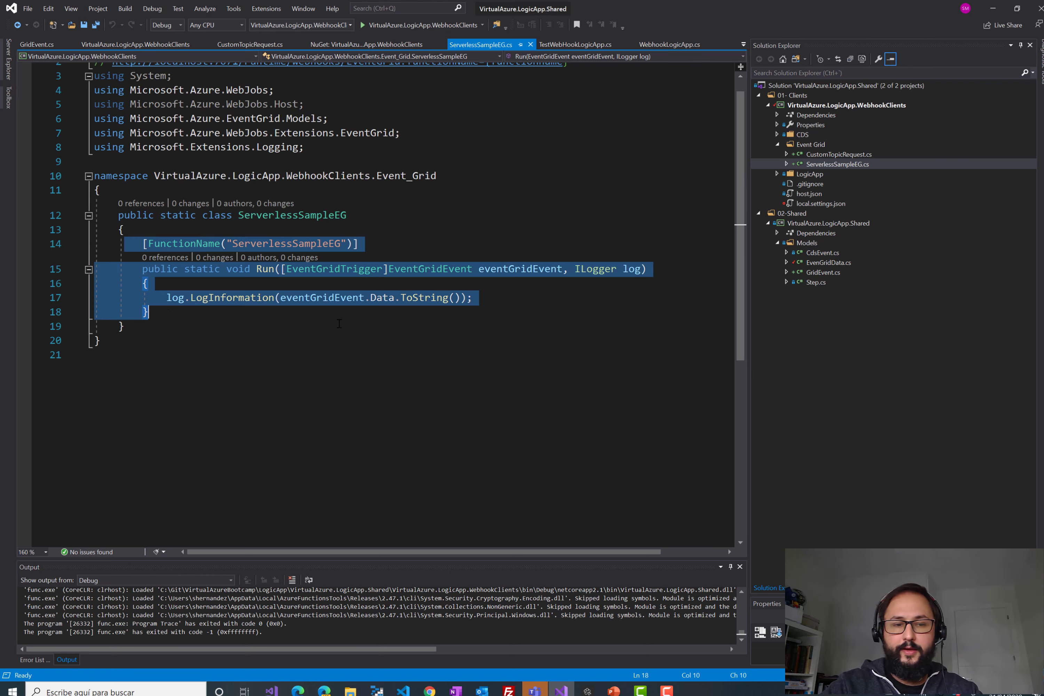
{"action": "left_click_drag", "start_coordinate": [130, 269], "coordinate": [149, 312]}
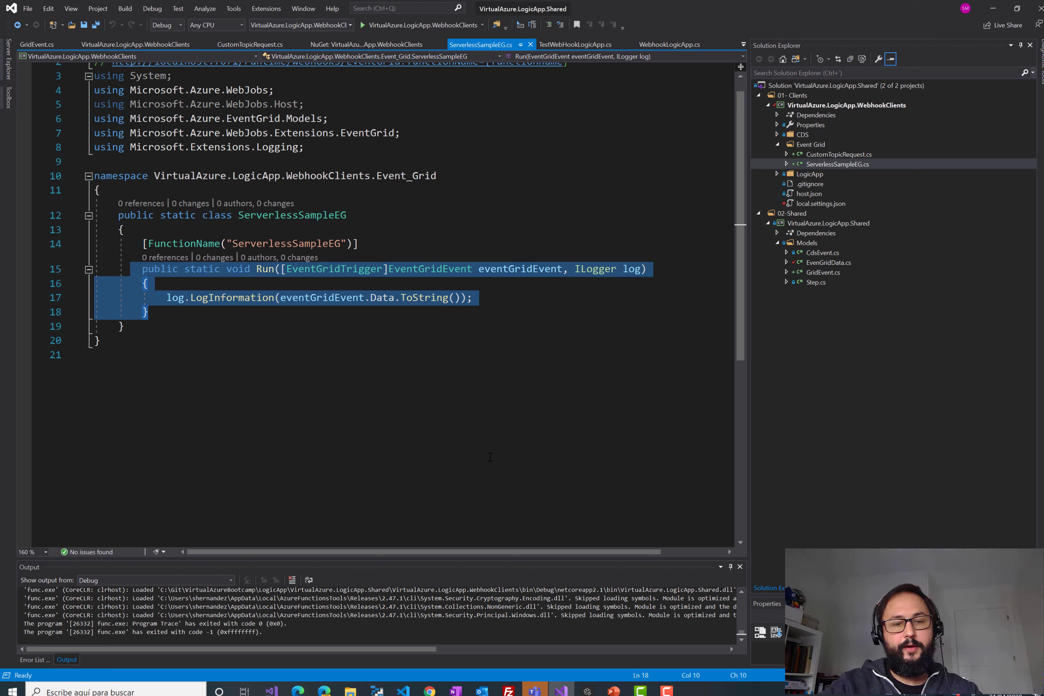
{"action": "left_click", "coordinate": [430, 691]}
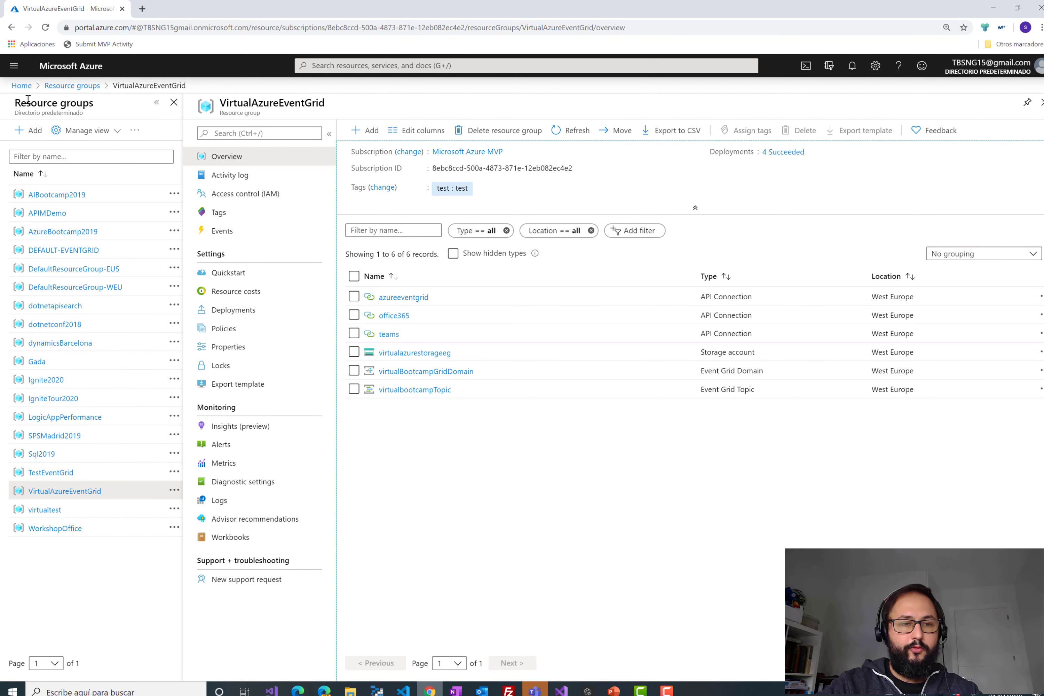
- Go to Event Grid Subscriptions from the portal menu and start a new event subscription
{"action": "left_click", "coordinate": [14, 66]}
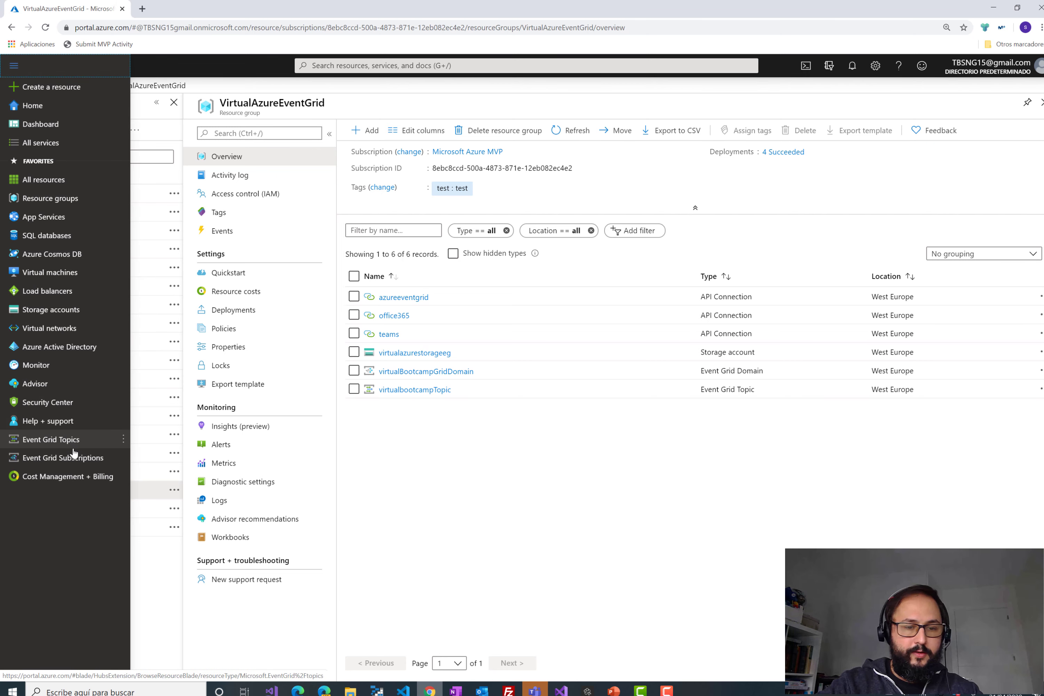
{"action": "mouse_move", "coordinate": [75, 462]}
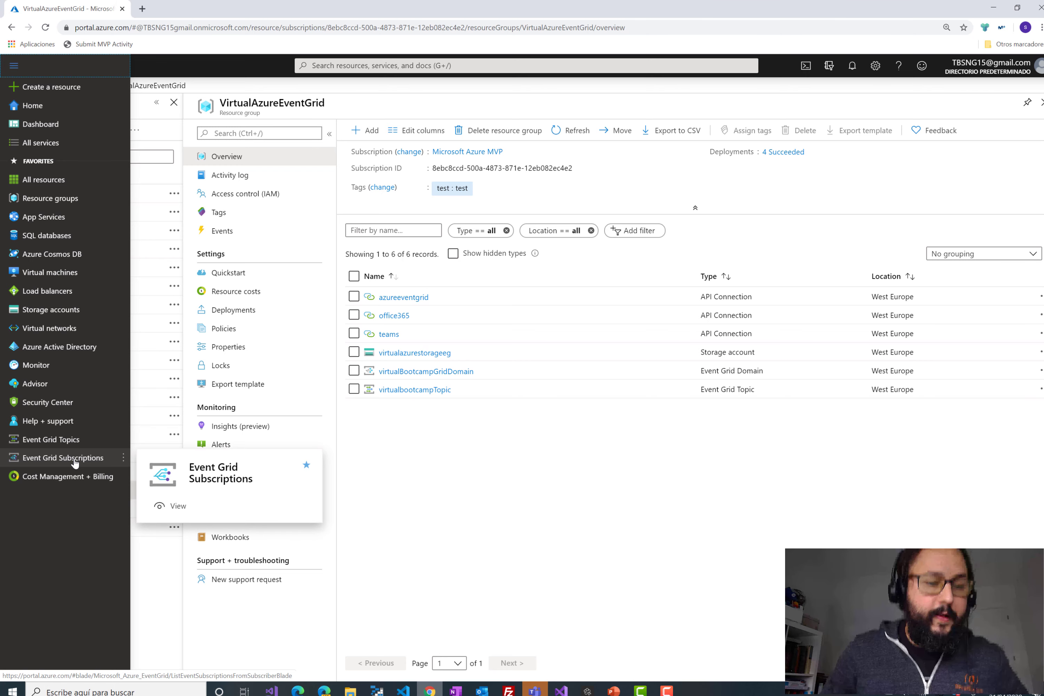
{"action": "left_click", "coordinate": [75, 458]}
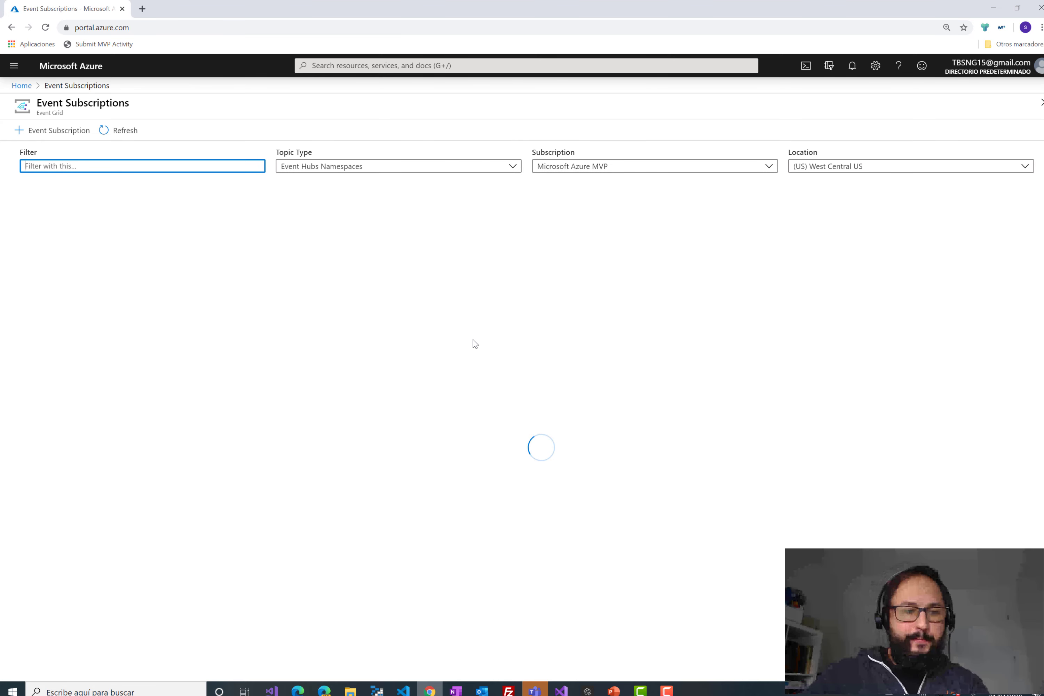
{"action": "left_click", "coordinate": [72, 130]}
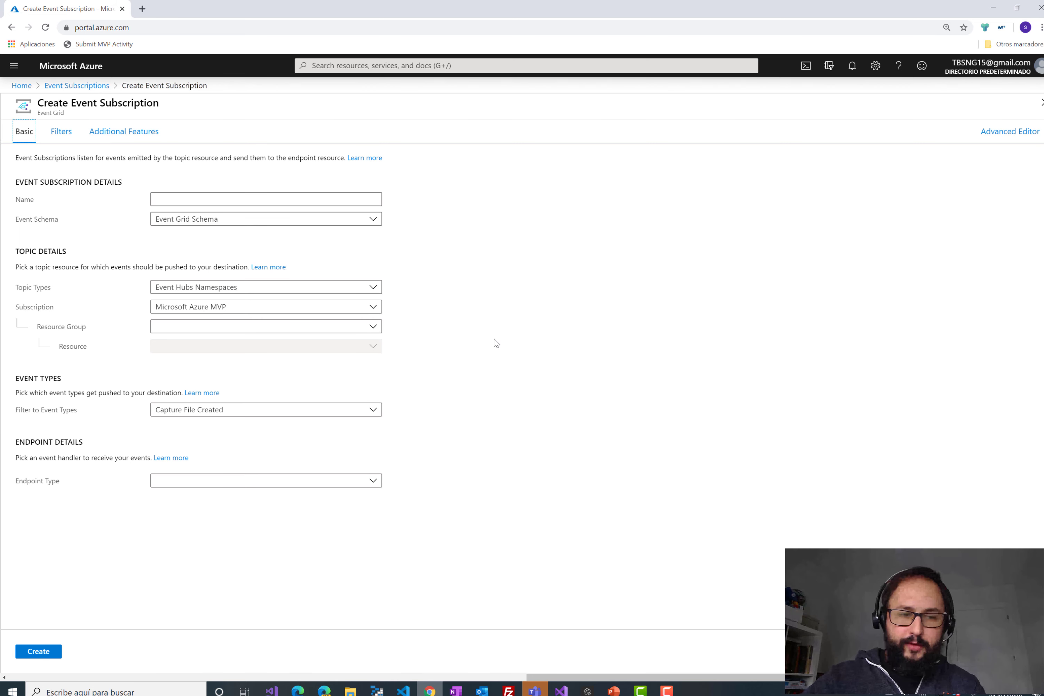
- Name the subscription demo1virtualazure and keep Event Grid Schema
{"action": "left_click", "coordinate": [282, 199]}
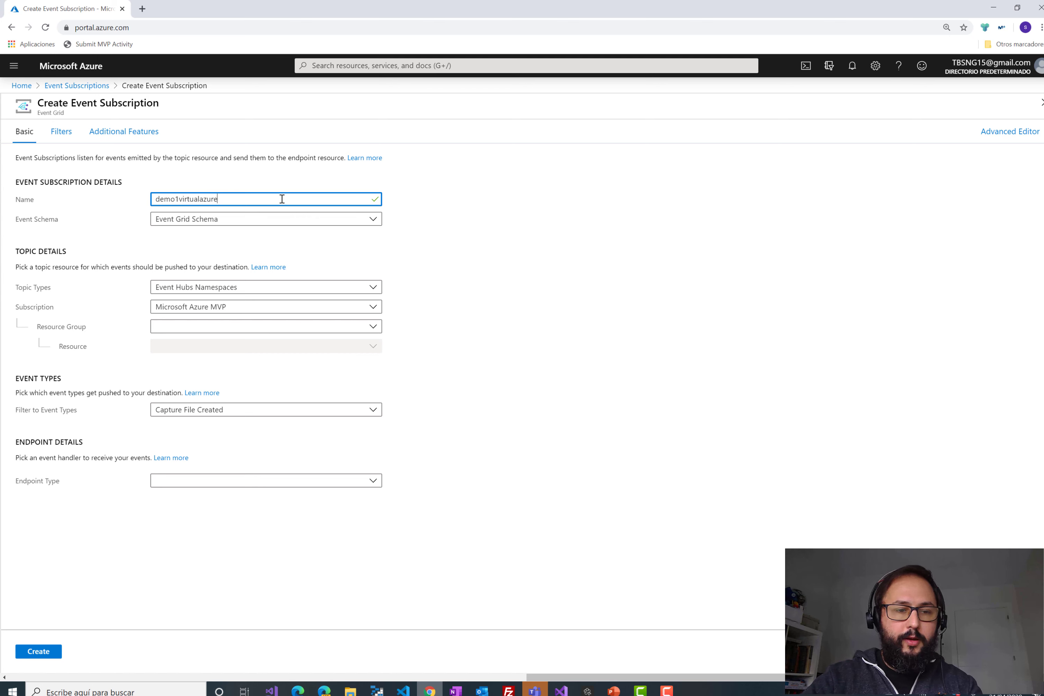
{"action": "type", "text": "demo1virtualazure"}
{"action": "left_click", "coordinate": [296, 225]}
{"action": "left_click", "coordinate": [297, 225]}
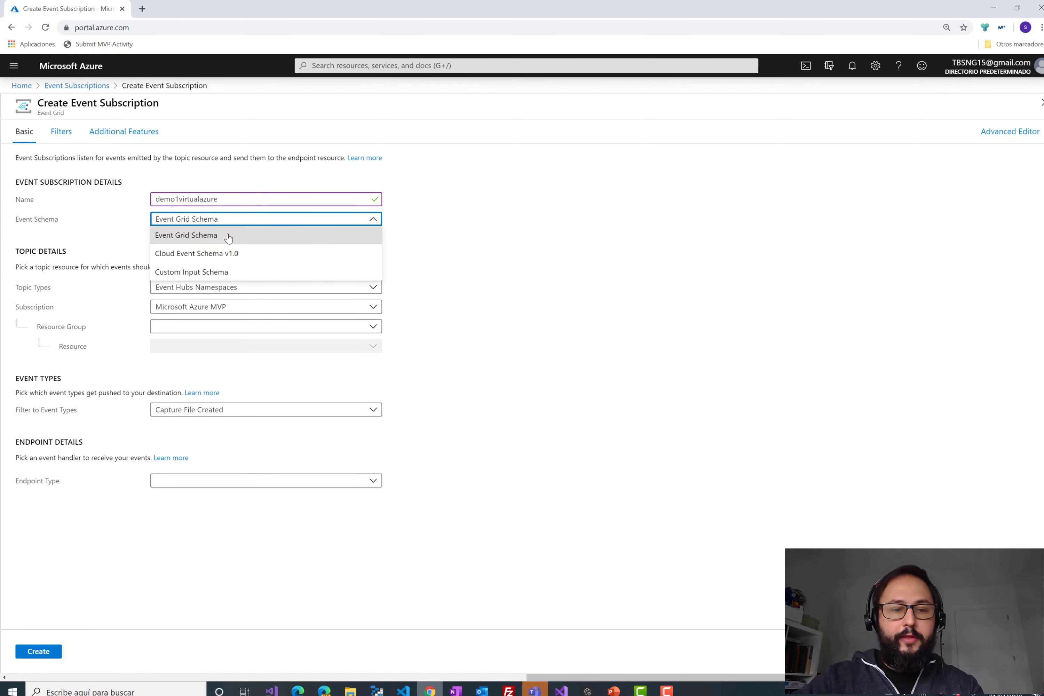
{"action": "left_click", "coordinate": [188, 238]}
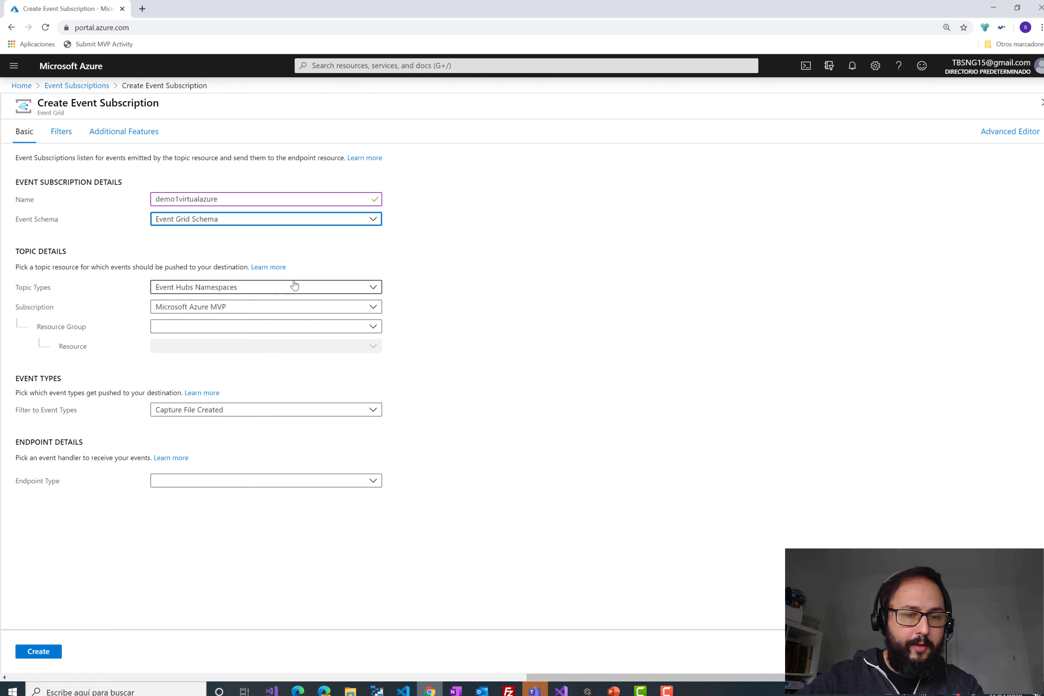
- Set topic type Resource Groups, subscription Microsoft Azure MVP, resource group VirtualAzureEventGrid
{"action": "left_click", "coordinate": [371, 331]}
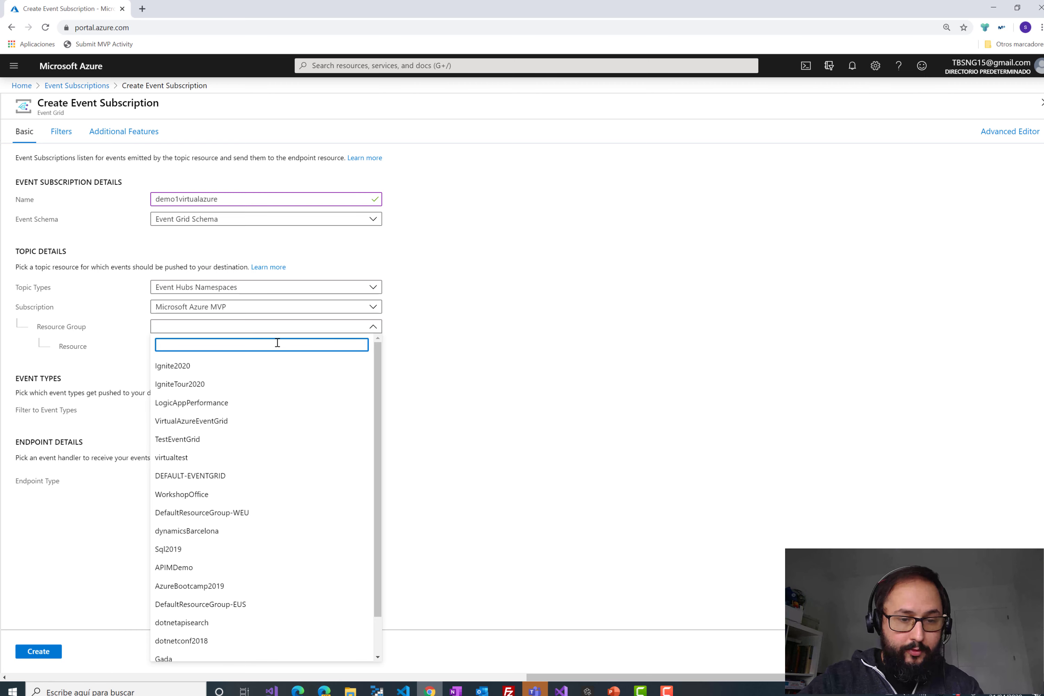
{"action": "left_click", "coordinate": [298, 422]}
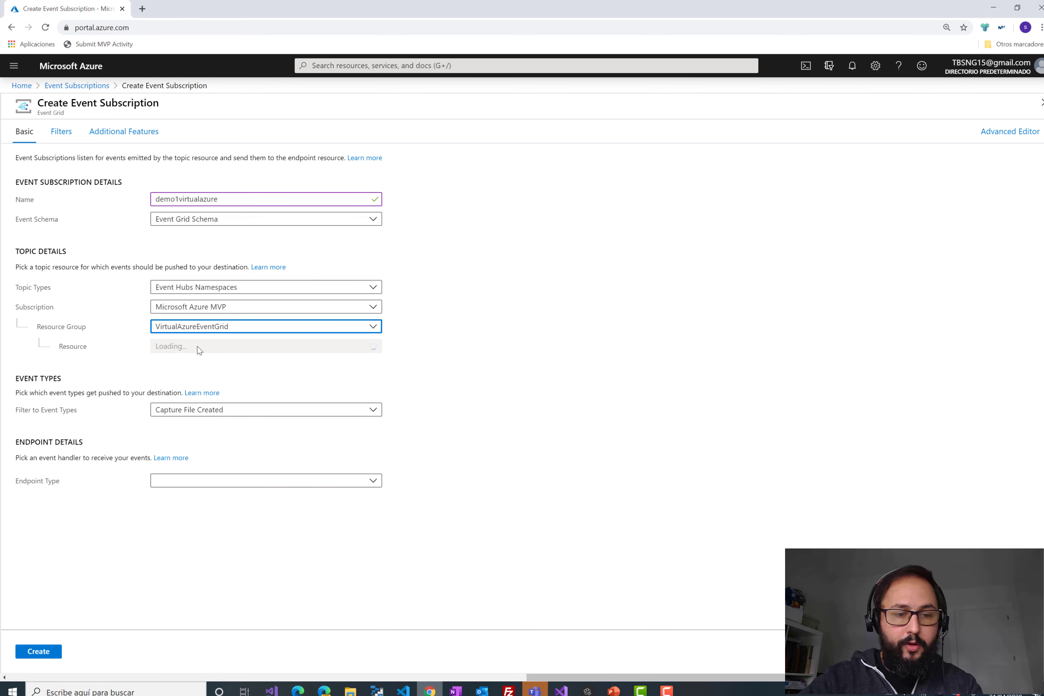
{"action": "left_click", "coordinate": [489, 383]}
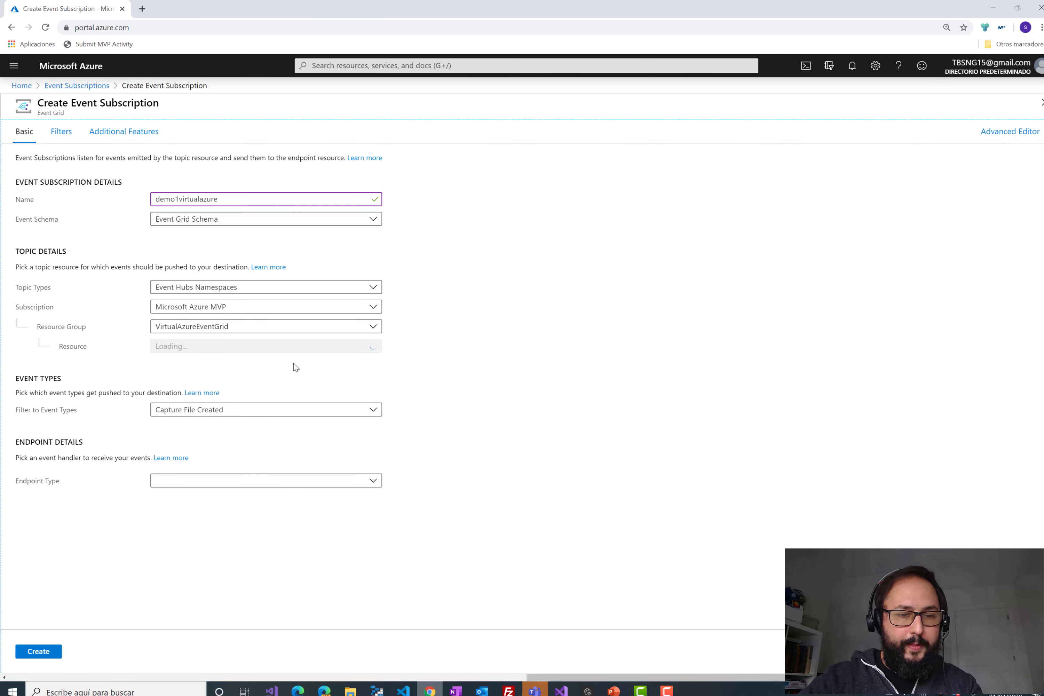
{"action": "left_click", "coordinate": [280, 287]}
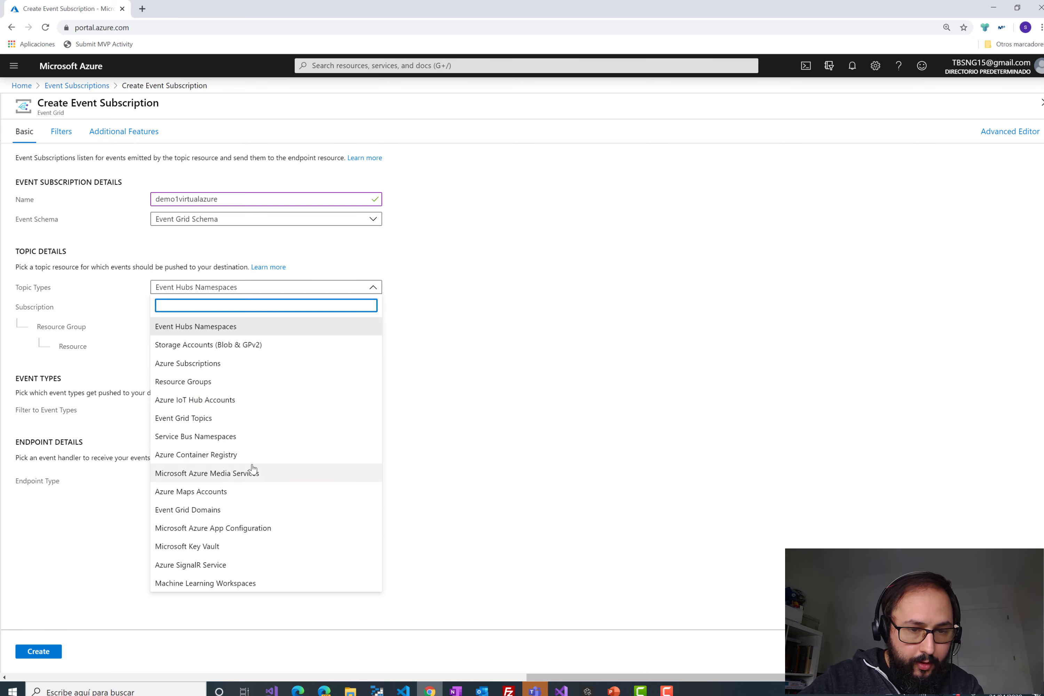
{"action": "left_click", "coordinate": [236, 381]}
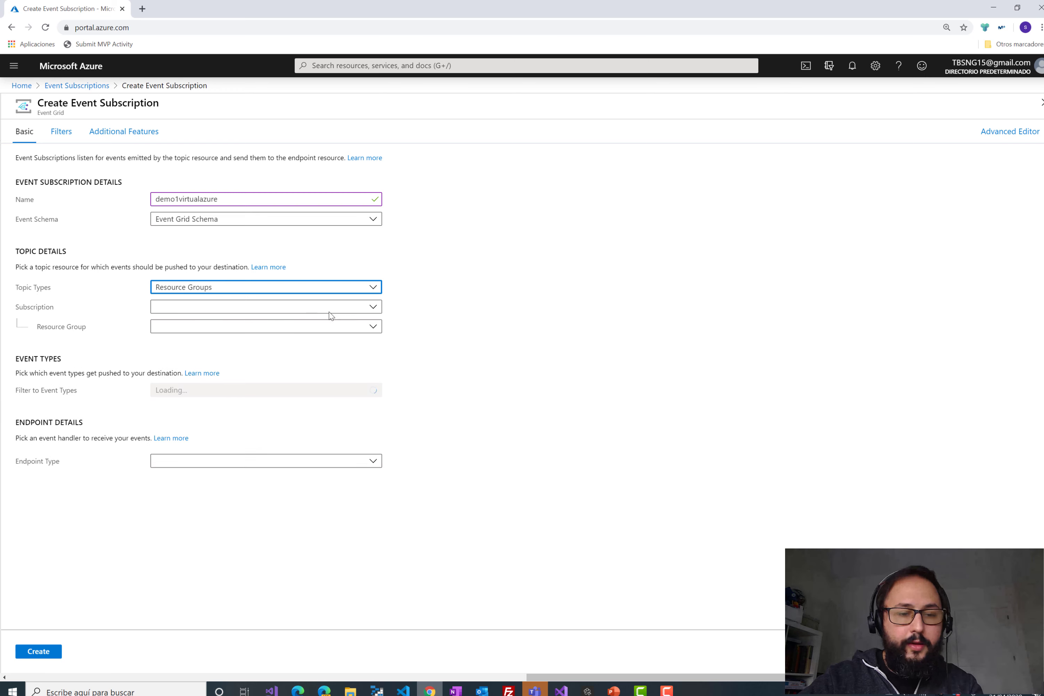
{"action": "left_click", "coordinate": [358, 310]}
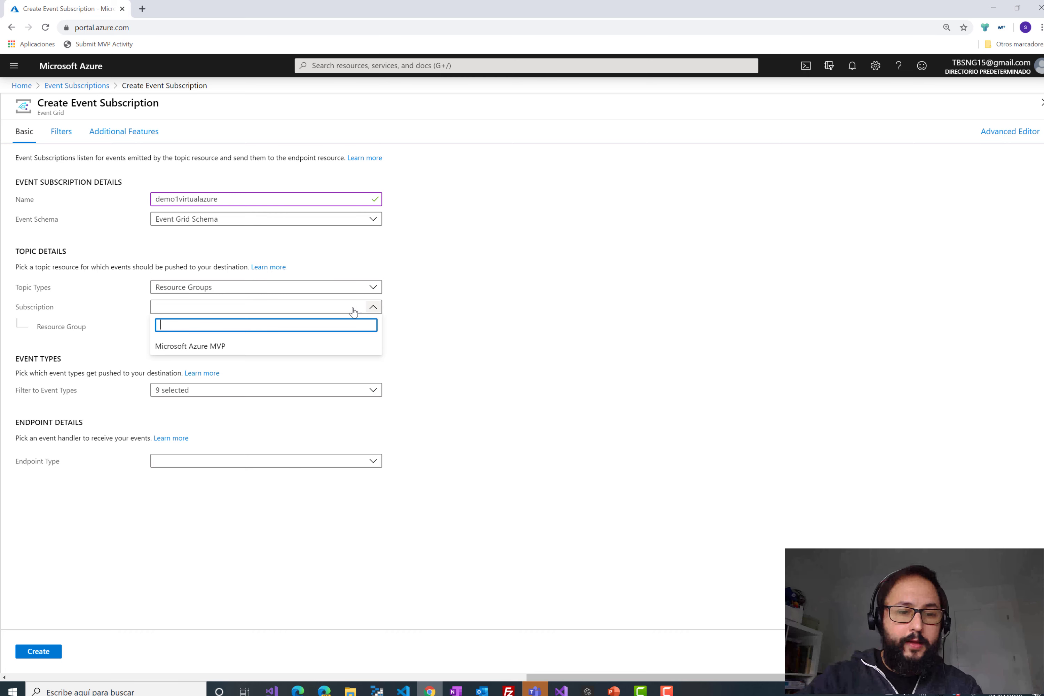
{"action": "left_click", "coordinate": [218, 346]}
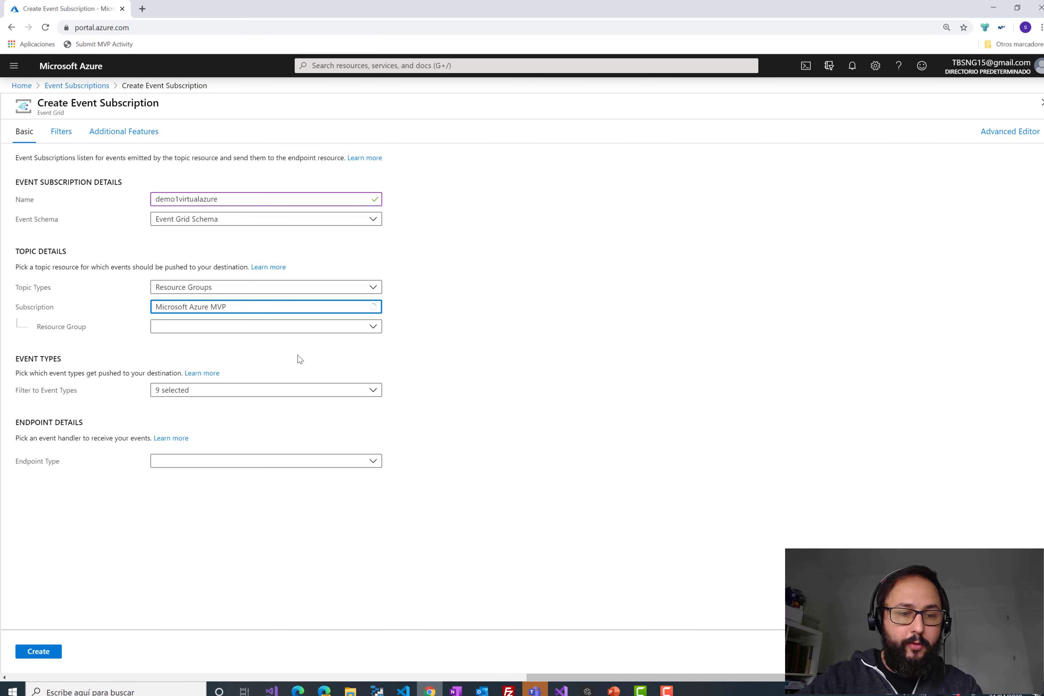
{"action": "left_click", "coordinate": [347, 331]}
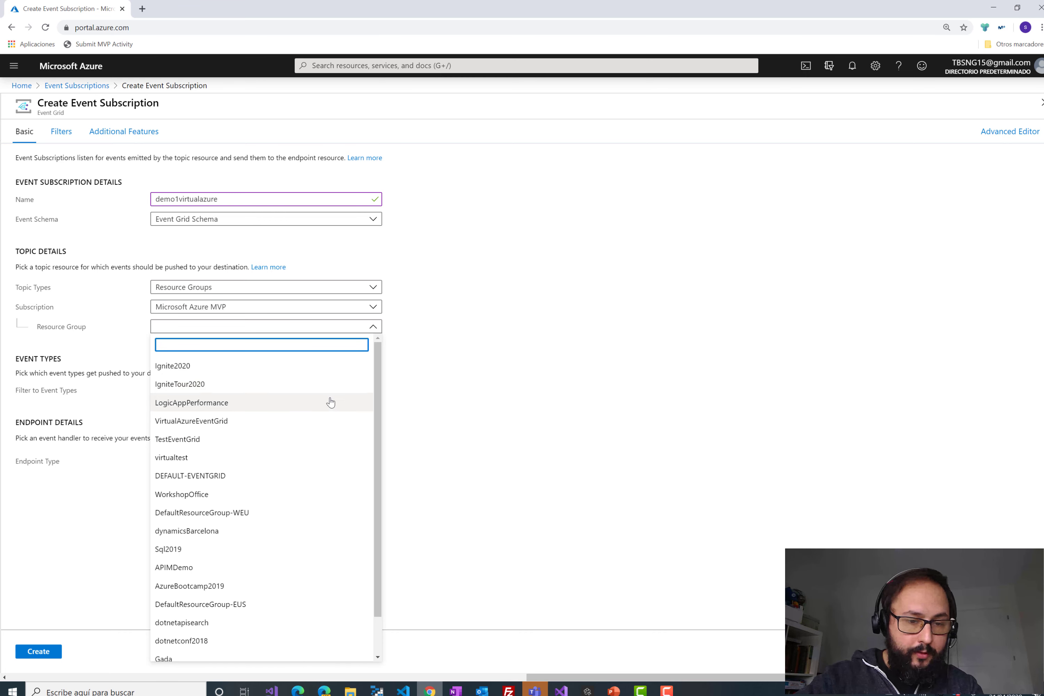
{"action": "left_click", "coordinate": [297, 421]}
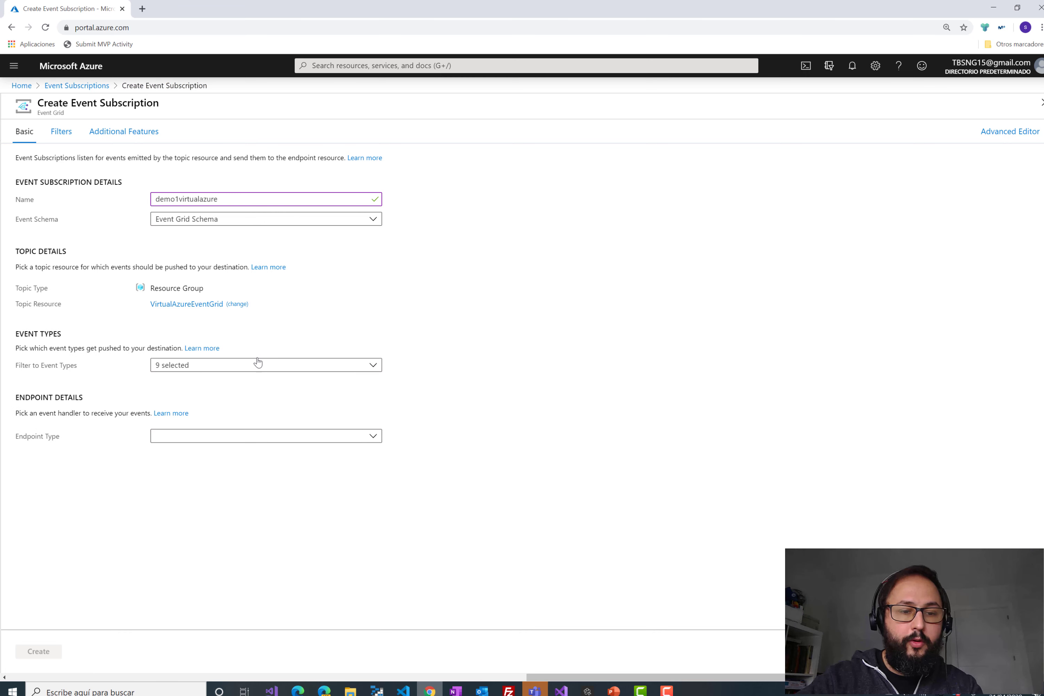
- Check the event types list and keep all nine resource event types selected
{"action": "left_click", "coordinate": [236, 365]}
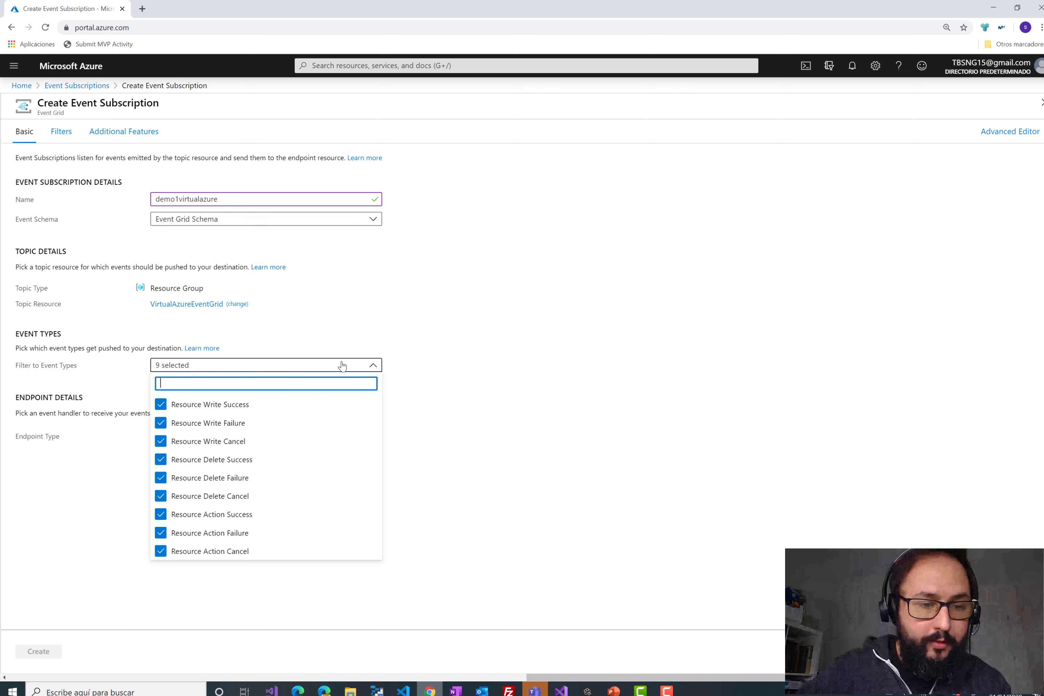
{"action": "left_click", "coordinate": [339, 365]}
{"action": "left_click", "coordinate": [338, 365]}
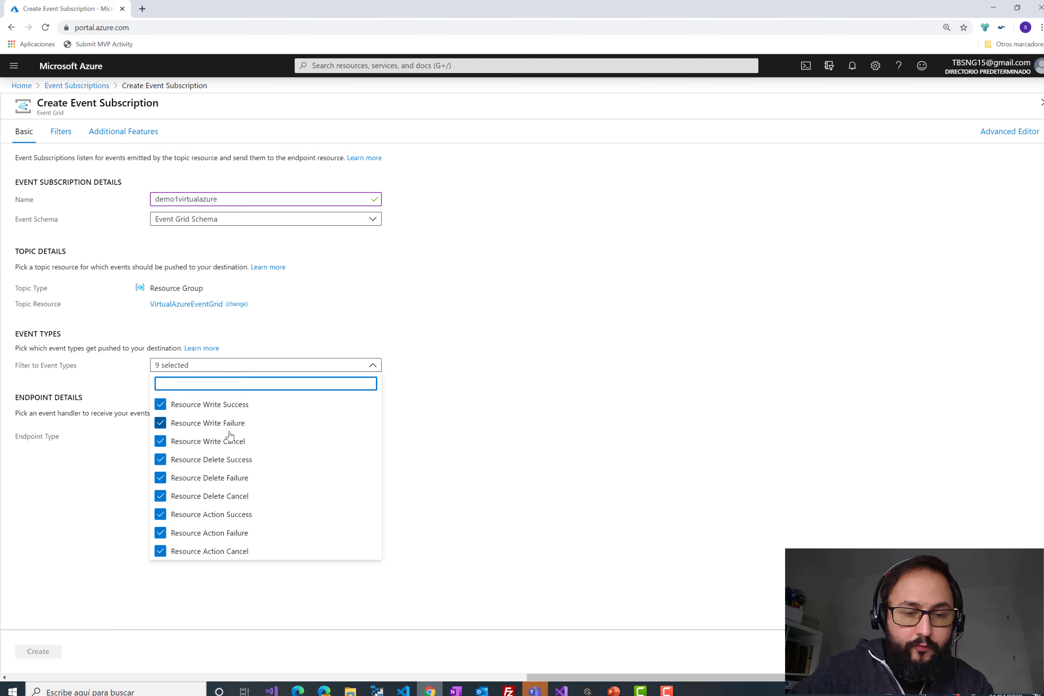
{"action": "left_click", "coordinate": [540, 479]}
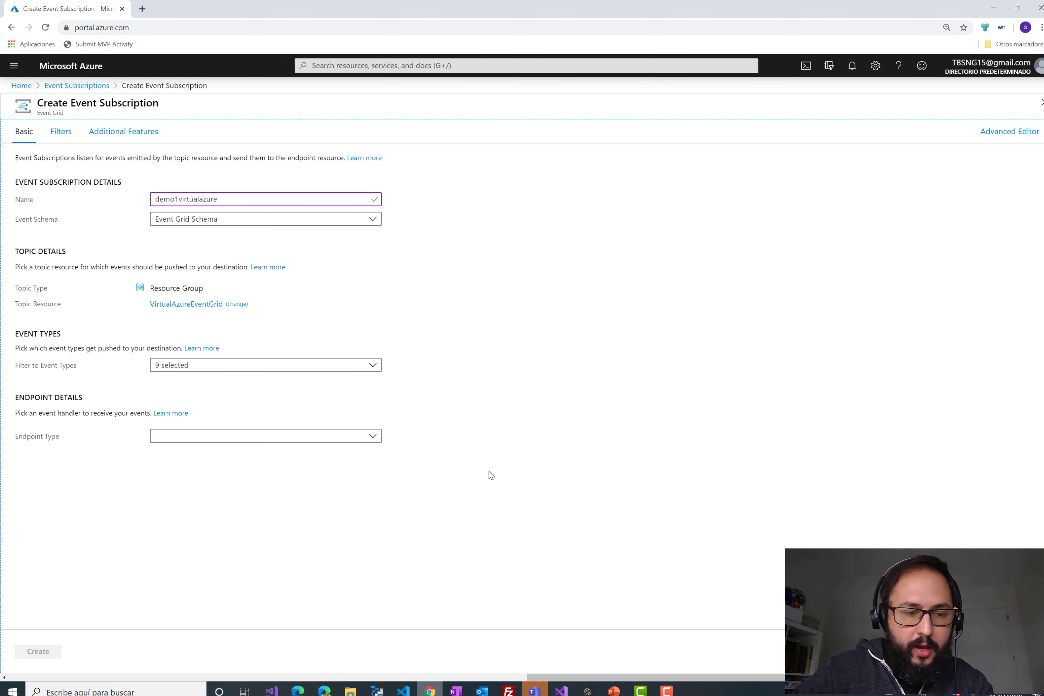
{"action": "left_click", "coordinate": [377, 441]}
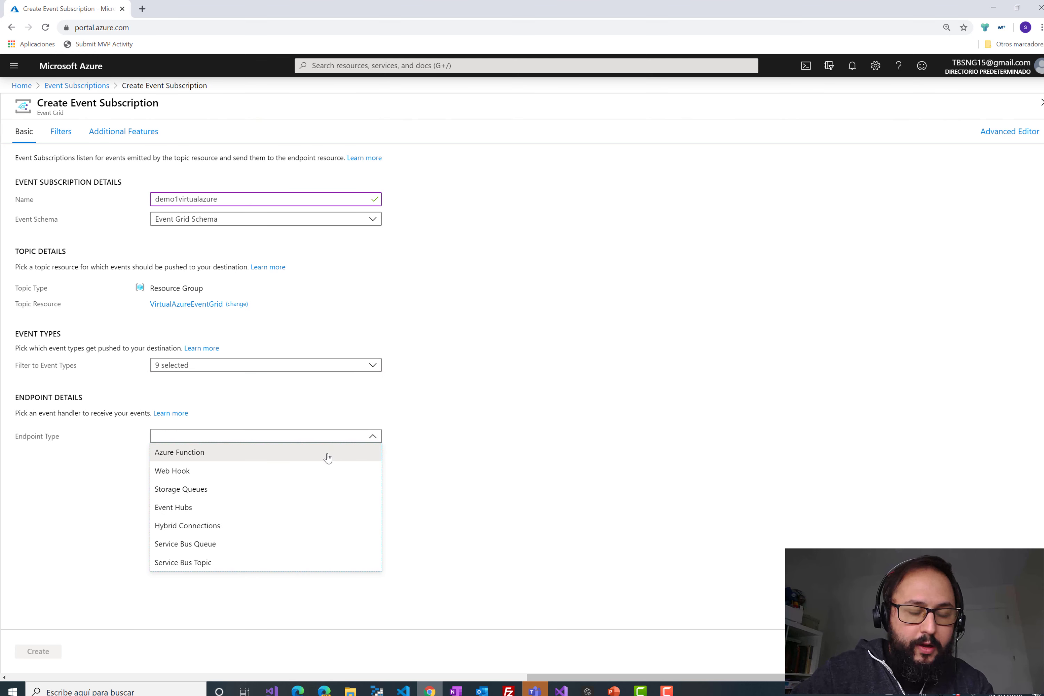
- Set an Azure Function endpoint: LogicAppPerformance, WebhookClientApp, Production, ServerlessSampleEG
{"action": "left_click", "coordinate": [325, 452]}
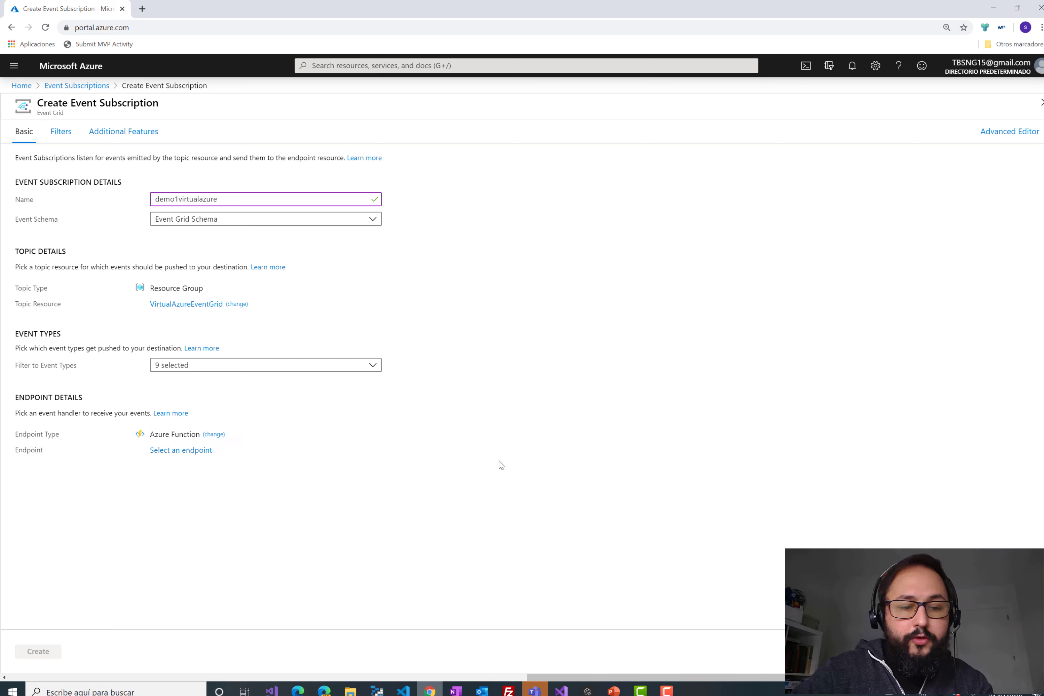
{"action": "left_click", "coordinate": [193, 454]}
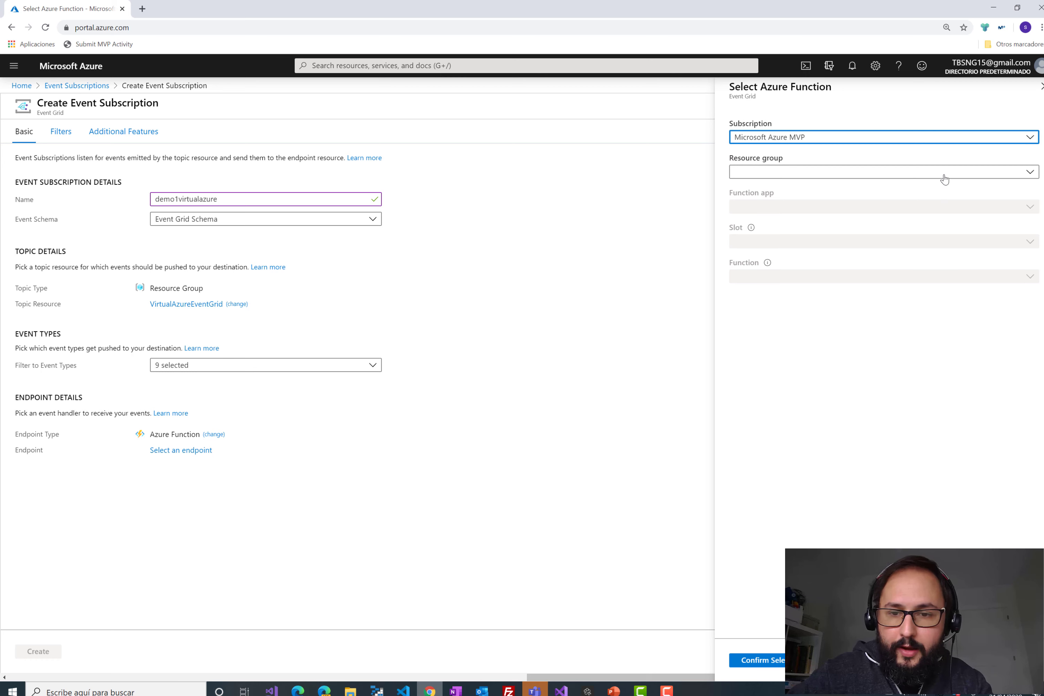
{"action": "left_click", "coordinate": [999, 172]}
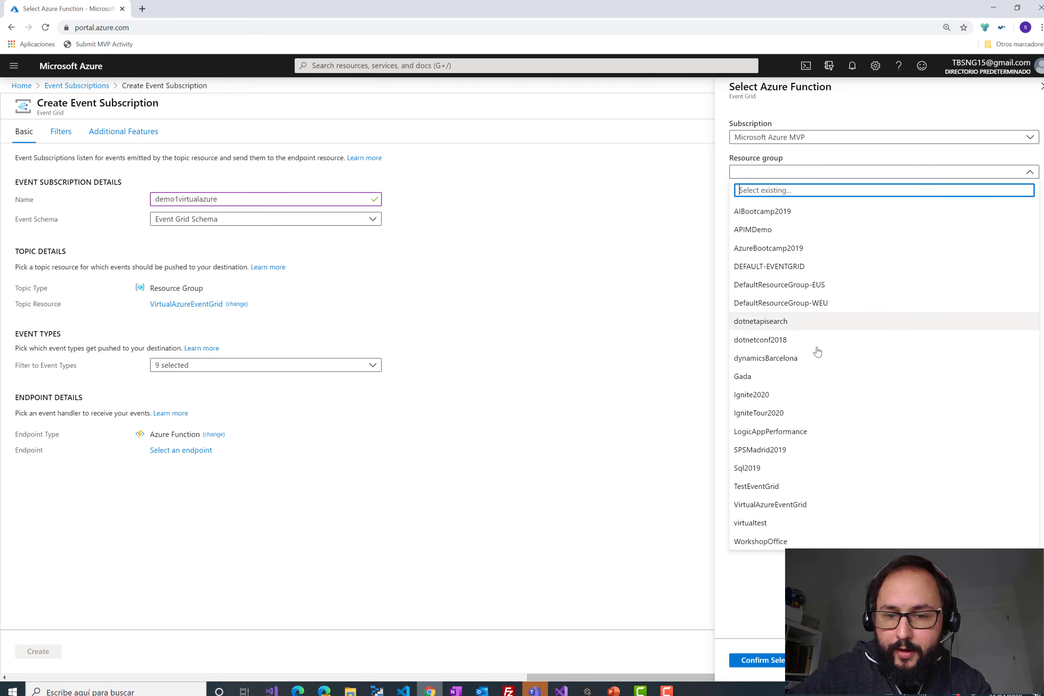
{"action": "left_click", "coordinate": [826, 431]}
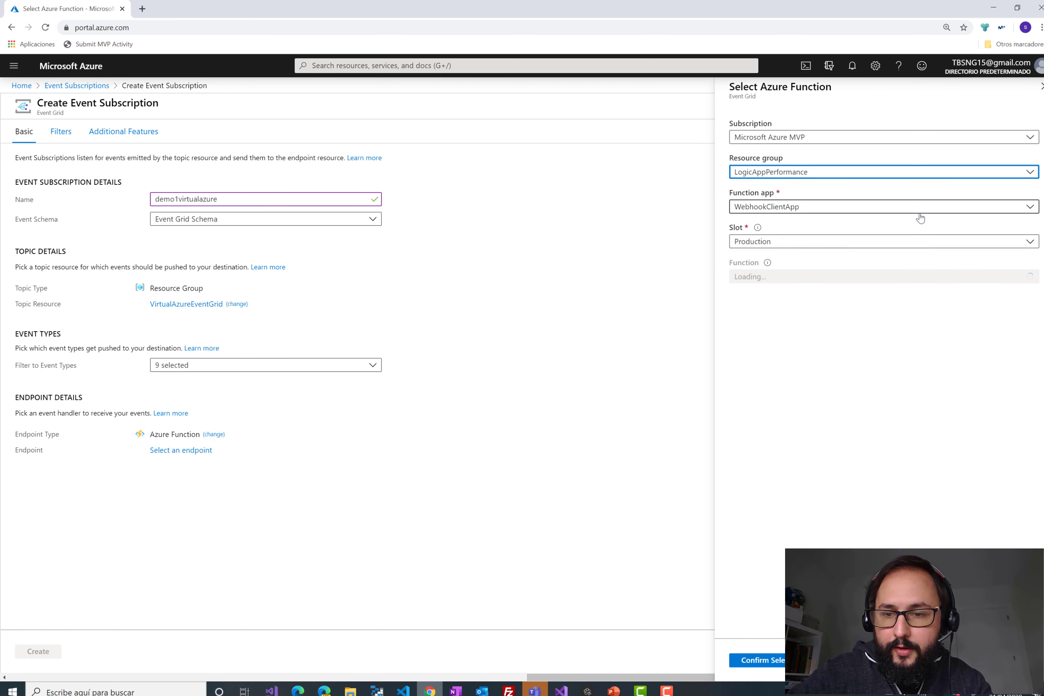
{"action": "left_click", "coordinate": [919, 207]}
{"action": "left_click", "coordinate": [911, 223]}
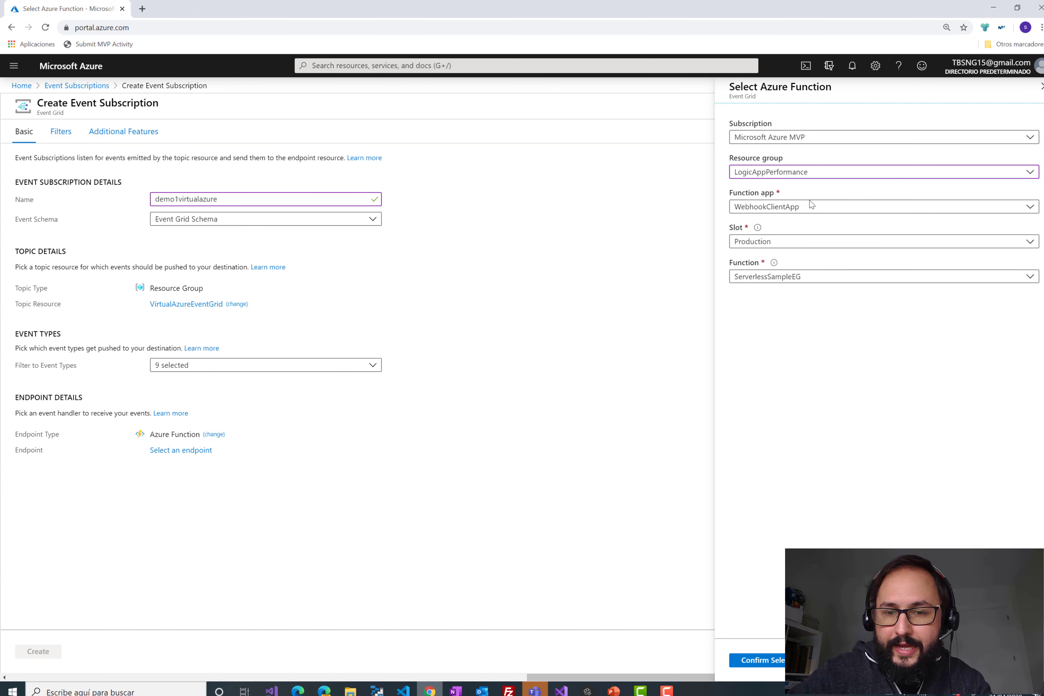
{"action": "left_click", "coordinate": [834, 284]}
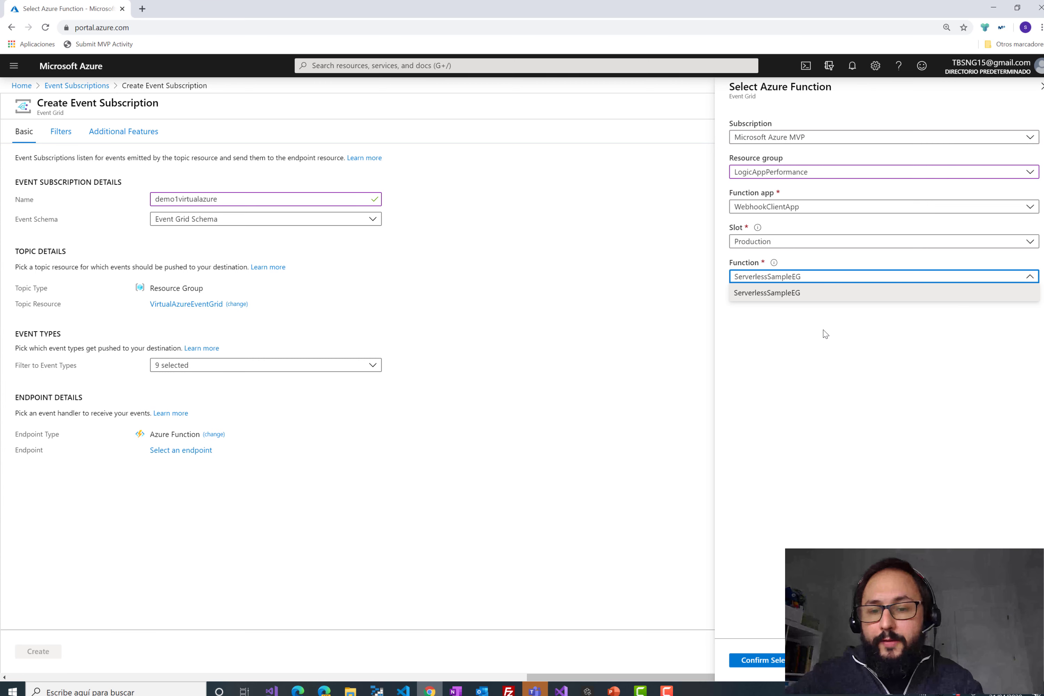
{"action": "left_click", "coordinate": [834, 360]}
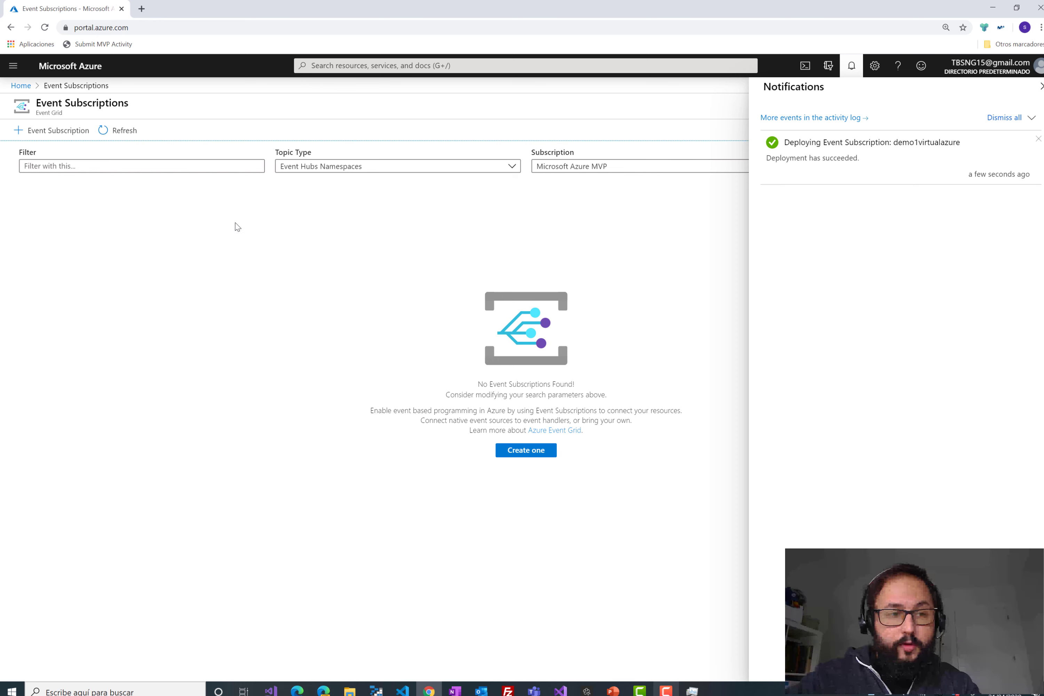
- Filter subscriptions to Resource Groups topics and open demo1virtualazure's ServerlessSampleEG endpoint
{"action": "left_click", "coordinate": [1040, 88]}
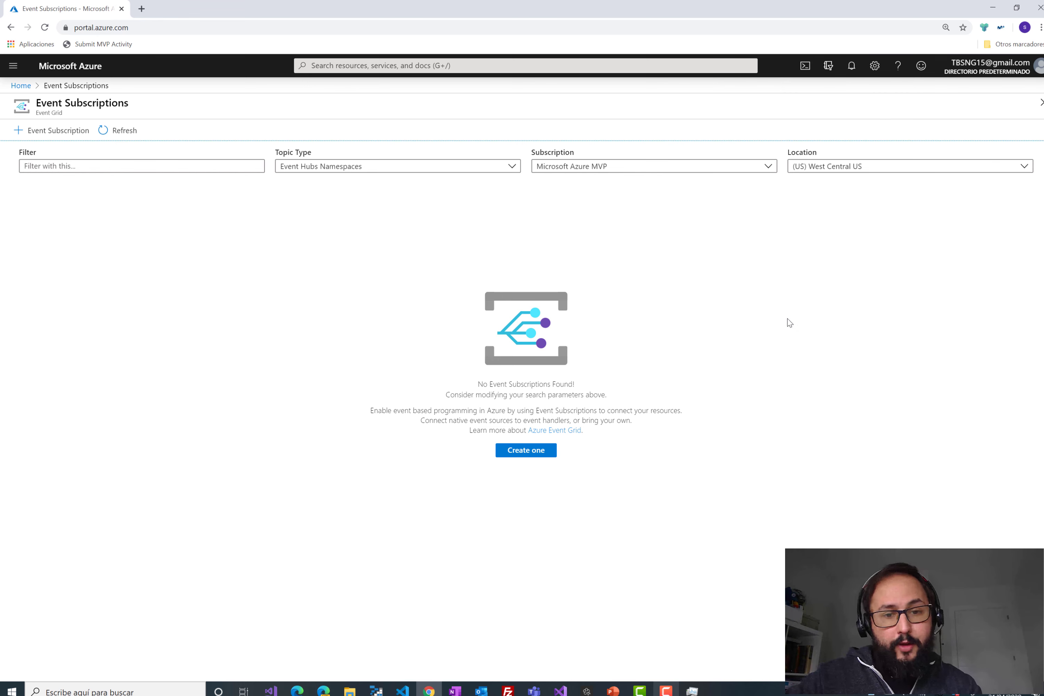
{"action": "left_click", "coordinate": [478, 167]}
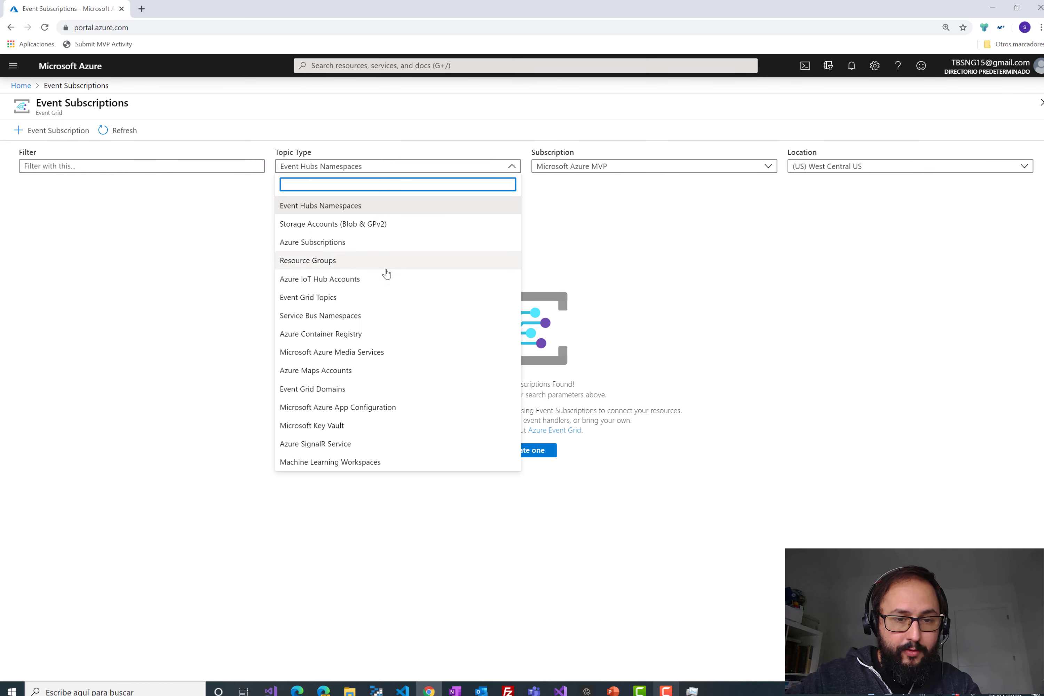
{"action": "left_click", "coordinate": [376, 261]}
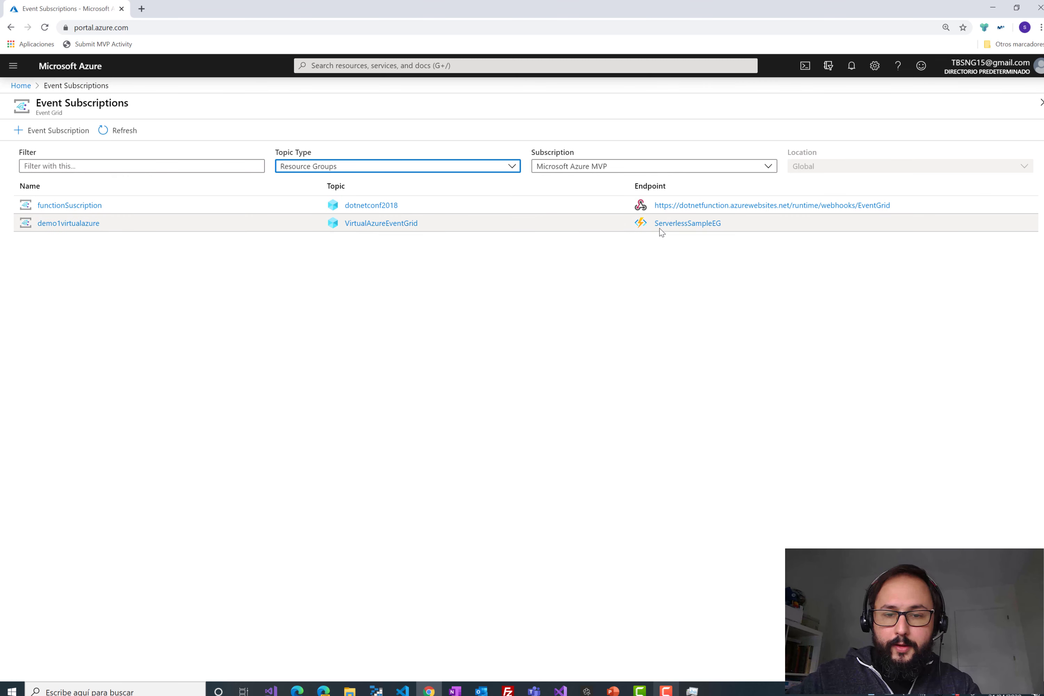
{"action": "left_click", "coordinate": [670, 227]}
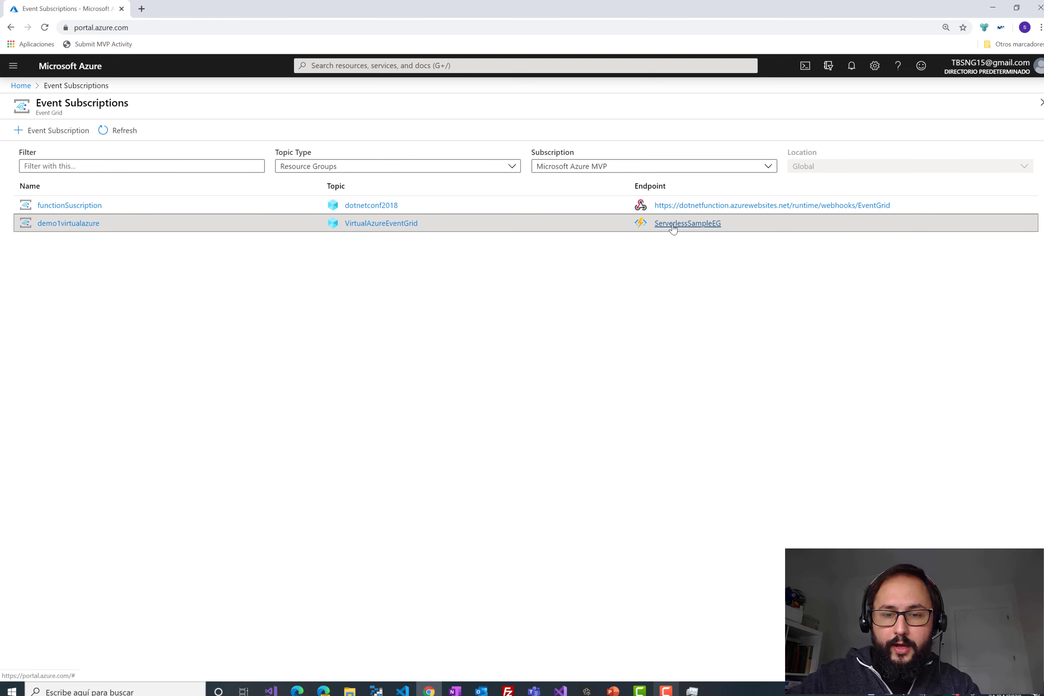
{"action": "left_click", "coordinate": [671, 225]}
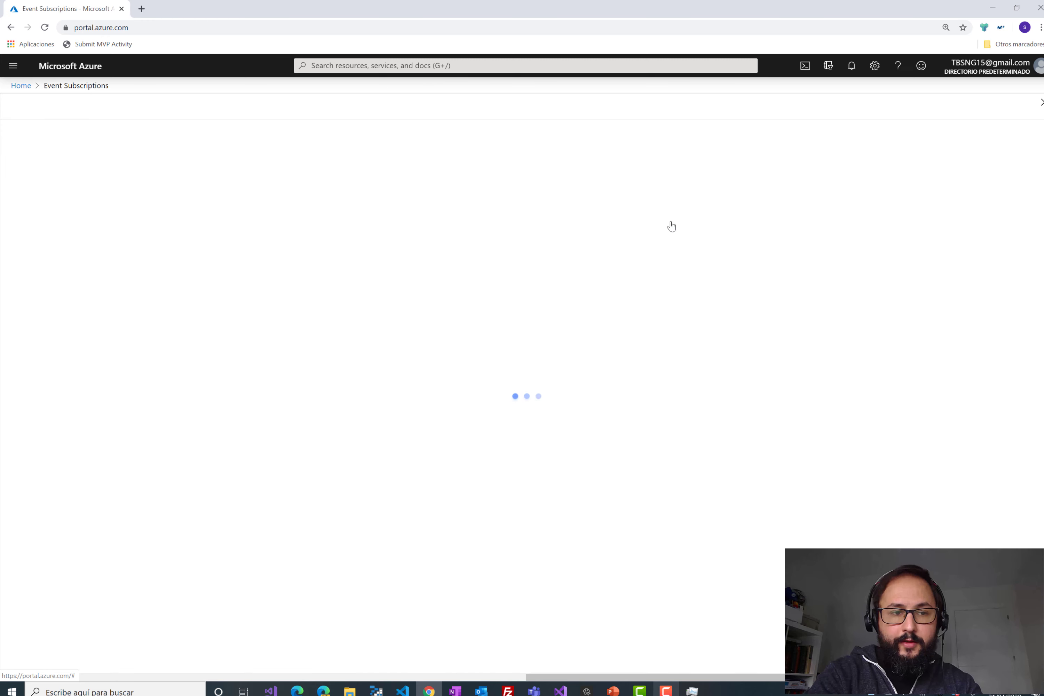
- Open the Azure portal address in a second browser tab
{"action": "left_click", "coordinate": [144, 27]}
{"action": "key", "text": "ctrl+c"}
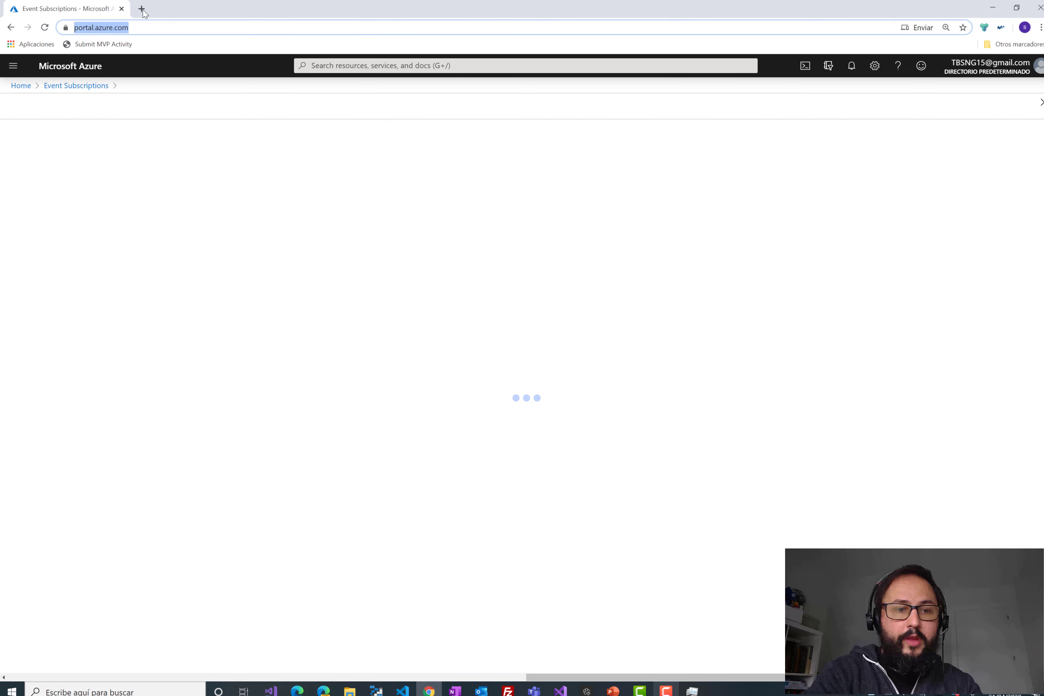
{"action": "left_click", "coordinate": [142, 10]}
{"action": "key", "text": "ctrl+v"}
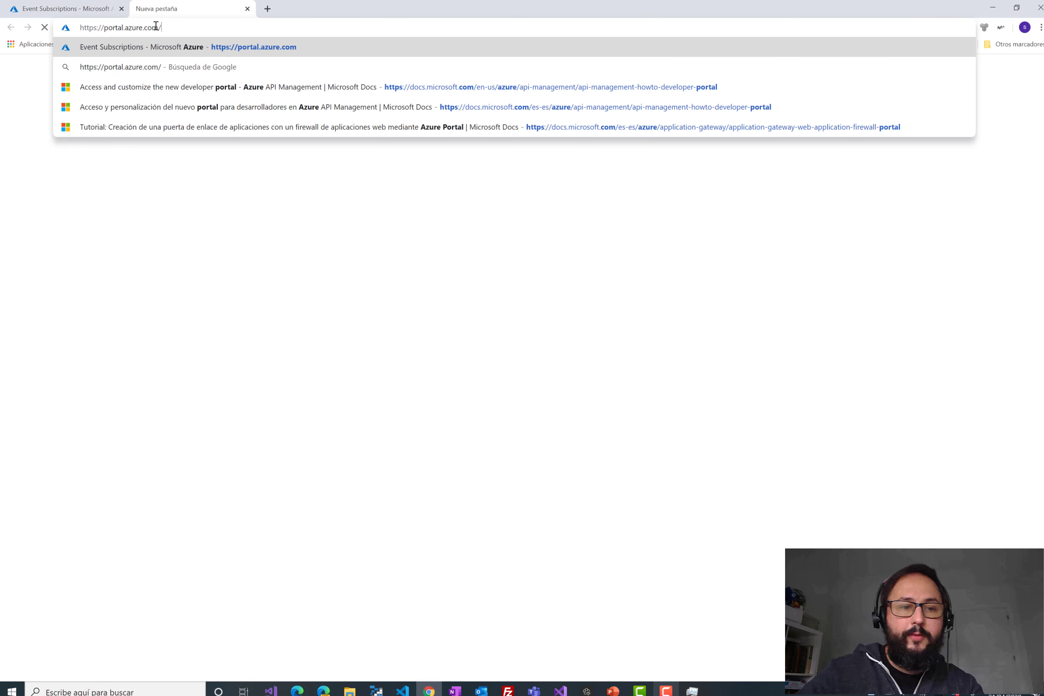
{"action": "key", "text": "Return"}
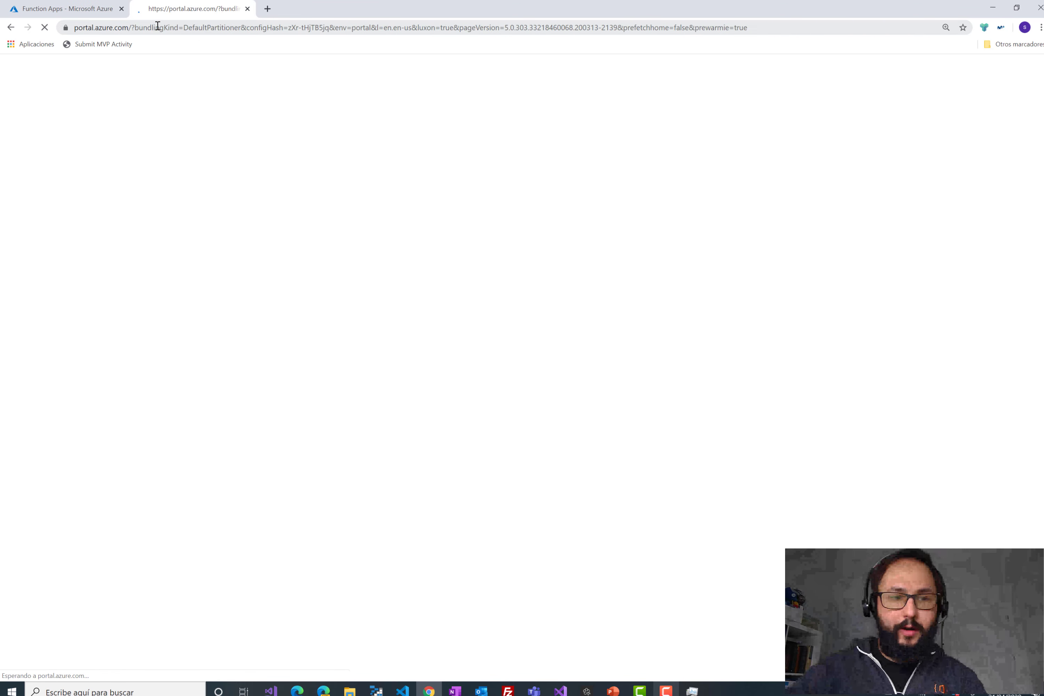
- Navigate to the ServerlessSampleEG function within the WebhookClientApp function app
{"action": "left_click", "coordinate": [106, 4]}
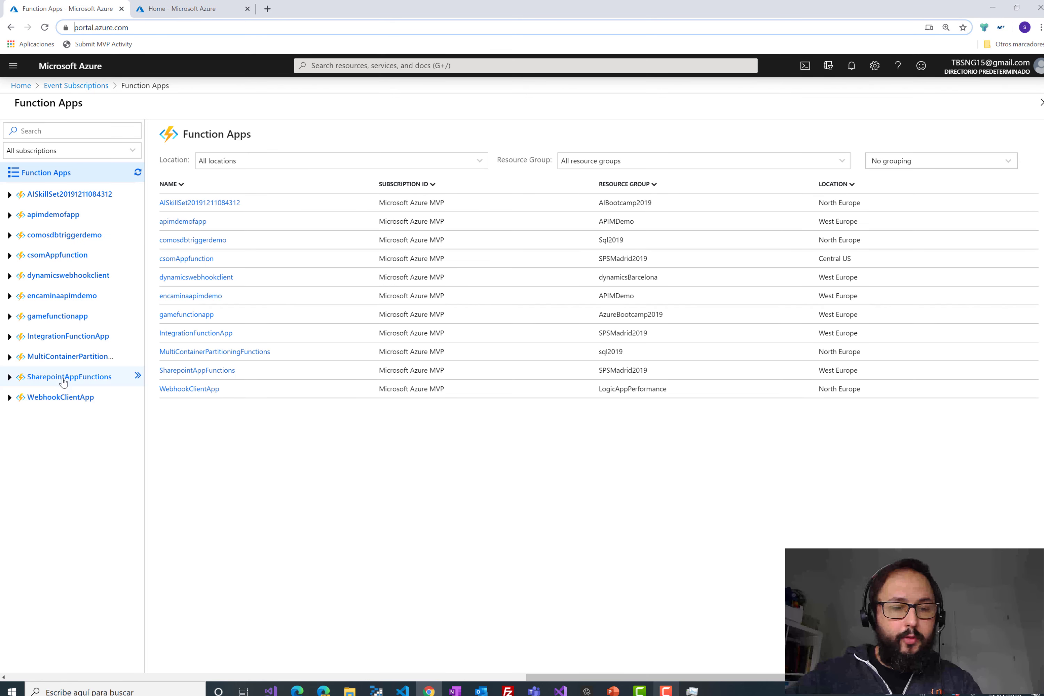
{"action": "left_click", "coordinate": [61, 397]}
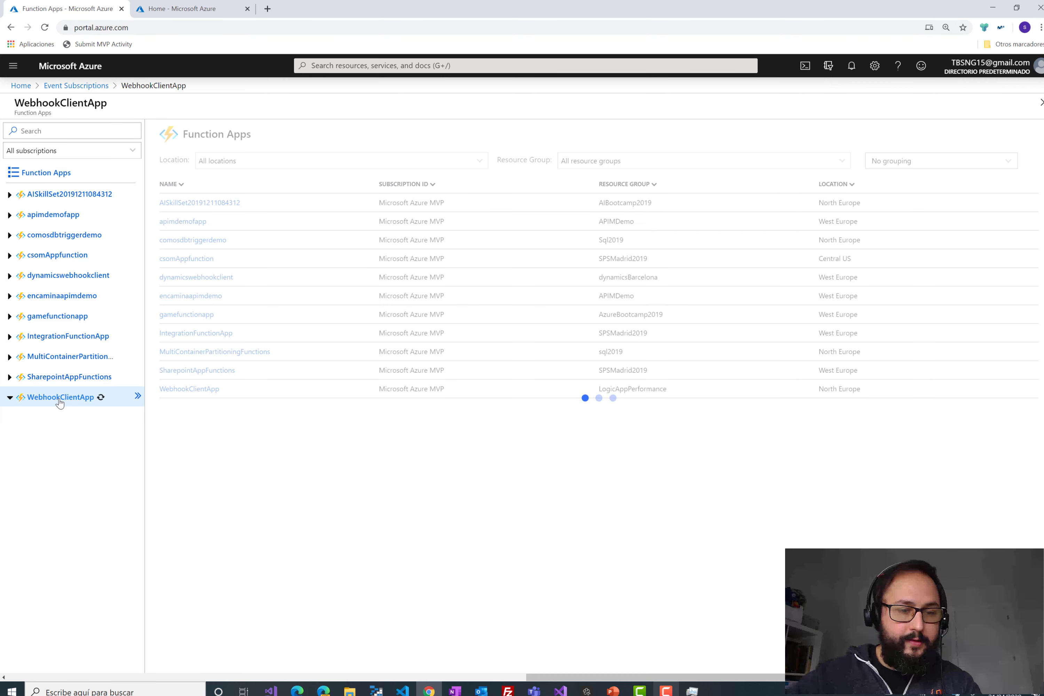
{"action": "left_click", "coordinate": [10, 398]}
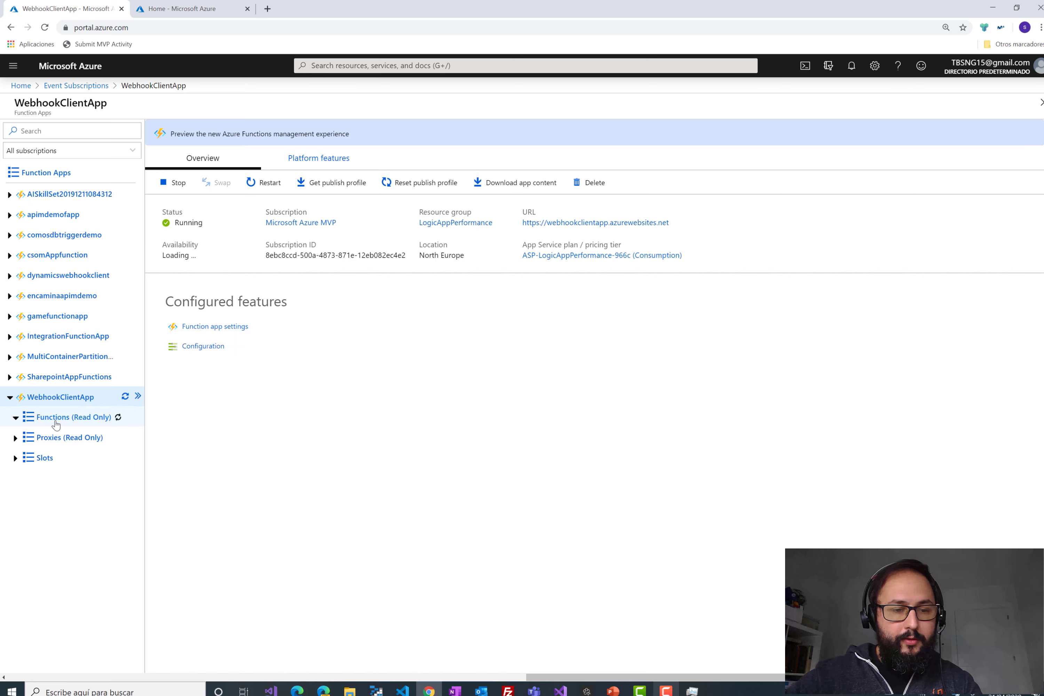
{"action": "left_click", "coordinate": [59, 422]}
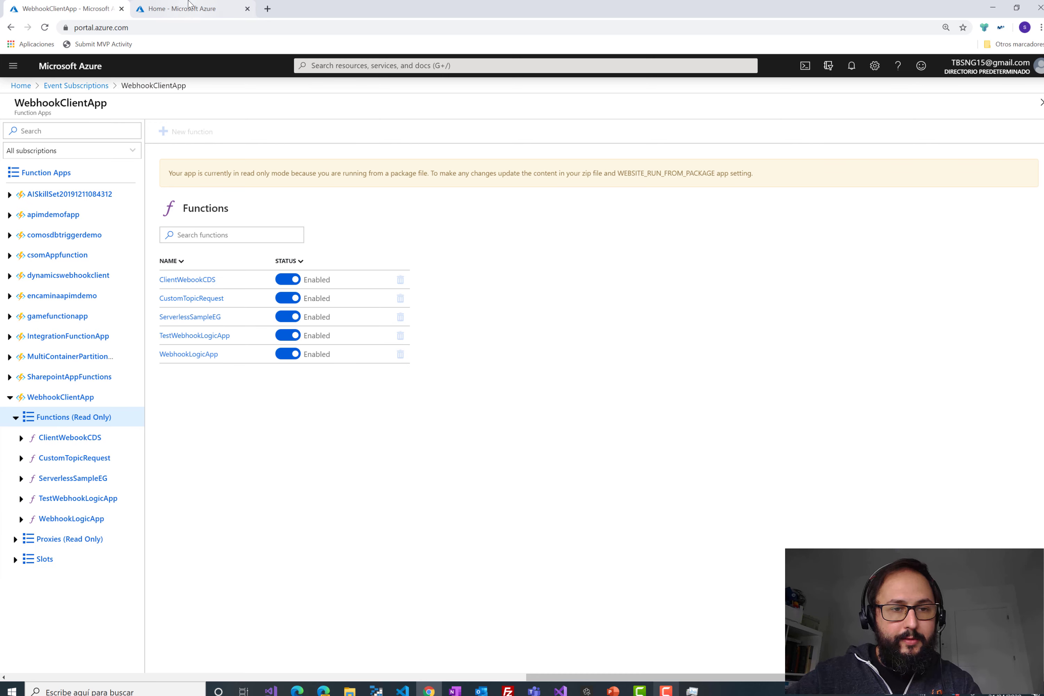
{"action": "left_click", "coordinate": [86, 521]}
{"action": "left_click", "coordinate": [87, 478]}
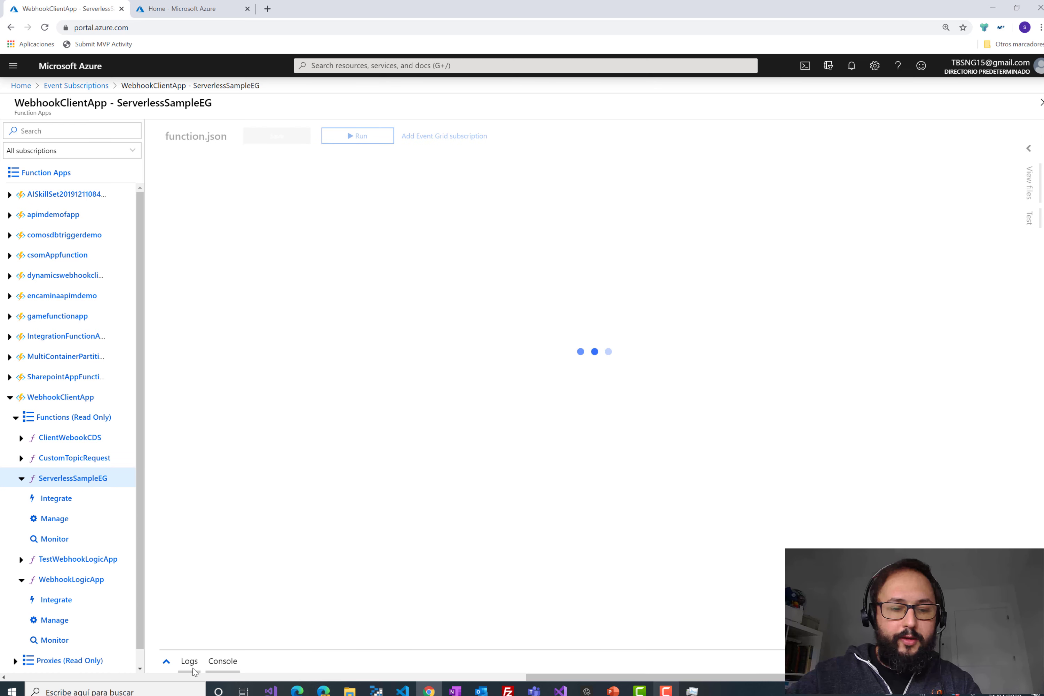
- Show the function's log stream expanded, then switch to the Azure home tab
{"action": "left_click", "coordinate": [189, 663]}
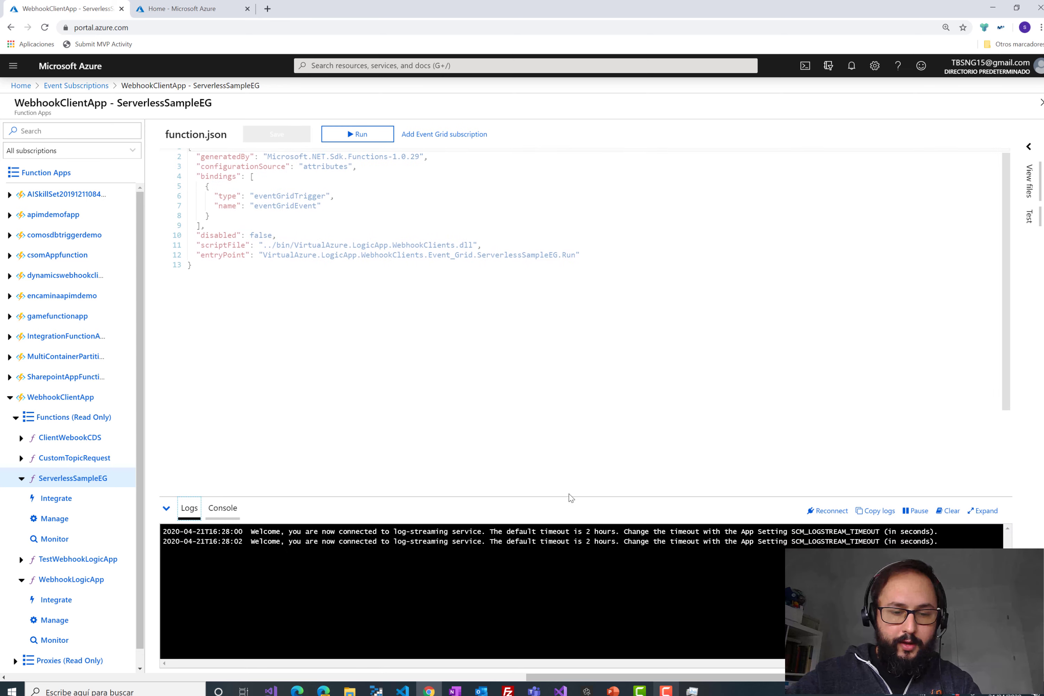
{"action": "left_click", "coordinate": [982, 513]}
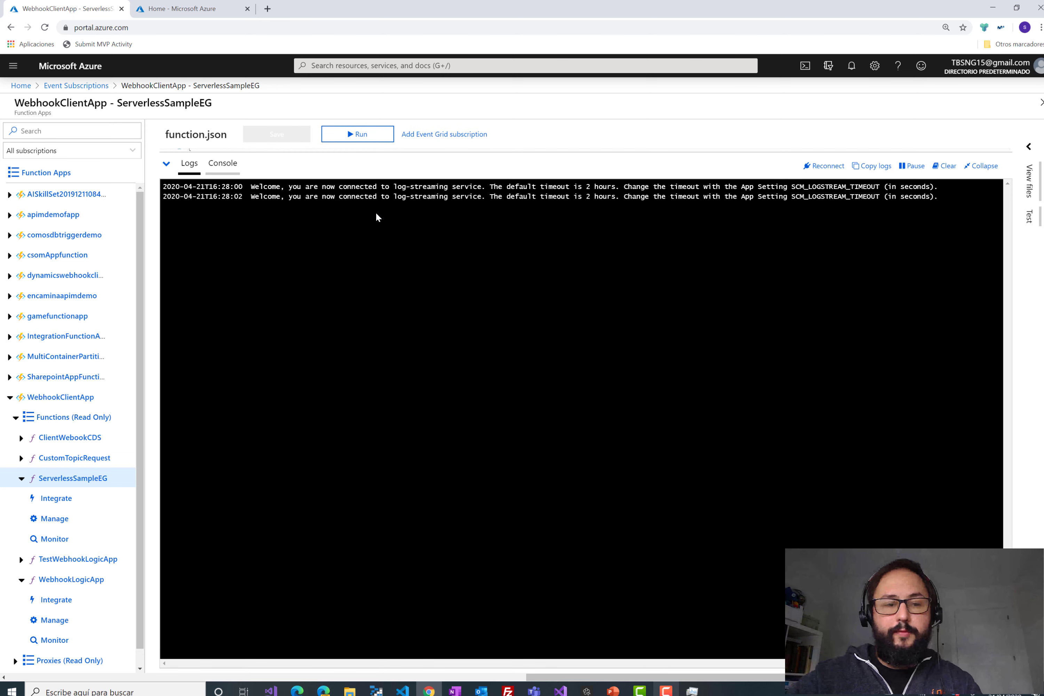
{"action": "left_click", "coordinate": [157, 12]}
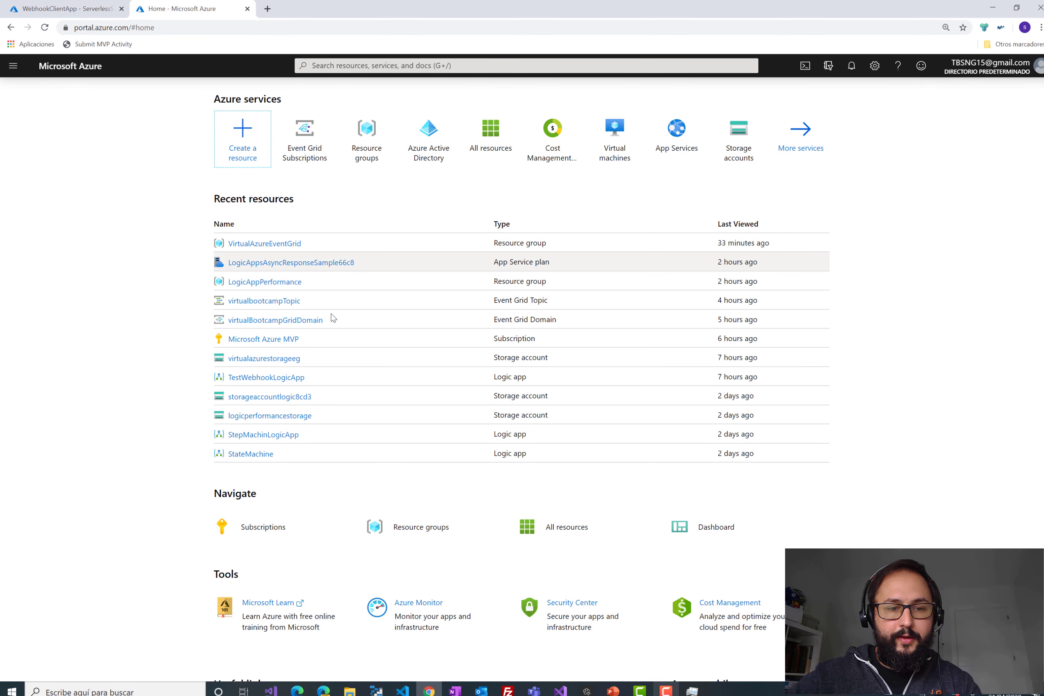
- In VirtualAzureEventGrid, add a Logic App resource from the marketplace search for 'logic app'
{"action": "left_click", "coordinate": [292, 244]}
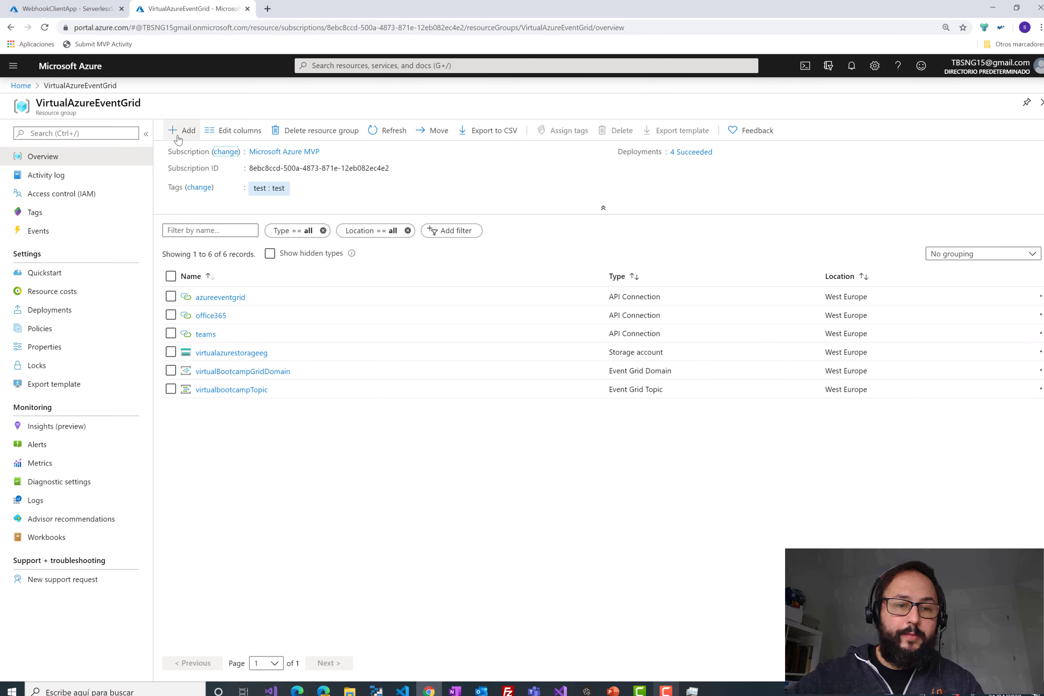
{"action": "left_click", "coordinate": [178, 134]}
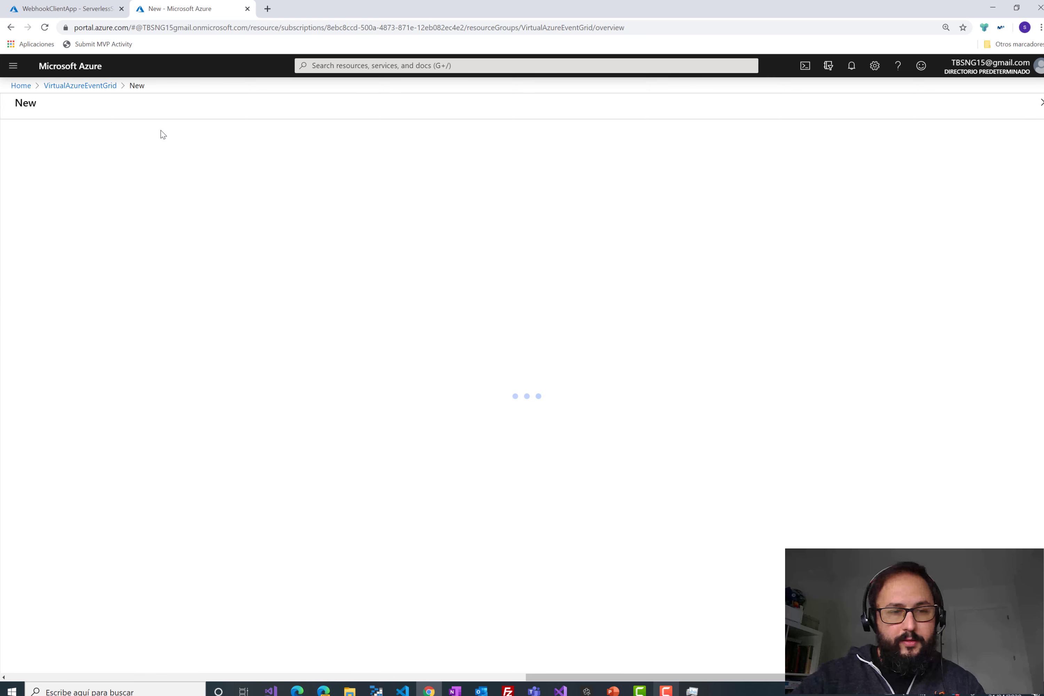
{"action": "type", "text": "logic"}
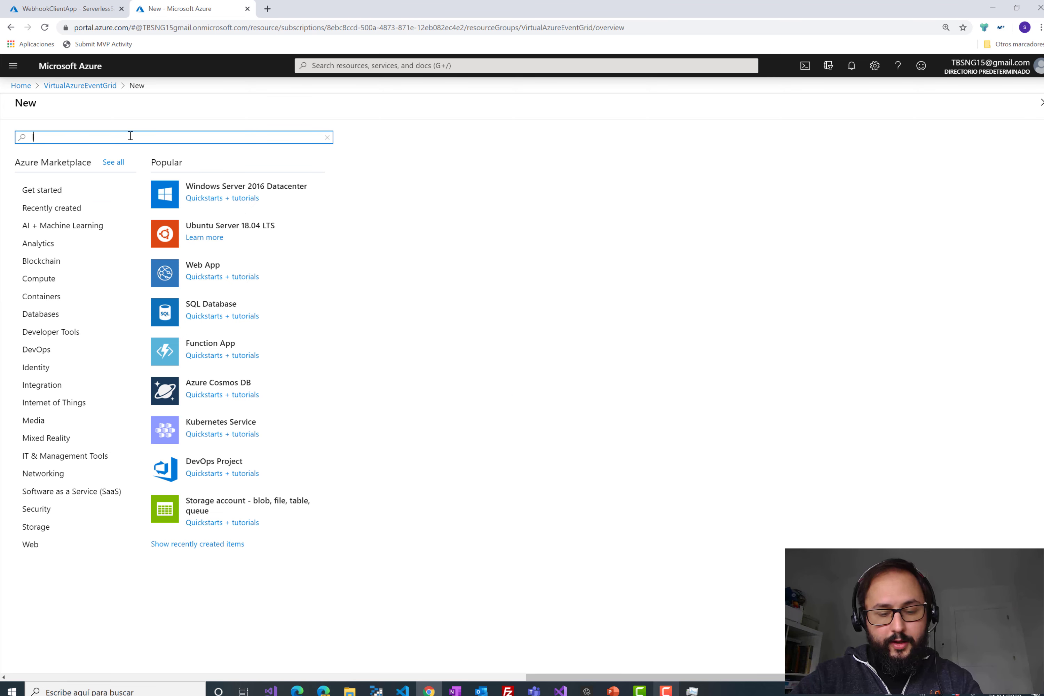
{"action": "type", "text": " ap"}
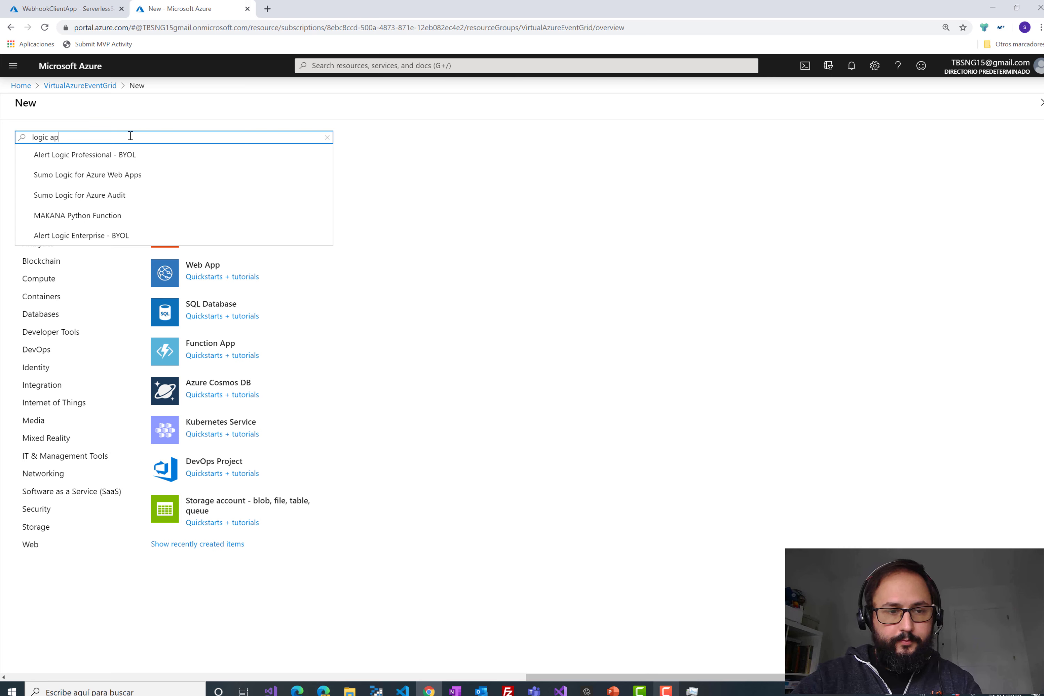
{"action": "type", "text": "p"}
{"action": "left_click", "coordinate": [116, 155]}
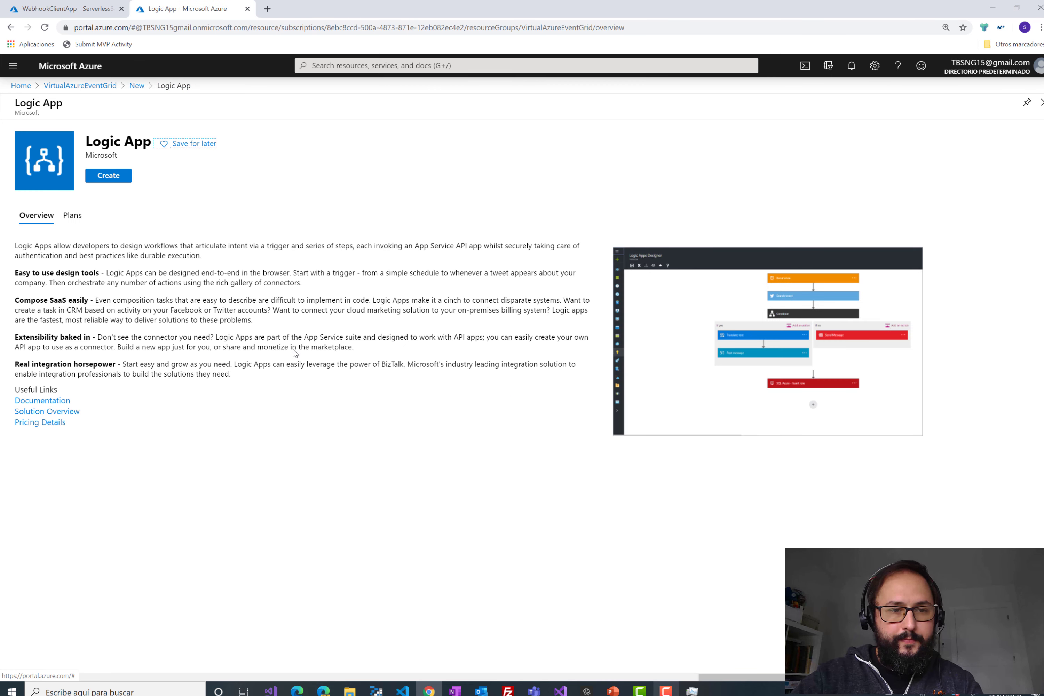
{"action": "left_click", "coordinate": [117, 179]}
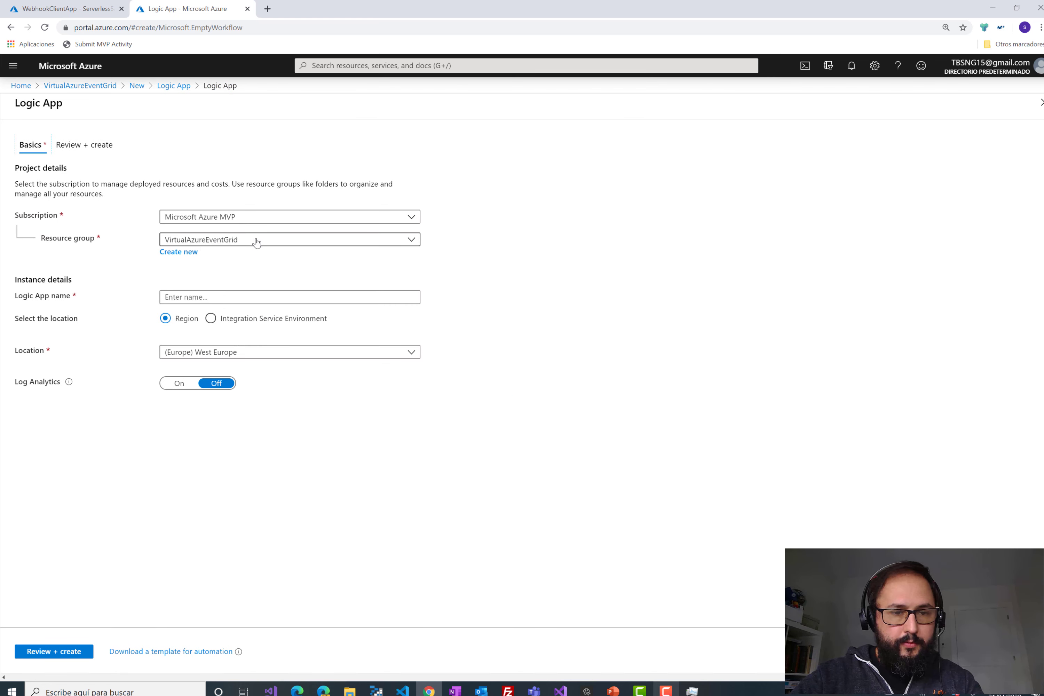
- Name the Logic App Logicappdemo2virtualazure, review and create it, and check deployment status
{"action": "left_click", "coordinate": [231, 296]}
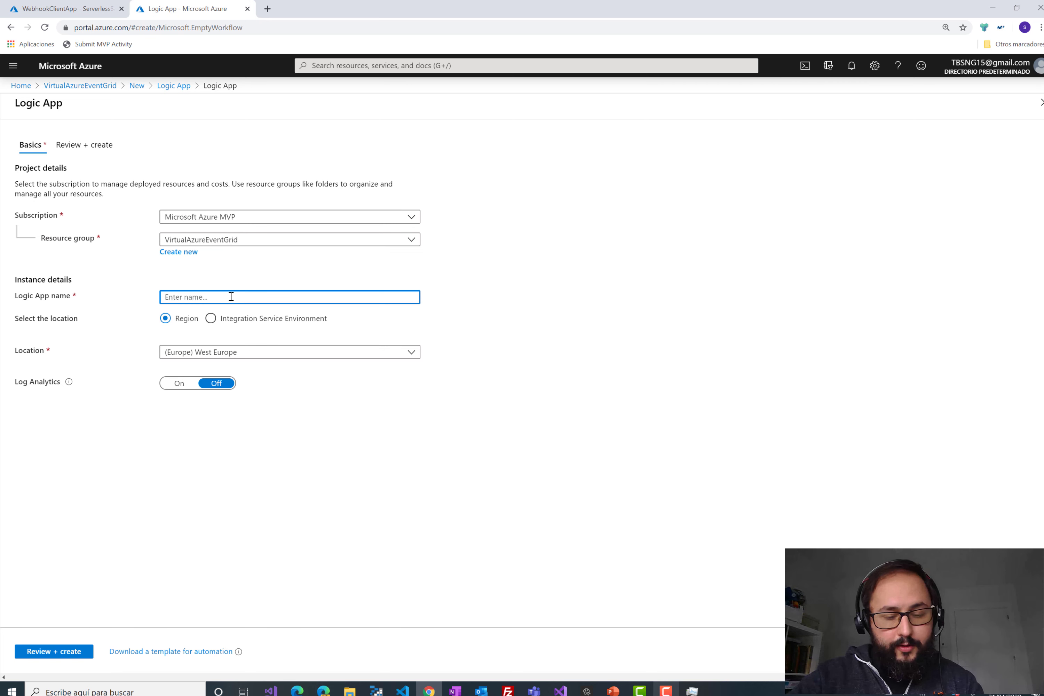
{"action": "type", "text": "Logicapp"}
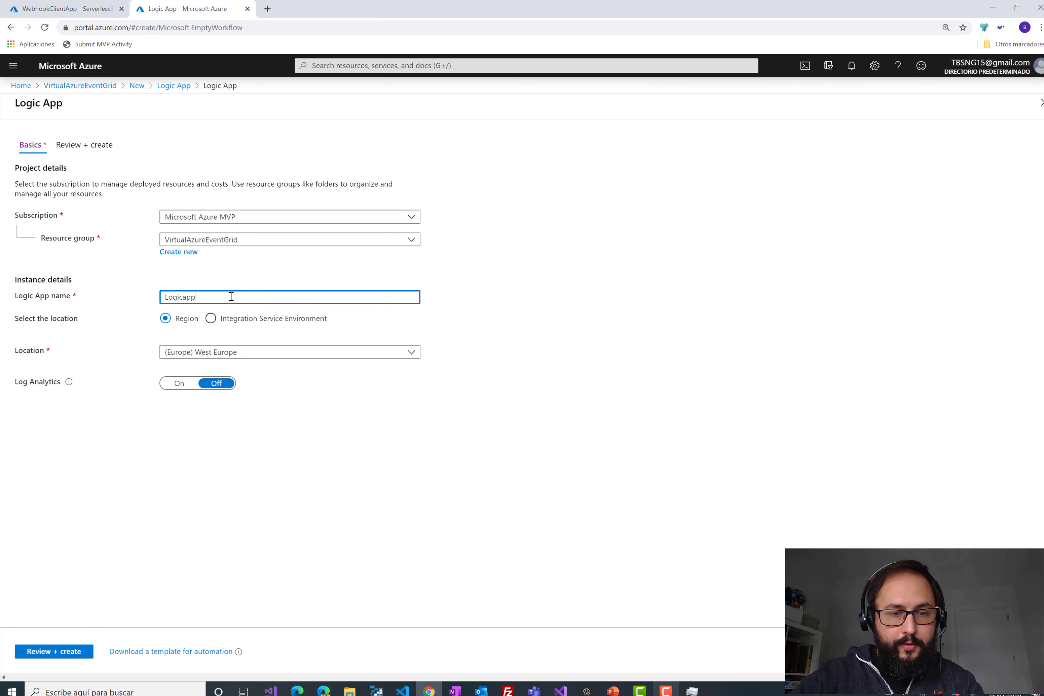
{"action": "type", "text": "demo2virtualazure"}
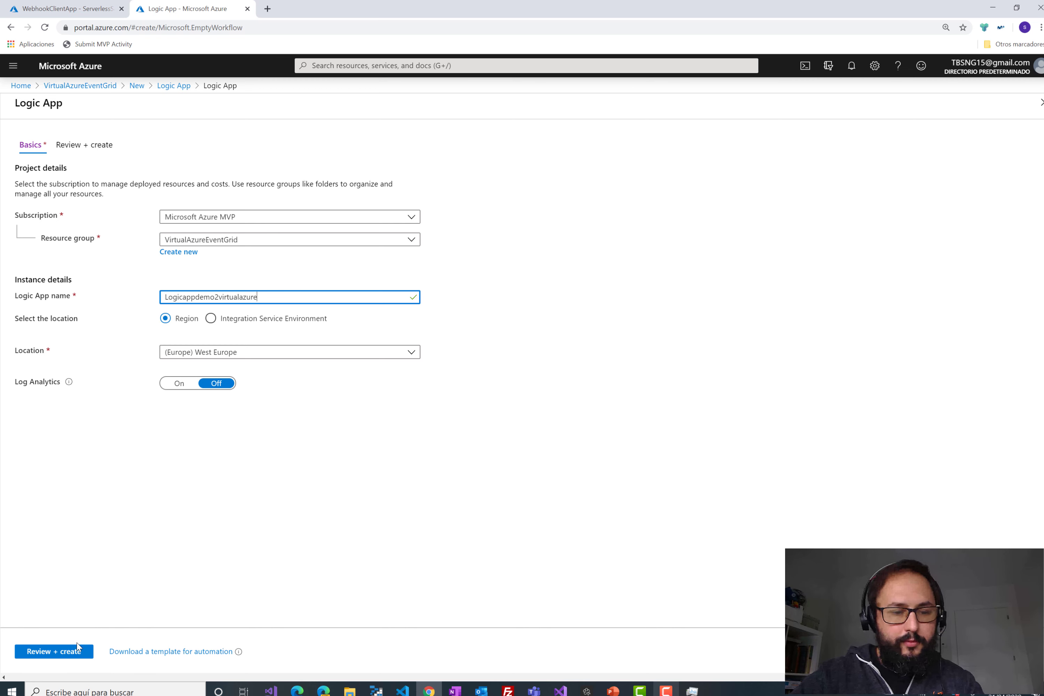
{"action": "left_click", "coordinate": [77, 655]}
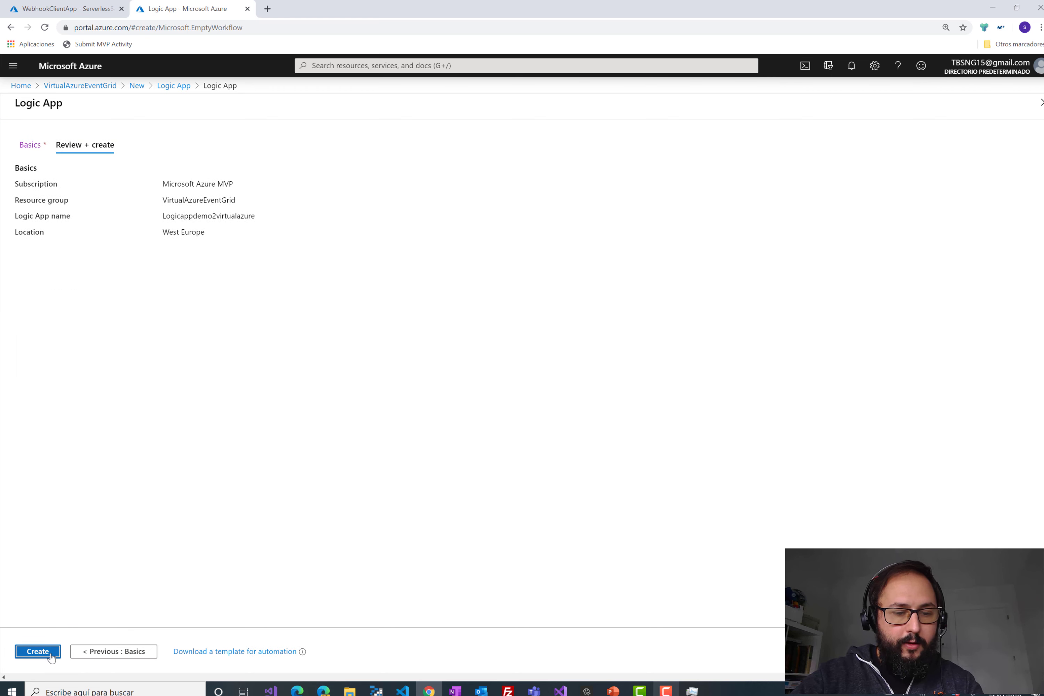
{"action": "left_click", "coordinate": [49, 653]}
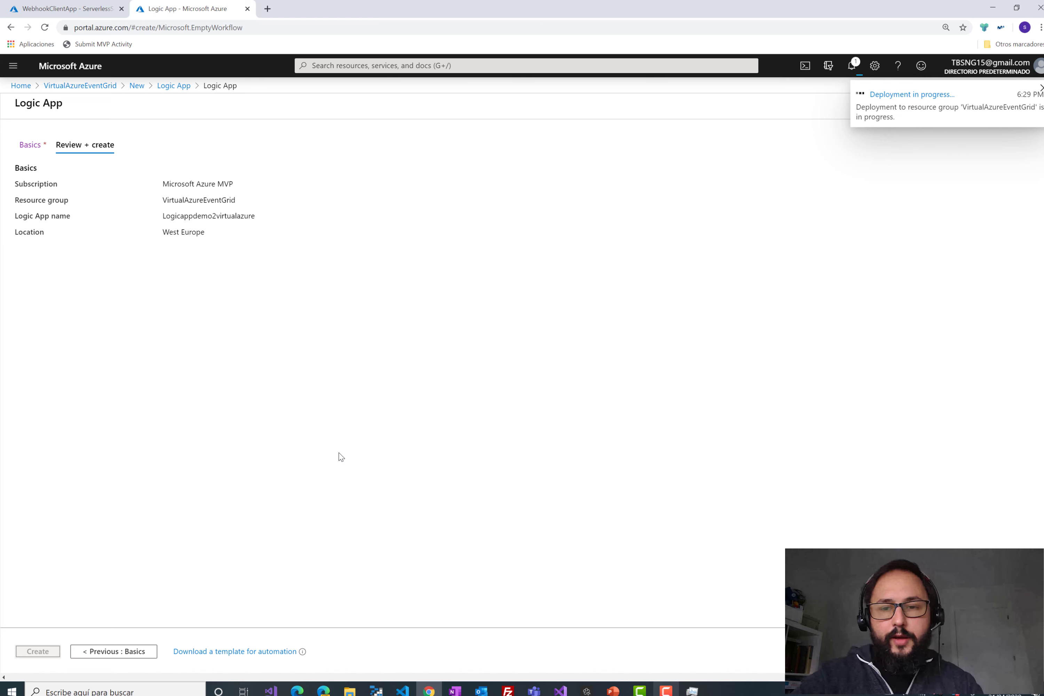
{"action": "left_click", "coordinate": [910, 110]}
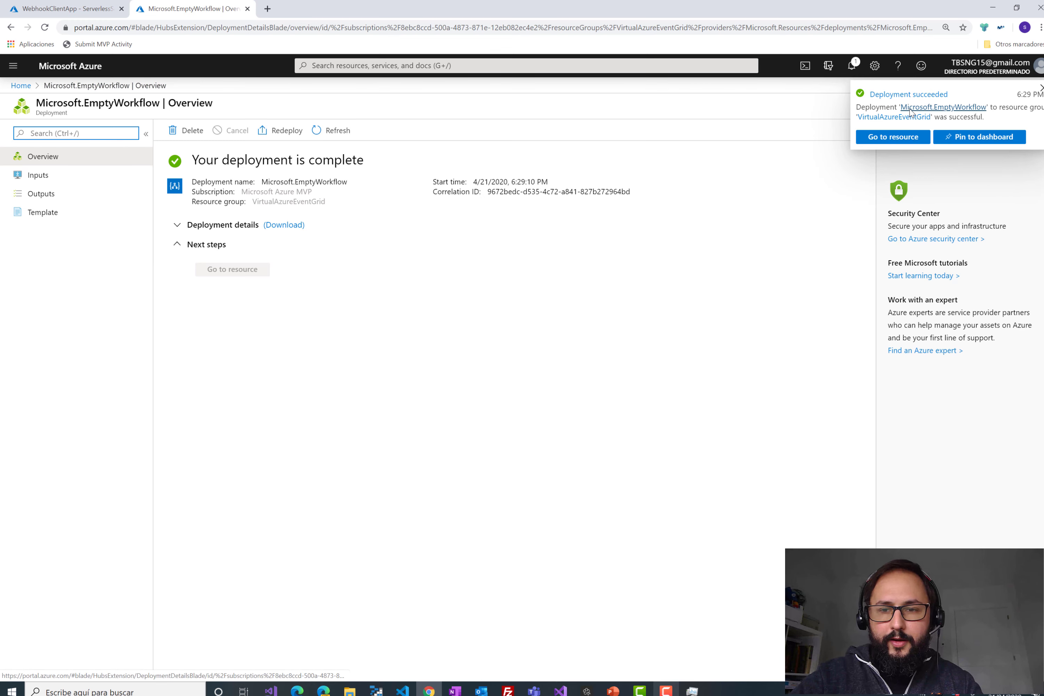
- Back in the ServerlessSampleEG log stream, highlight the Microsoft.EventGrid resource provider value
{"action": "left_click", "coordinate": [51, 5]}
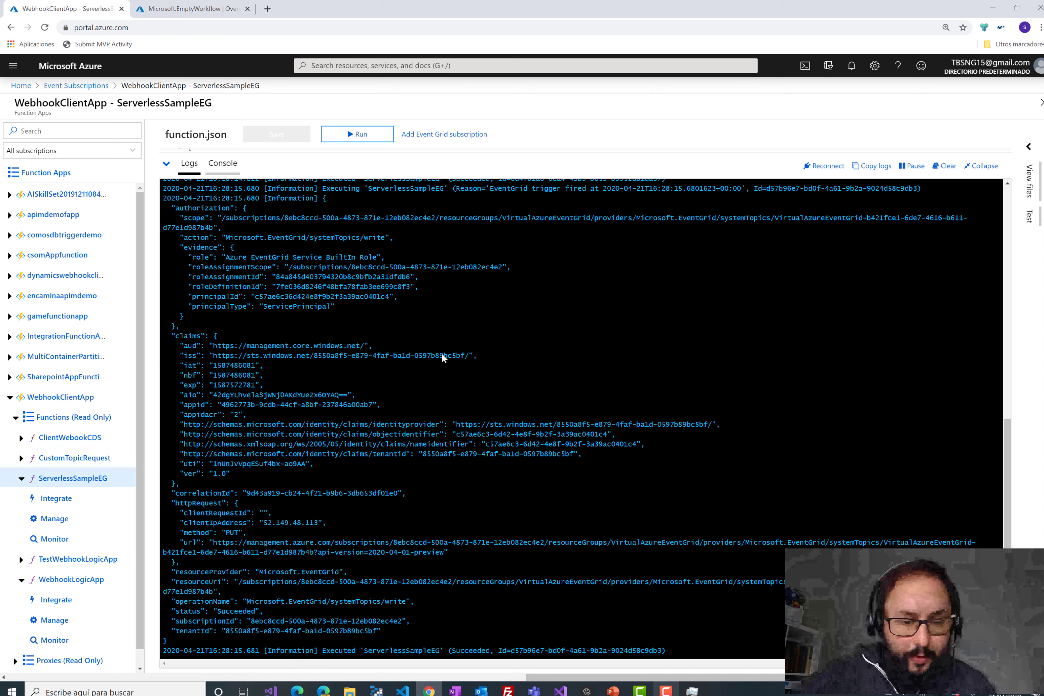
{"action": "scroll", "coordinate": [359, 576], "scroll_direction": "up", "scroll_amount": 3}
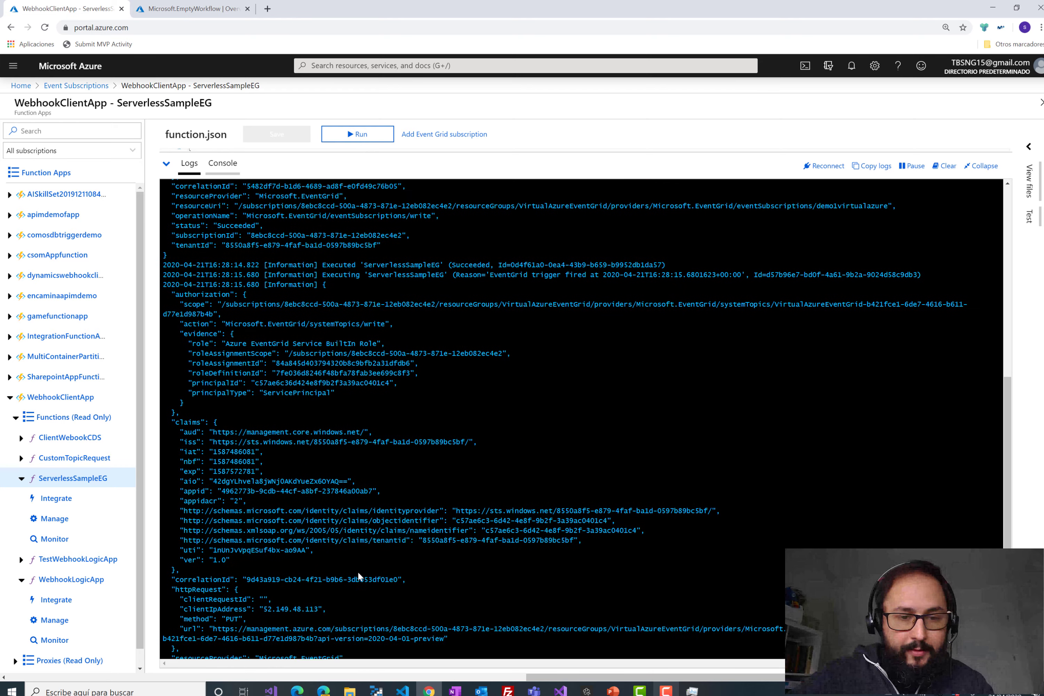
{"action": "scroll", "coordinate": [359, 577], "scroll_direction": "up", "scroll_amount": 3}
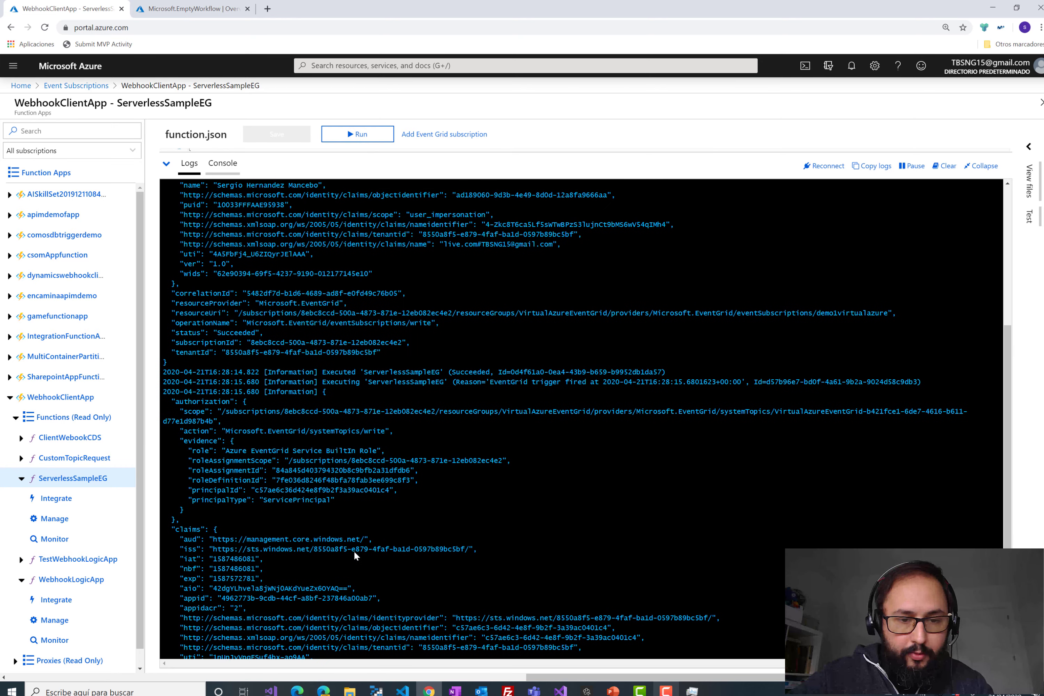
{"action": "scroll", "coordinate": [369, 442], "scroll_direction": "up", "scroll_amount": 1}
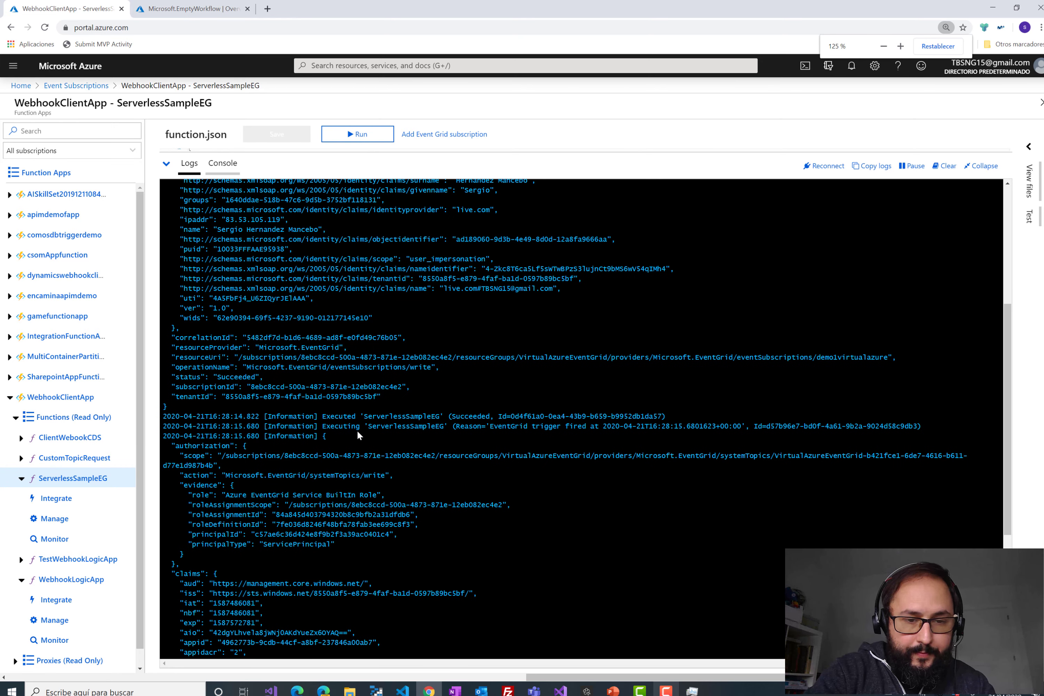
{"action": "scroll", "coordinate": [368, 442], "scroll_direction": "up", "scroll_amount": 1, "text": "ctrl"}
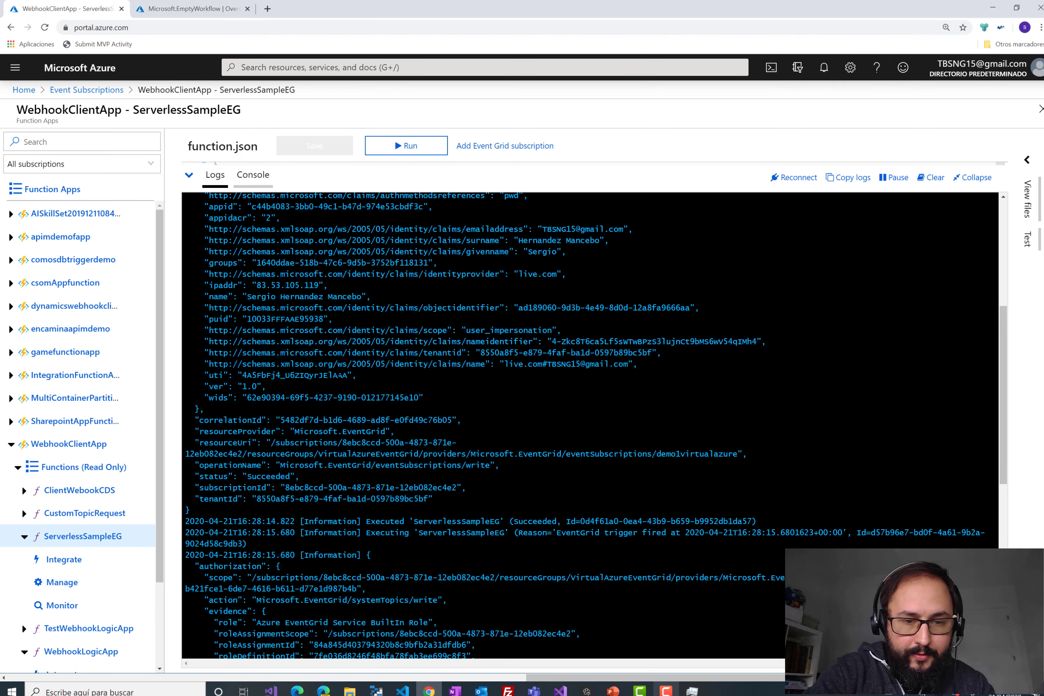
{"action": "scroll", "coordinate": [369, 442], "scroll_direction": "up", "scroll_amount": 1}
{"action": "scroll", "coordinate": [483, 427], "scroll_direction": "down", "scroll_amount": 3}
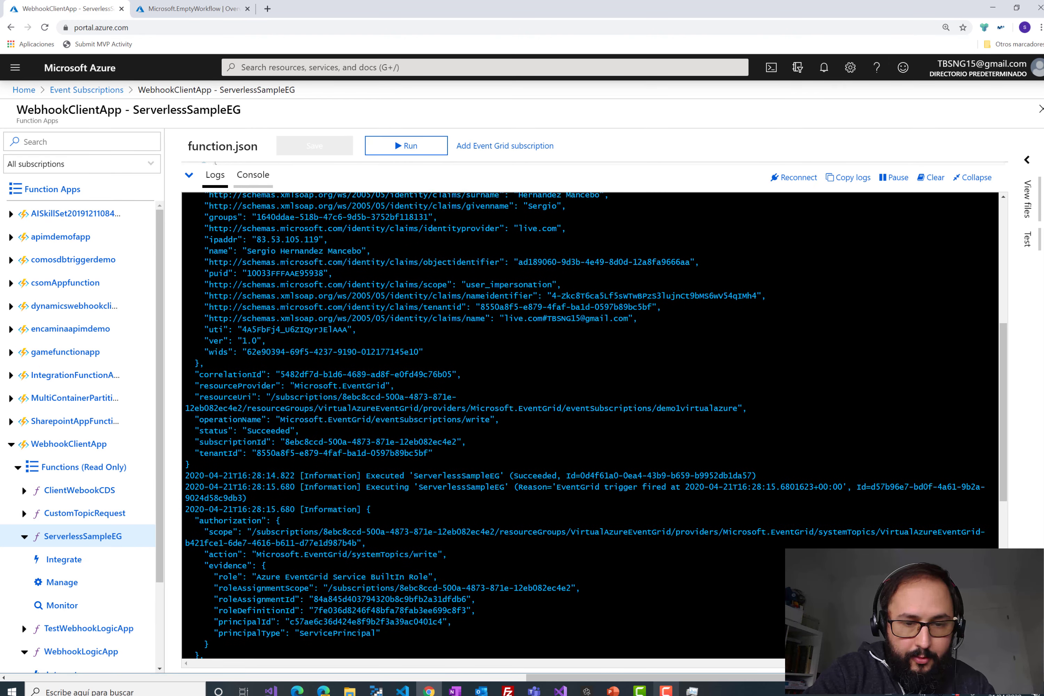
{"action": "scroll", "coordinate": [483, 426], "scroll_direction": "up", "scroll_amount": 4}
{"action": "left_click_drag", "start_coordinate": [299, 506], "coordinate": [385, 507]}
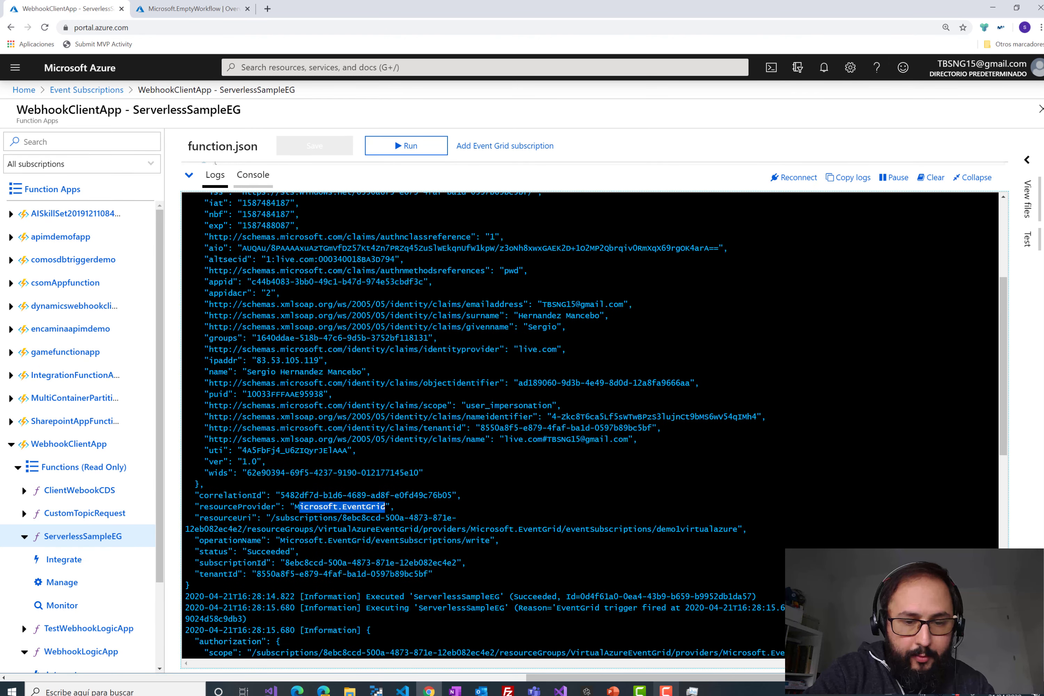
{"action": "scroll", "coordinate": [436, 459], "scroll_direction": "up", "scroll_amount": 6}
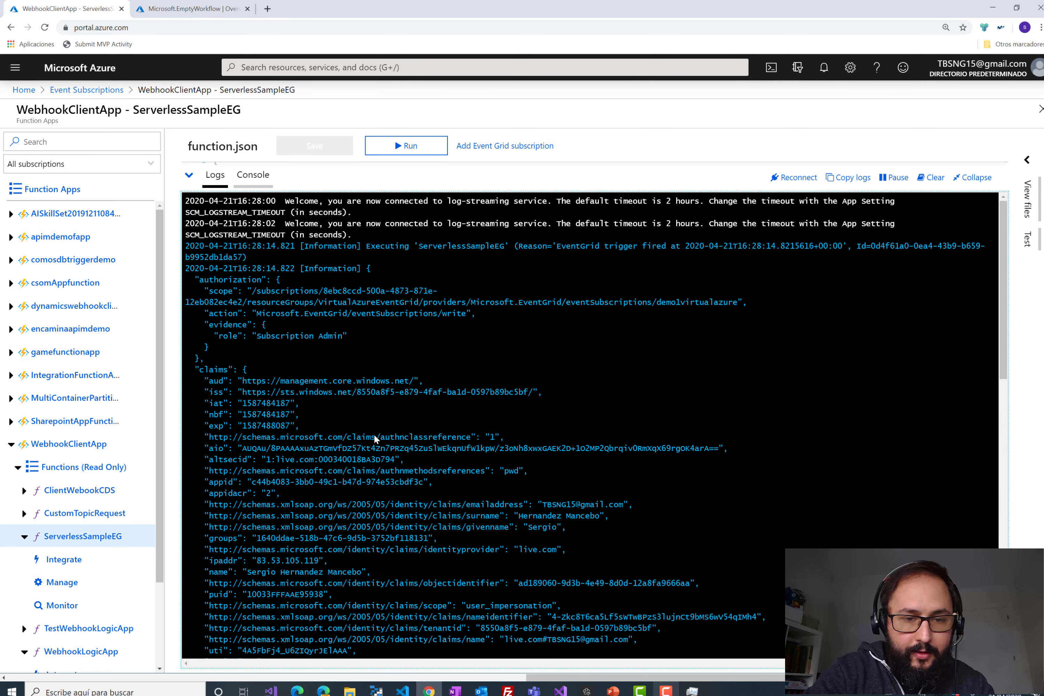
{"action": "scroll", "coordinate": [374, 434], "scroll_direction": "down", "scroll_amount": 2}
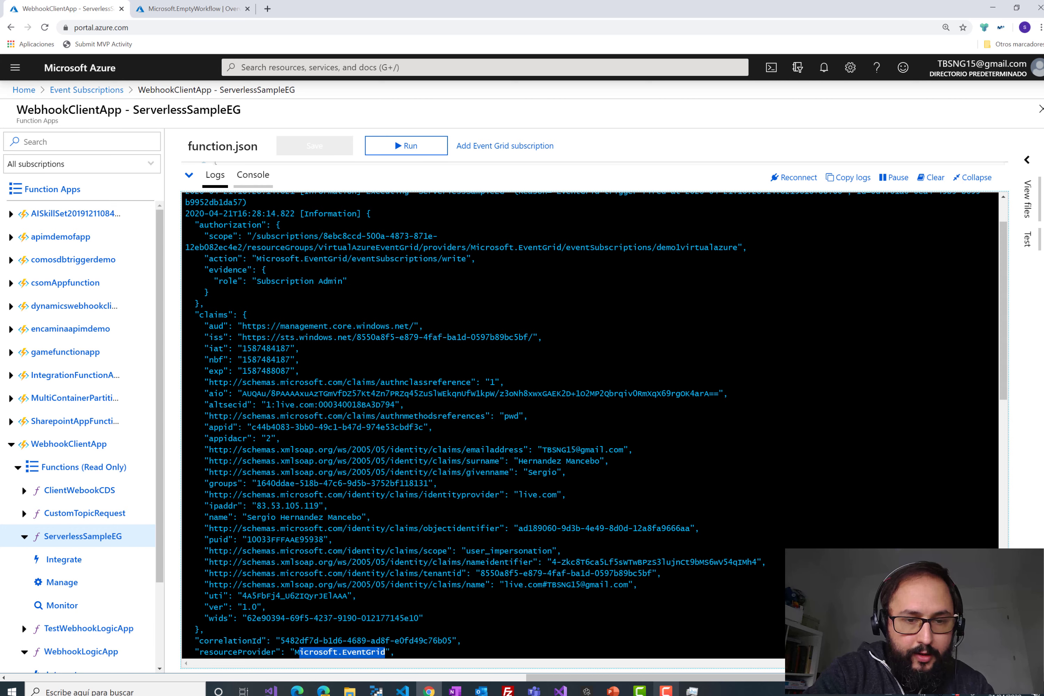
- Highlight the Subscription Admin role and the eventSubscriptions write action, then readjust the page zoom
{"action": "left_click_drag", "start_coordinate": [256, 281], "coordinate": [343, 281]}
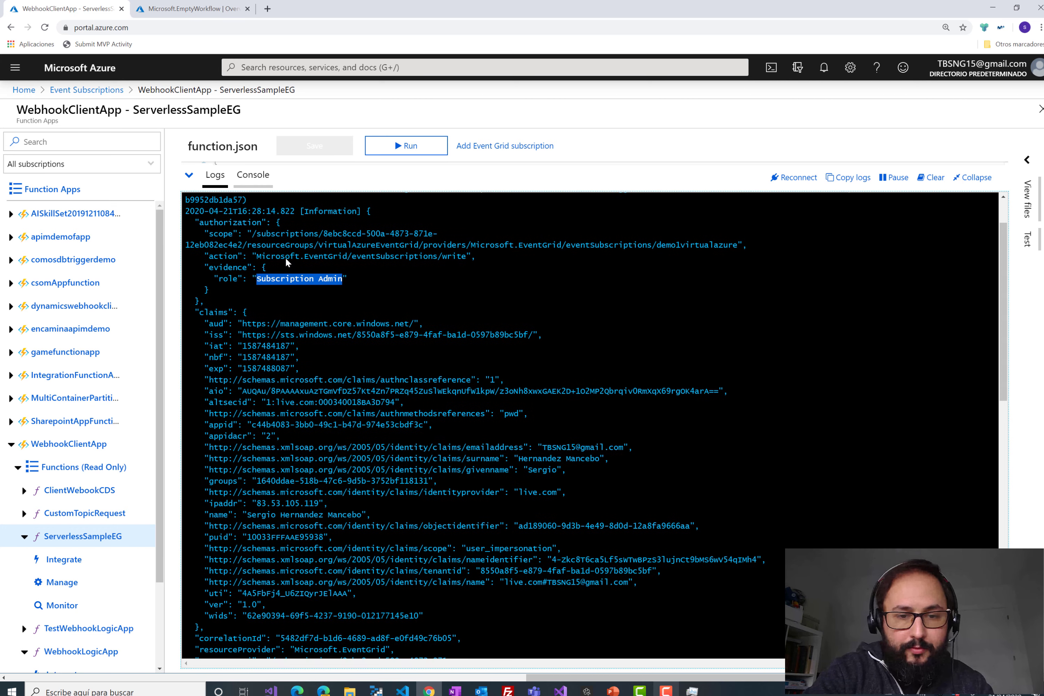
{"action": "scroll", "coordinate": [277, 258], "scroll_direction": "down", "scroll_amount": 3}
{"action": "scroll", "coordinate": [349, 271], "scroll_direction": "up", "scroll_amount": 4}
{"action": "left_click_drag", "start_coordinate": [470, 271], "coordinate": [262, 272]}
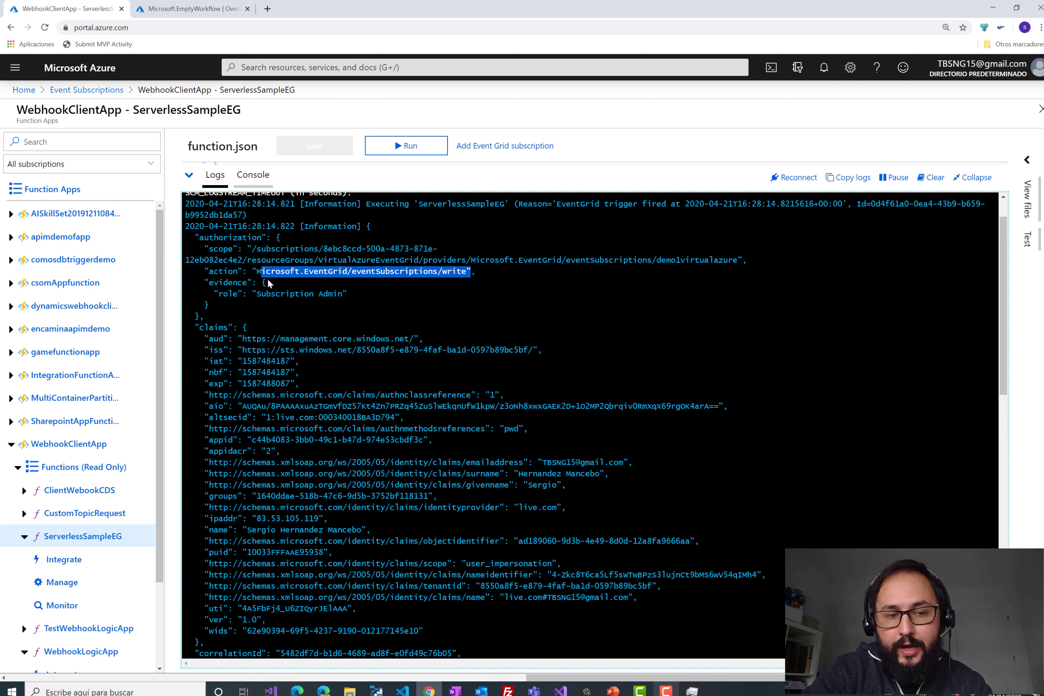
{"action": "scroll", "coordinate": [332, 395], "scroll_direction": "down", "scroll_amount": 10}
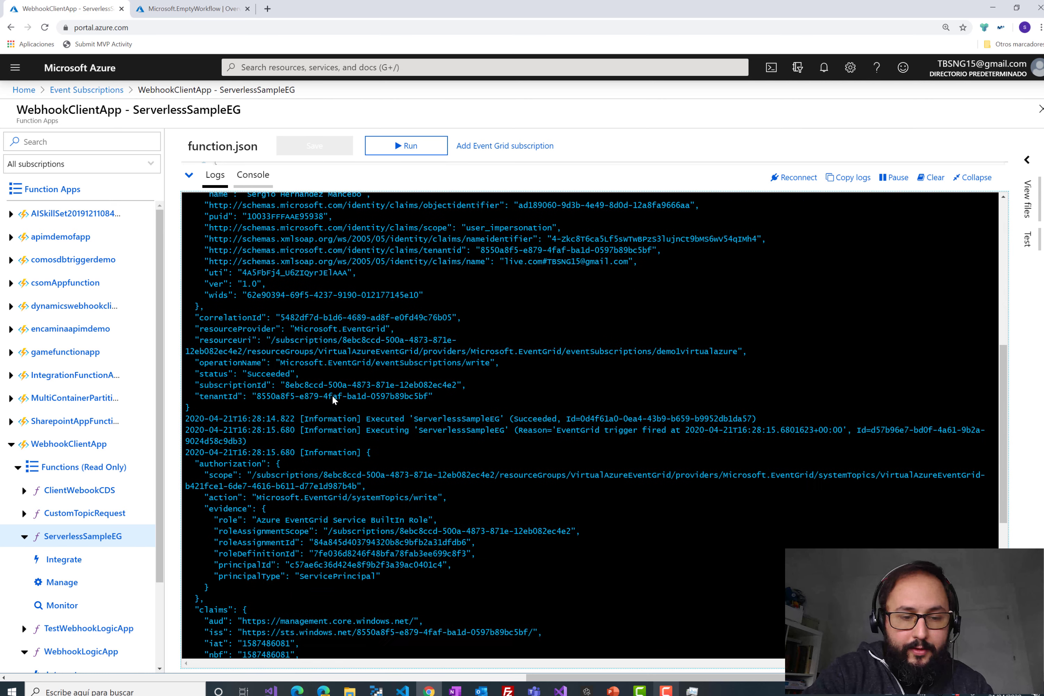
{"action": "scroll", "coordinate": [331, 394], "scroll_direction": "down", "scroll_amount": 7}
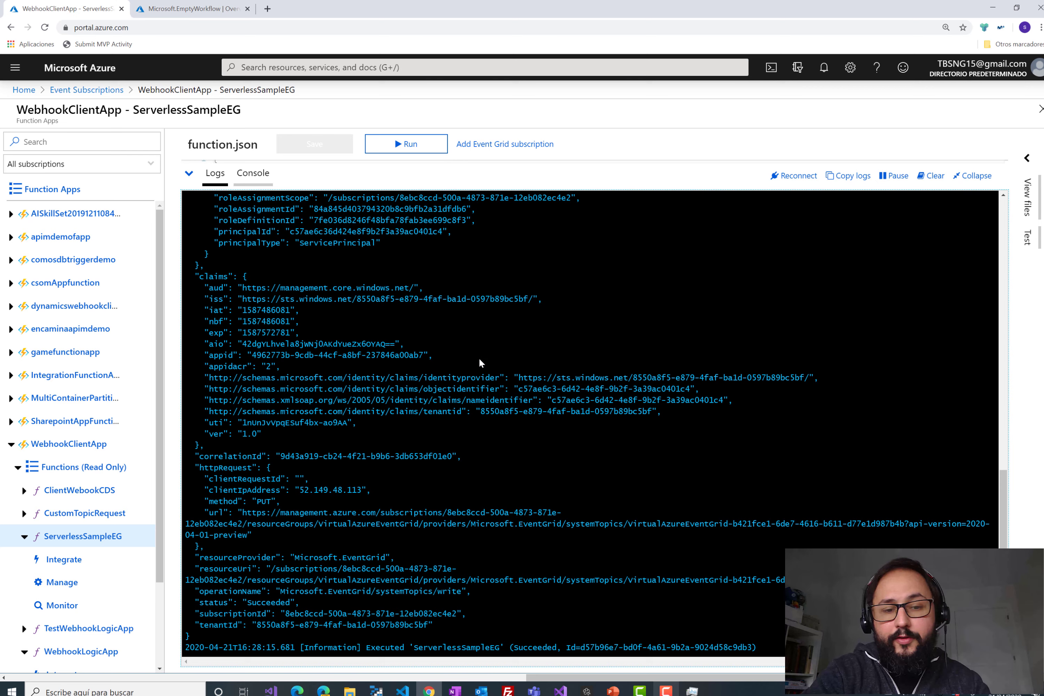
{"action": "scroll", "coordinate": [479, 357], "scroll_direction": "up", "scroll_amount": 5}
{"action": "key", "text": "ctrl+plus"}
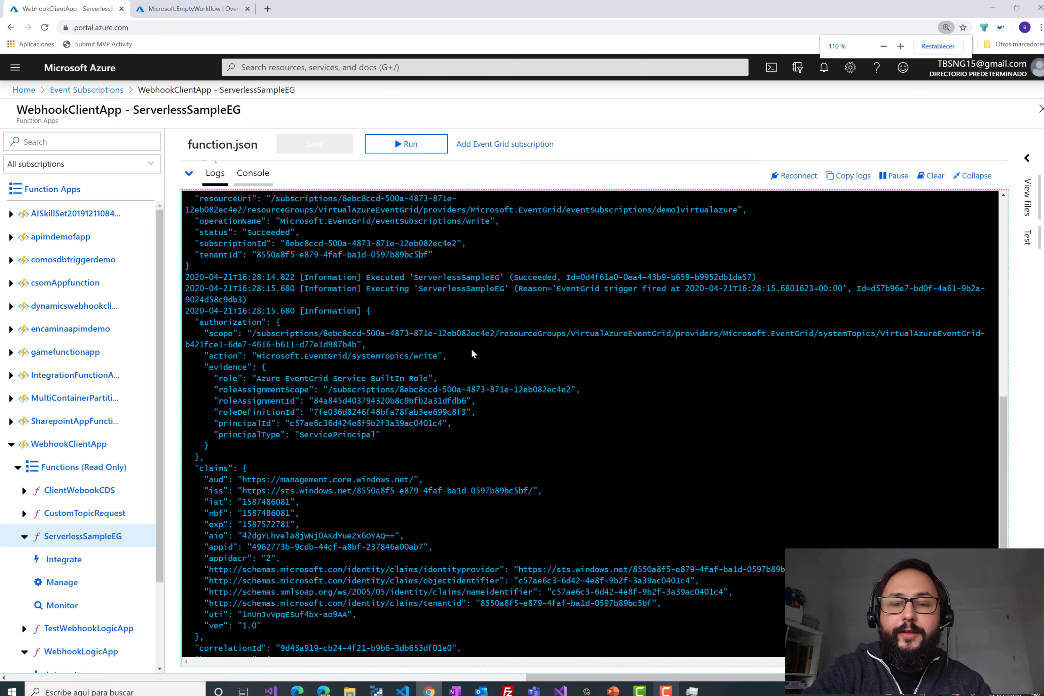
{"action": "key", "text": "ctrl+minus"}
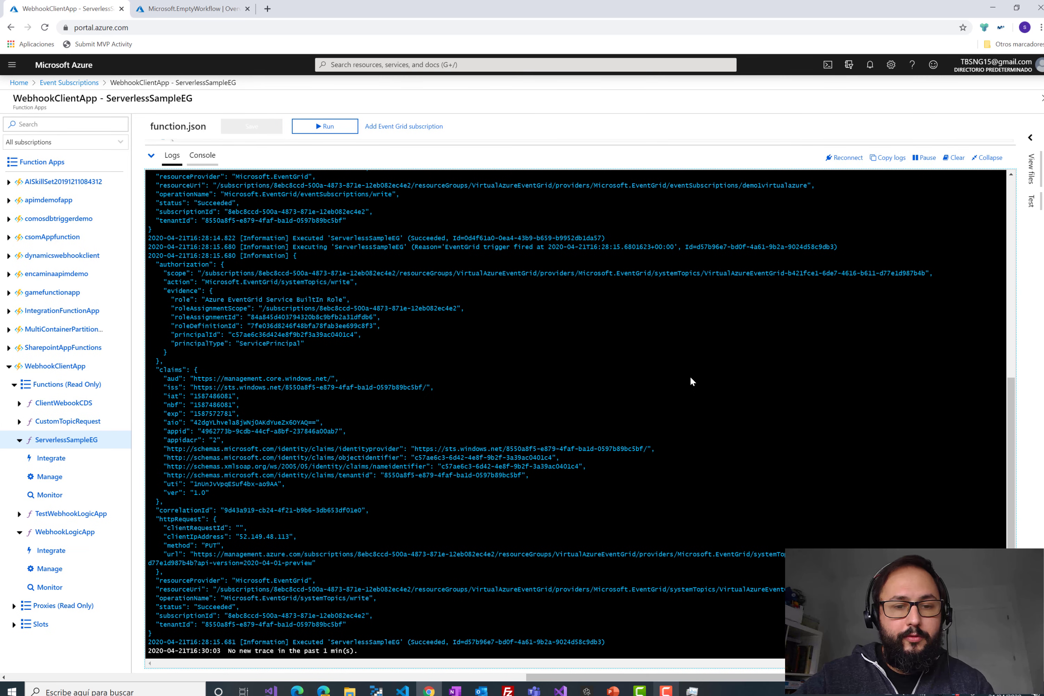
- Leave the completed Logic App deployment for the portal home and bring up the Event Grid deck
{"action": "left_click", "coordinate": [186, 12]}
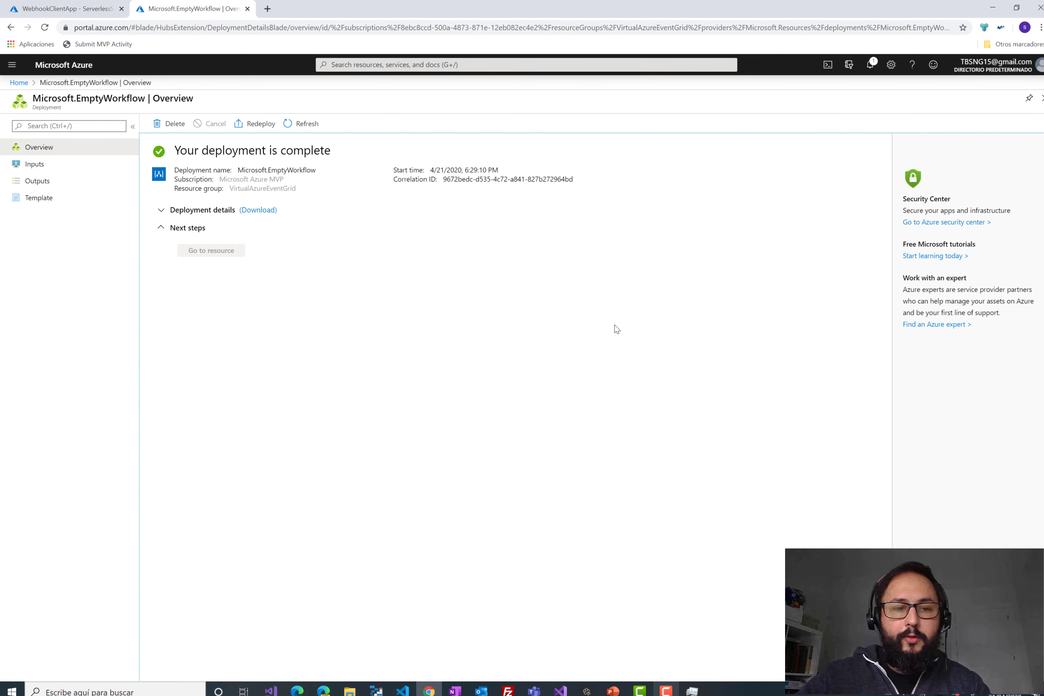
{"action": "key", "text": "alt+Left"}
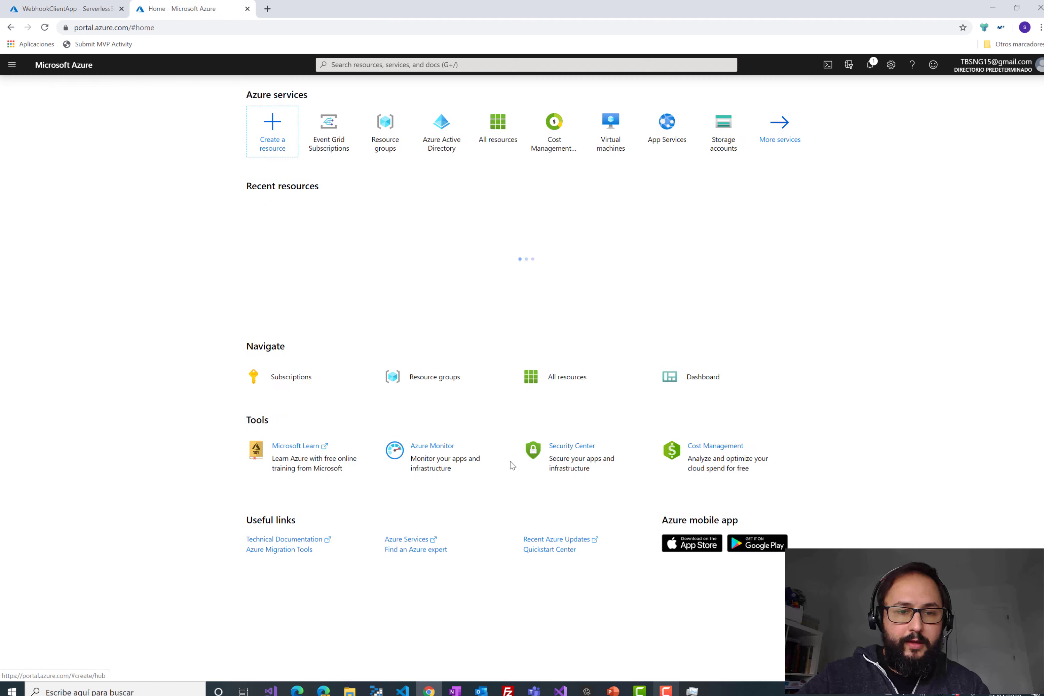
{"action": "left_click", "coordinate": [613, 691]}
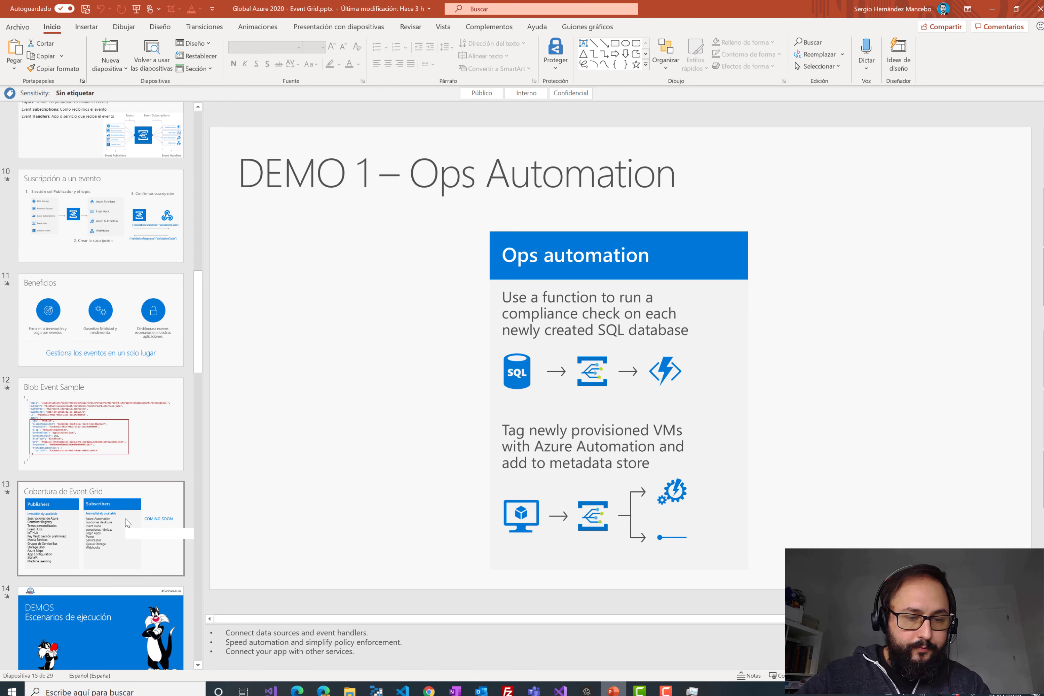
- Go to the 'DEMO 2 – Serverless app' slide, then minimize PowerPoint to return to the portal
{"action": "scroll", "coordinate": [140, 496], "scroll_direction": "down", "scroll_amount": 8}
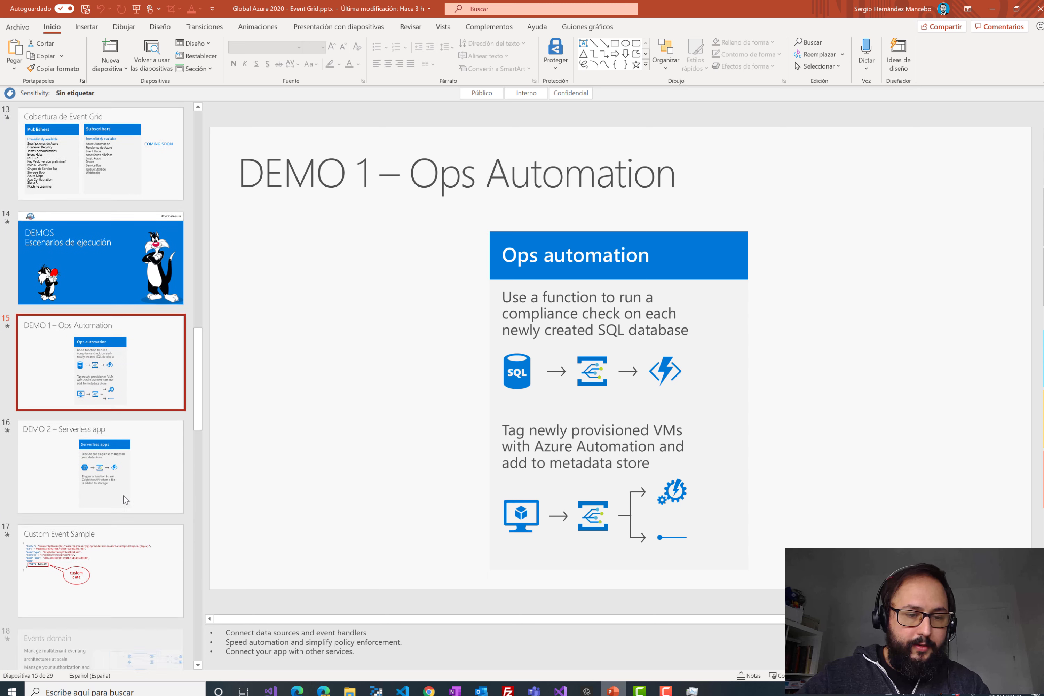
{"action": "left_click", "coordinate": [110, 476]}
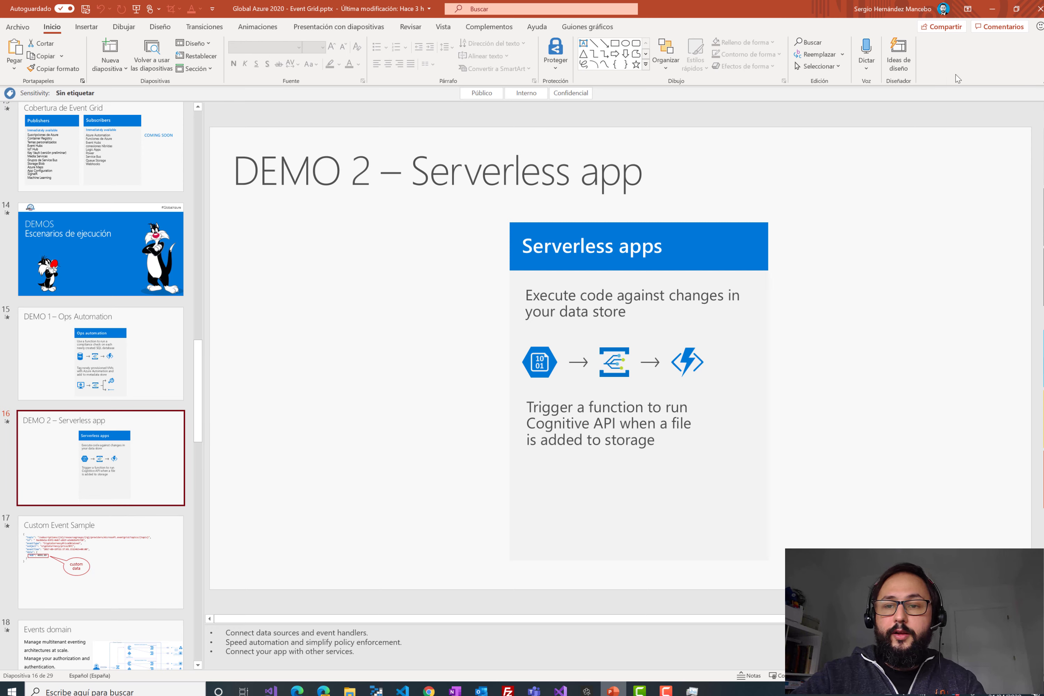
{"action": "left_click", "coordinate": [992, 9]}
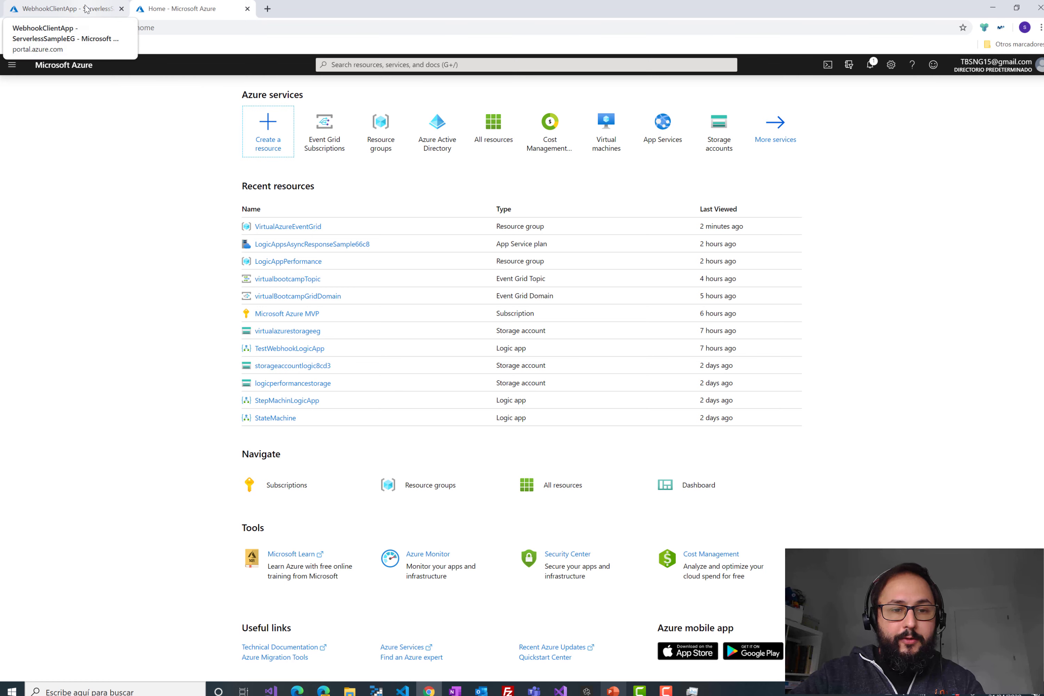
- Refresh the VirtualAzureEventGrid resource group and reach Logicappdemo2virtualazure through its deployment notification
{"action": "left_click", "coordinate": [304, 227]}
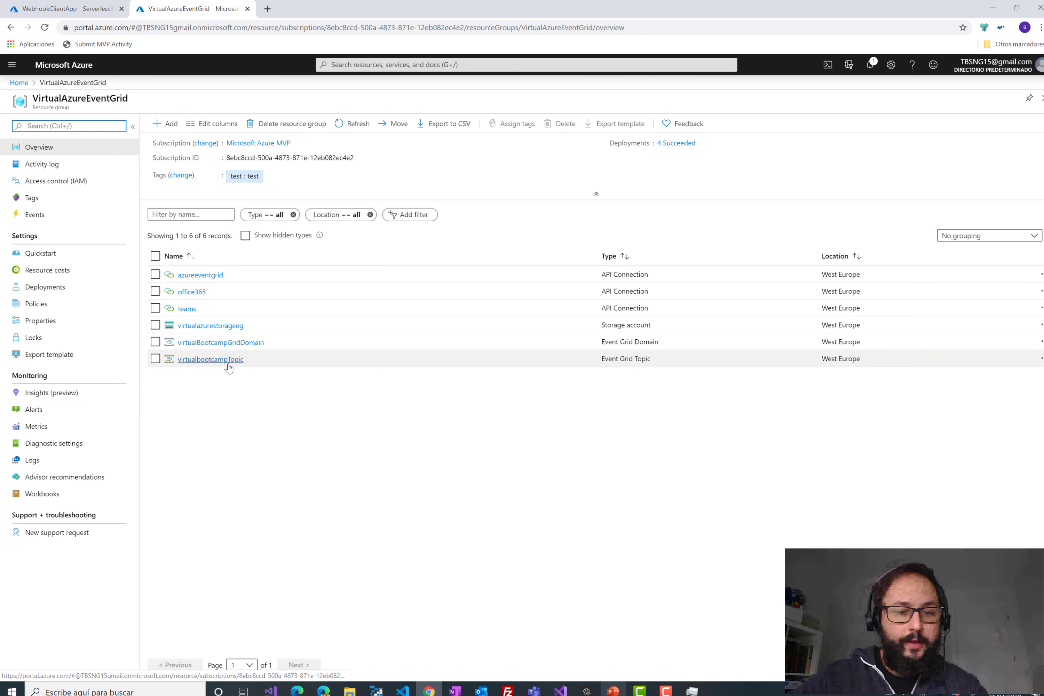
{"action": "left_click", "coordinate": [352, 123]}
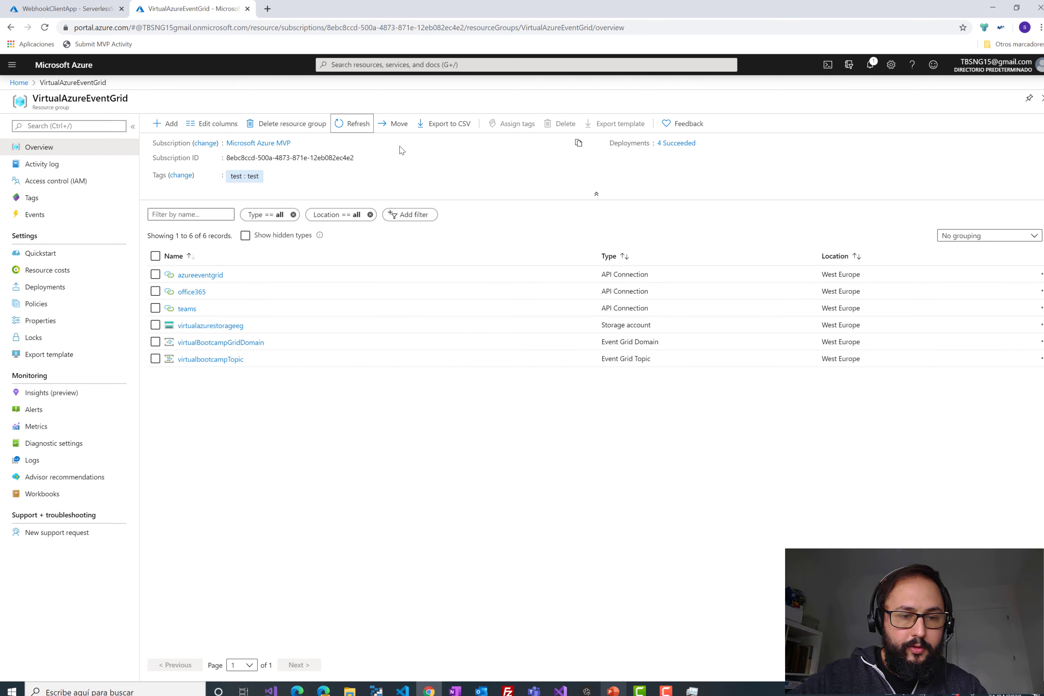
{"action": "left_click", "coordinate": [878, 64]}
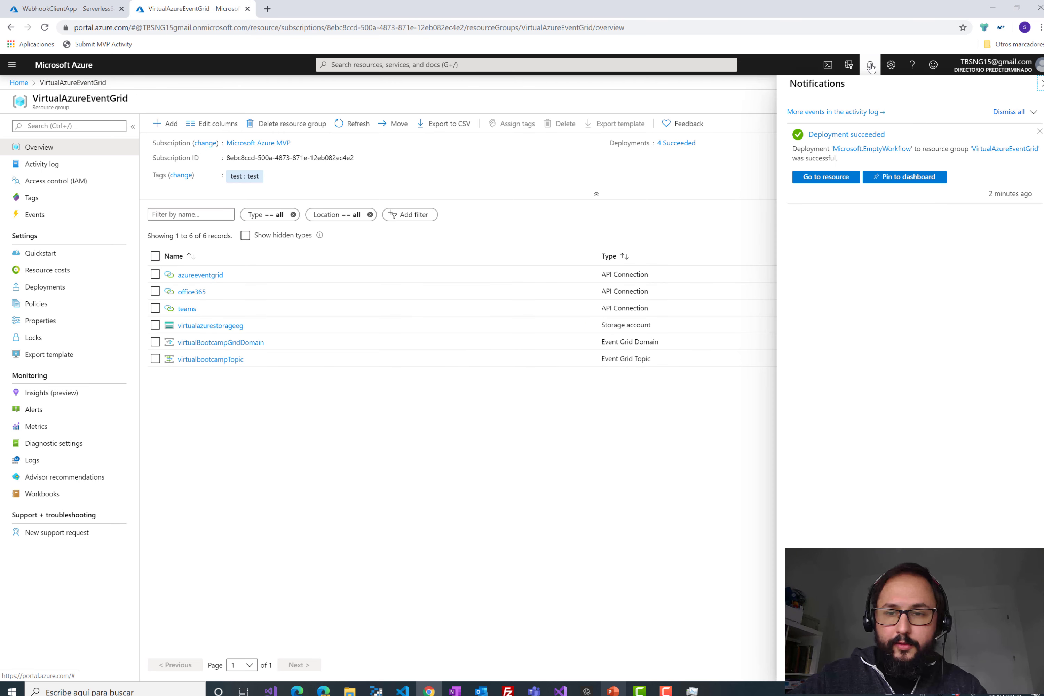
{"action": "left_click", "coordinate": [826, 177]}
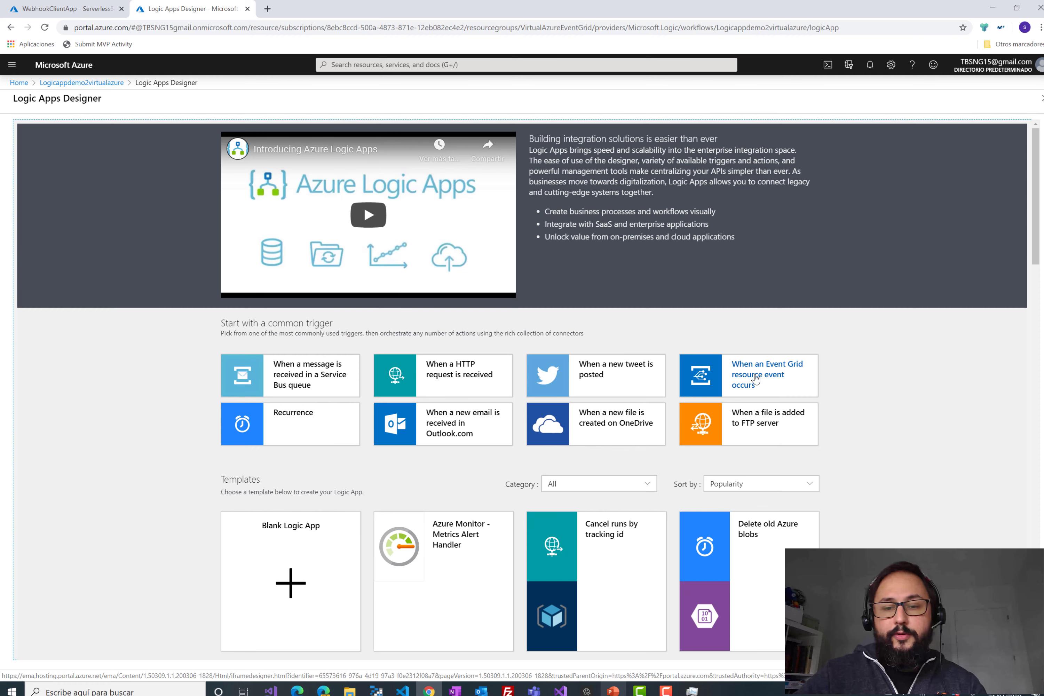
- Start with the Event Grid resource-event trigger on the existing connection and the Microsoft Azure MVP subscription
{"action": "left_click", "coordinate": [755, 379]}
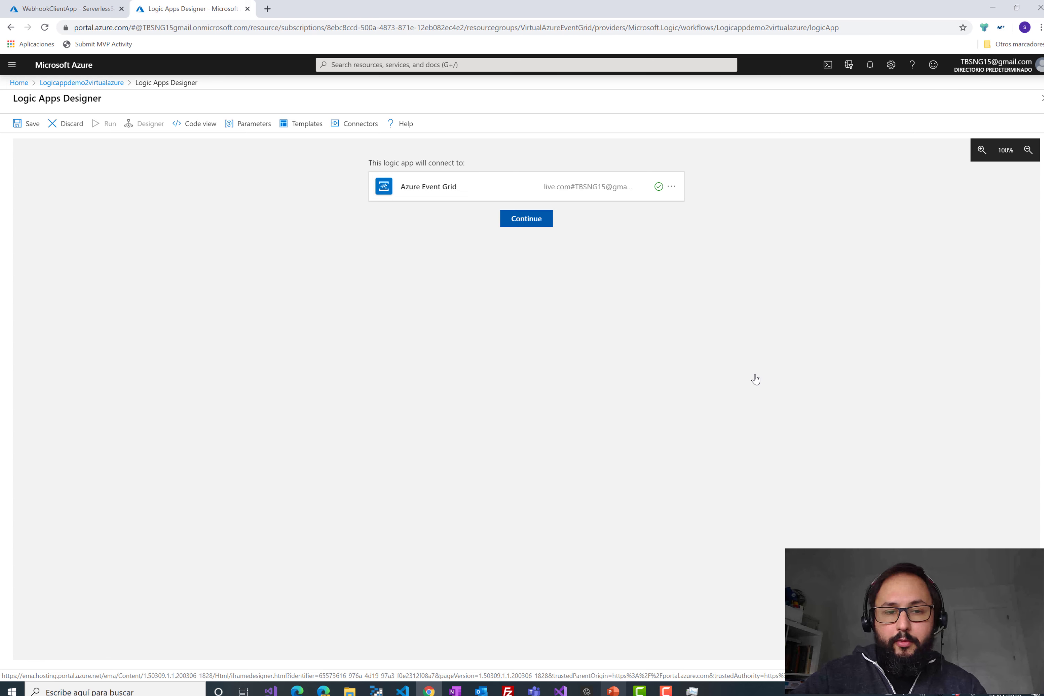
{"action": "left_click", "coordinate": [538, 232]}
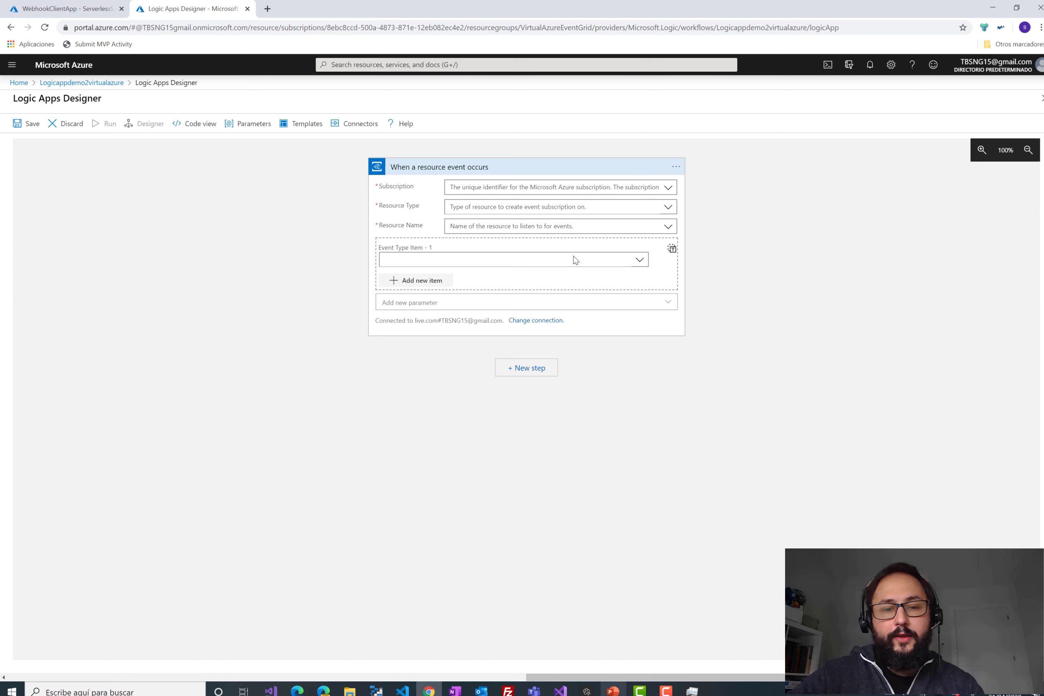
{"action": "left_click", "coordinate": [652, 188]}
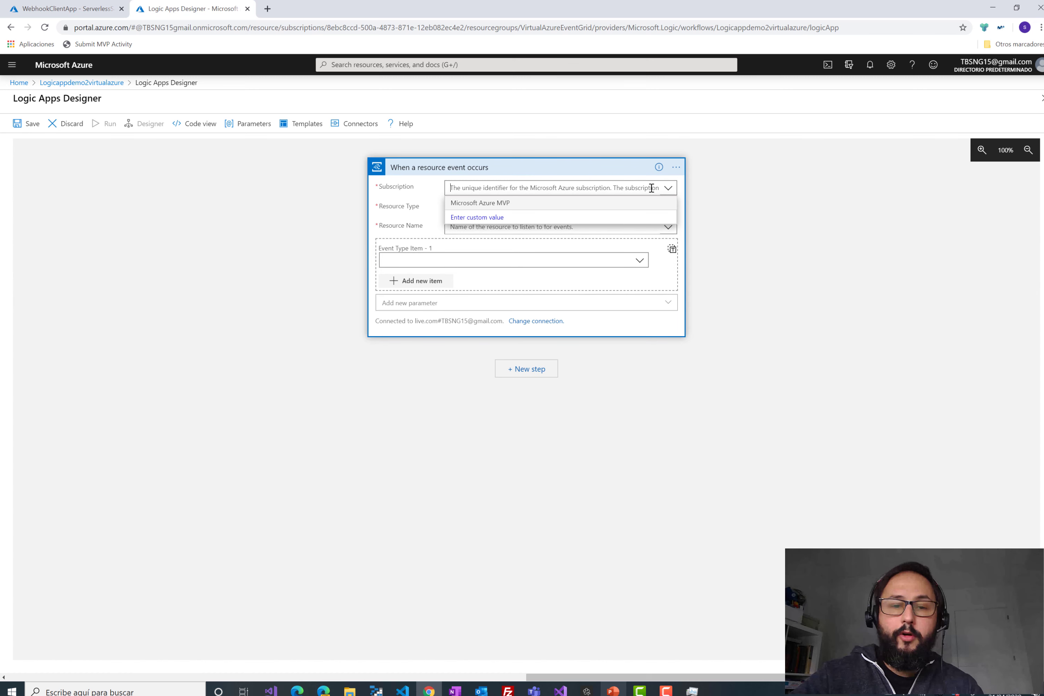
{"action": "left_click", "coordinate": [664, 207]}
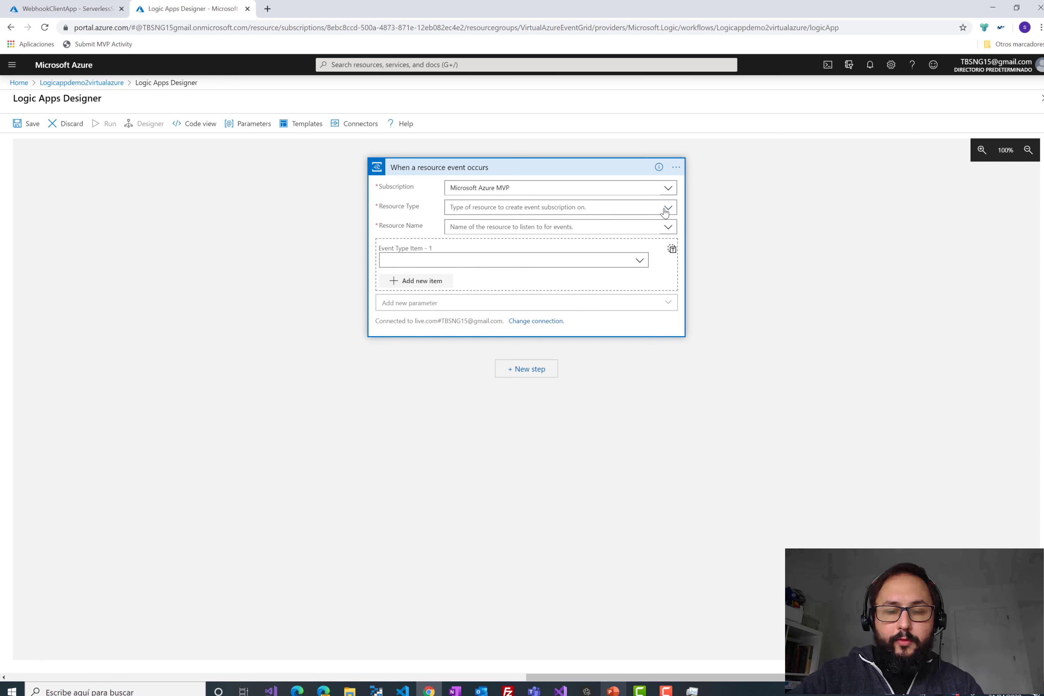
- Set resource type Microsoft.Storage.StorageAccounts and resource storageaccountlogic8cd3, then view the WebhookClientApp logs
{"action": "left_click", "coordinate": [664, 209]}
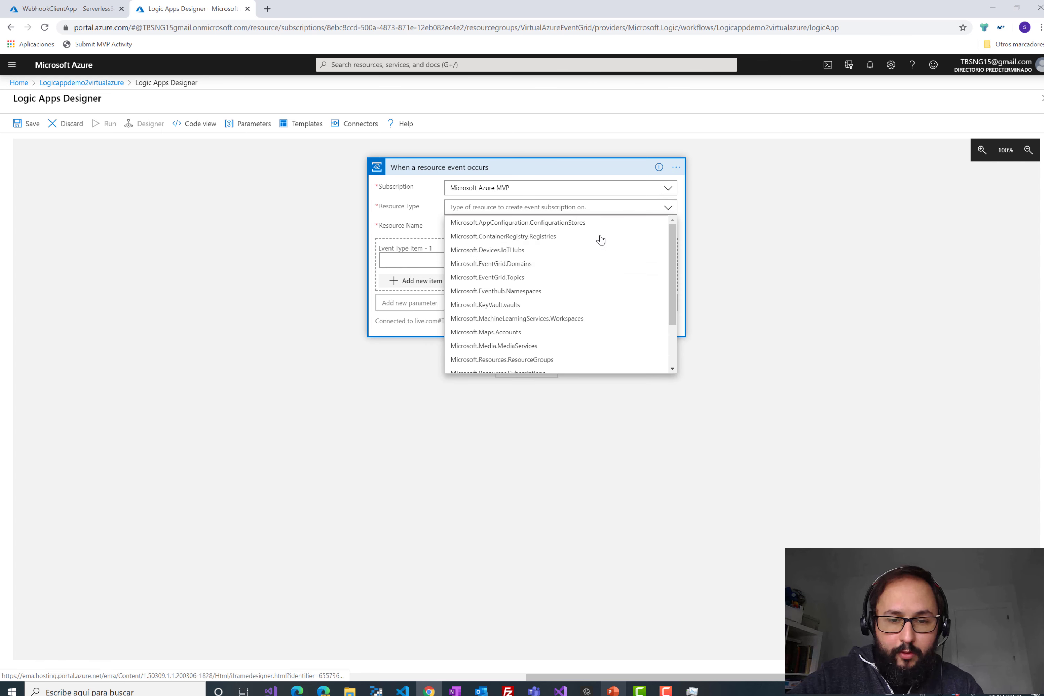
{"action": "scroll", "coordinate": [596, 239], "scroll_direction": "down", "scroll_amount": 3}
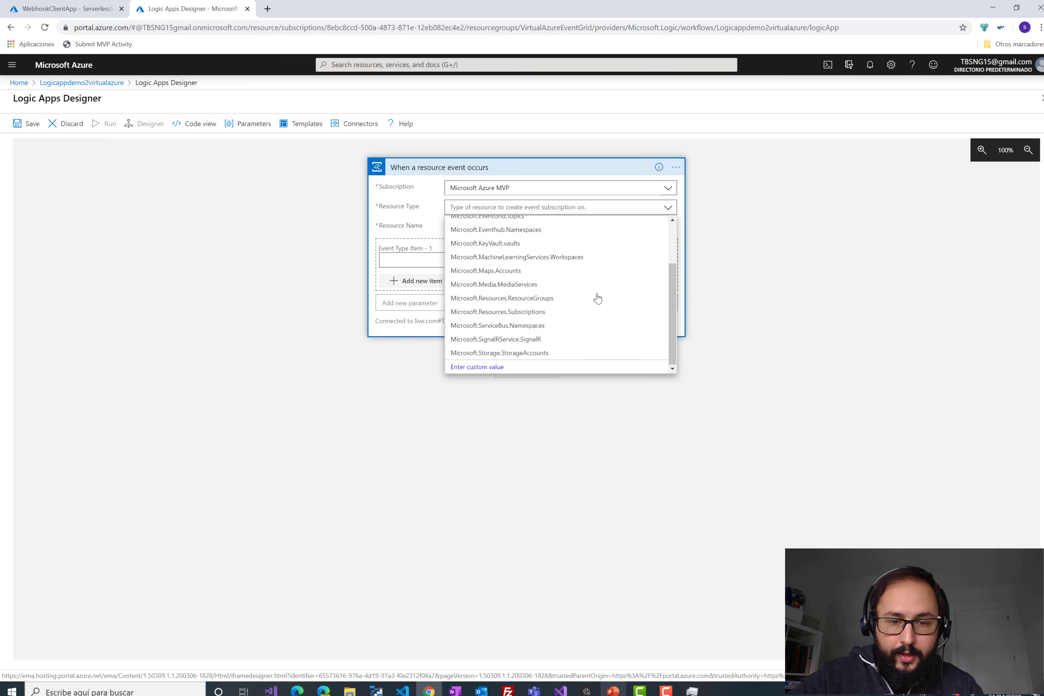
{"action": "scroll", "coordinate": [579, 346], "scroll_direction": "up", "scroll_amount": 1}
{"action": "scroll", "coordinate": [566, 350], "scroll_direction": "down", "scroll_amount": 1}
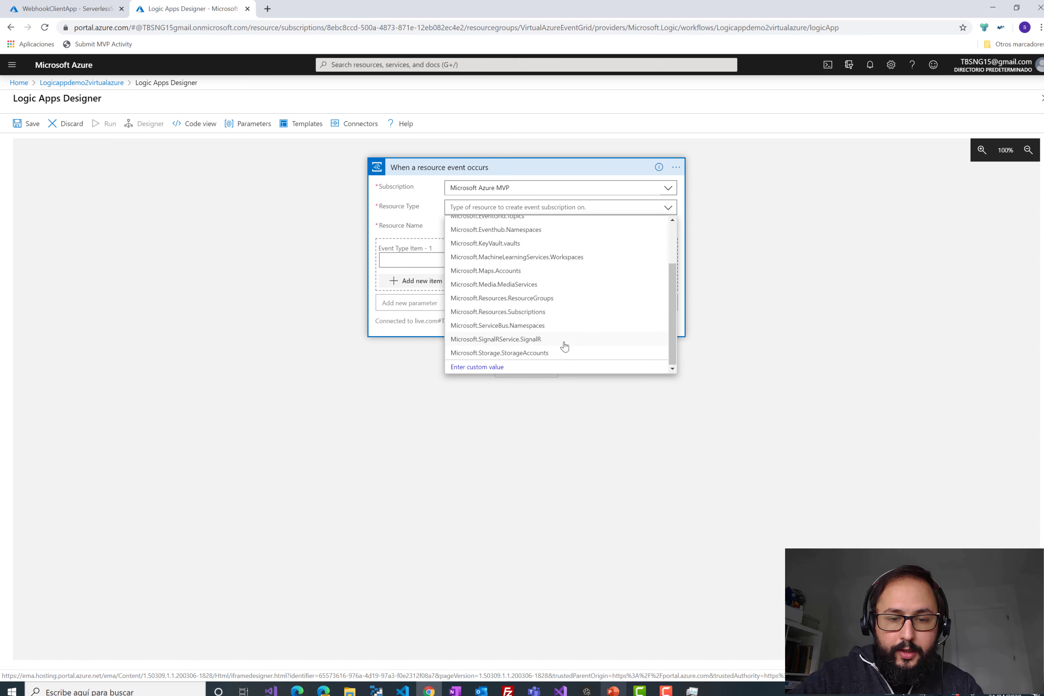
{"action": "left_click", "coordinate": [567, 353]}
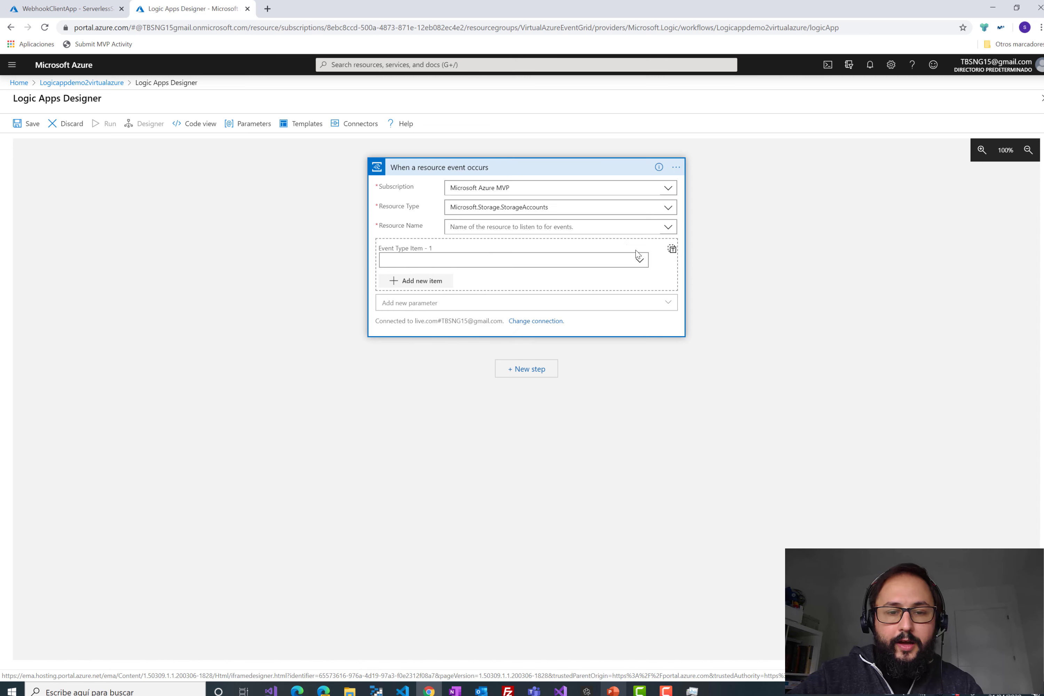
{"action": "left_click", "coordinate": [616, 231]}
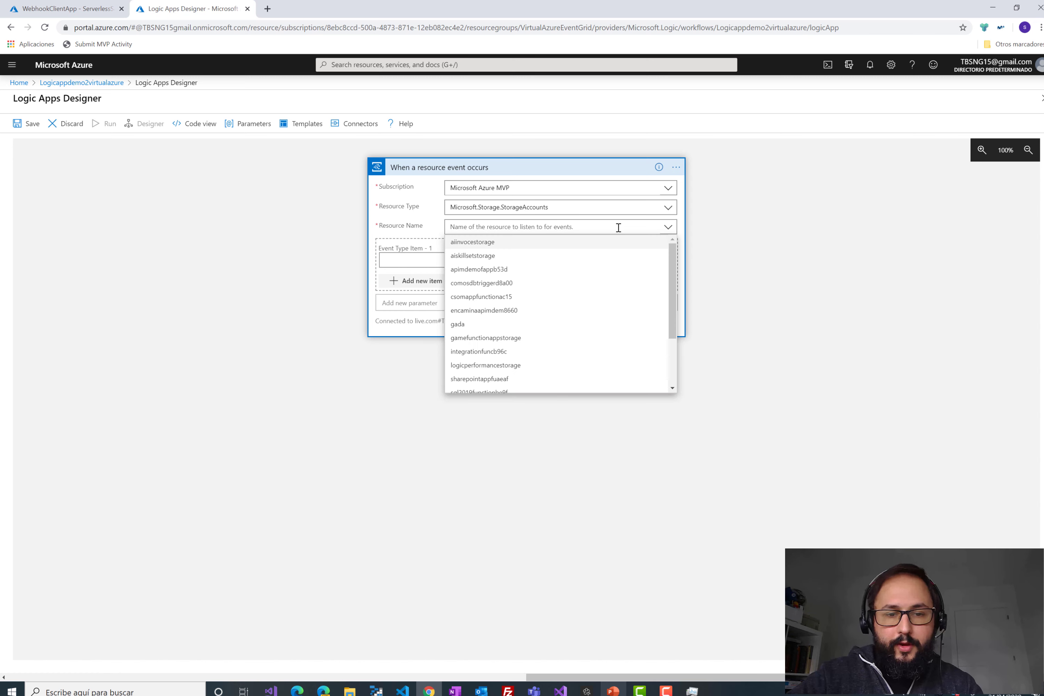
{"action": "scroll", "coordinate": [586, 310], "scroll_direction": "down", "scroll_amount": 5}
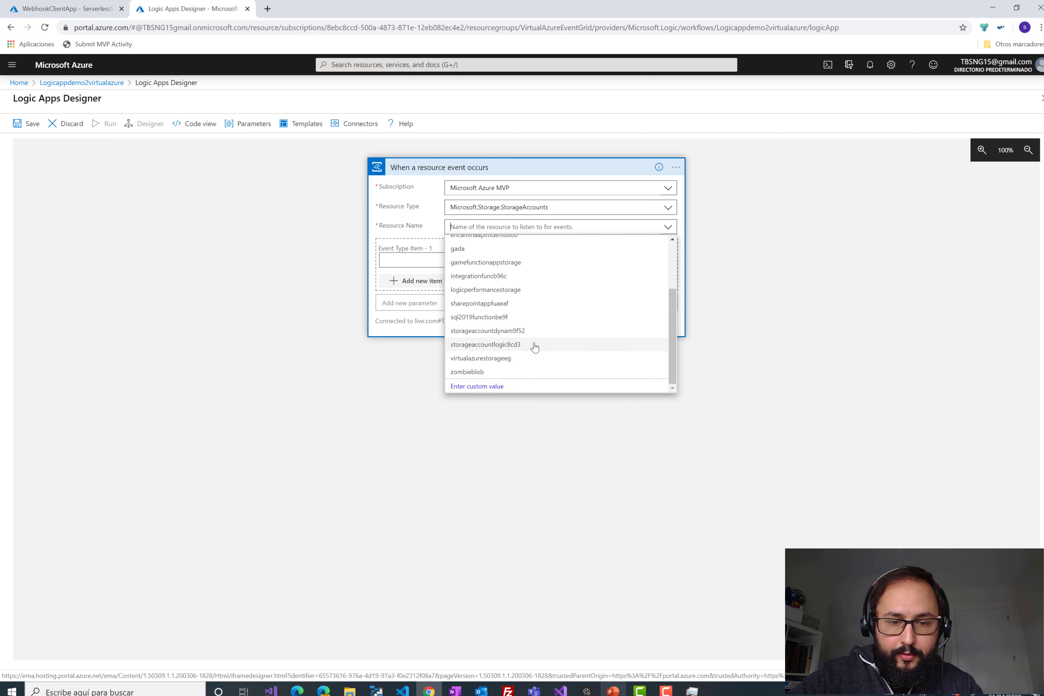
{"action": "left_click", "coordinate": [502, 349]}
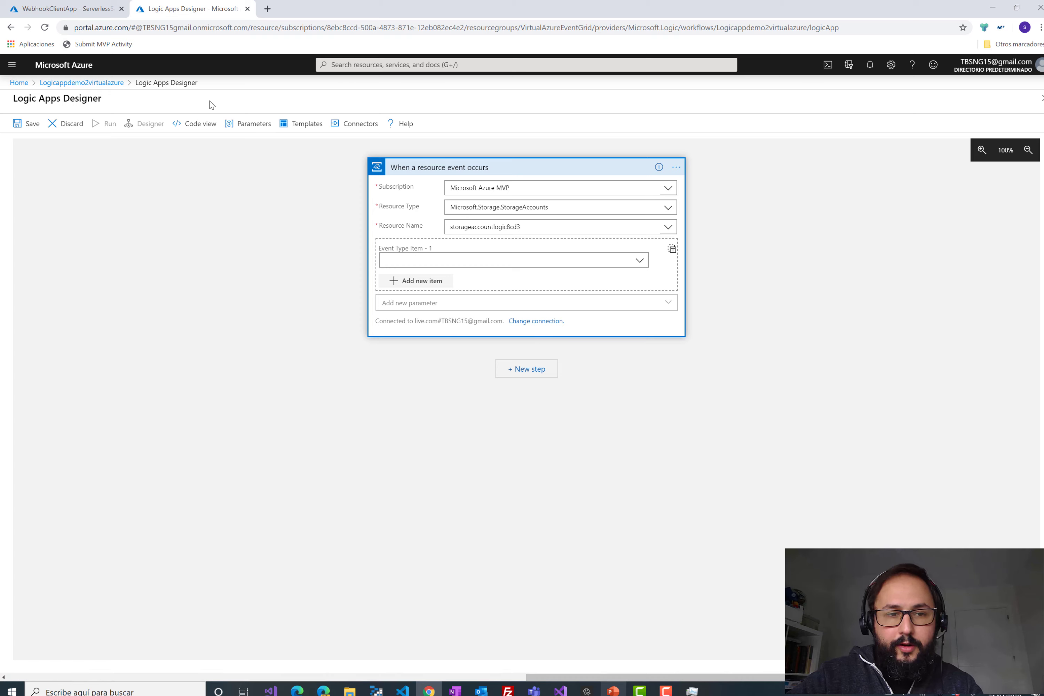
{"action": "left_click", "coordinate": [69, 9]}
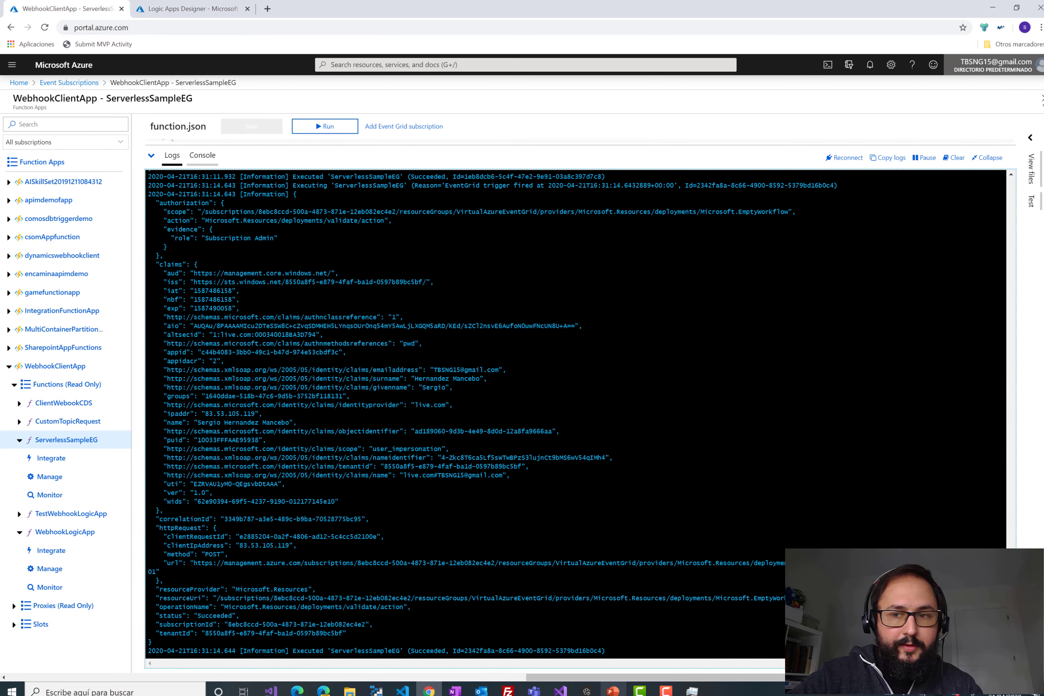
- Close the function logs discarding edits, check VirtualAzureEventGrid, then reopen the trigger's storage account list
{"action": "left_click", "coordinate": [1040, 98]}
{"action": "left_click", "coordinate": [569, 87]}
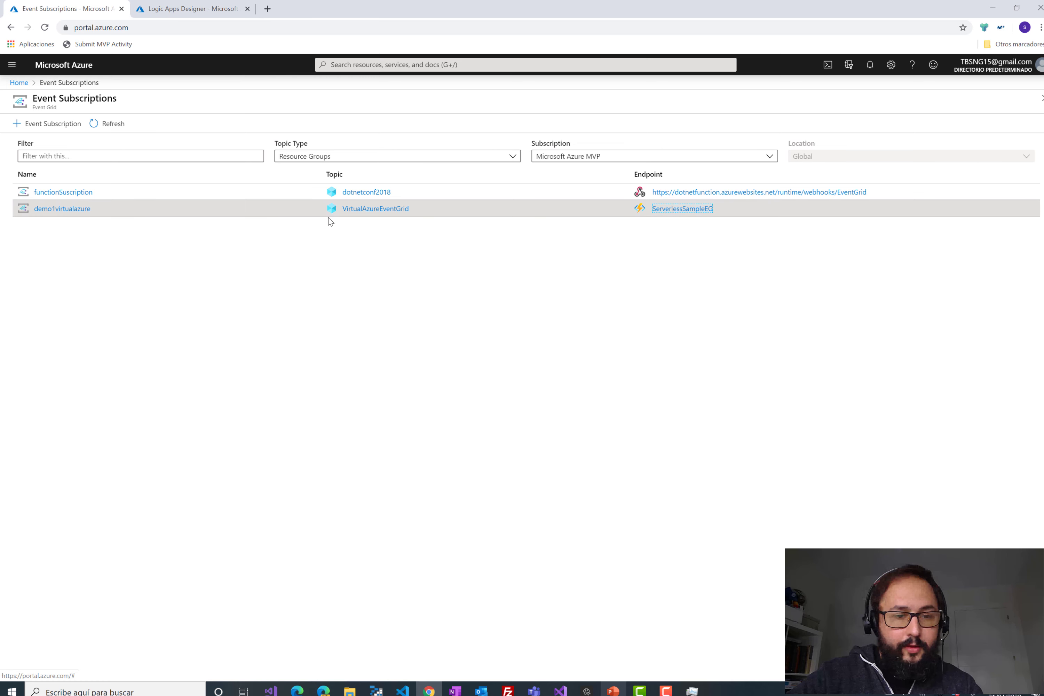
{"action": "left_click", "coordinate": [355, 209]}
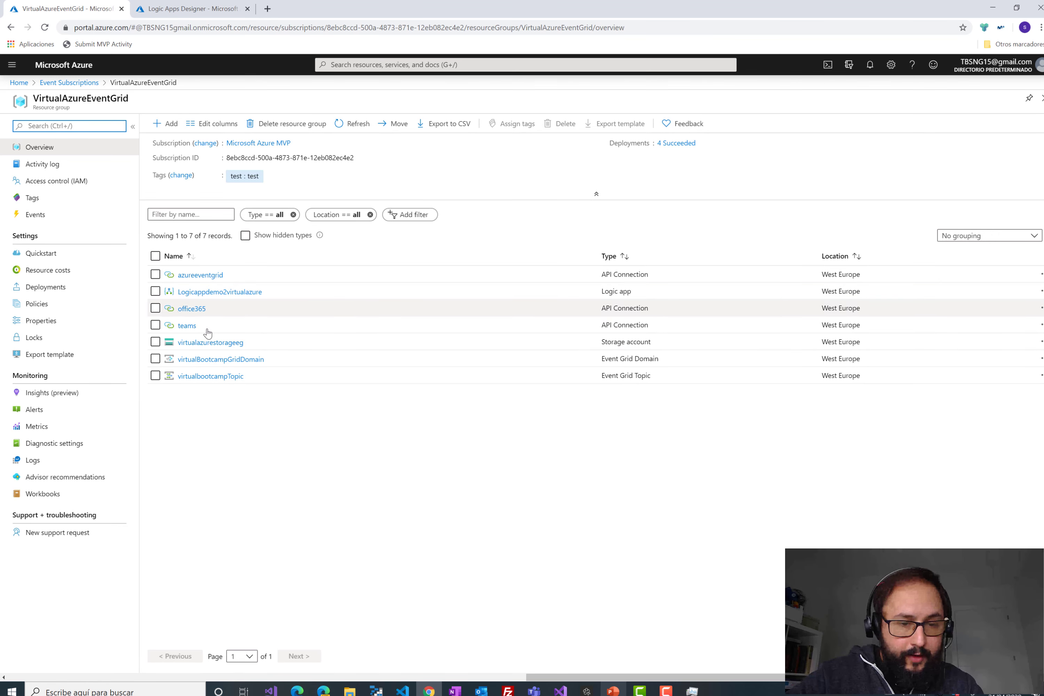
{"action": "left_click", "coordinate": [184, 10]}
{"action": "left_click", "coordinate": [559, 231]}
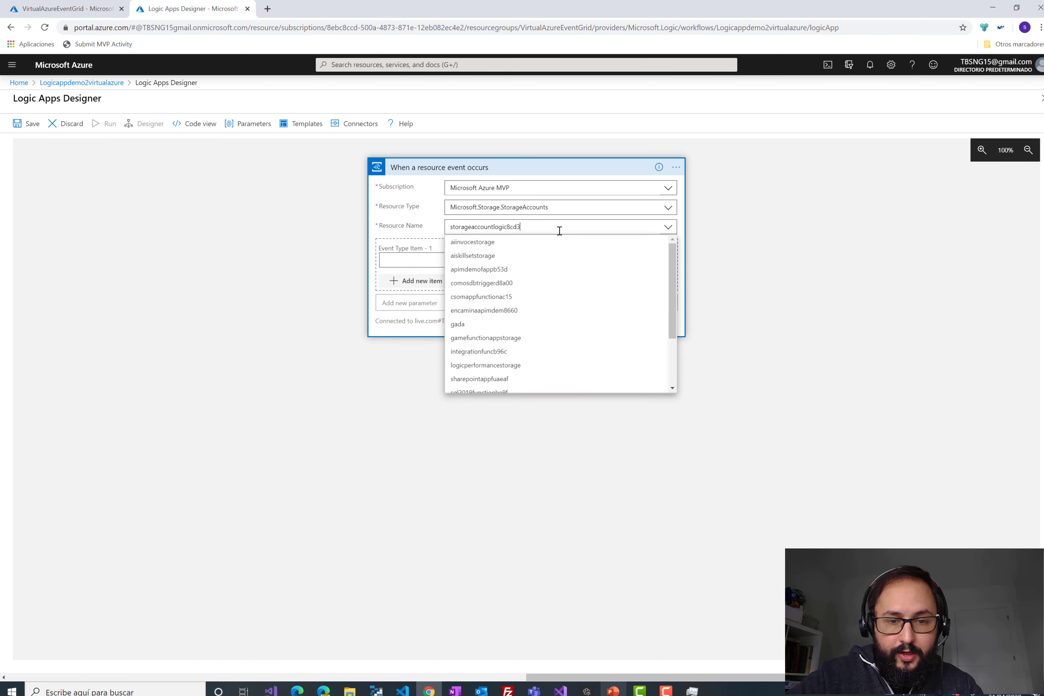
- Point the trigger at virtualazurestorageeg with the single event type Microsoft.Storage.BlobCreated
{"action": "scroll", "coordinate": [559, 318], "scroll_direction": "down", "scroll_amount": 3}
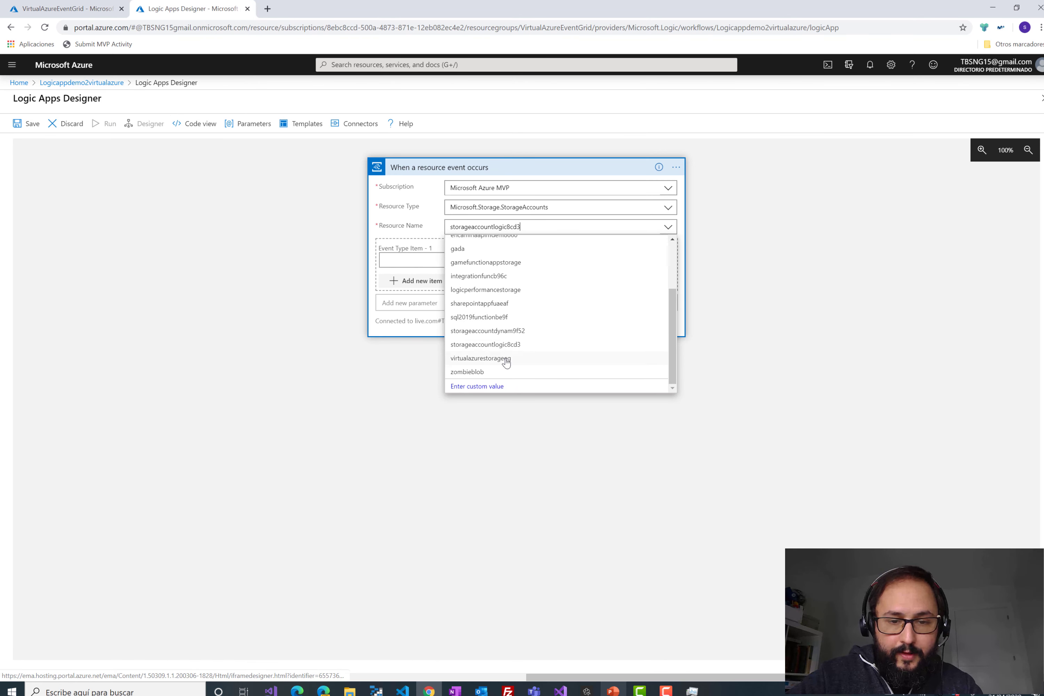
{"action": "left_click", "coordinate": [520, 357]}
{"action": "left_click", "coordinate": [536, 260]}
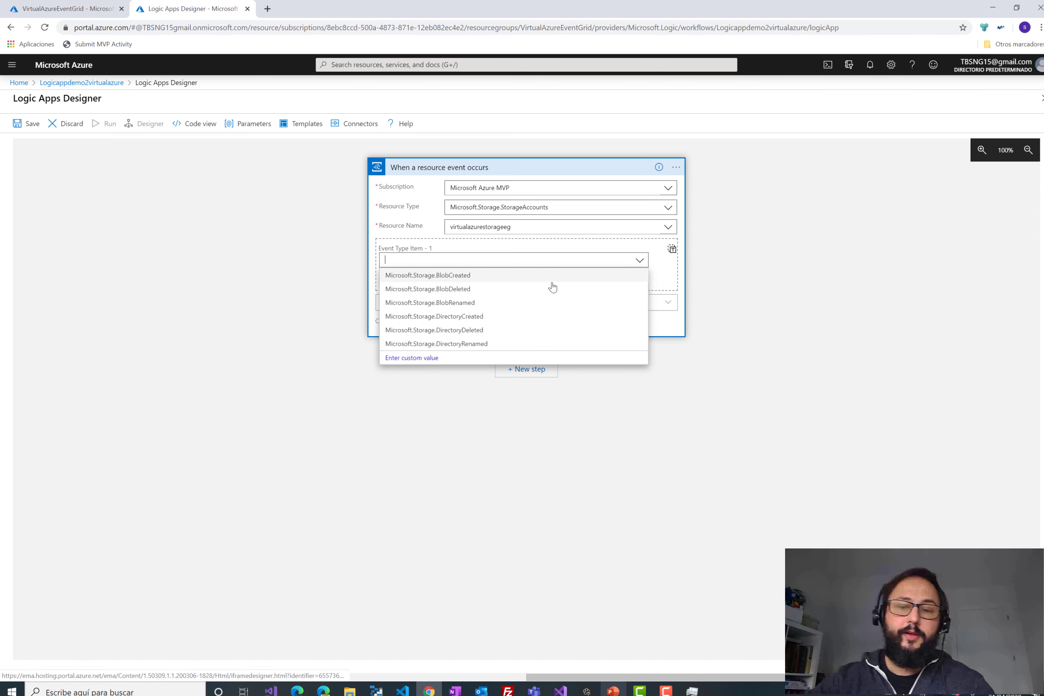
{"action": "left_click", "coordinate": [470, 275]}
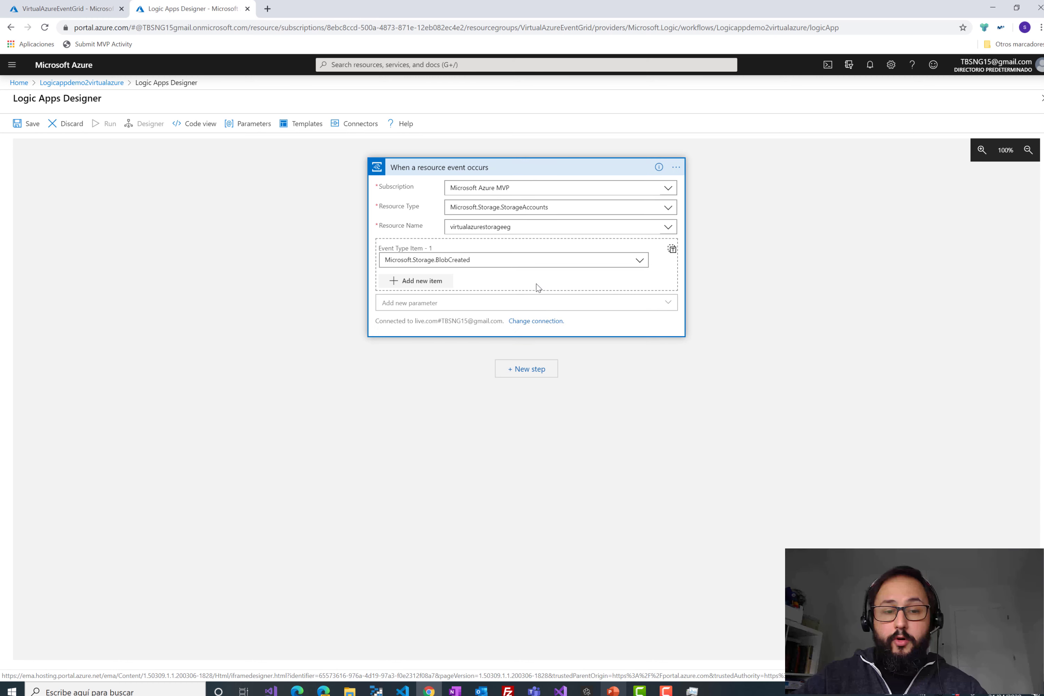
{"action": "left_click", "coordinate": [438, 280]}
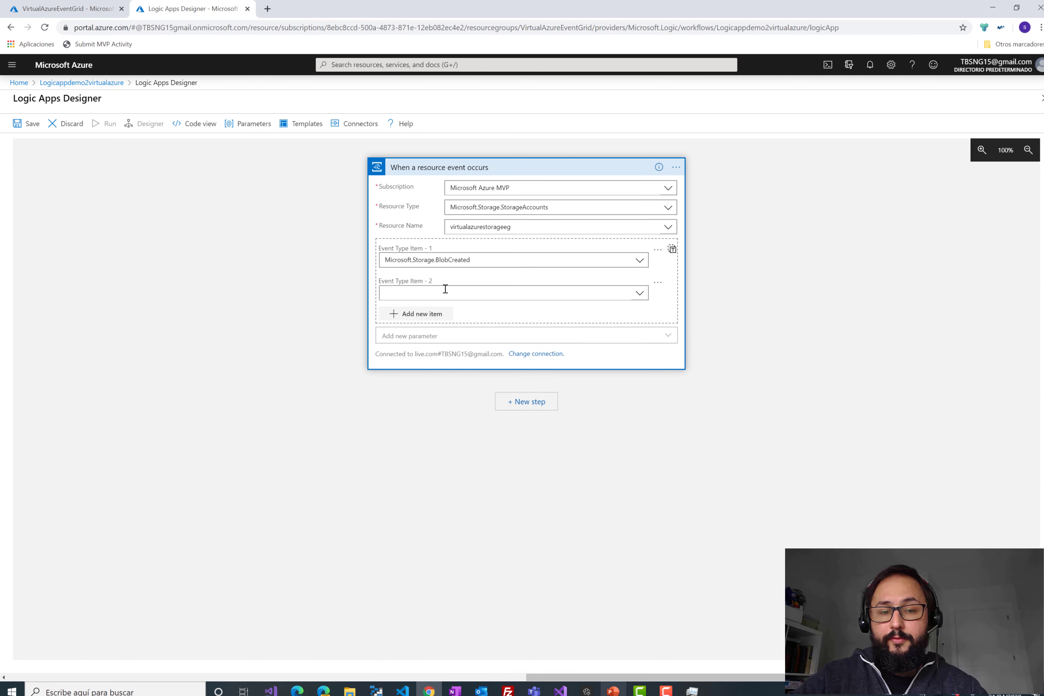
{"action": "left_click", "coordinate": [657, 287]}
{"action": "left_click", "coordinate": [664, 300]}
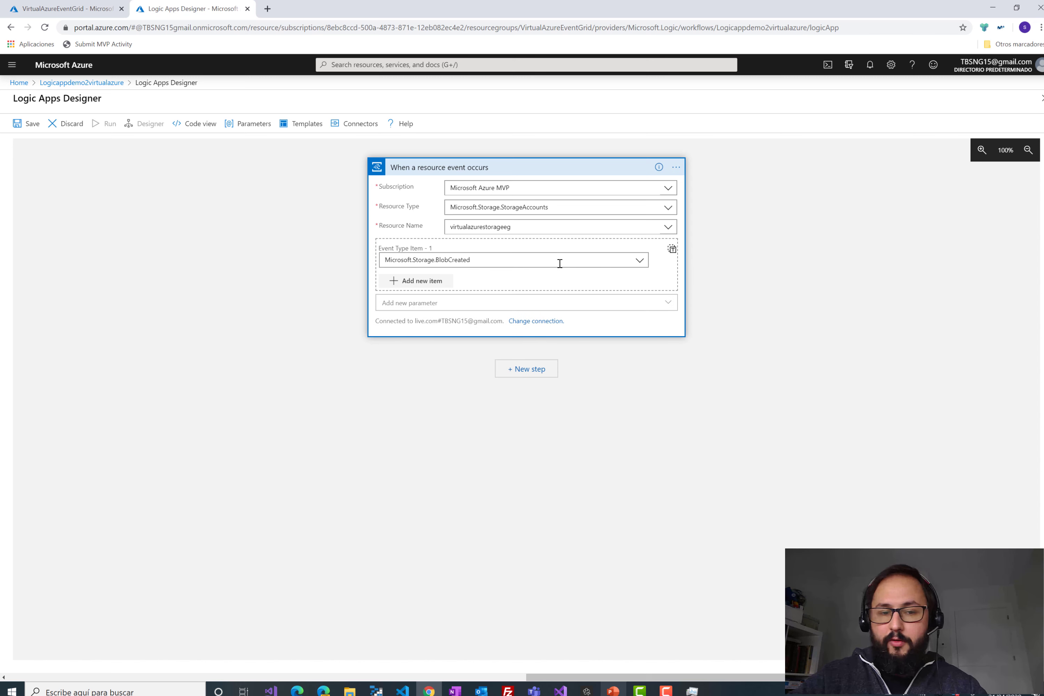
- Collapse the trigger card, save the logic app, and return to the resource group overview
{"action": "left_click", "coordinate": [455, 173]}
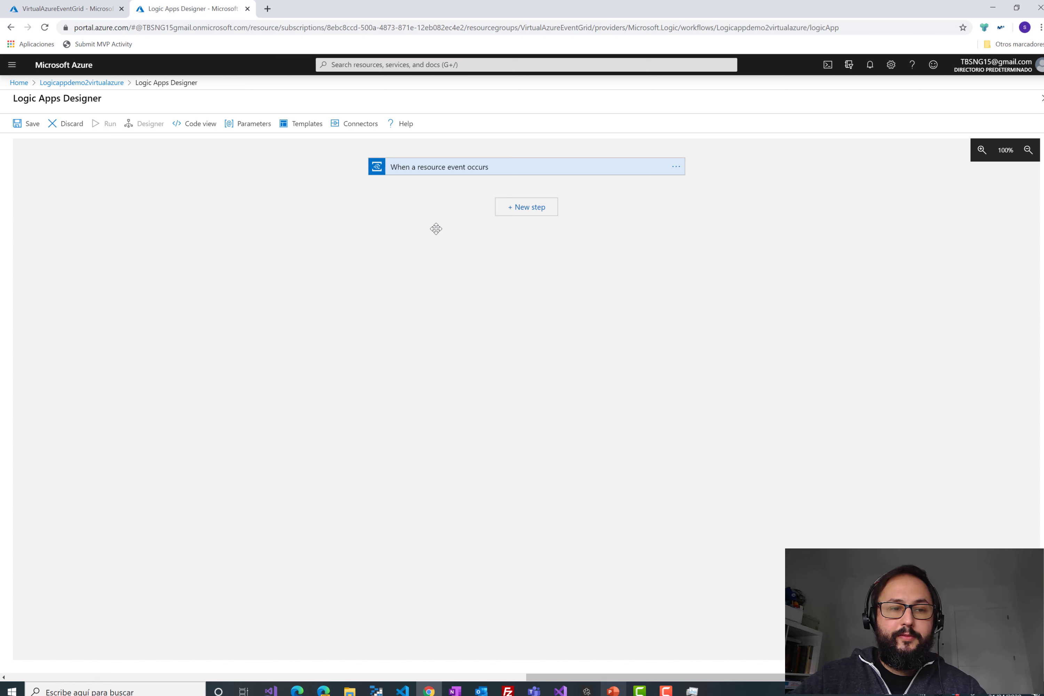
{"action": "left_click", "coordinate": [32, 125]}
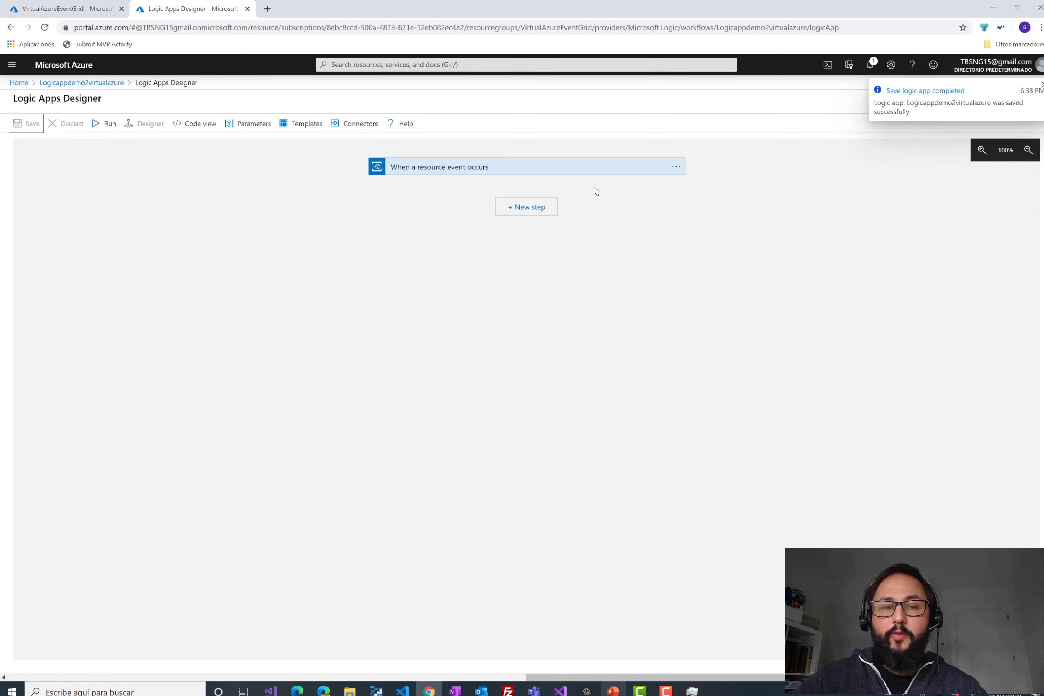
{"action": "left_click", "coordinate": [110, 15]}
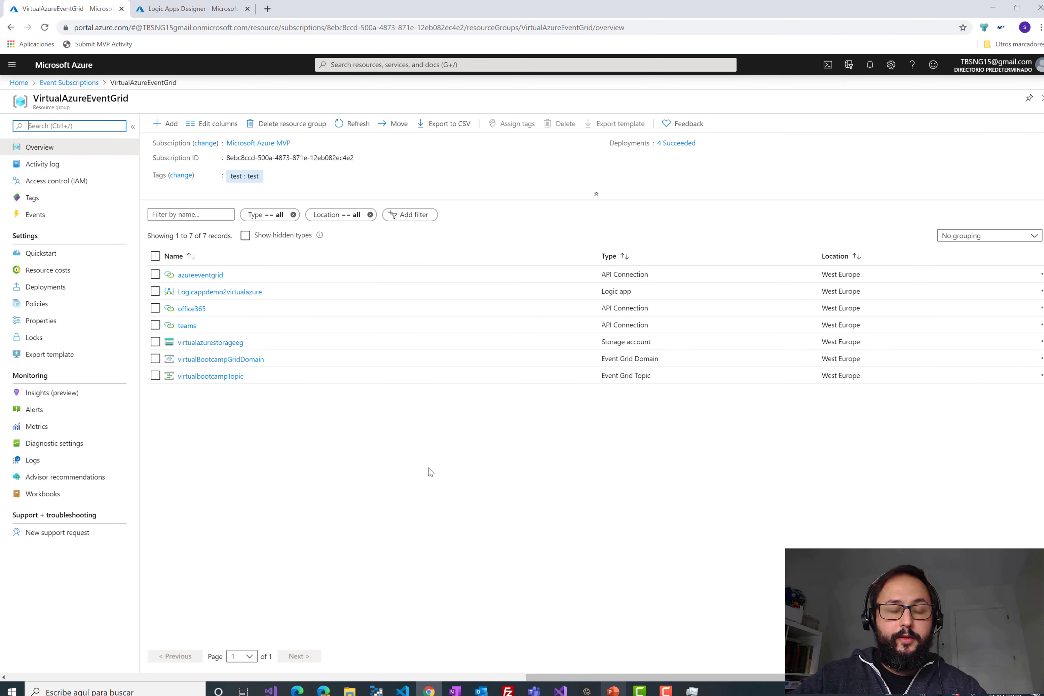
- Open Event Grid Subscriptions from the portal menu in a new browser tab
{"action": "left_click", "coordinate": [9, 71]}
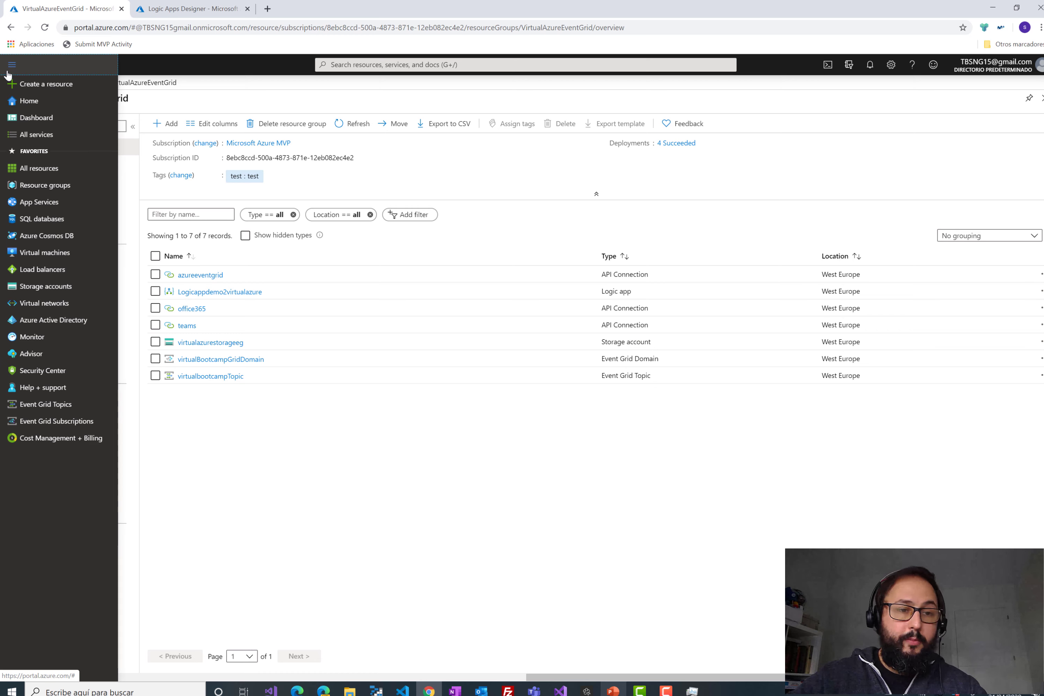
{"action": "right_click", "coordinate": [75, 421]}
{"action": "left_click", "coordinate": [117, 425]}
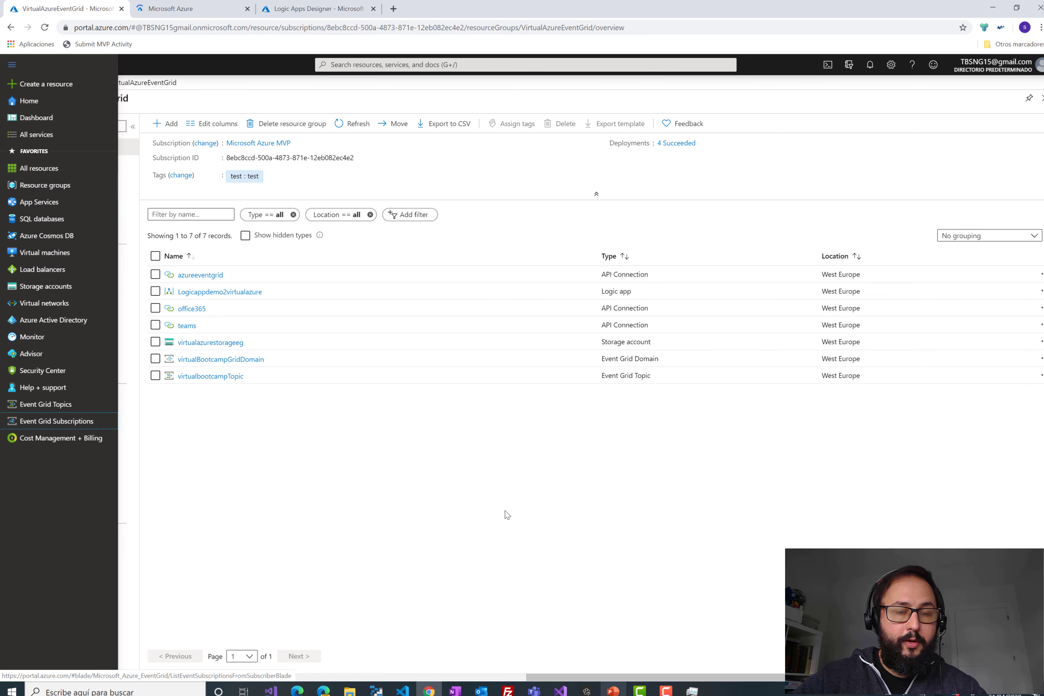
- Open the virtualeg container in the virtualazurestorageeg storage account
{"action": "left_click", "coordinate": [230, 343]}
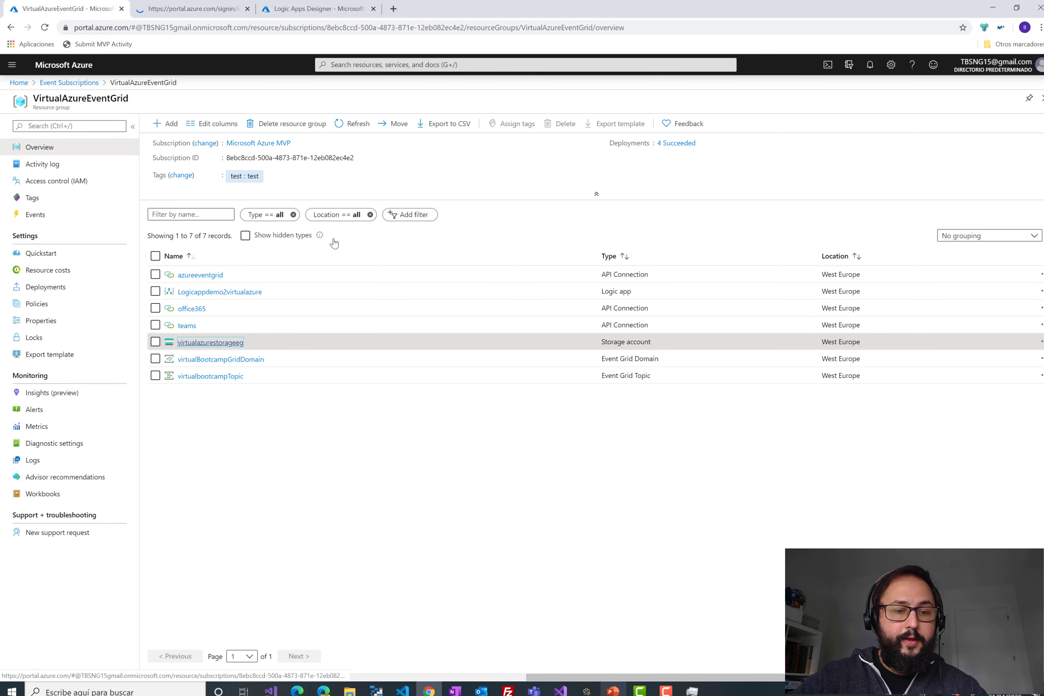
{"action": "left_click", "coordinate": [175, 8]}
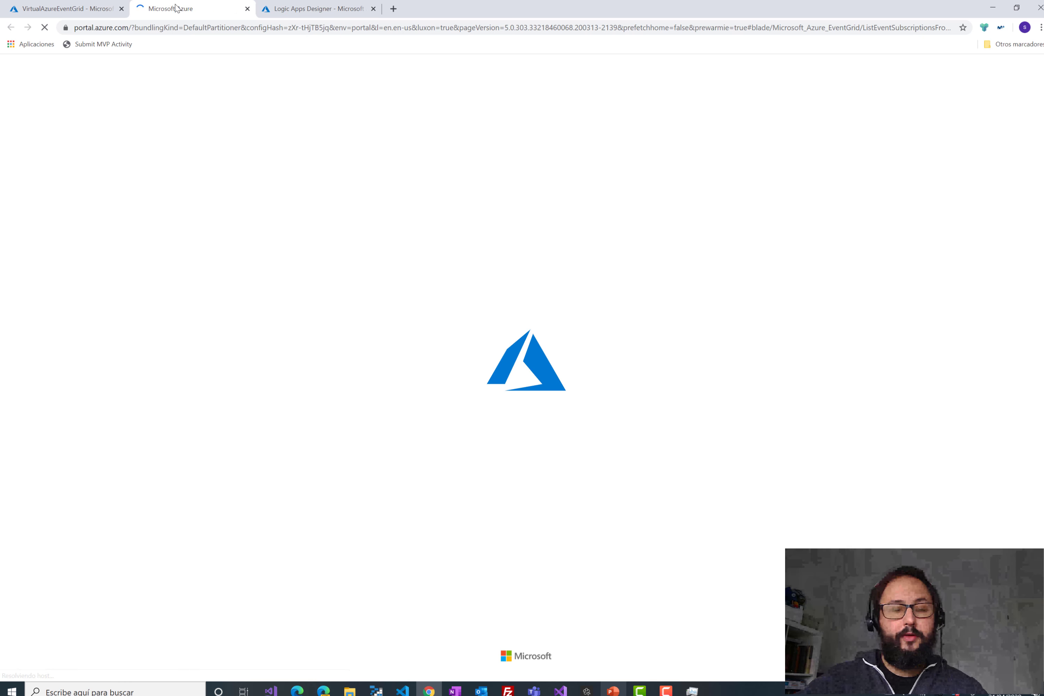
{"action": "left_click", "coordinate": [69, 5]}
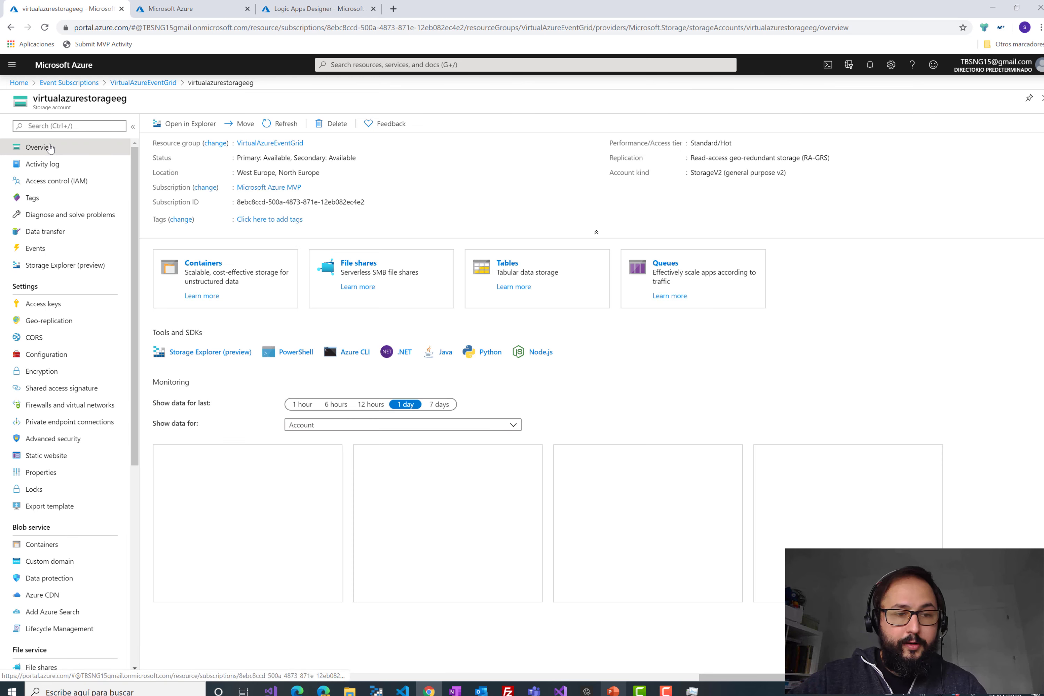
{"action": "left_click", "coordinate": [208, 265]}
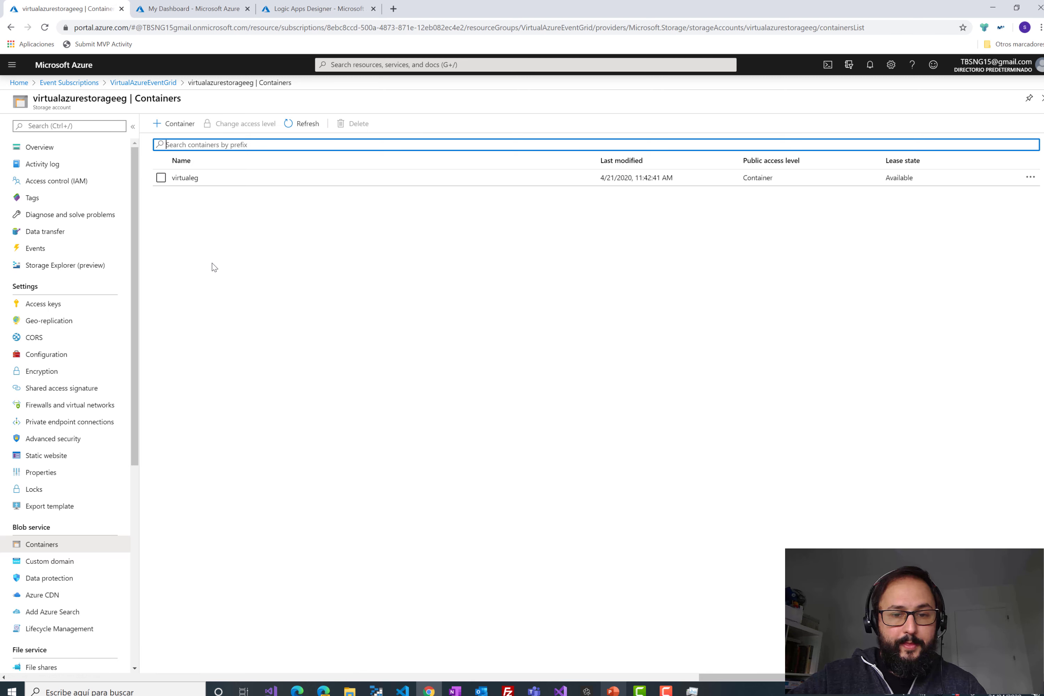
{"action": "left_click", "coordinate": [188, 179]}
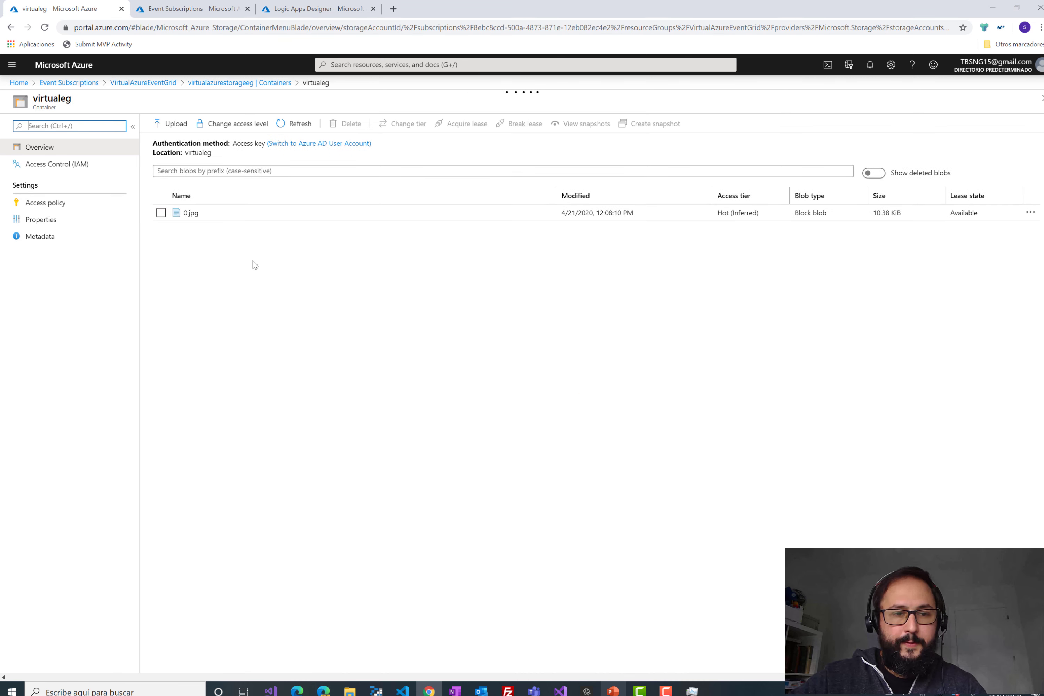
- Filter Event Grid subscriptions to Storage Accounts (Blob & GPv2) topics in (Europe) West Europe
{"action": "left_click", "coordinate": [194, 10]}
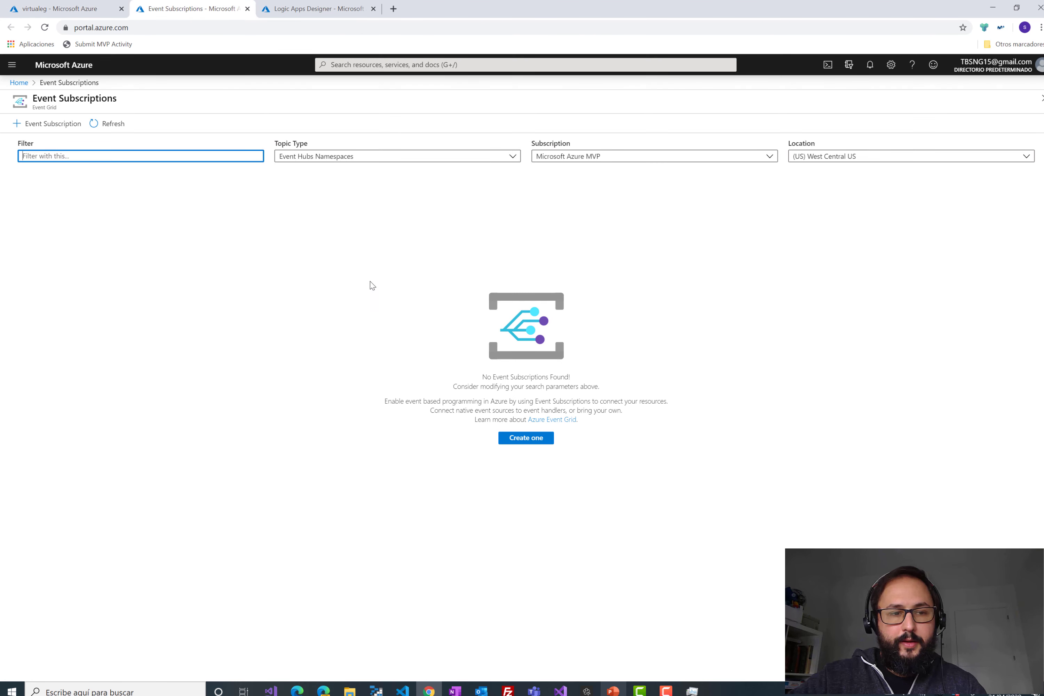
{"action": "left_click", "coordinate": [340, 162]}
{"action": "left_click", "coordinate": [340, 163]}
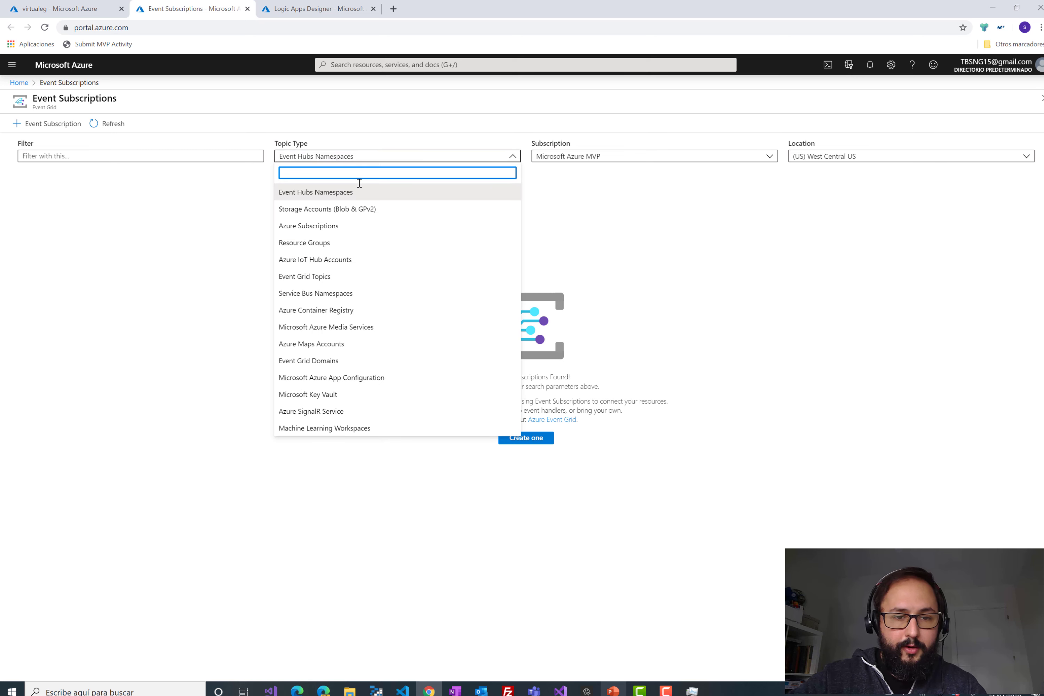
{"action": "left_click", "coordinate": [373, 212]}
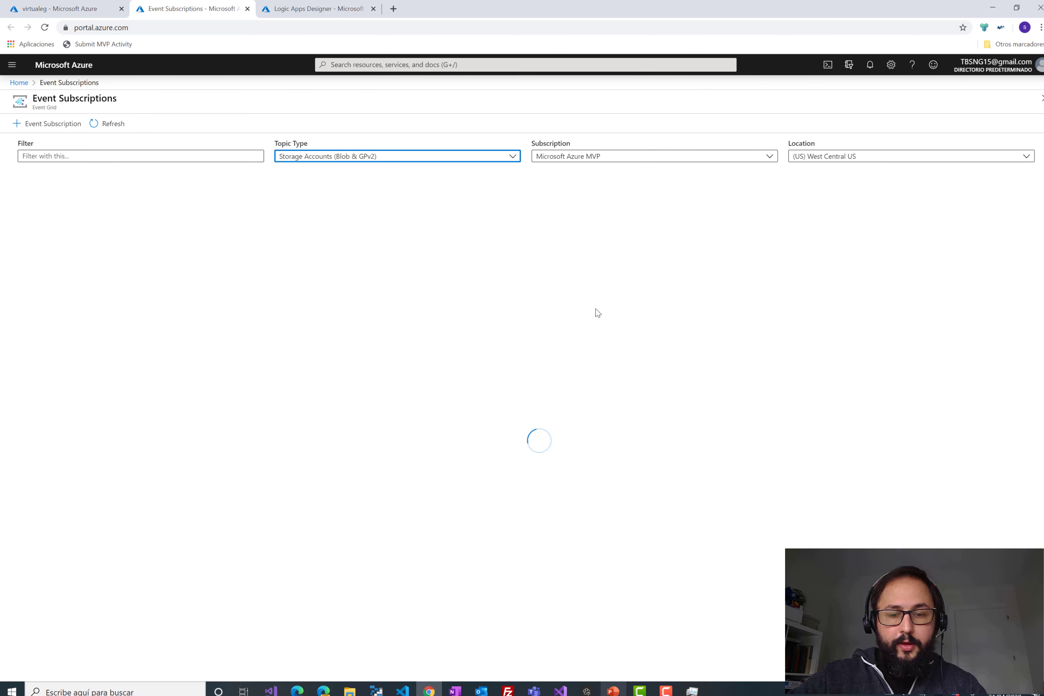
{"action": "left_click", "coordinate": [861, 159]}
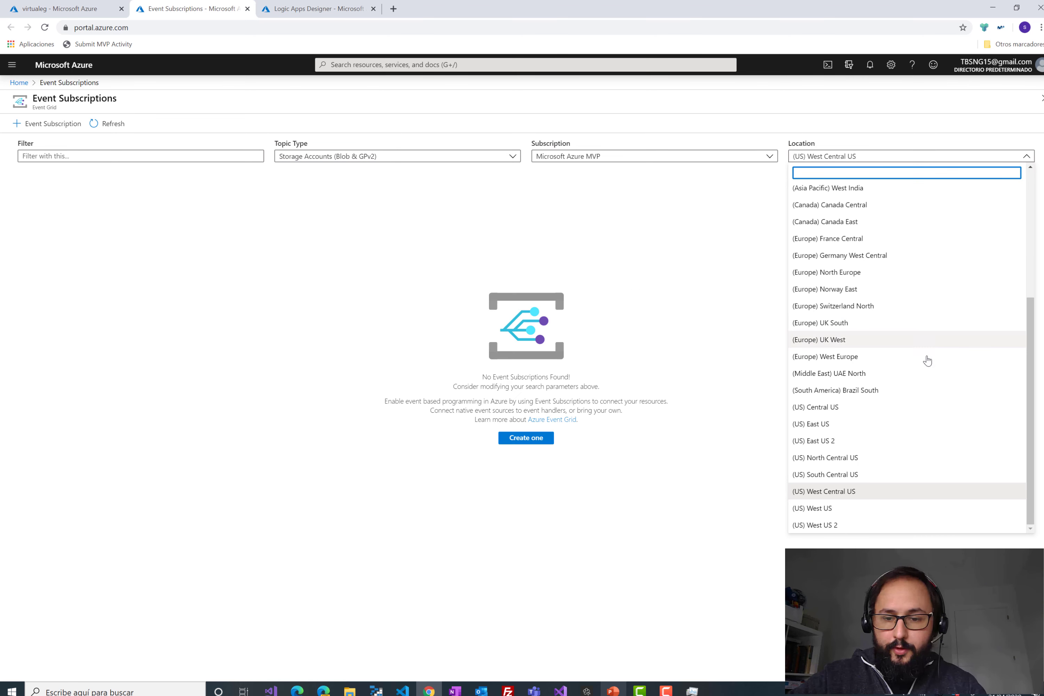
{"action": "scroll", "coordinate": [956, 424], "scroll_direction": "up", "scroll_amount": 2}
{"action": "scroll", "coordinate": [956, 425], "scroll_direction": "up", "scroll_amount": 4}
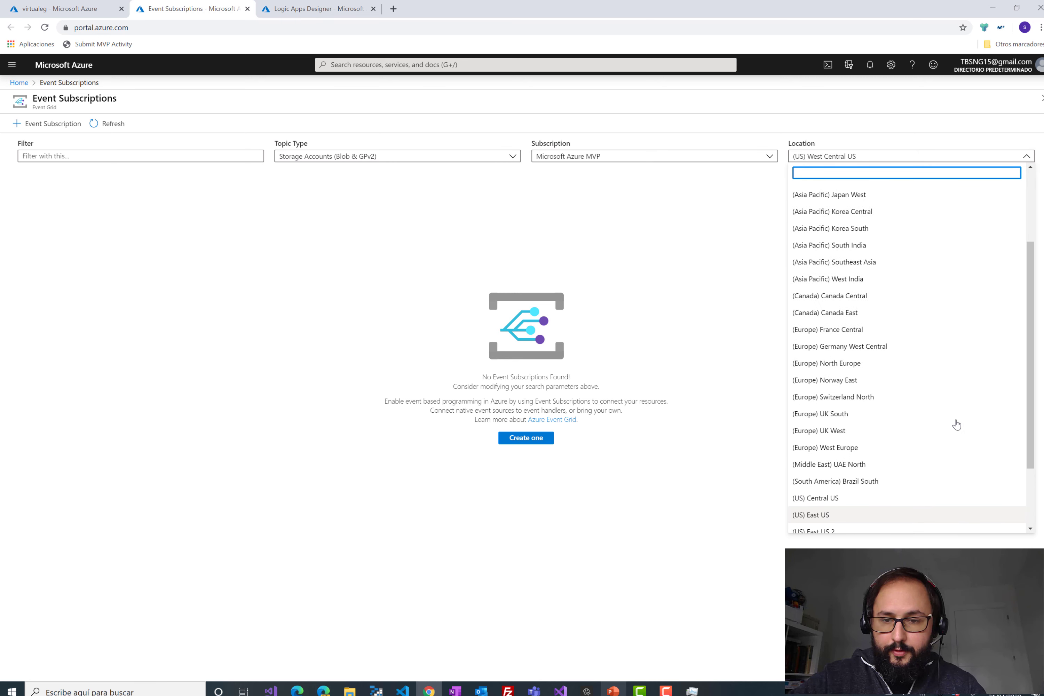
{"action": "scroll", "coordinate": [927, 354], "scroll_direction": "down", "scroll_amount": 3}
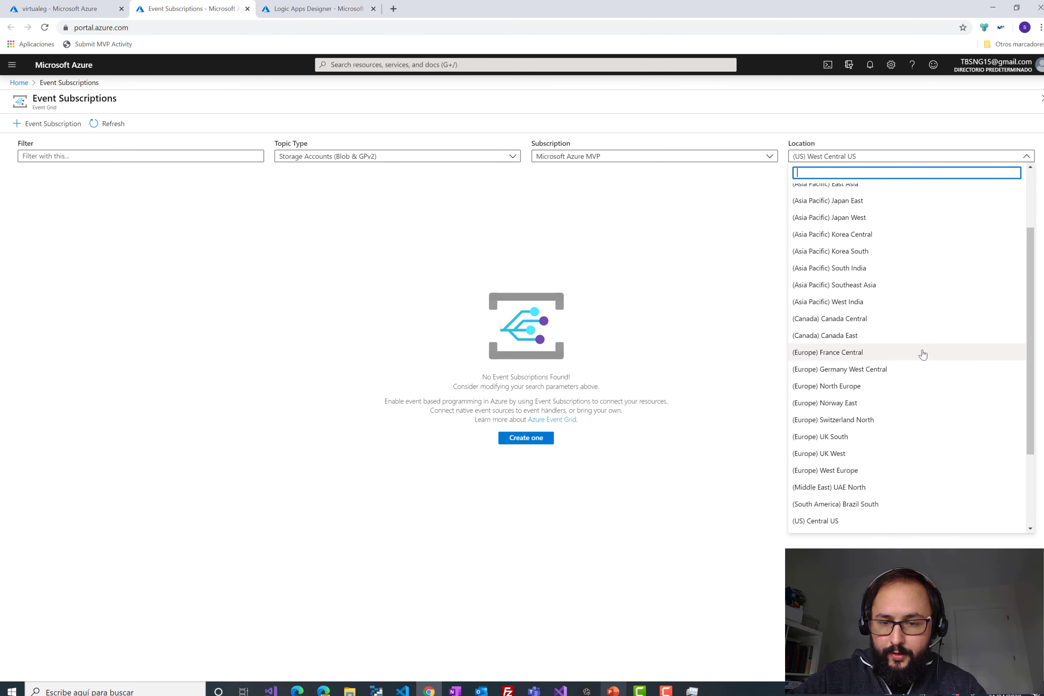
{"action": "left_click", "coordinate": [899, 471]}
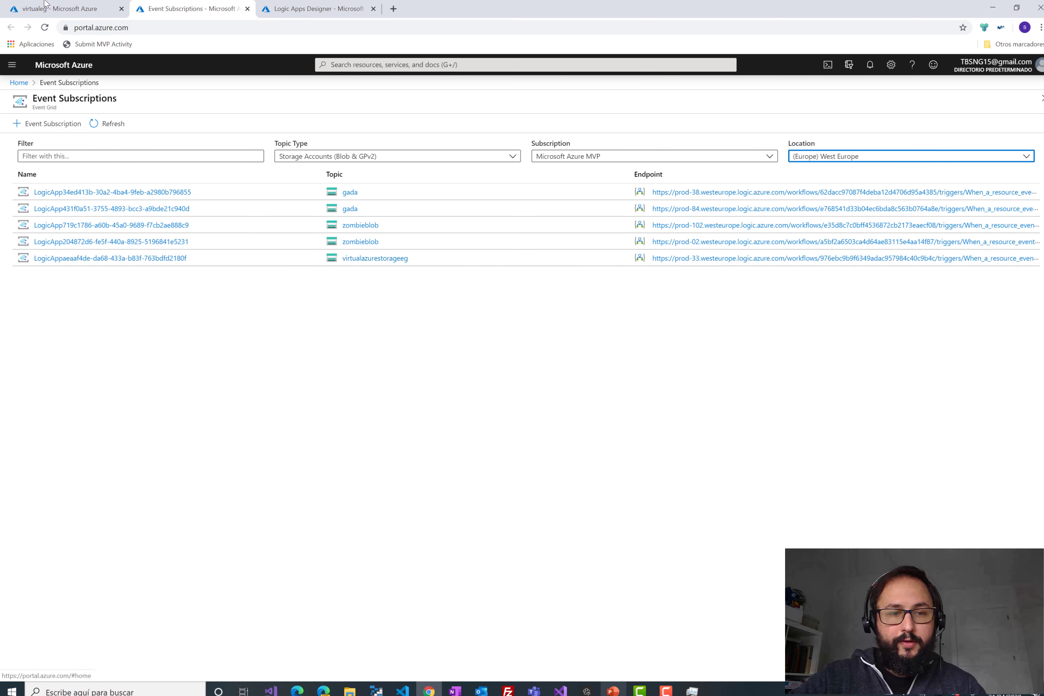
{"action": "left_click", "coordinate": [63, 9]}
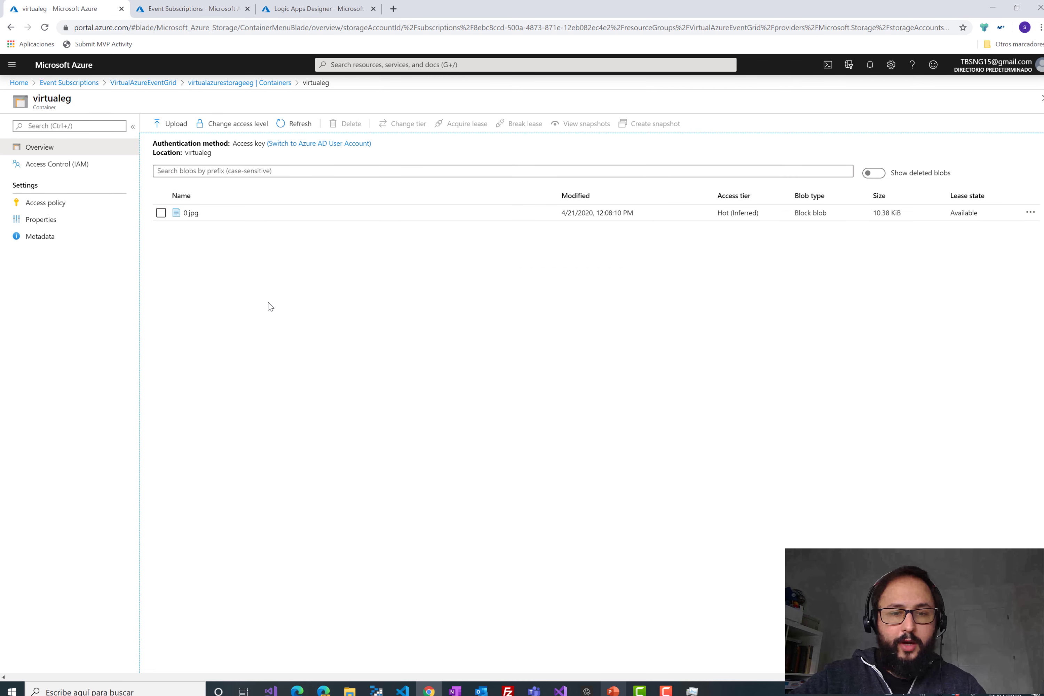
- Upload 41i91m-uRFL.jpg from the Escritorio folder into the virtualeg container
{"action": "left_click", "coordinate": [177, 126]}
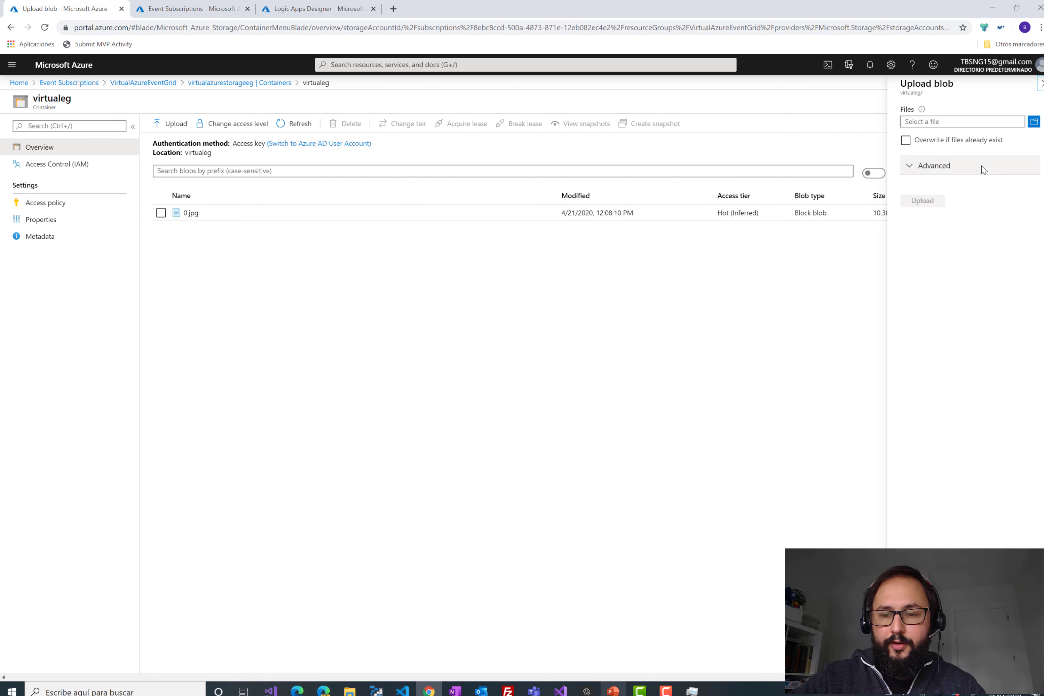
{"action": "left_click", "coordinate": [1034, 122]}
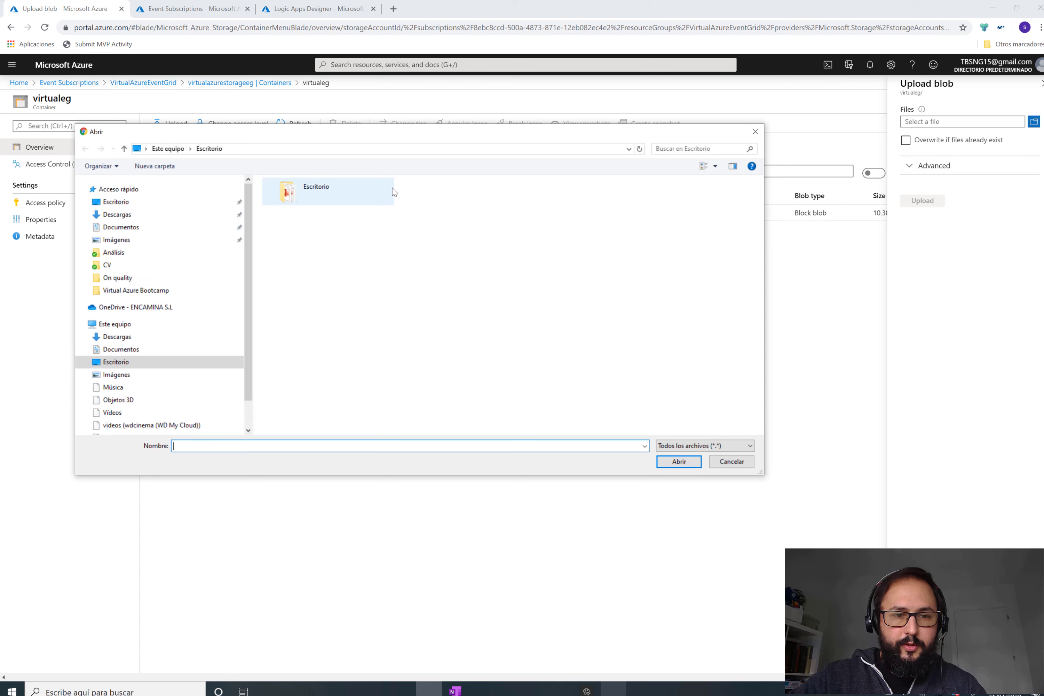
{"action": "left_click", "coordinate": [310, 193]}
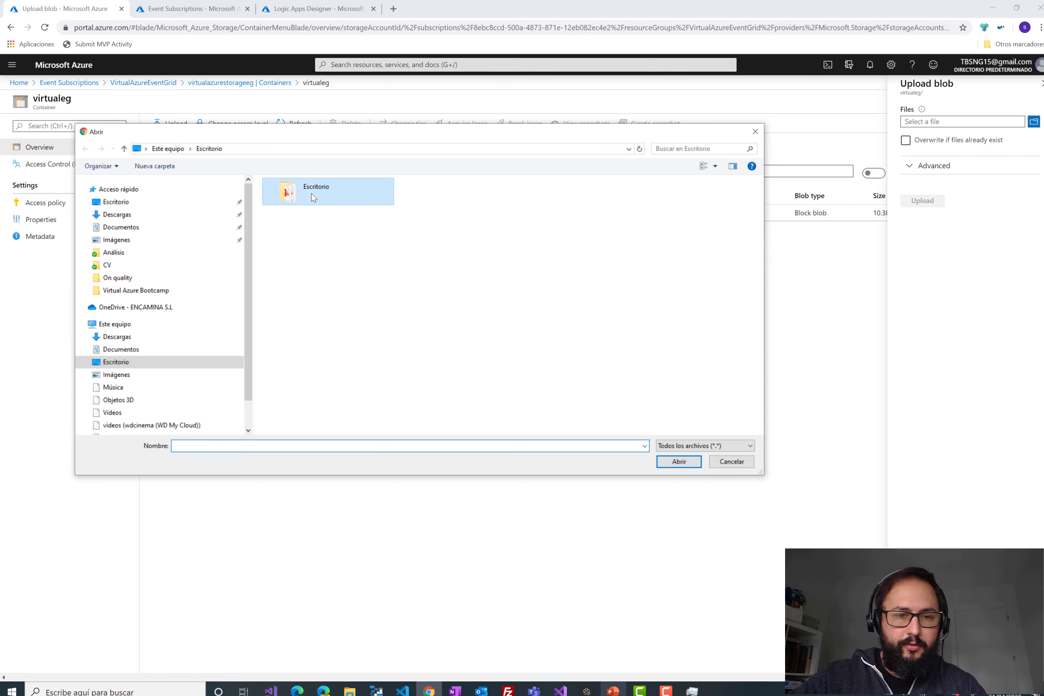
{"action": "double_click", "coordinate": [311, 193]}
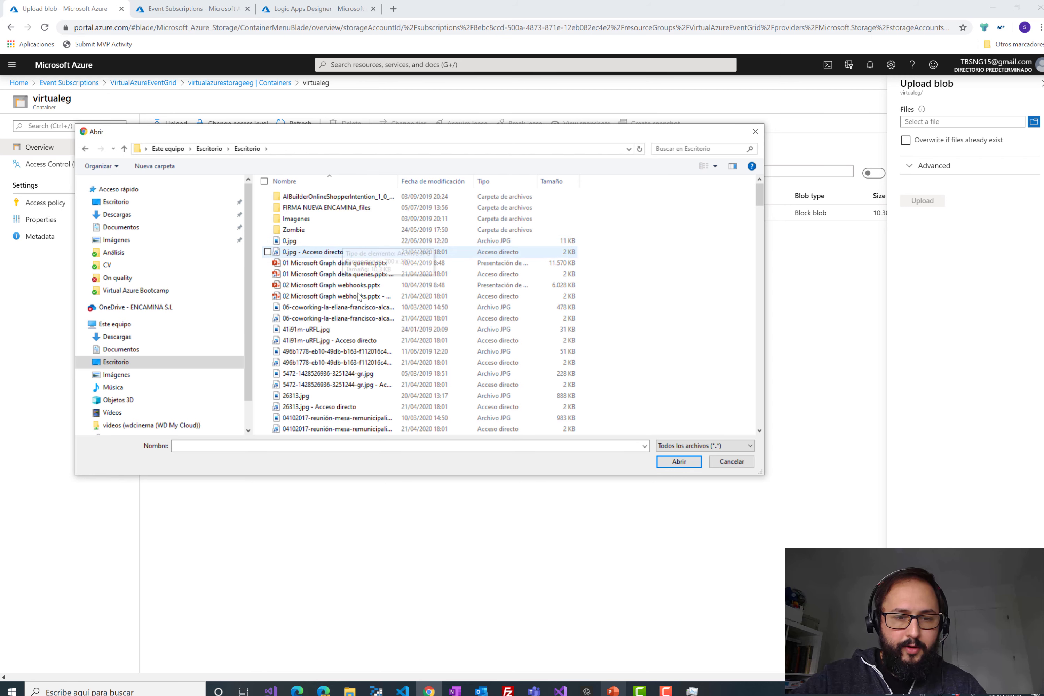
{"action": "double_click", "coordinate": [362, 330]}
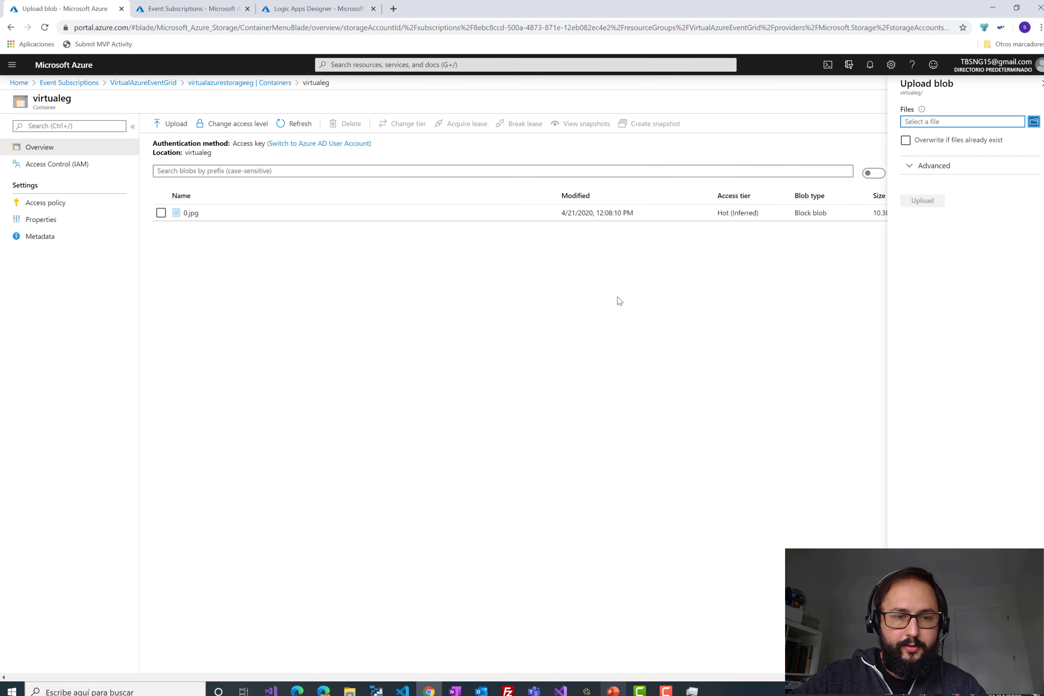
{"action": "left_click", "coordinate": [916, 202]}
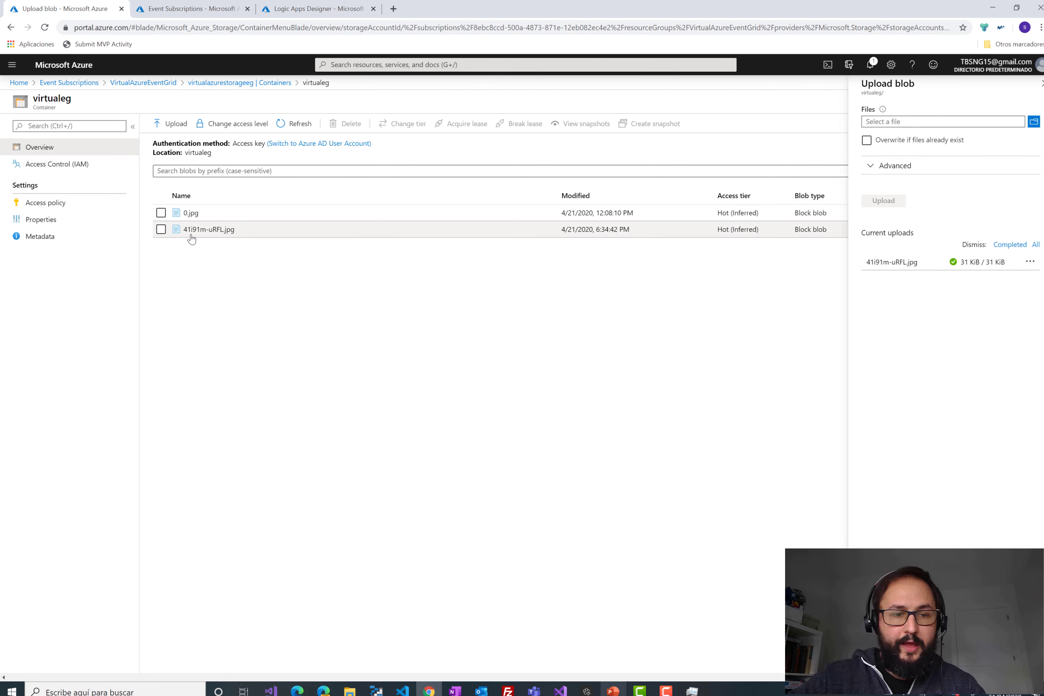
{"action": "left_click", "coordinate": [298, 10]}
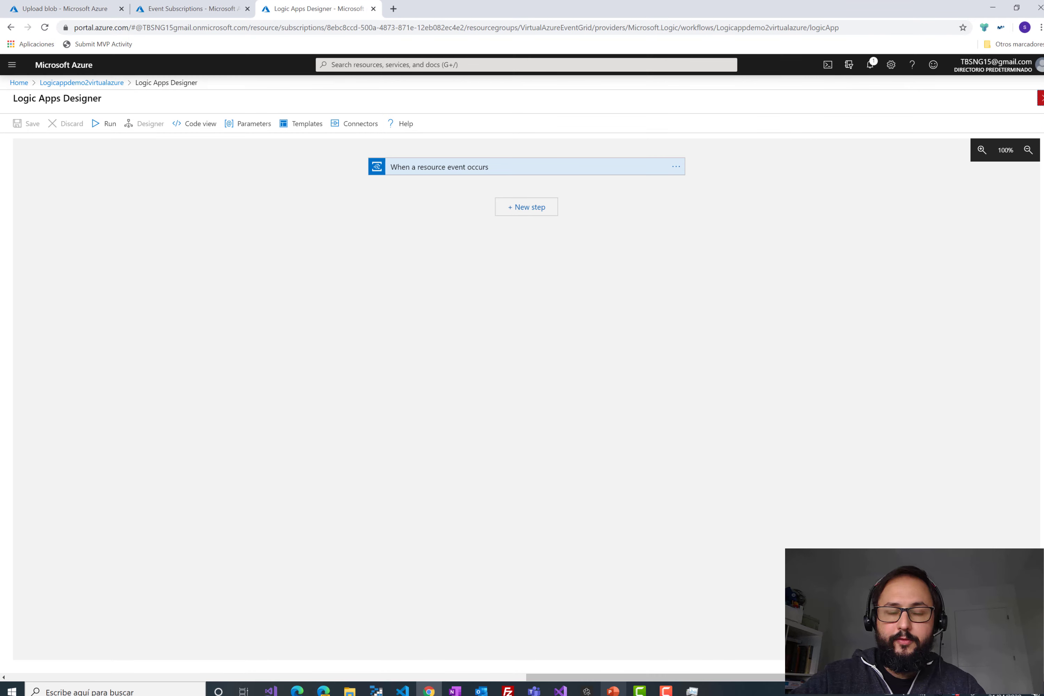
- Close the designer, refresh the run history and open the succeeded run
{"action": "left_click", "coordinate": [1041, 98]}
{"action": "left_click", "coordinate": [224, 124]}
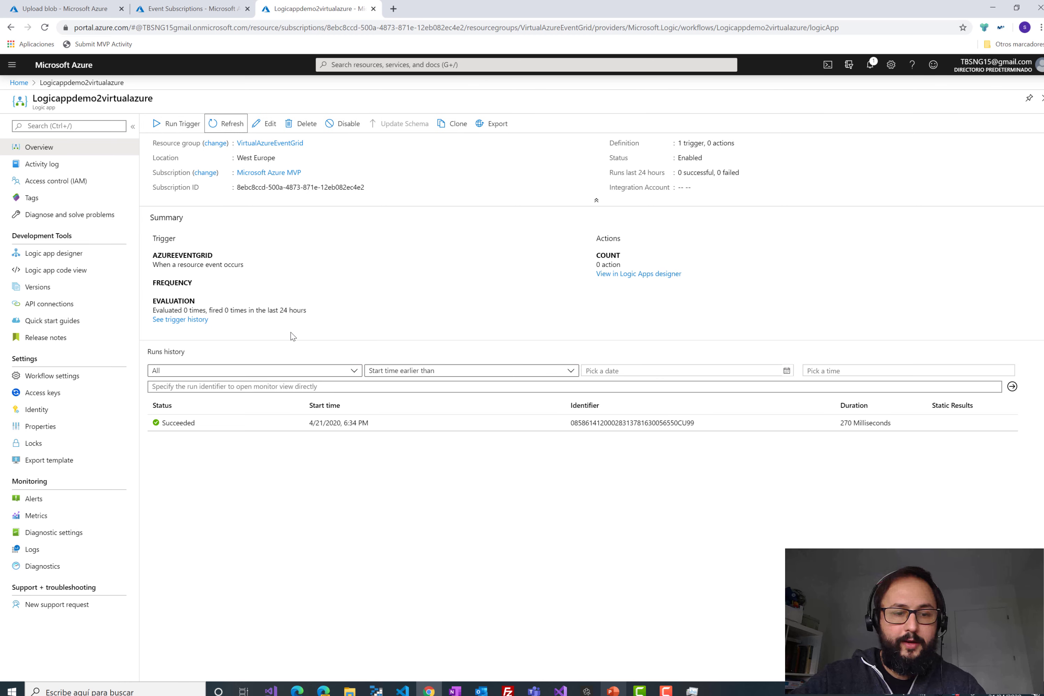
{"action": "left_click", "coordinate": [261, 431]}
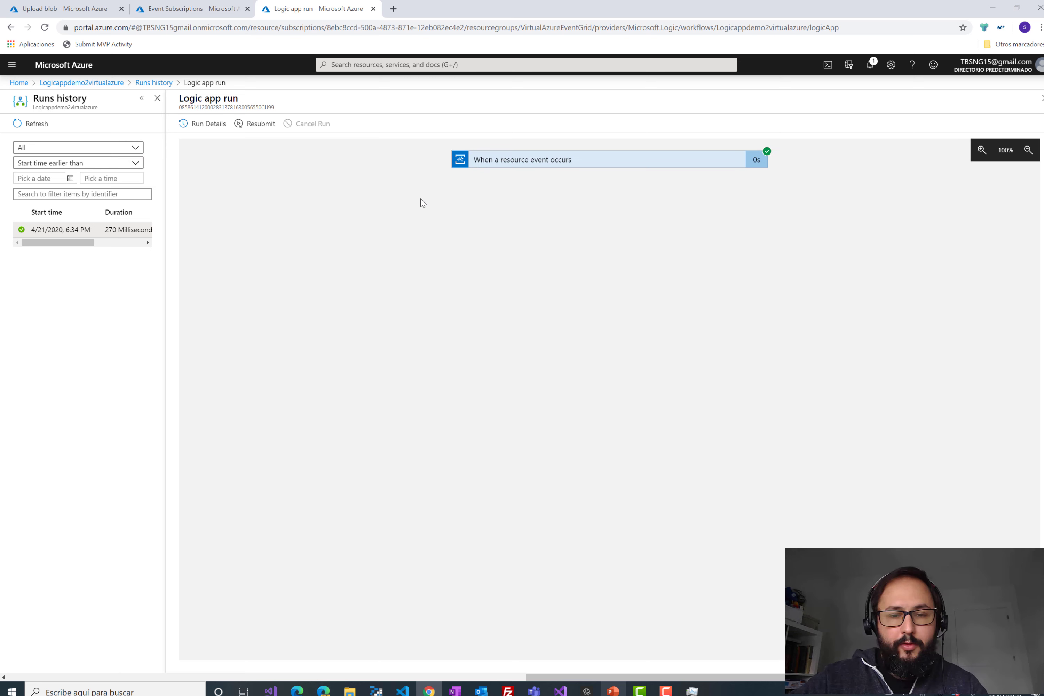
- Expand the trigger and select the event's data section in its Body JSON
{"action": "left_click", "coordinate": [559, 161]}
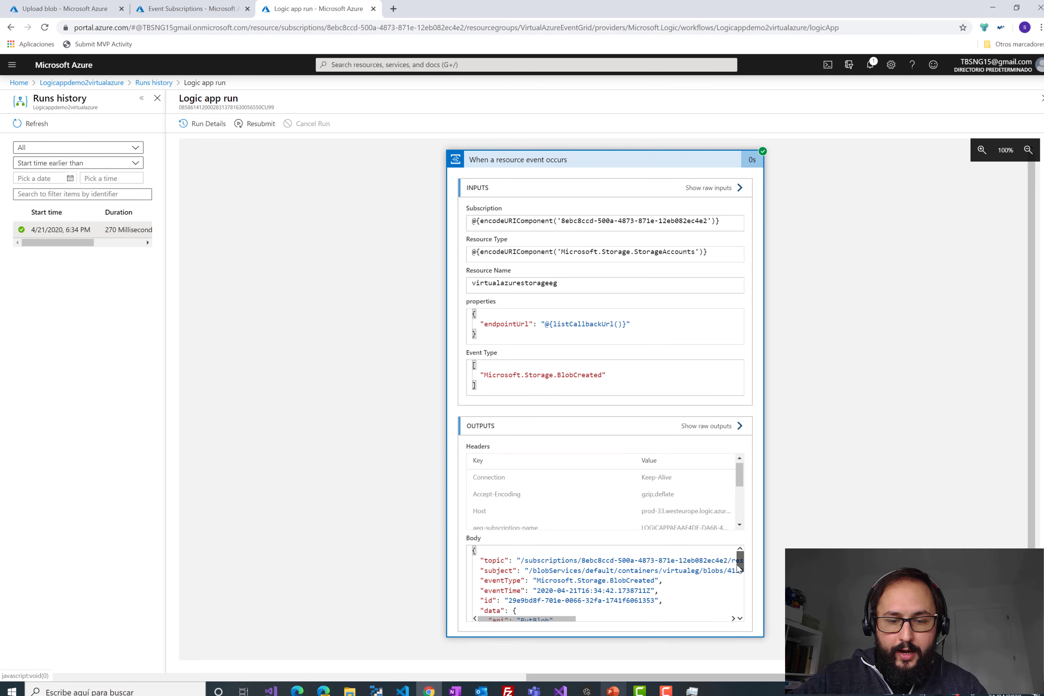
{"action": "left_click_drag", "start_coordinate": [737, 566], "coordinate": [740, 601]}
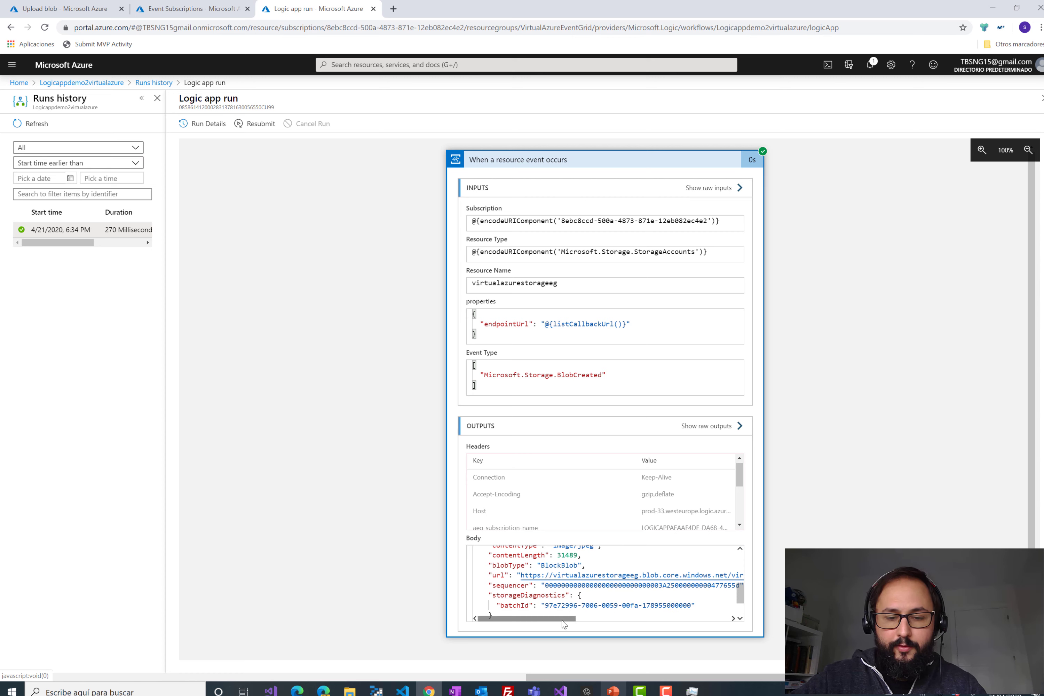
{"action": "left_click_drag", "start_coordinate": [562, 619], "coordinate": [592, 617]}
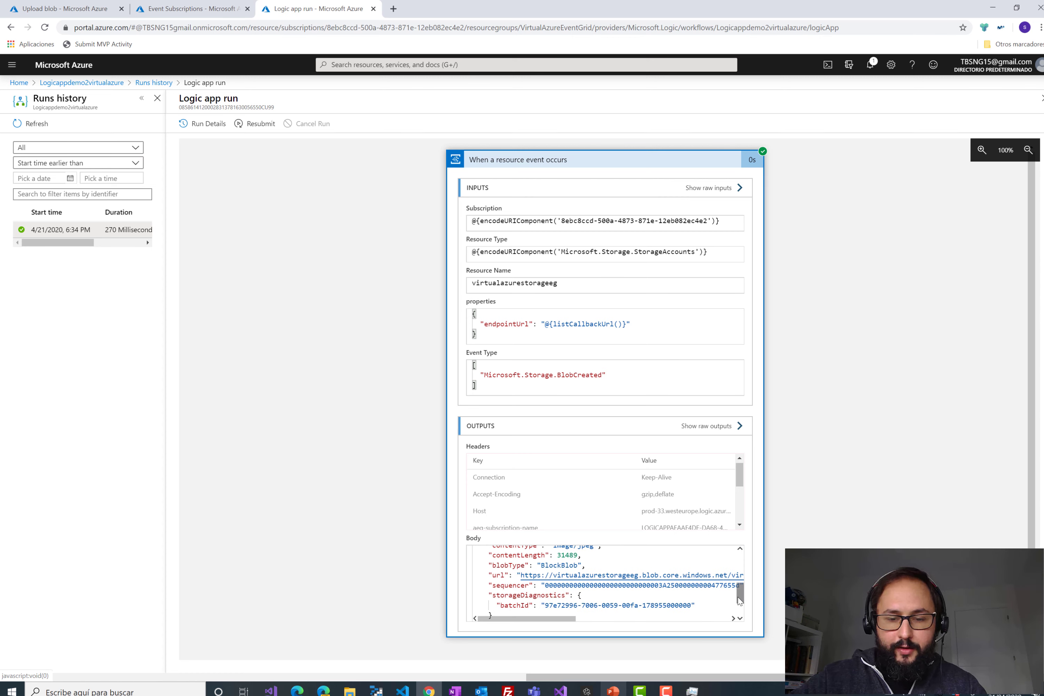
{"action": "left_click_drag", "start_coordinate": [740, 602], "coordinate": [738, 593]}
{"action": "scroll", "coordinate": [635, 582], "scroll_direction": "up", "scroll_amount": 3}
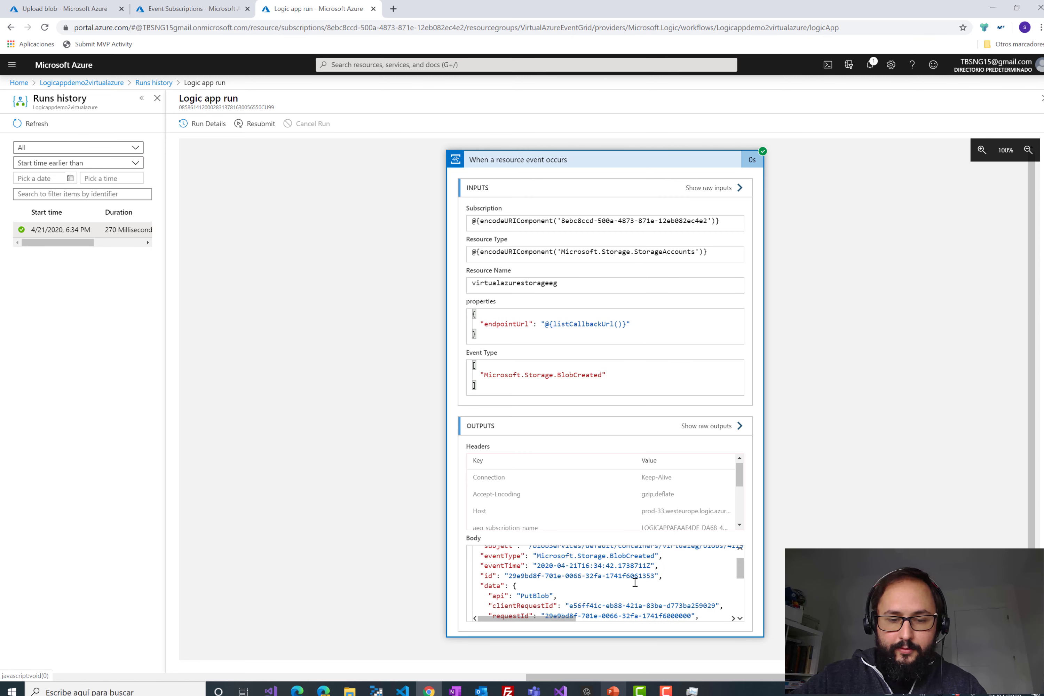
{"action": "left_click", "coordinate": [487, 595]}
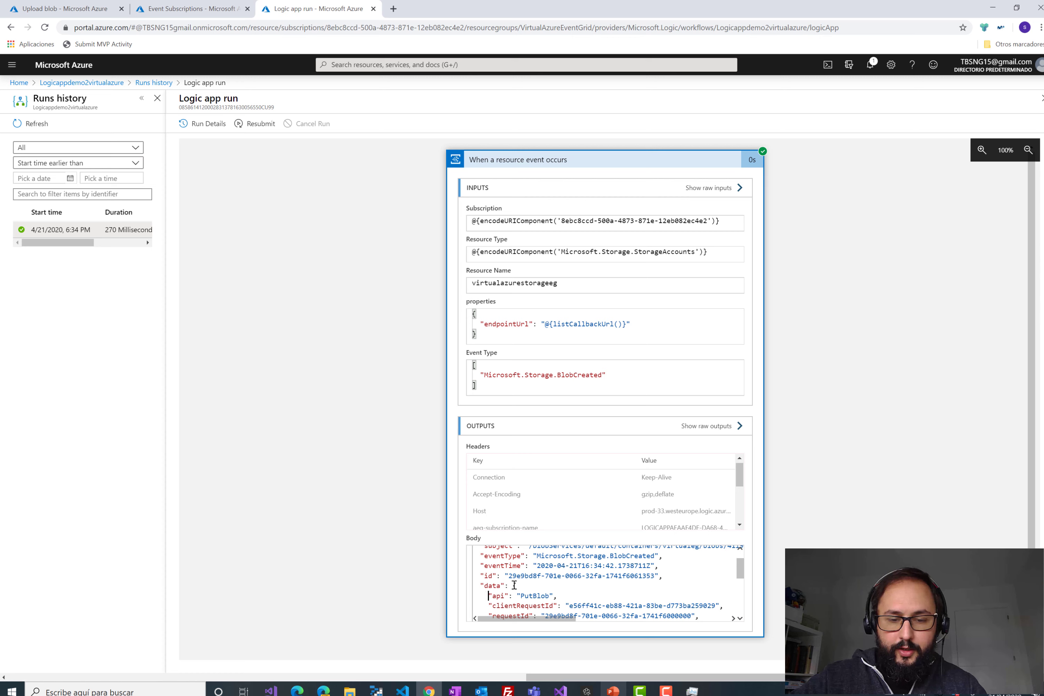
{"action": "left_click_drag", "start_coordinate": [514, 585], "coordinate": [535, 588]}
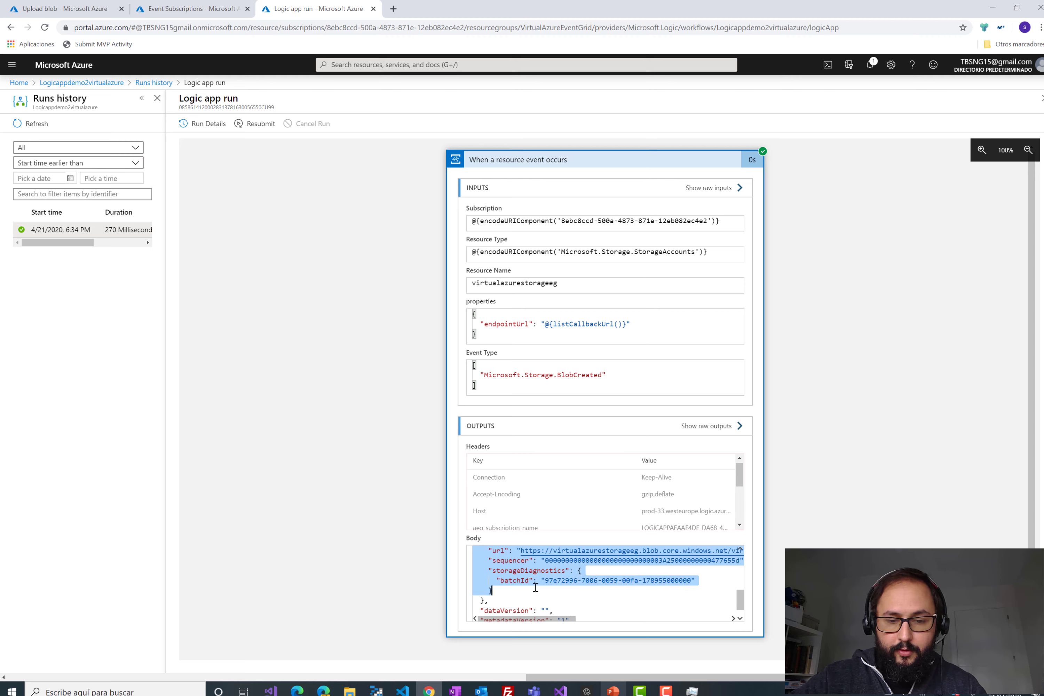
- Select and copy the Data section from the trigger's raw event outputs
{"action": "left_click", "coordinate": [705, 426]}
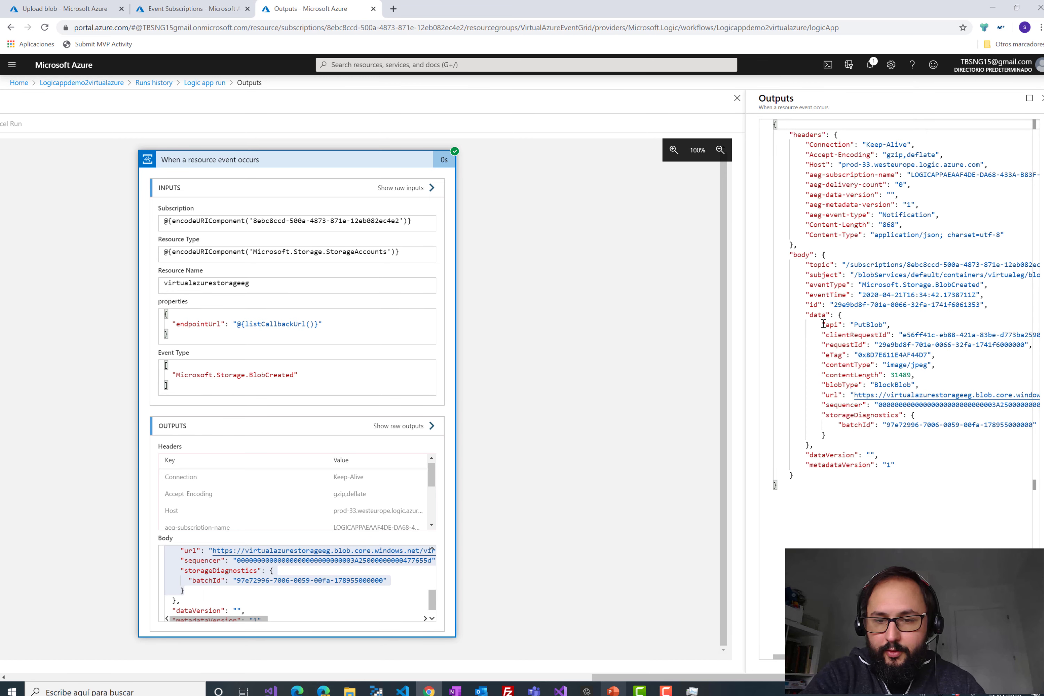
{"action": "left_click_drag", "start_coordinate": [838, 315], "coordinate": [861, 432]}
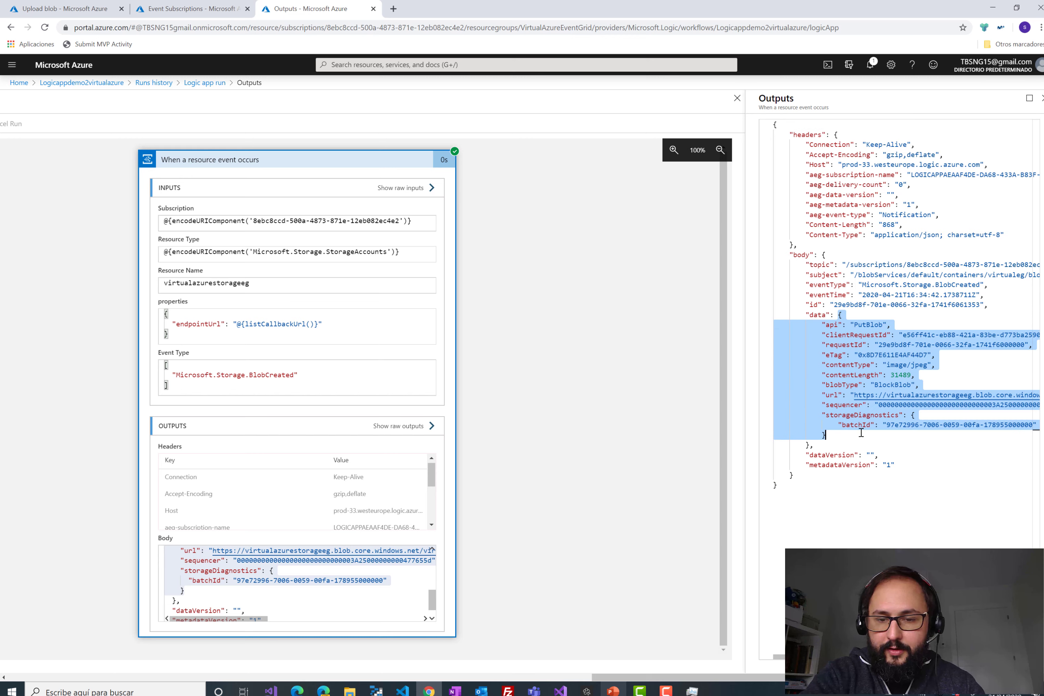
{"action": "left_click", "coordinate": [860, 431]}
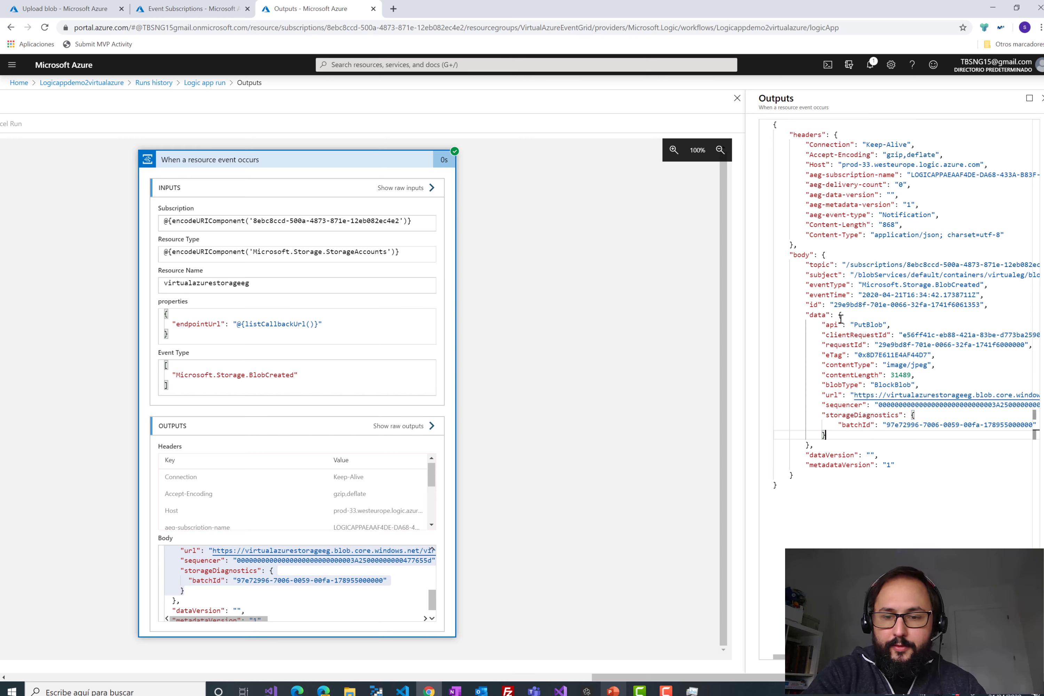
{"action": "left_click_drag", "start_coordinate": [839, 315], "coordinate": [863, 433]}
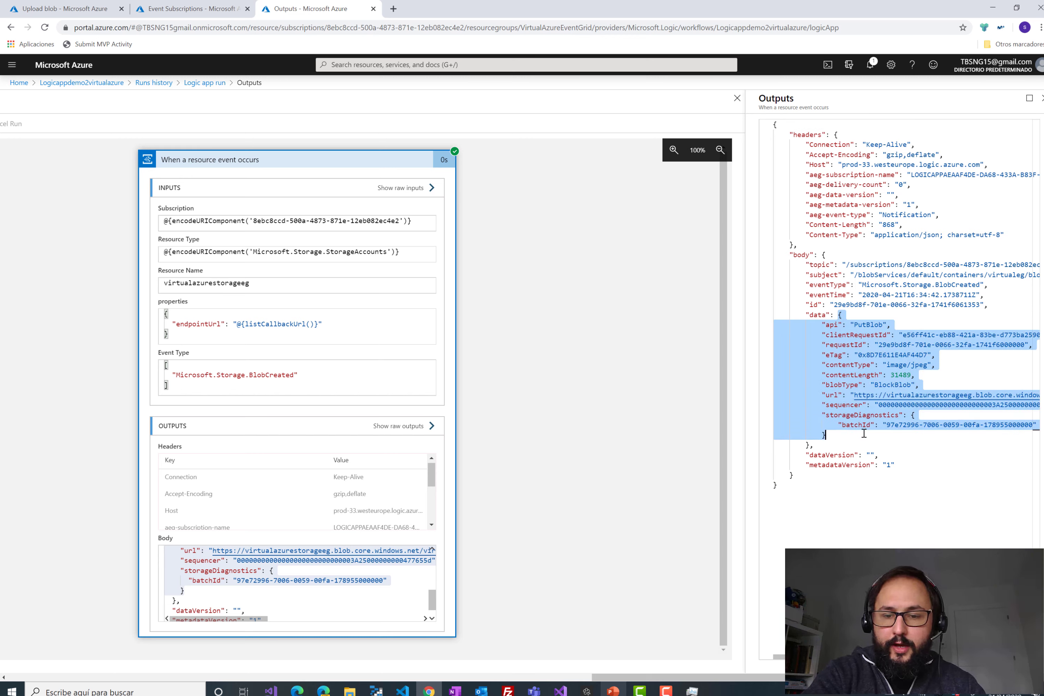
- Close the outputs, run details and runs history, then open the logic app in the designer
{"action": "left_click", "coordinate": [1042, 98]}
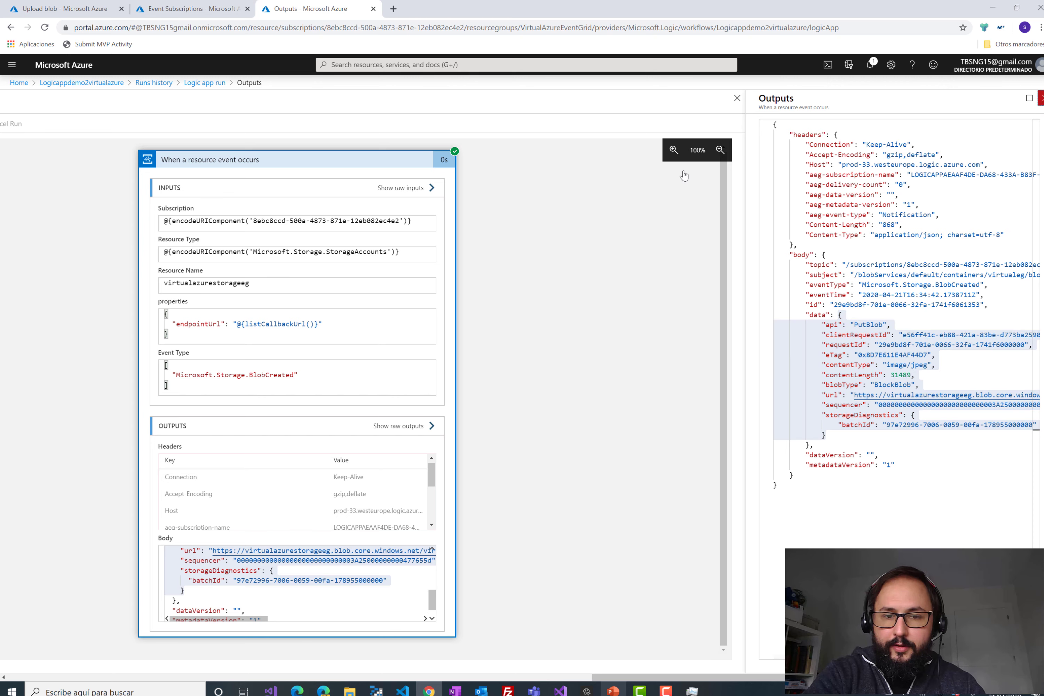
{"action": "left_click", "coordinate": [1041, 99]}
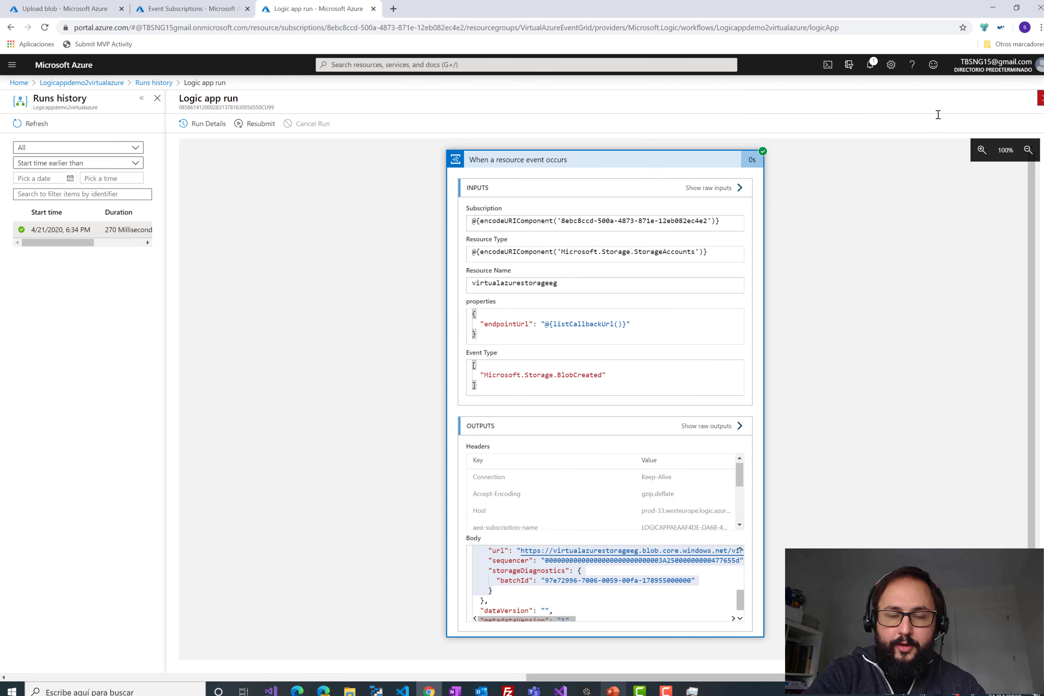
{"action": "left_click", "coordinate": [1042, 98]}
{"action": "left_click", "coordinate": [265, 130]}
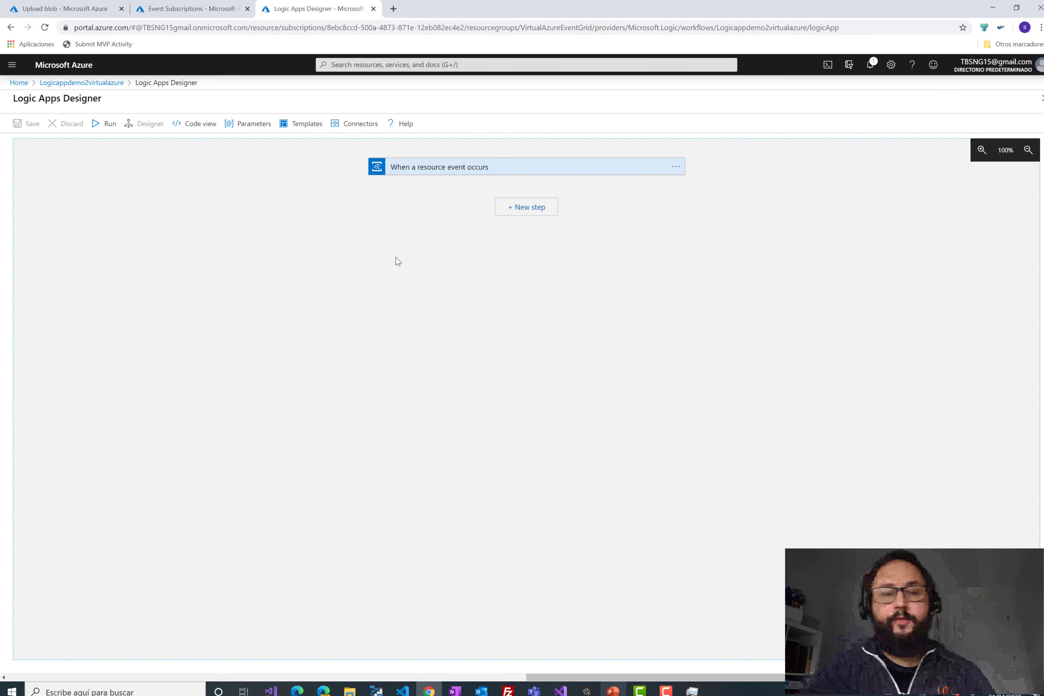
- After browsing the Data Operations and Variables actions, add a Data Operations Parse JSON step after the trigger
{"action": "left_click", "coordinate": [539, 207]}
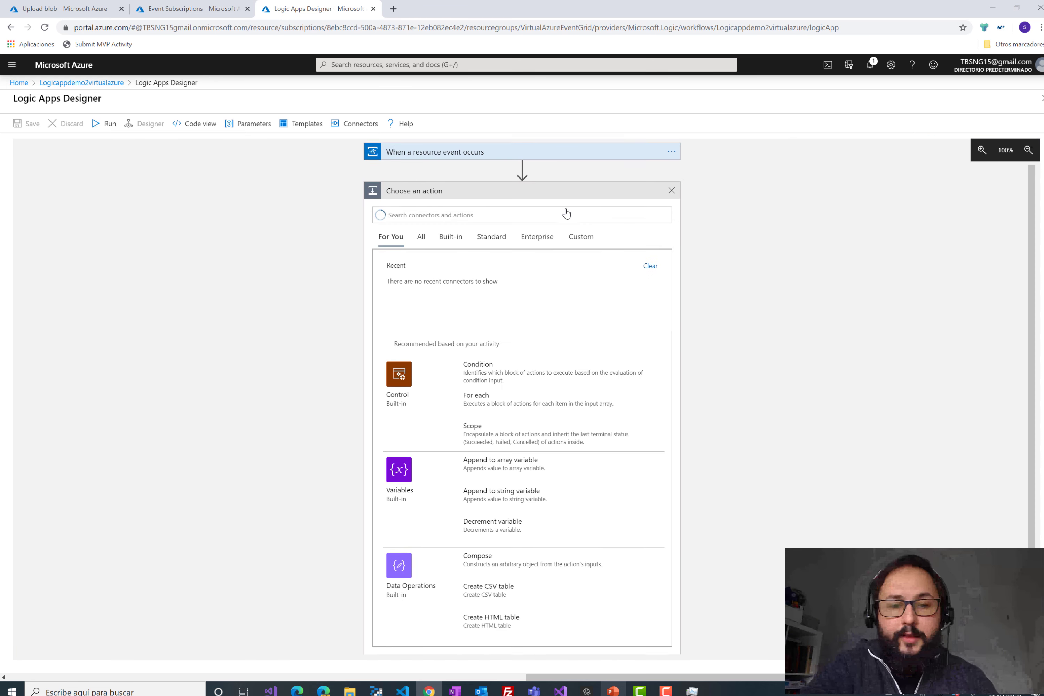
{"action": "left_click", "coordinate": [409, 569]}
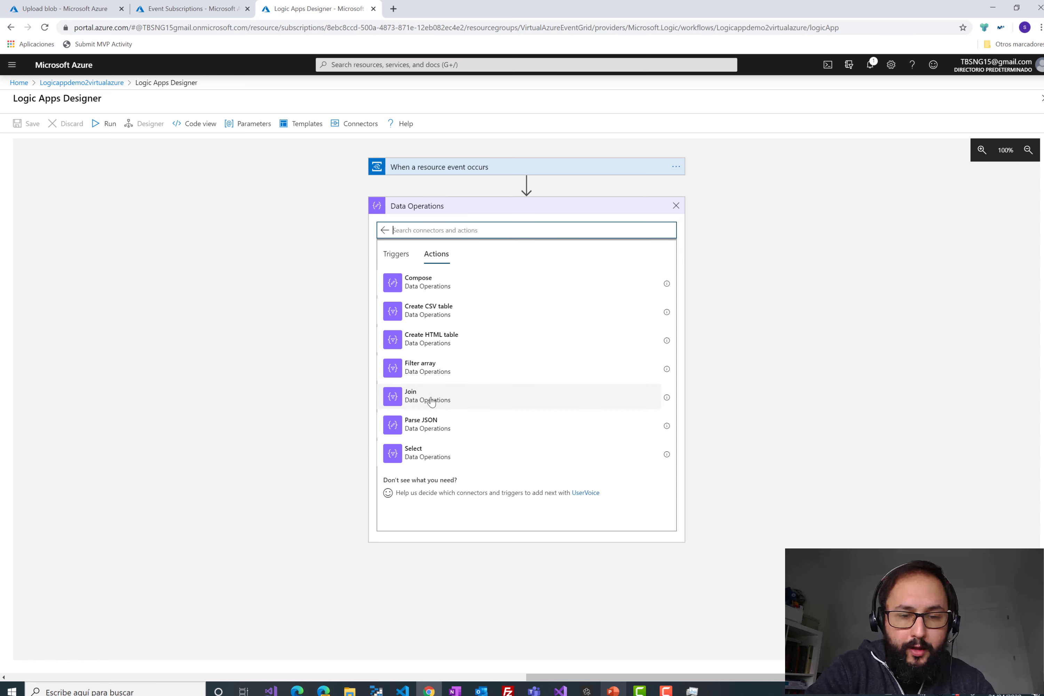
{"action": "left_click", "coordinate": [676, 206]}
{"action": "left_click", "coordinate": [537, 209]}
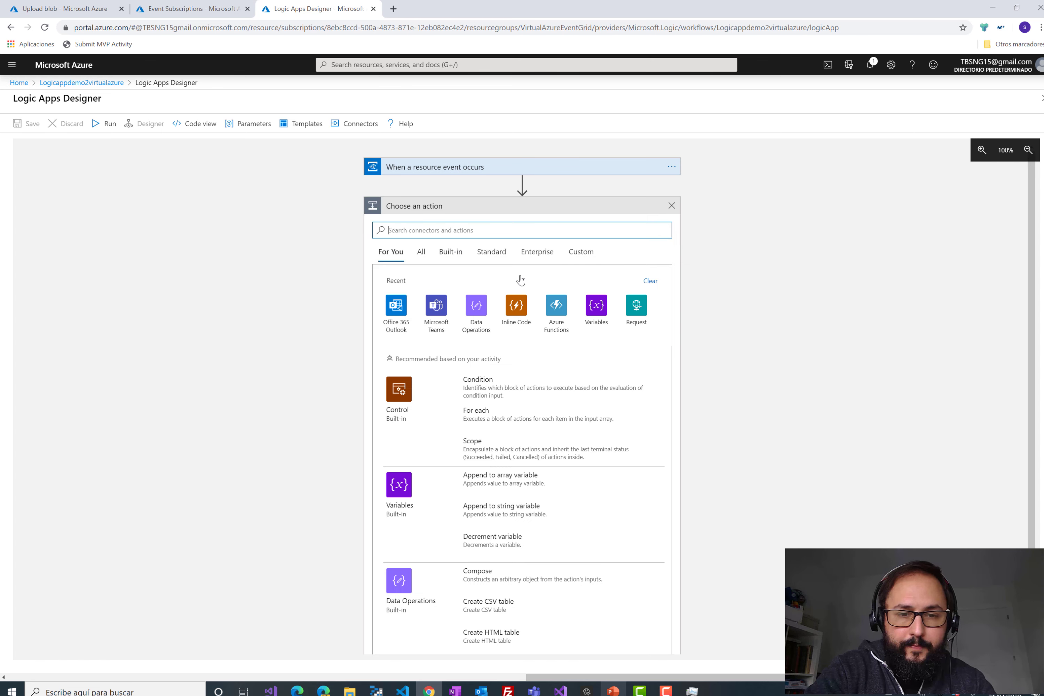
{"action": "left_click", "coordinate": [593, 315]}
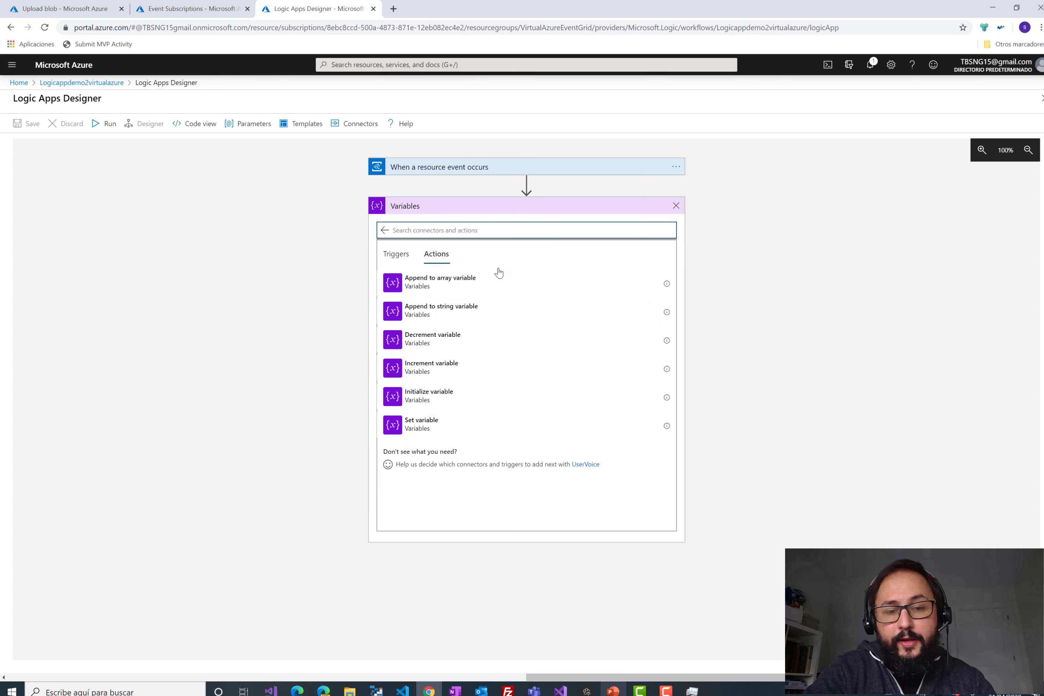
{"action": "left_click", "coordinate": [675, 206]}
{"action": "left_click", "coordinate": [534, 209]}
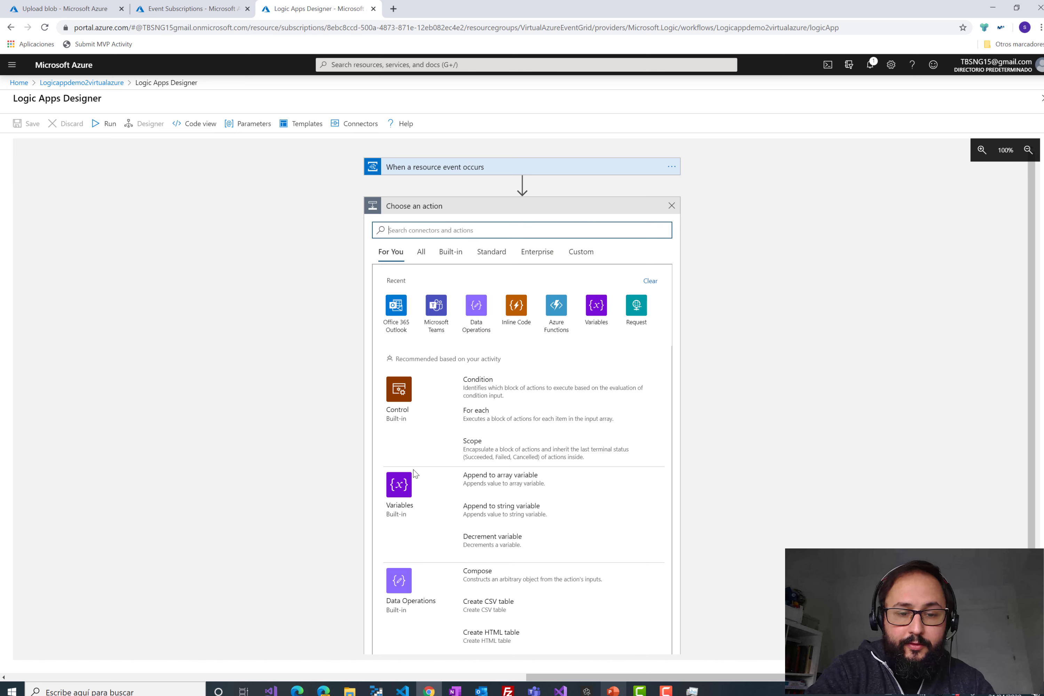
{"action": "left_click", "coordinate": [477, 306]}
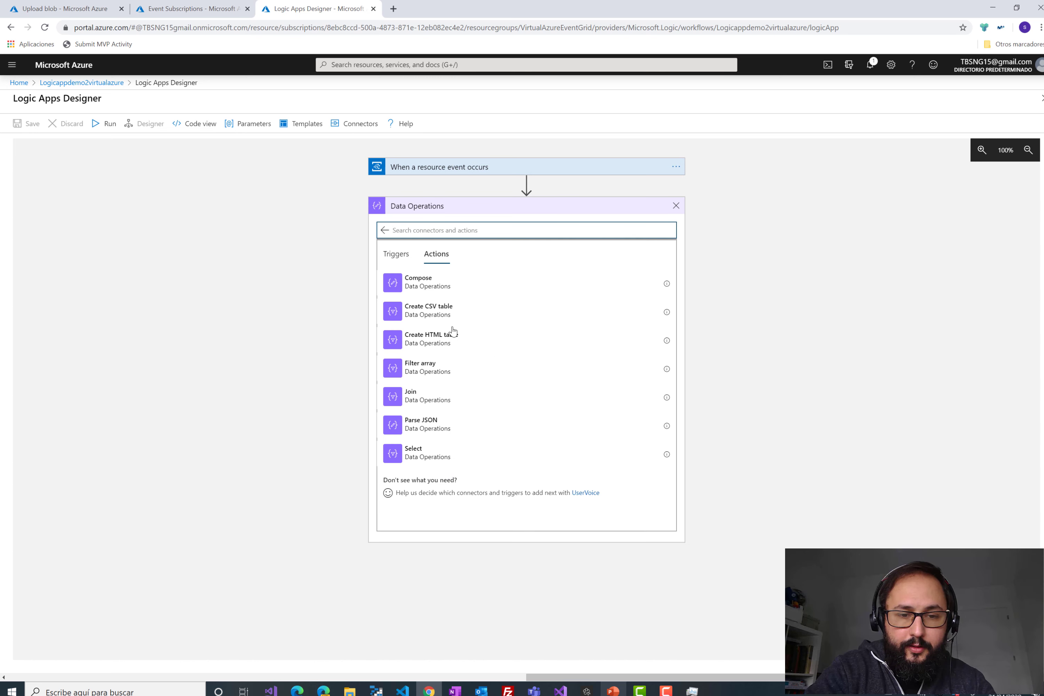
{"action": "left_click", "coordinate": [416, 425]}
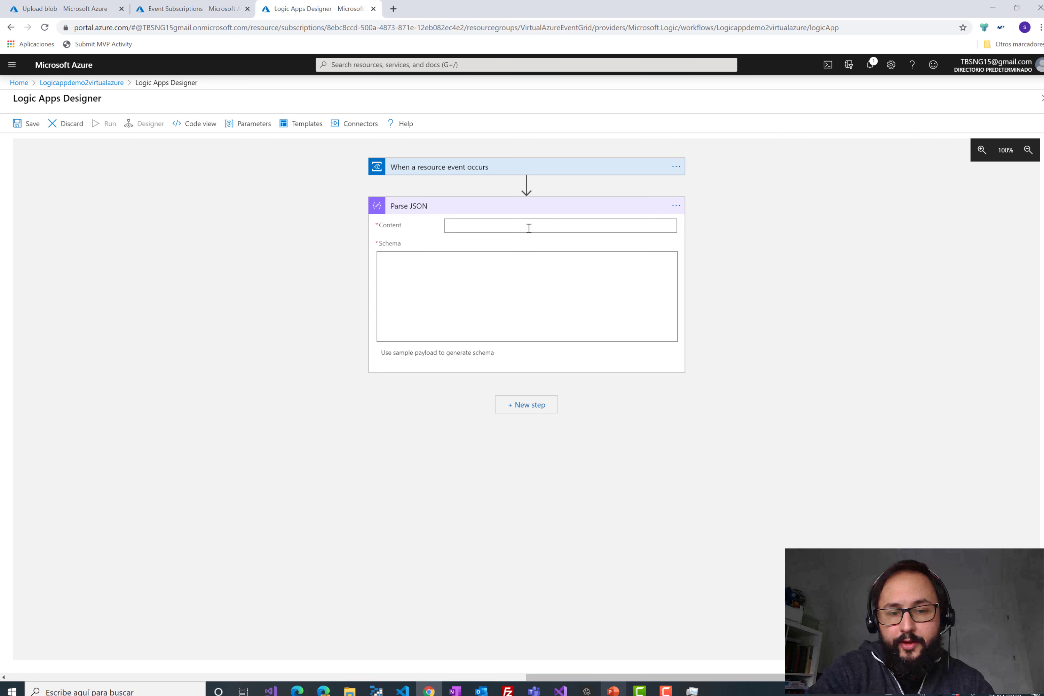
- Set Parse JSON Content to the Data token and generate its schema from the pasted event data
{"action": "left_click", "coordinate": [527, 225]}
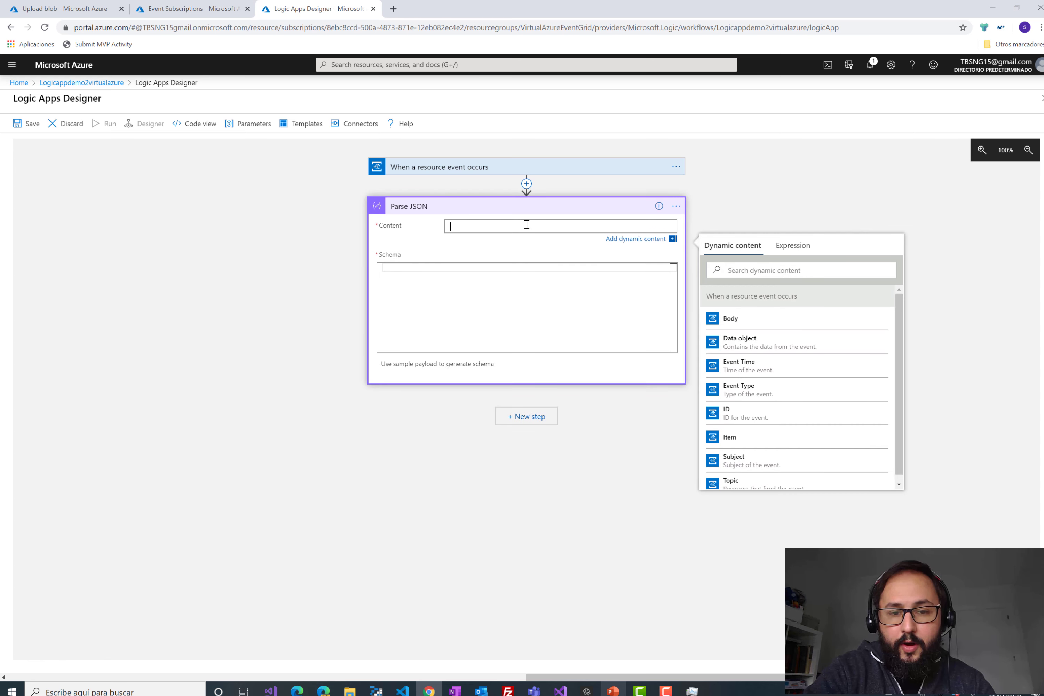
{"action": "left_click", "coordinate": [769, 349]}
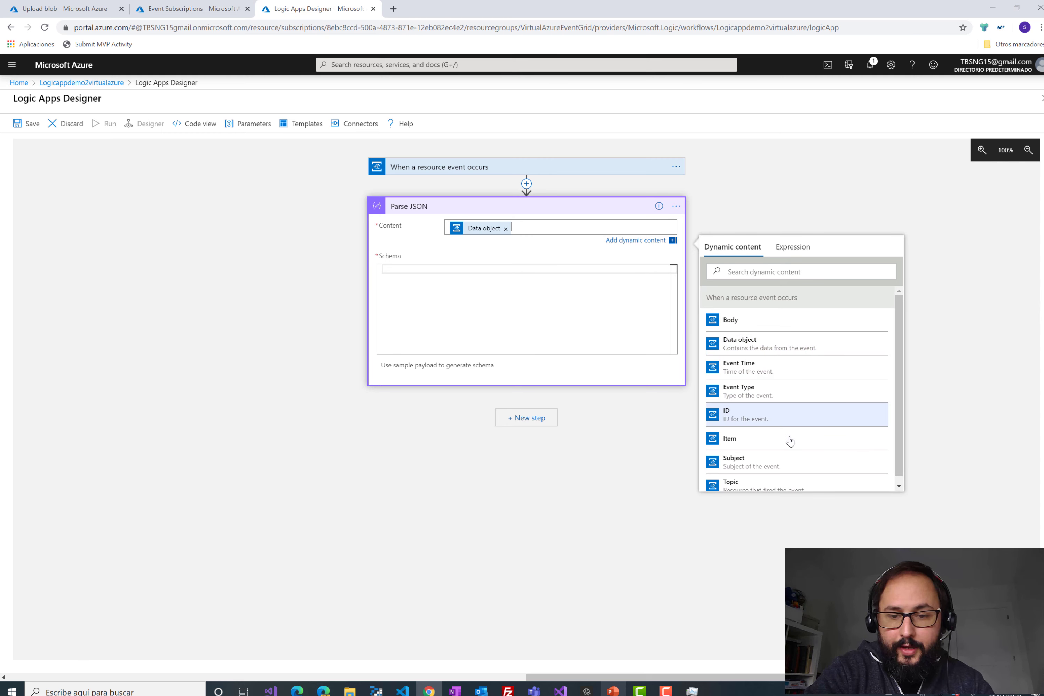
{"action": "left_click", "coordinate": [472, 366]}
{"action": "key", "text": "ctrl+v"}
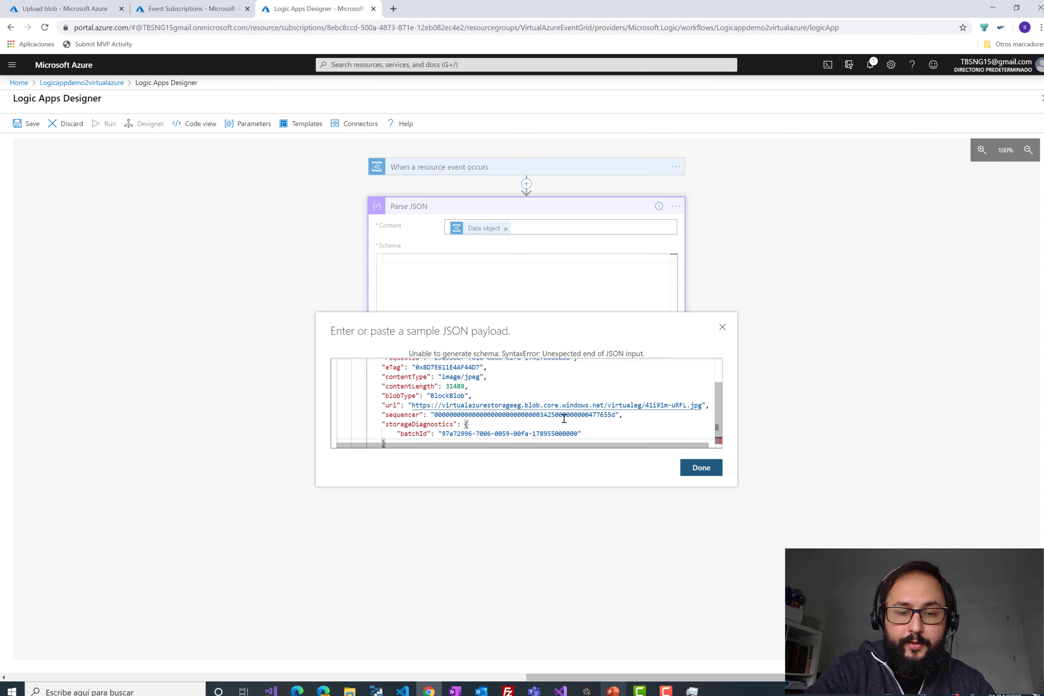
{"action": "key", "text": "Return"}
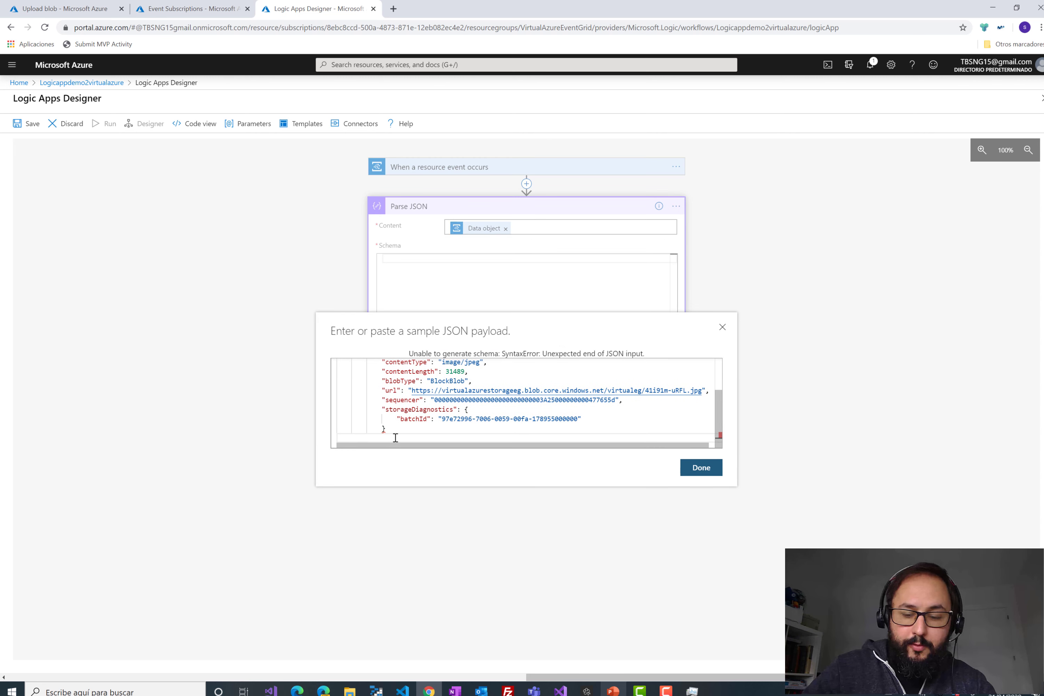
{"action": "left_click", "coordinate": [700, 468]}
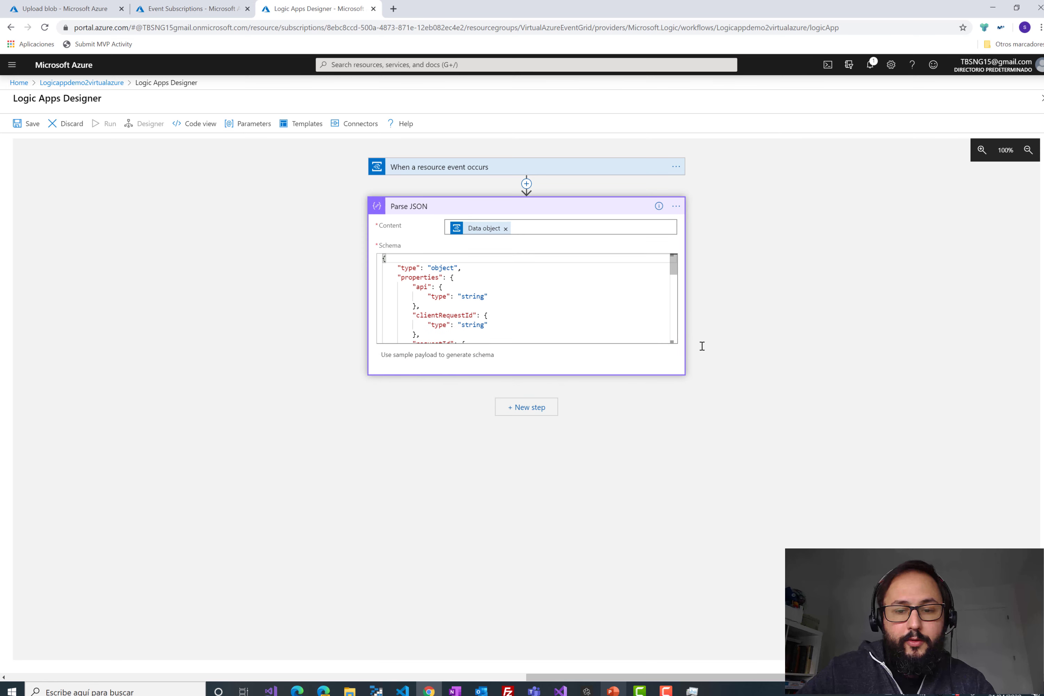
{"action": "scroll", "coordinate": [416, 282], "scroll_direction": "down", "scroll_amount": 5}
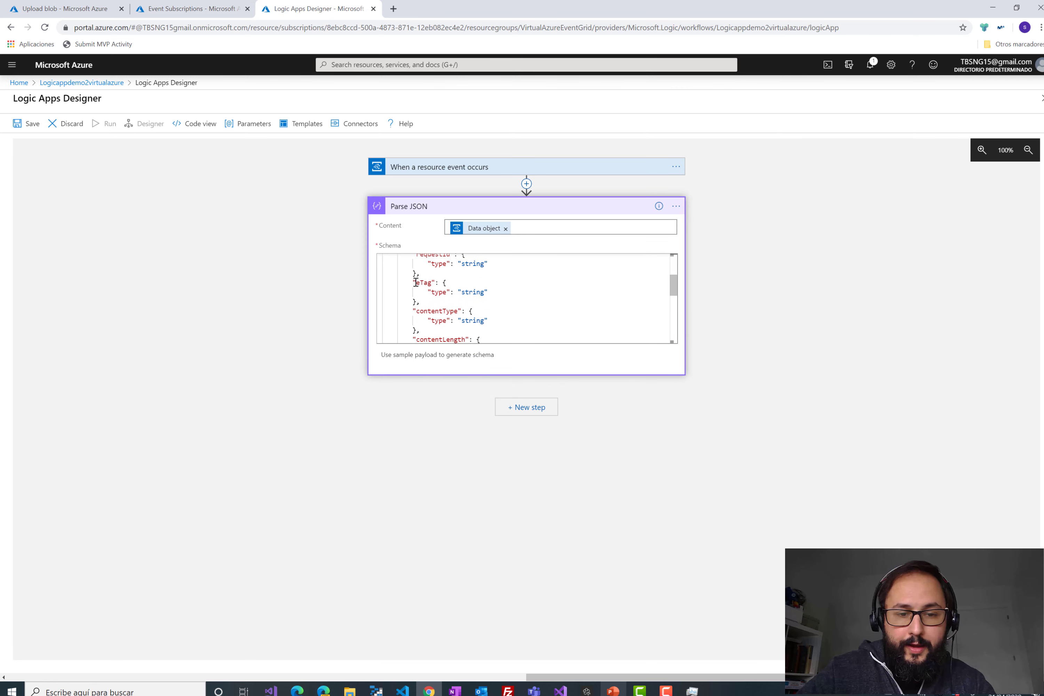
{"action": "scroll", "coordinate": [416, 285], "scroll_direction": "down", "scroll_amount": 3}
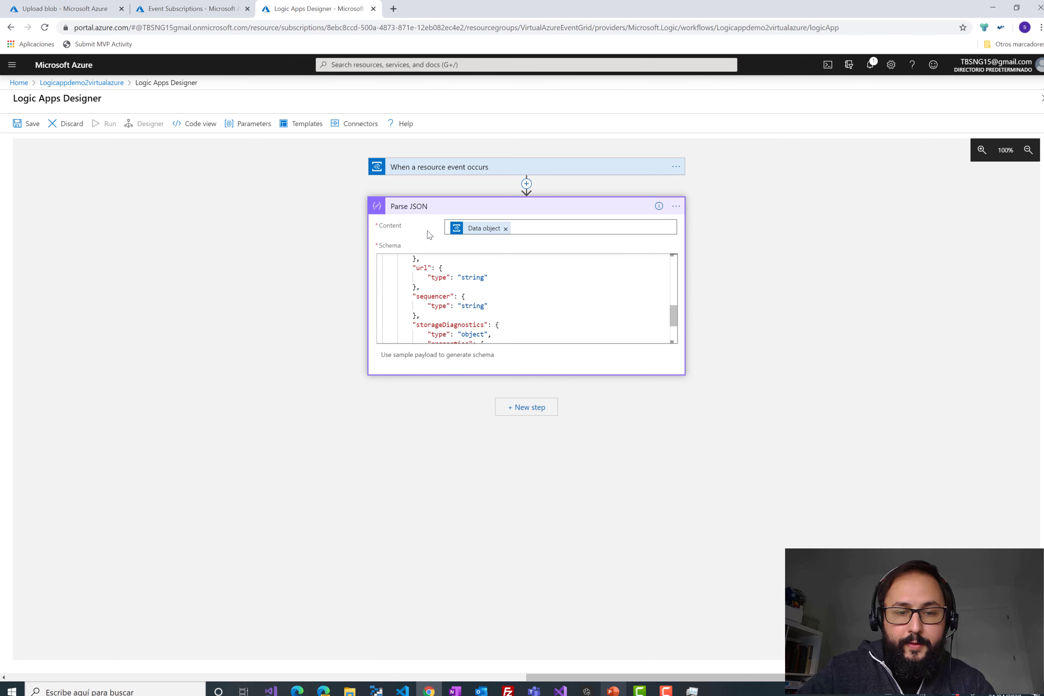
{"action": "left_click", "coordinate": [418, 208]}
{"action": "left_click", "coordinate": [520, 249]}
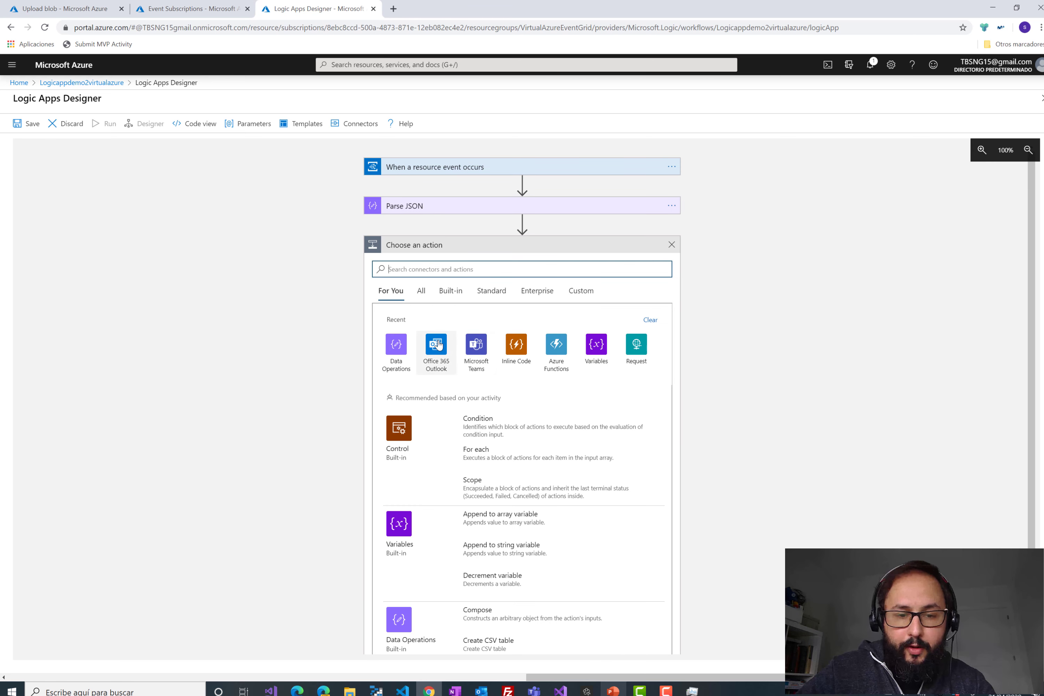
- Add an Office 365 Outlook 'Send an email (V2)' step after Parse JSON
{"action": "left_click", "coordinate": [436, 344]}
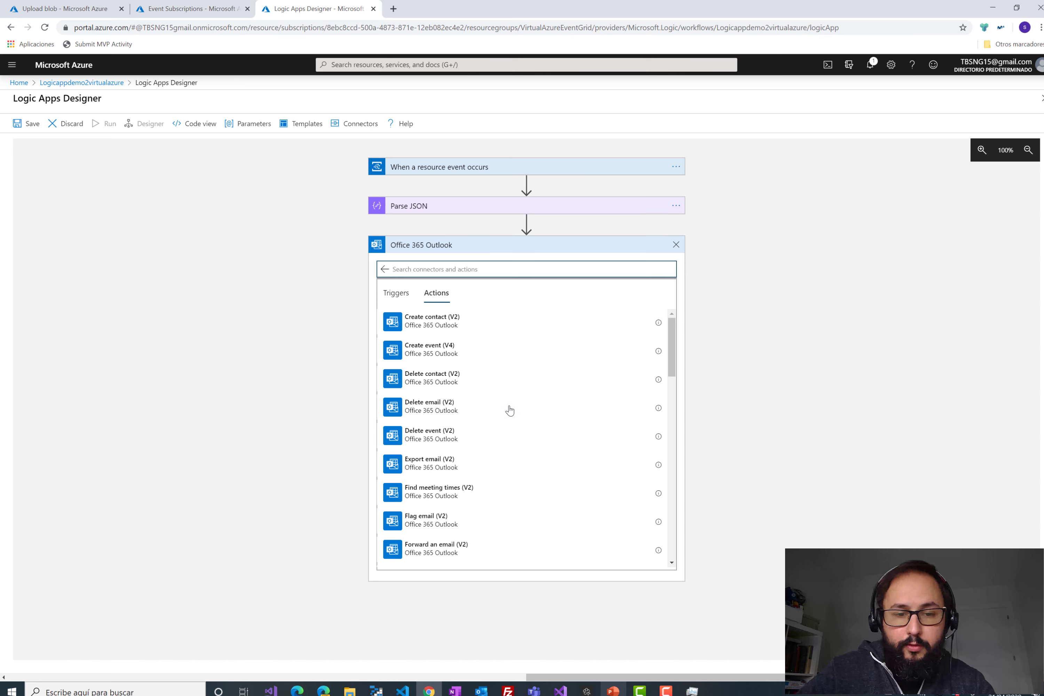
{"action": "type", "text": "send"}
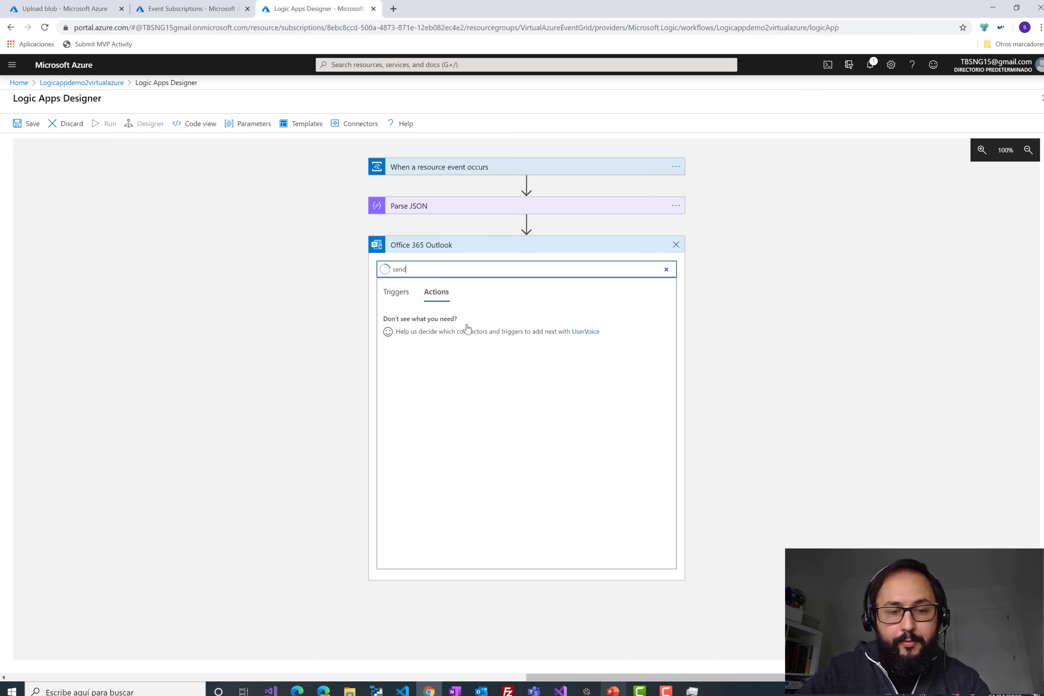
{"action": "left_click", "coordinate": [466, 325]}
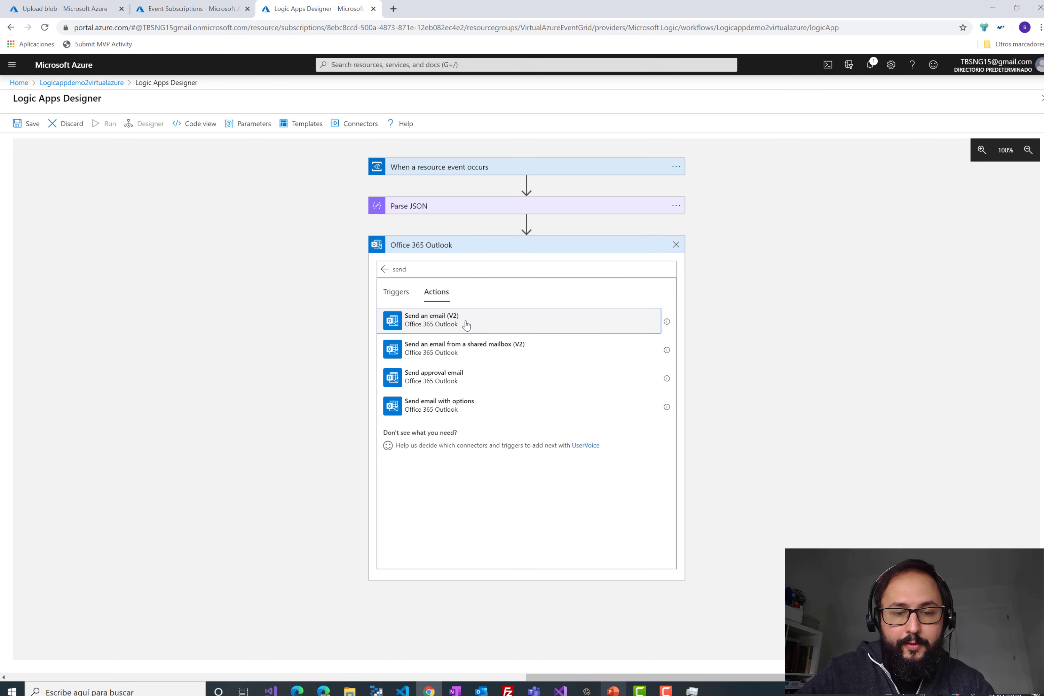
{"action": "left_click", "coordinate": [432, 317]}
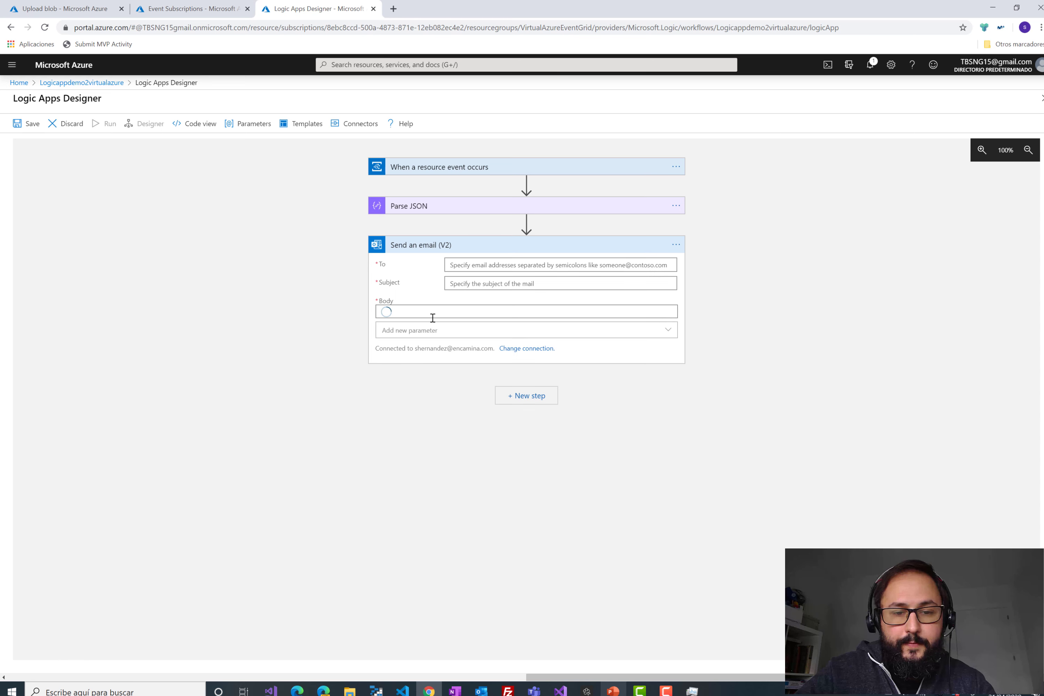
- Fill in the recipient's e-mail address, subject 'Subida fichero a un blob' and body 'Cuidado te suben imagenes'
{"action": "left_click", "coordinate": [479, 265]}
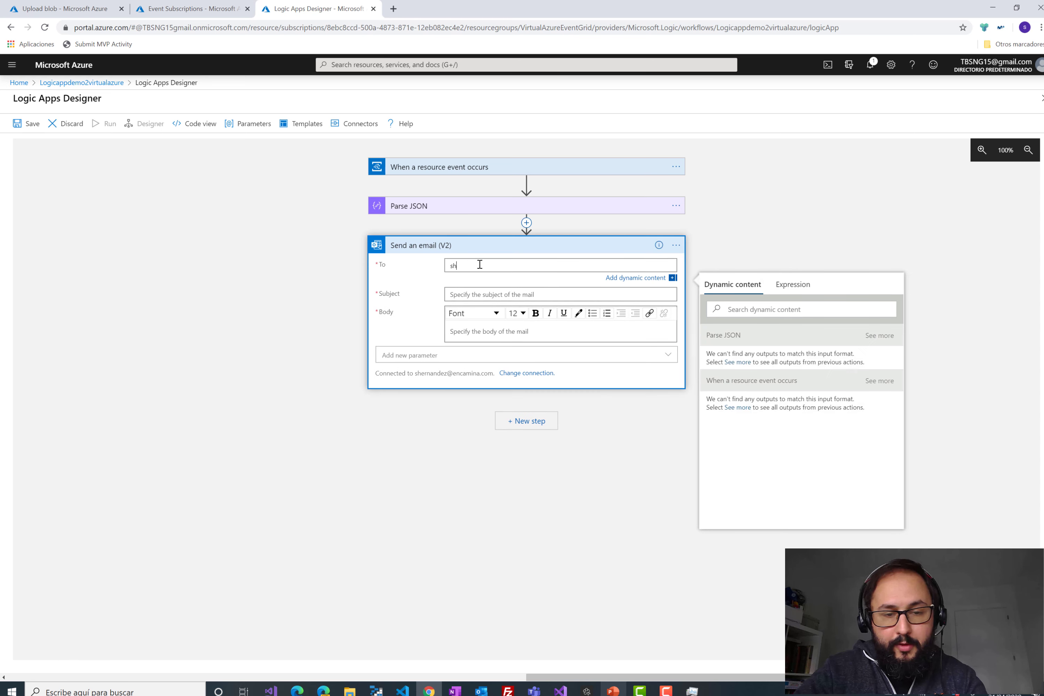
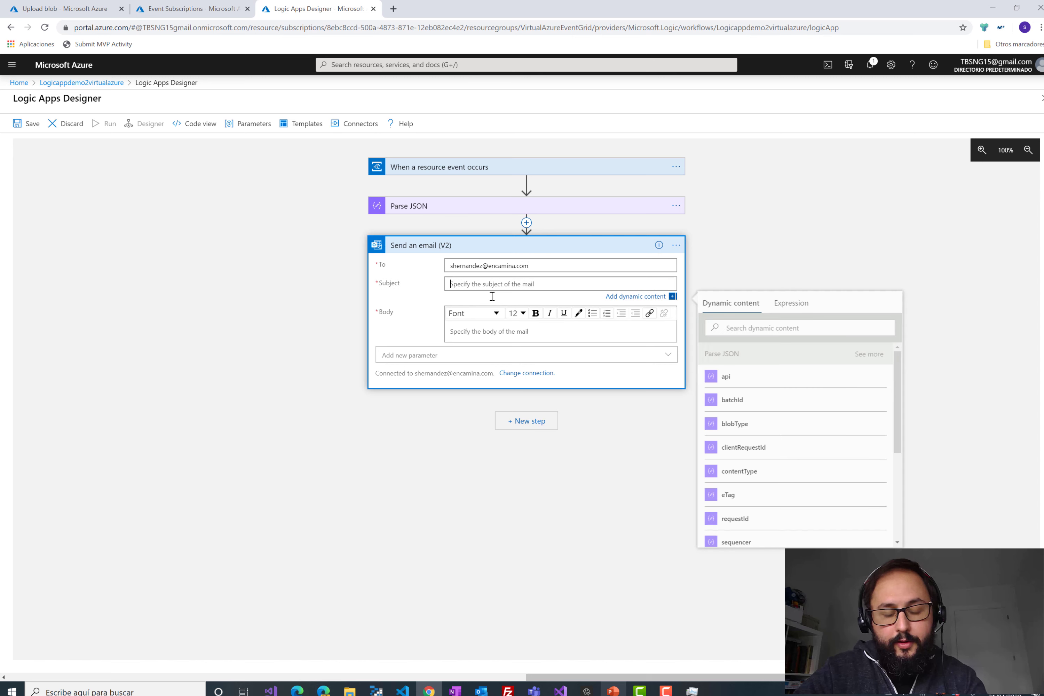
{"action": "type", "text": "PRue"}
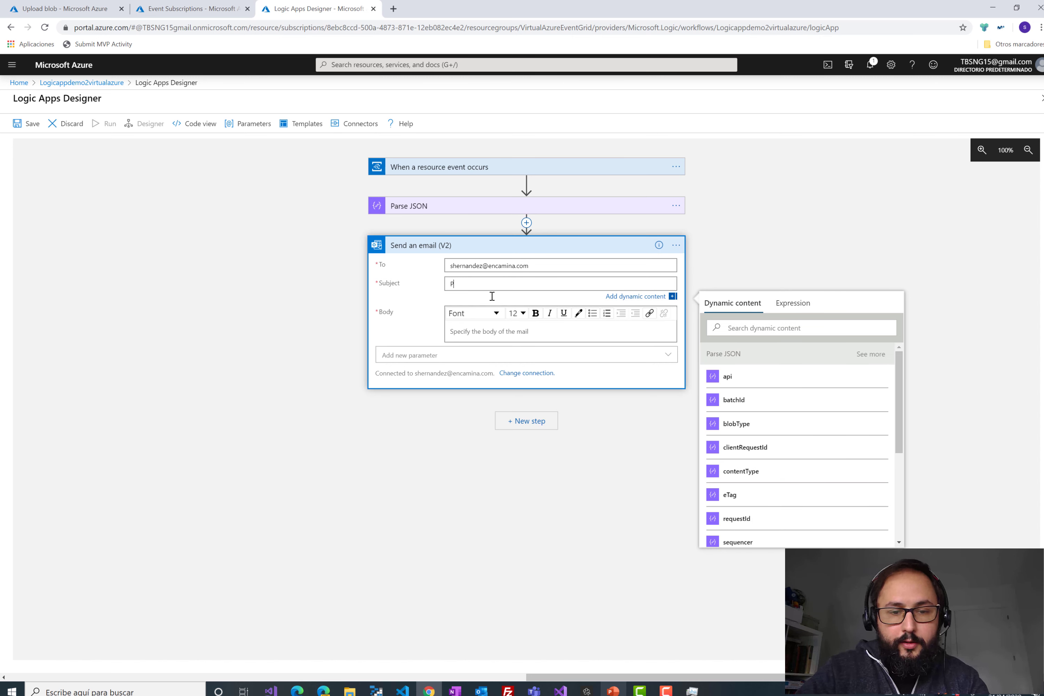
{"action": "key", "text": "BackSpace"}
{"action": "type", "text": "Subida fichero a un blob"}
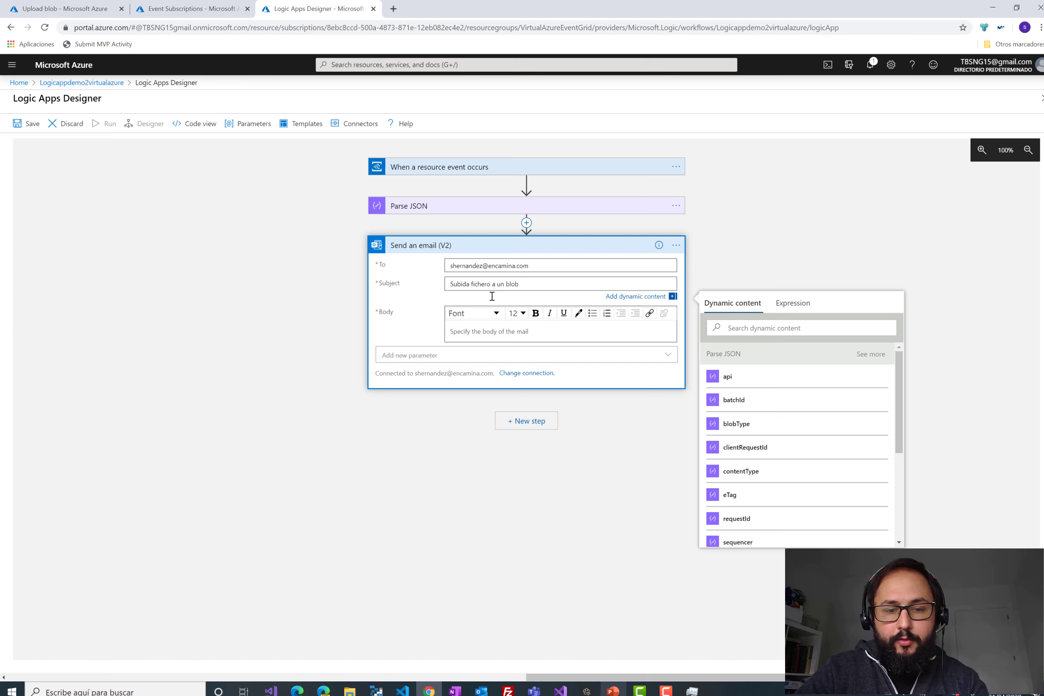
{"action": "left_click", "coordinate": [482, 331]}
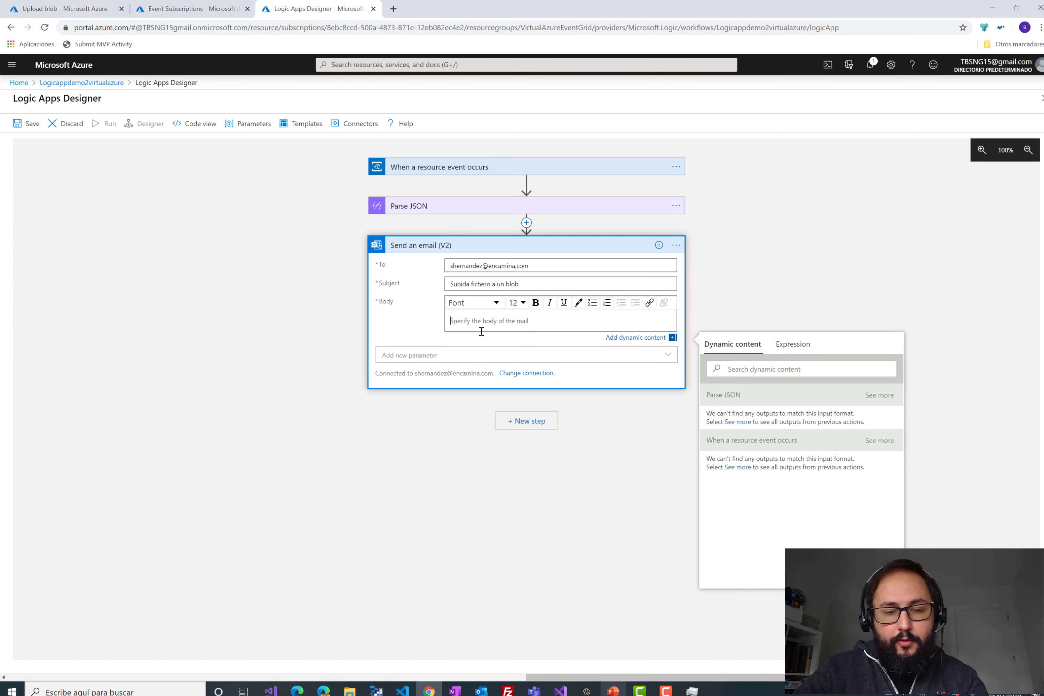
{"action": "type", "text": "Cuidado te suben imagenes"}
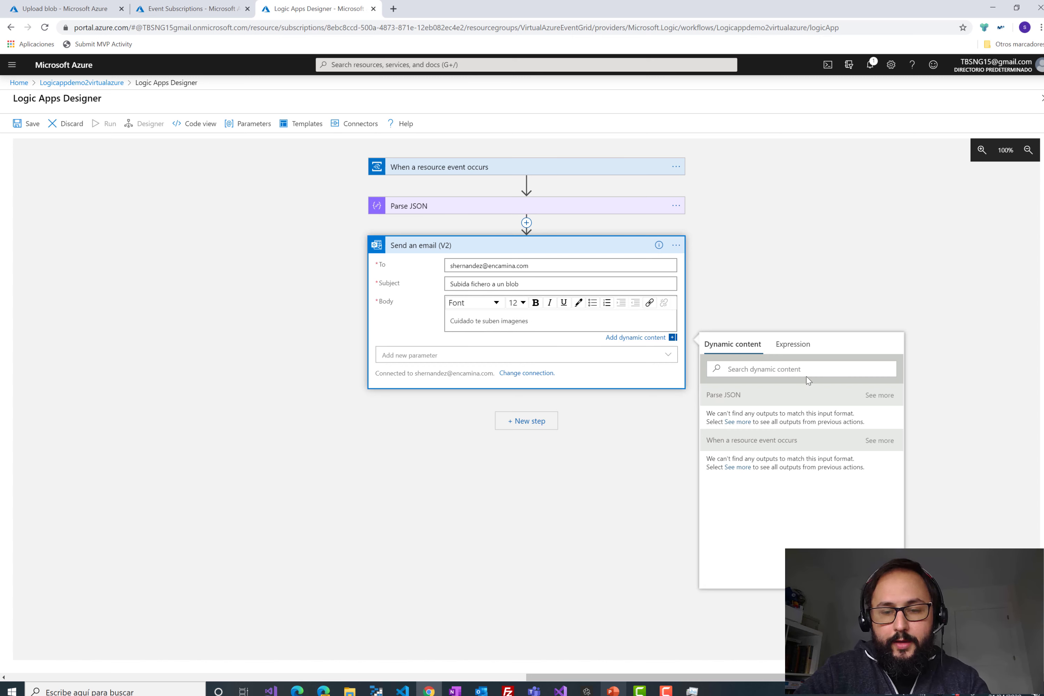
{"action": "left_click", "coordinate": [879, 395]}
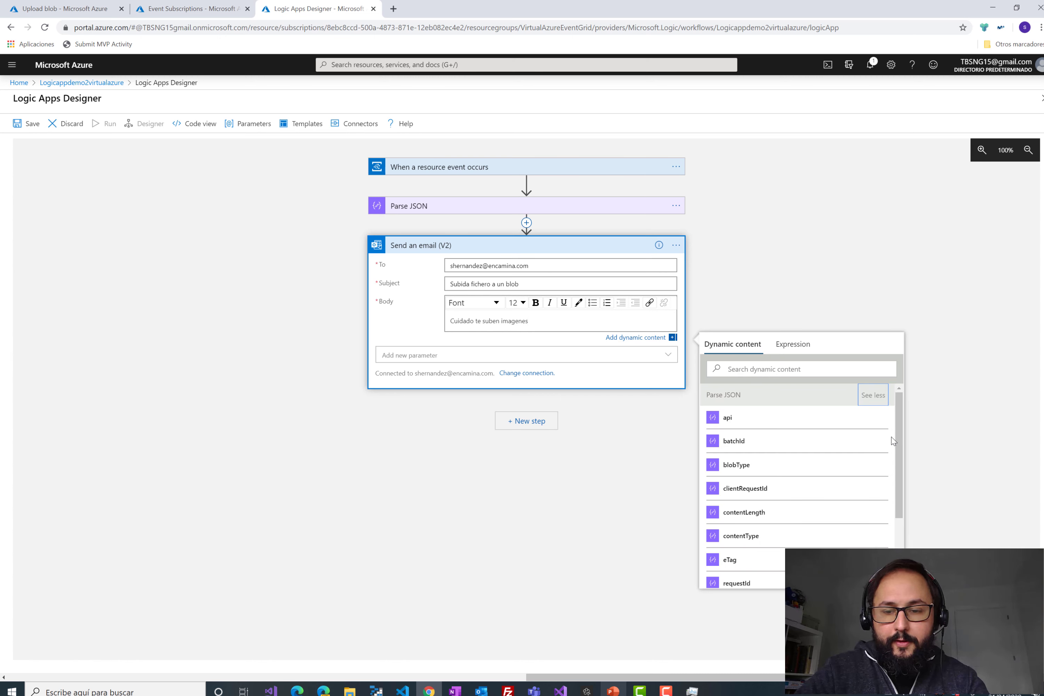
- Insert the parsed url field into the email body on its own line
{"action": "scroll", "coordinate": [895, 443], "scroll_direction": "down", "scroll_amount": 3}
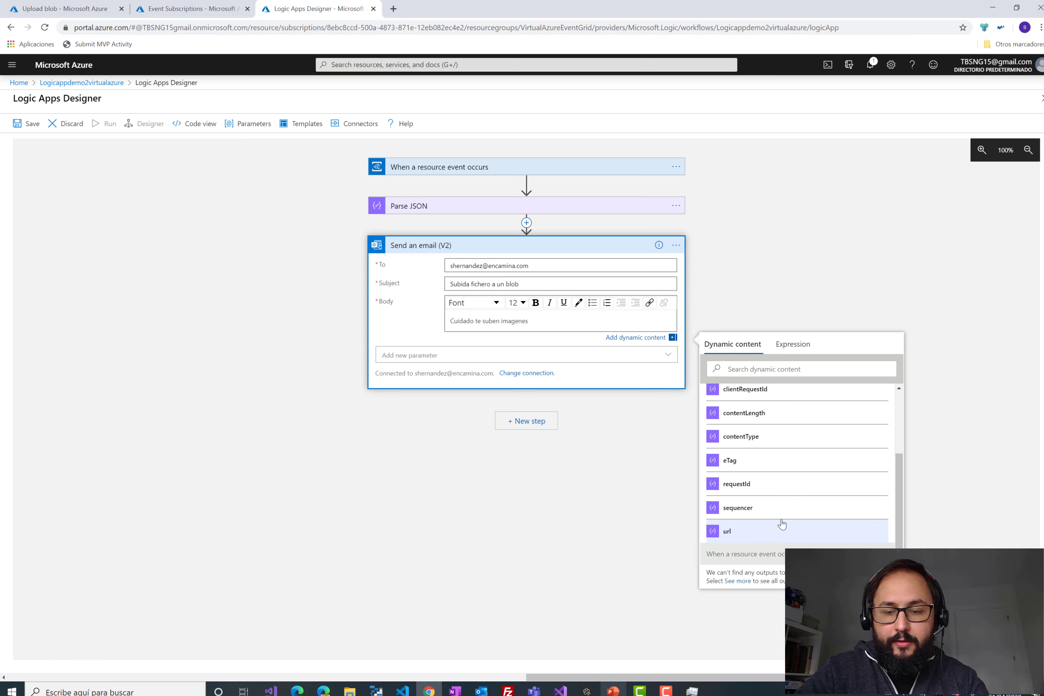
{"action": "left_click", "coordinate": [773, 531]}
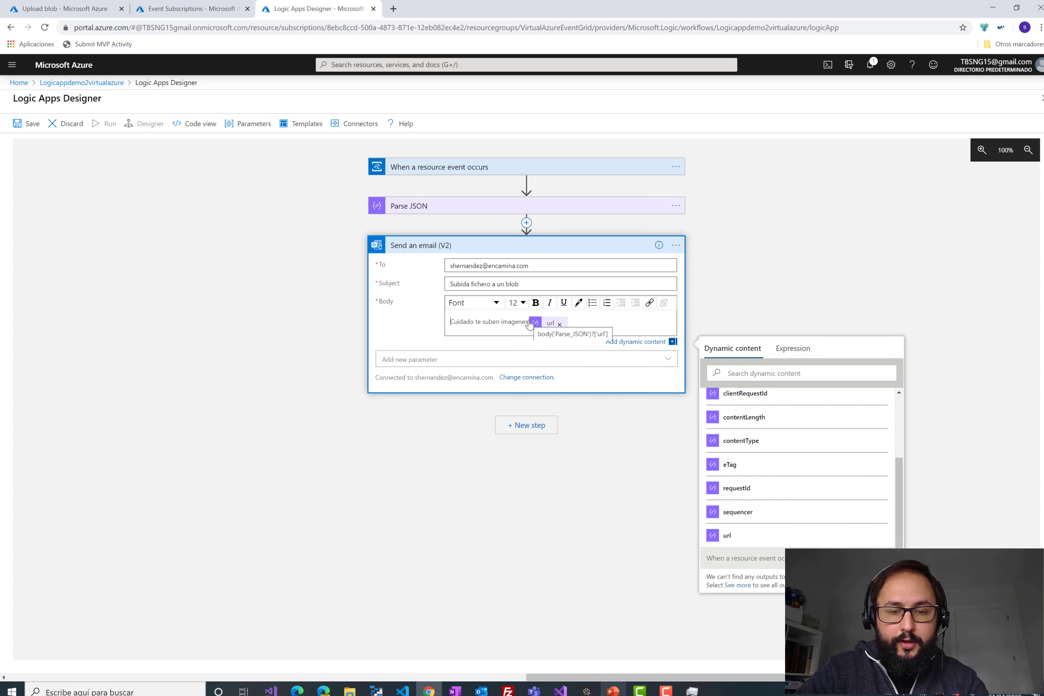
{"action": "left_click", "coordinate": [529, 322]}
{"action": "key", "text": "Return"}
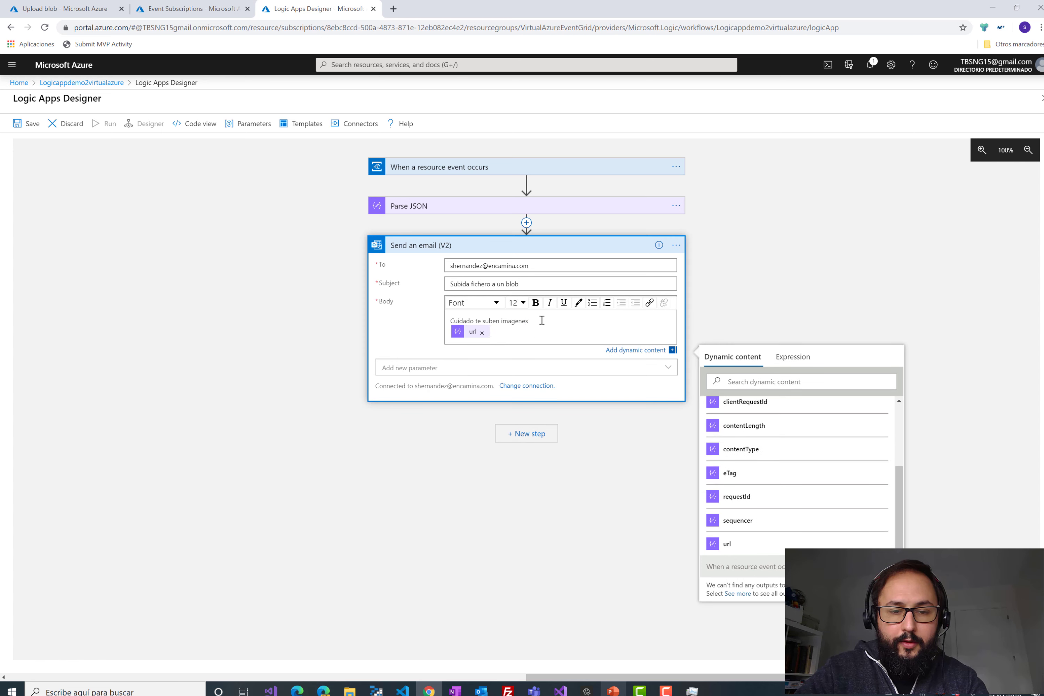
- Colour the 'Cuidado te suben imagenes' line blue, add a blank line, and save the logic app
{"action": "triple_click", "coordinate": [492, 321]}
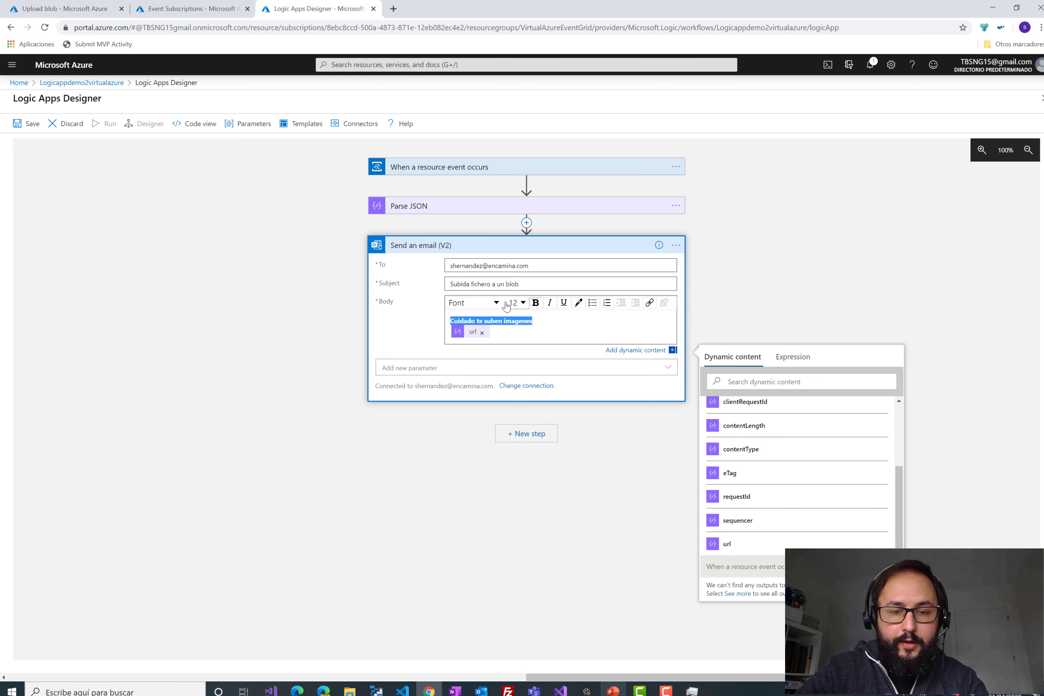
{"action": "left_click", "coordinate": [578, 303]}
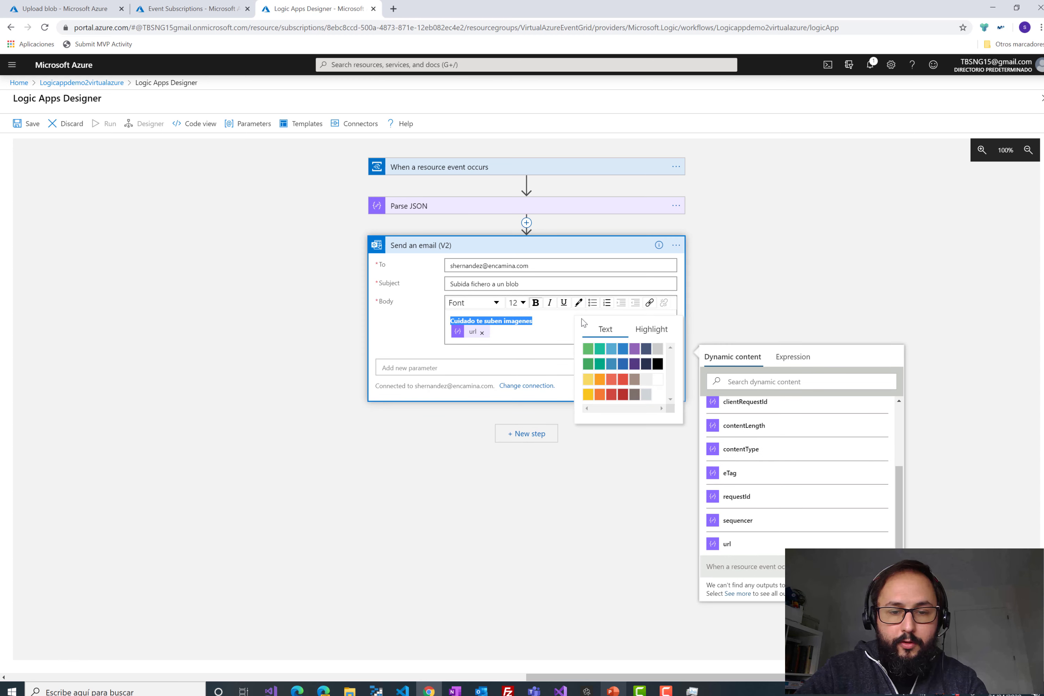
{"action": "left_click", "coordinate": [622, 348]}
{"action": "left_click", "coordinate": [541, 323]}
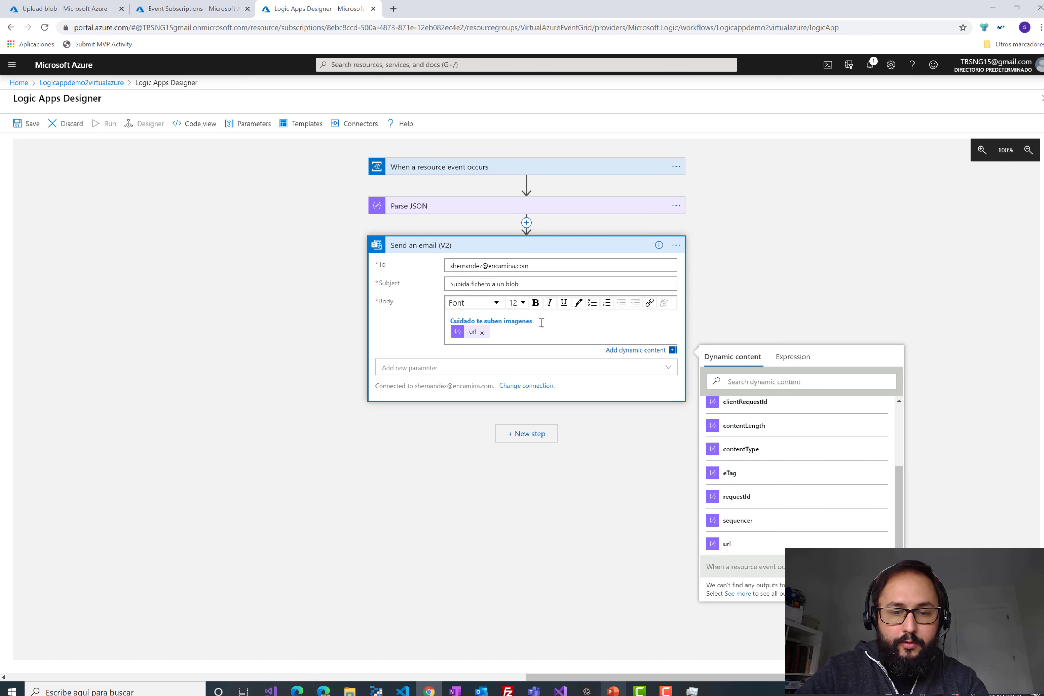
{"action": "key", "text": "Return"}
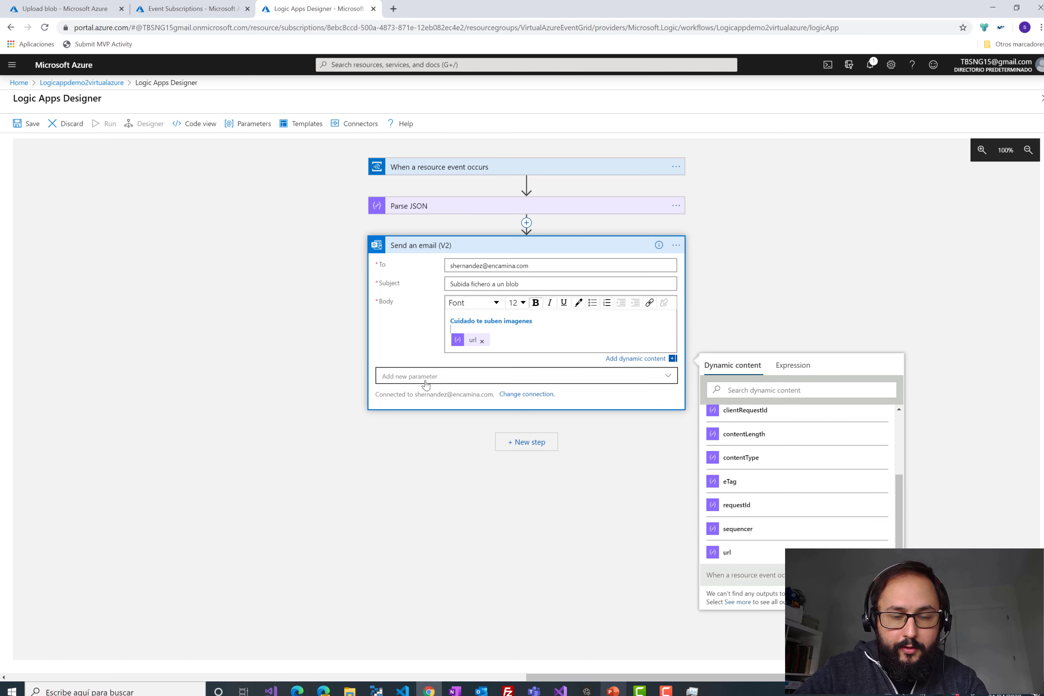
{"action": "left_click", "coordinate": [539, 246]}
{"action": "left_click", "coordinate": [29, 128]}
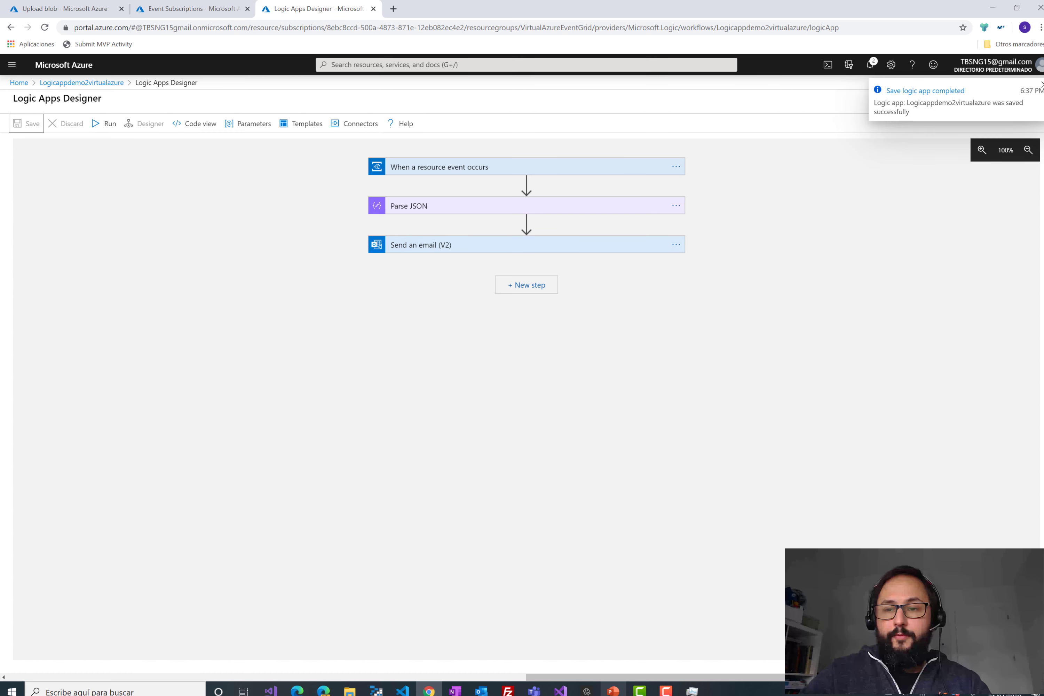
- Close the Logic Apps Designer and return to the virtualeg container page
{"action": "left_click", "coordinate": [1040, 98]}
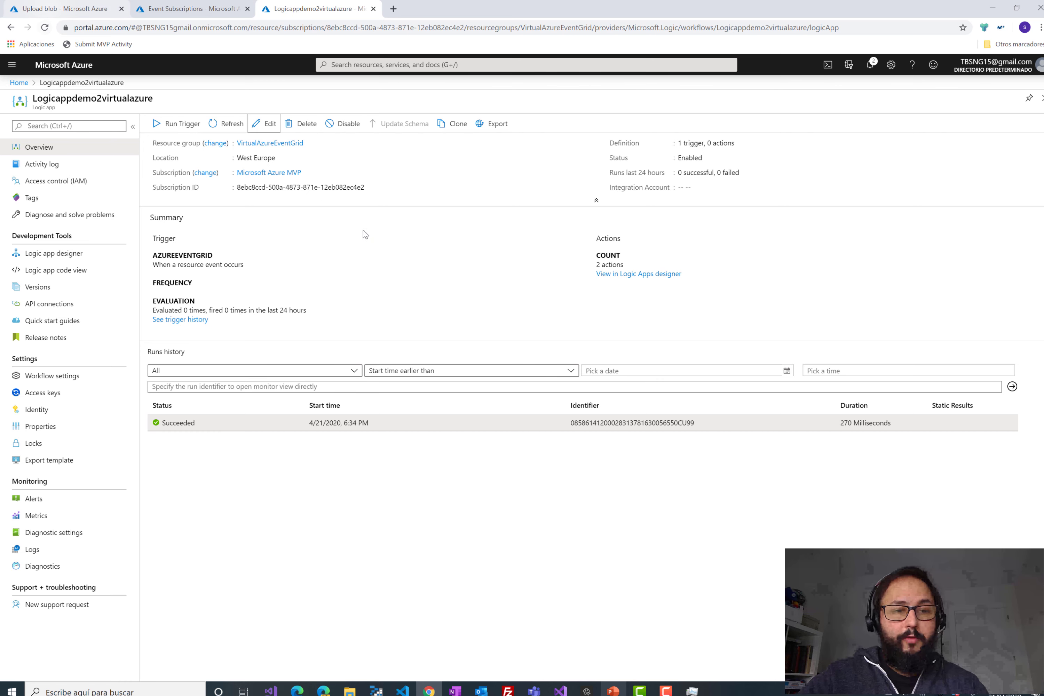
{"action": "key", "text": "ctrl+1"}
{"action": "left_click", "coordinate": [397, 286]}
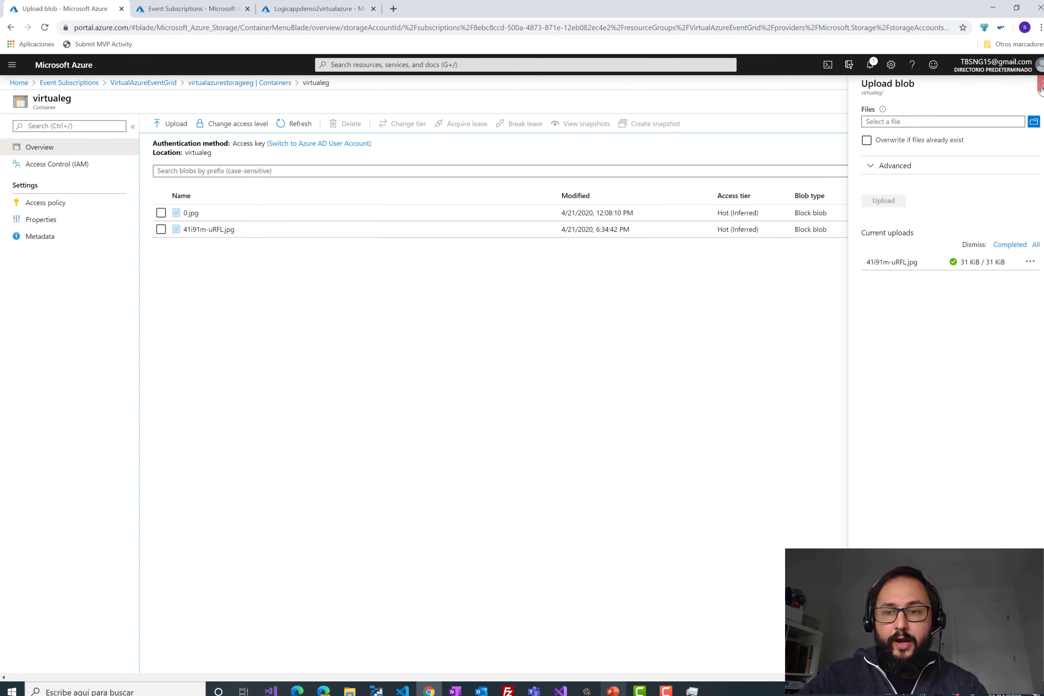
- Re-upload 0.jpg to virtualeg with Overwrite ticked, then refresh the logic app's run history
{"action": "left_click", "coordinate": [409, 360]}
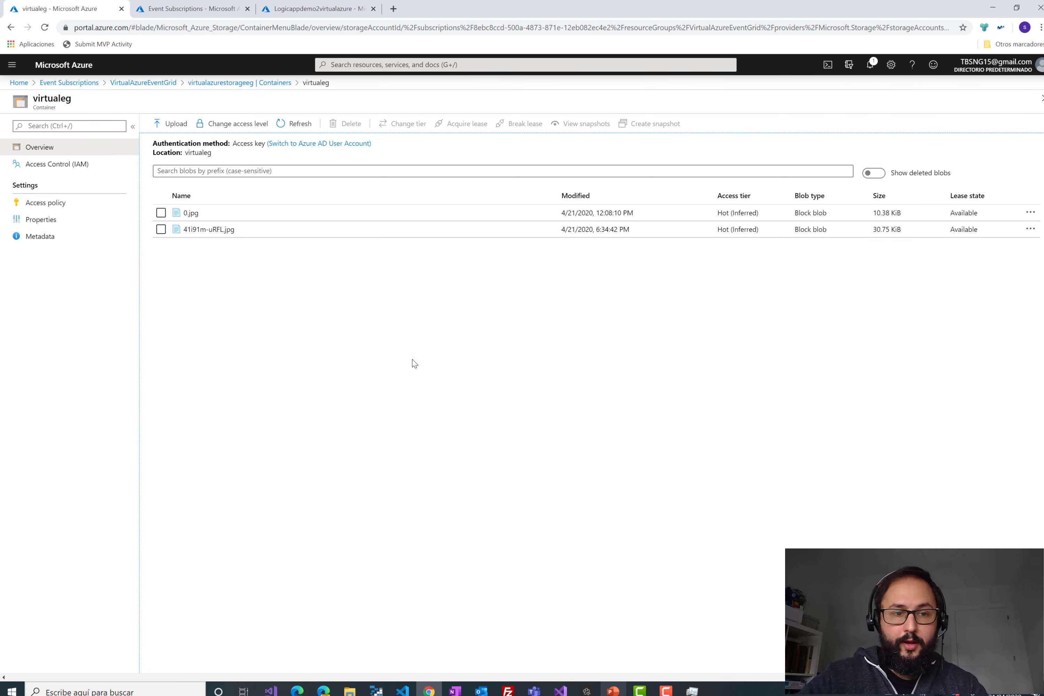
{"action": "left_click", "coordinate": [174, 125]}
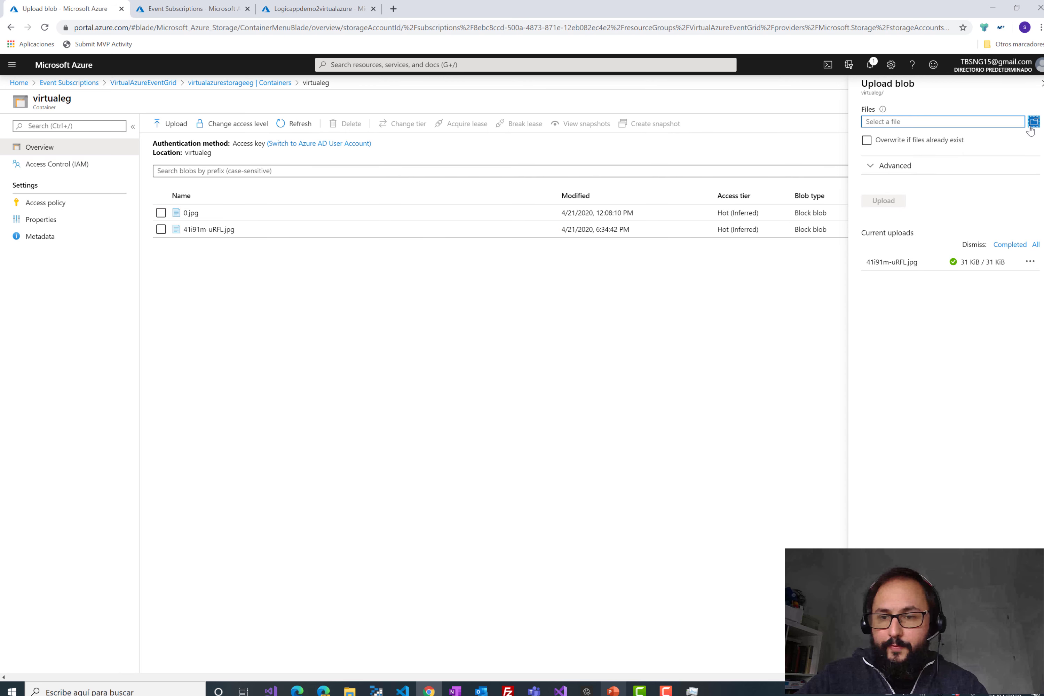
{"action": "left_click", "coordinate": [1033, 122]}
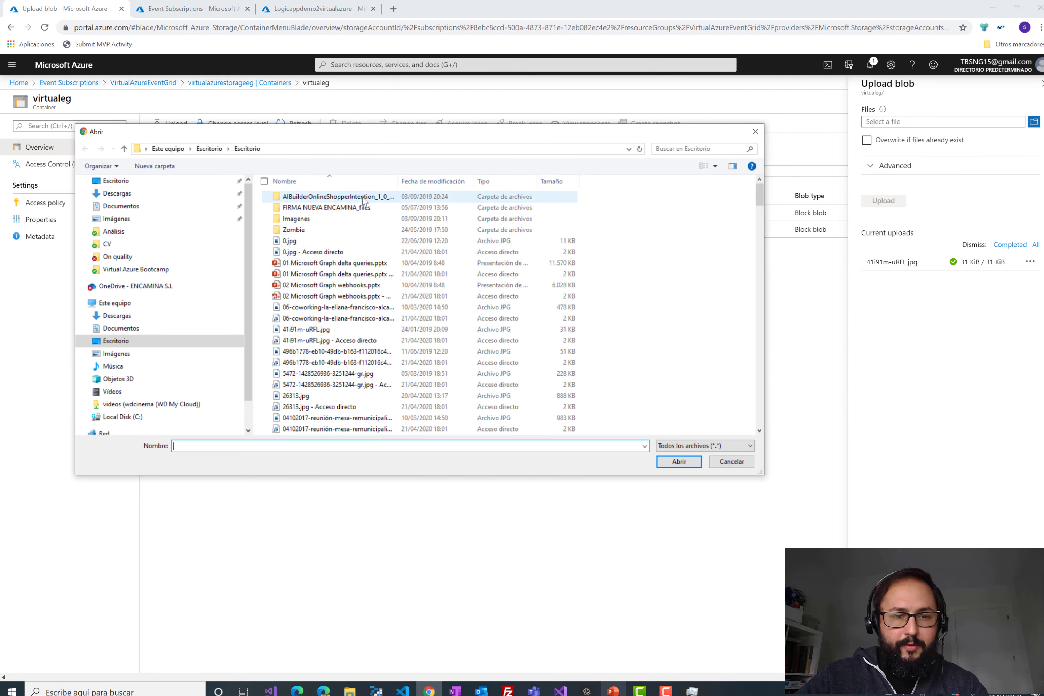
{"action": "double_click", "coordinate": [320, 241]}
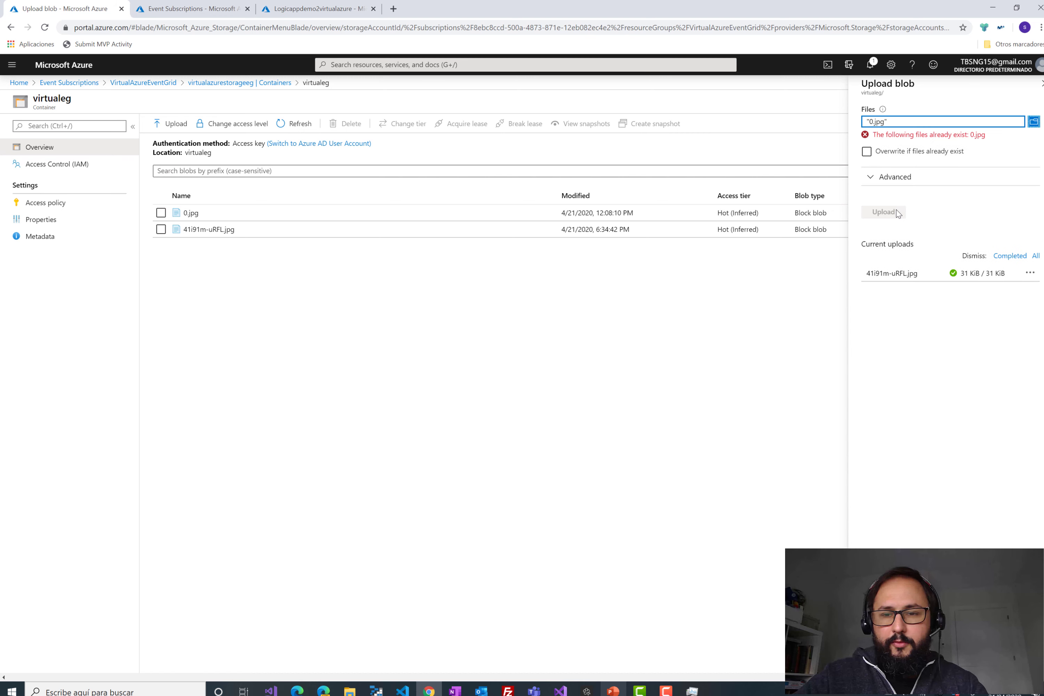
{"action": "left_click", "coordinate": [865, 151]}
{"action": "left_click", "coordinate": [884, 200]}
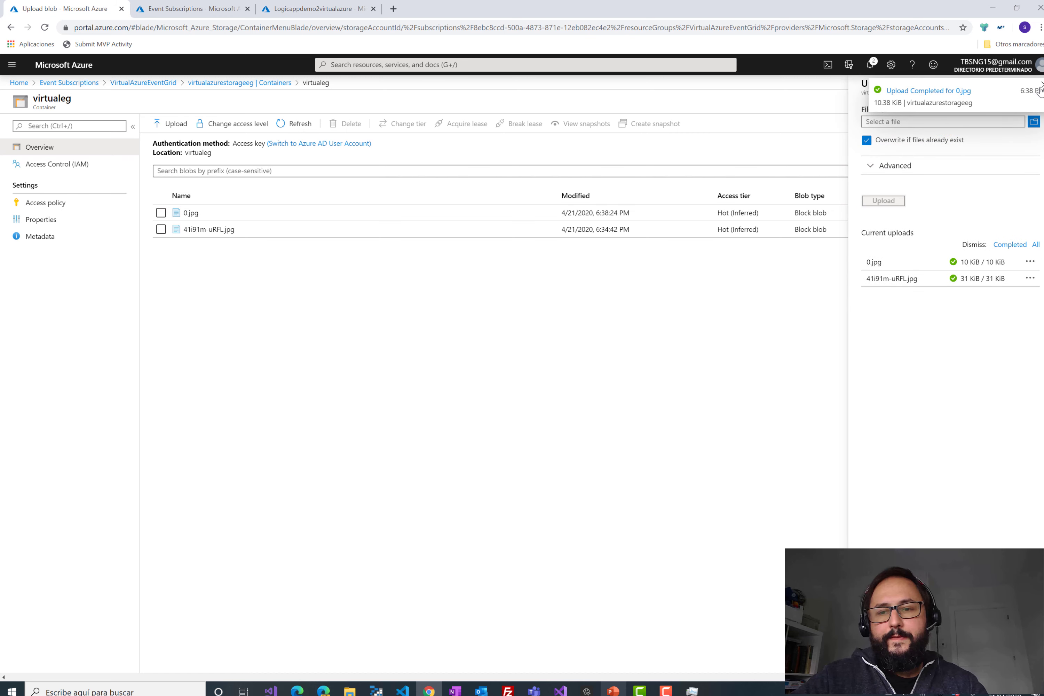
{"action": "left_click", "coordinate": [332, 9]}
{"action": "left_click", "coordinate": [226, 124]}
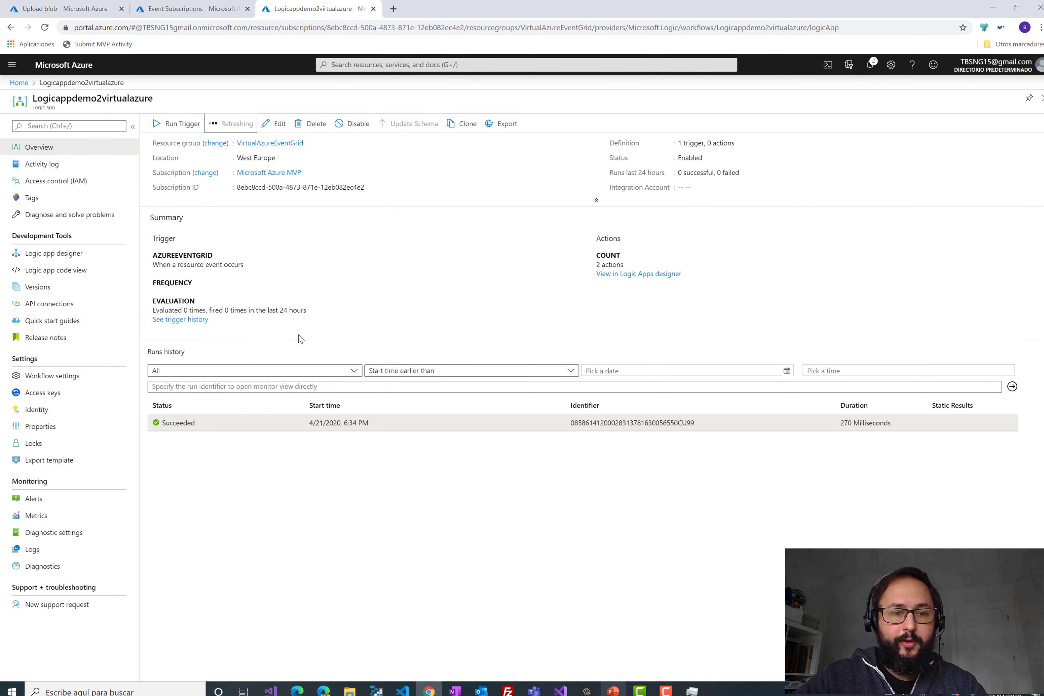
- Open the 6:38 PM run and check the Parse JSON and Send an email (V2) outputs
{"action": "left_click", "coordinate": [213, 428]}
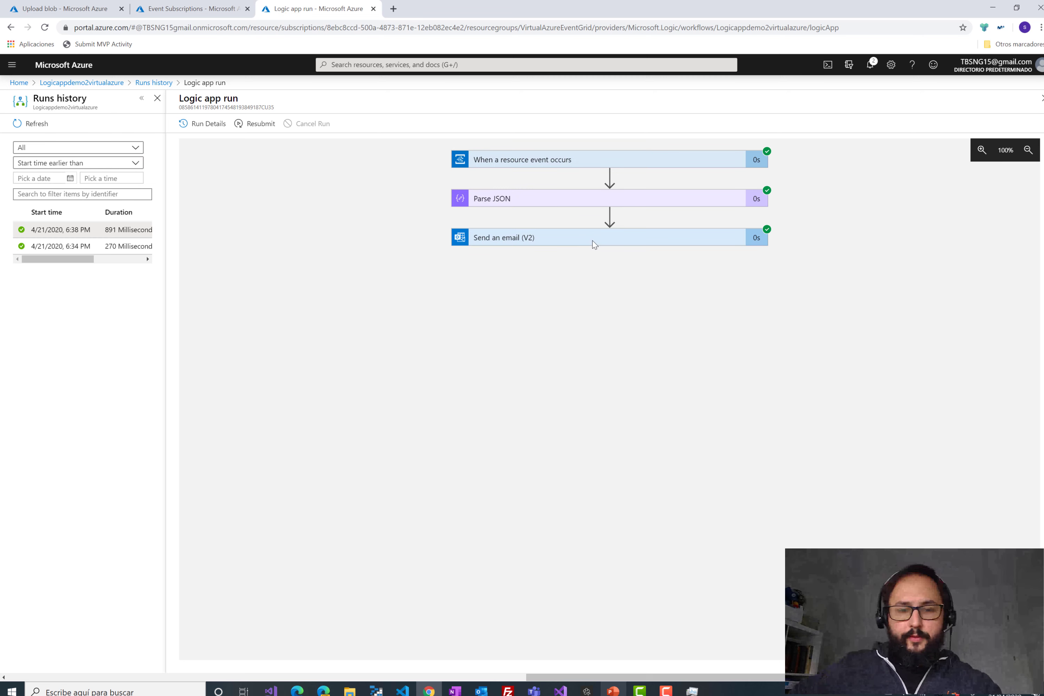
{"action": "left_click", "coordinate": [610, 203]}
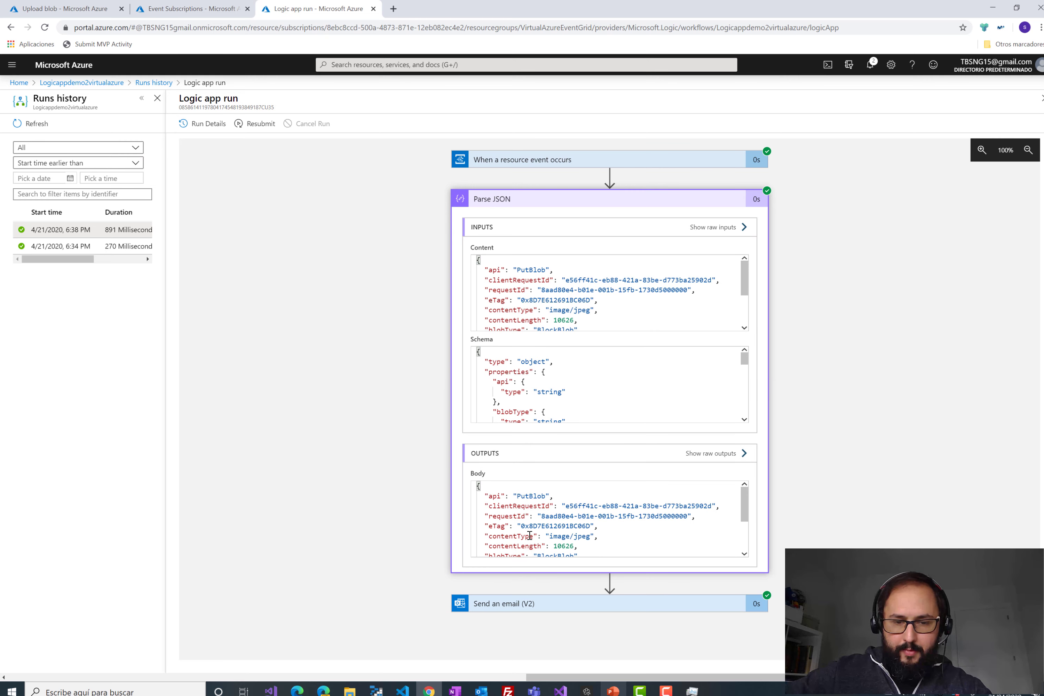
{"action": "left_click_drag", "start_coordinate": [485, 496], "coordinate": [552, 538]}
{"action": "scroll", "coordinate": [561, 526], "scroll_direction": "down", "scroll_amount": 2}
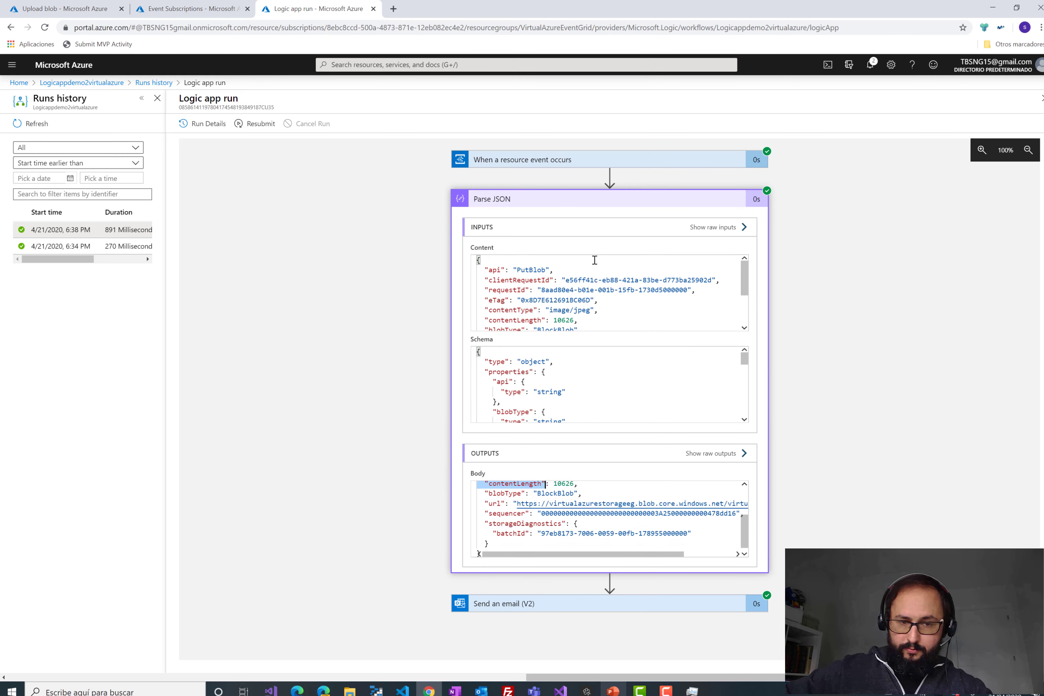
{"action": "scroll", "coordinate": [595, 279], "scroll_direction": "down", "scroll_amount": 3}
{"action": "scroll", "coordinate": [595, 281], "scroll_direction": "up", "scroll_amount": 3}
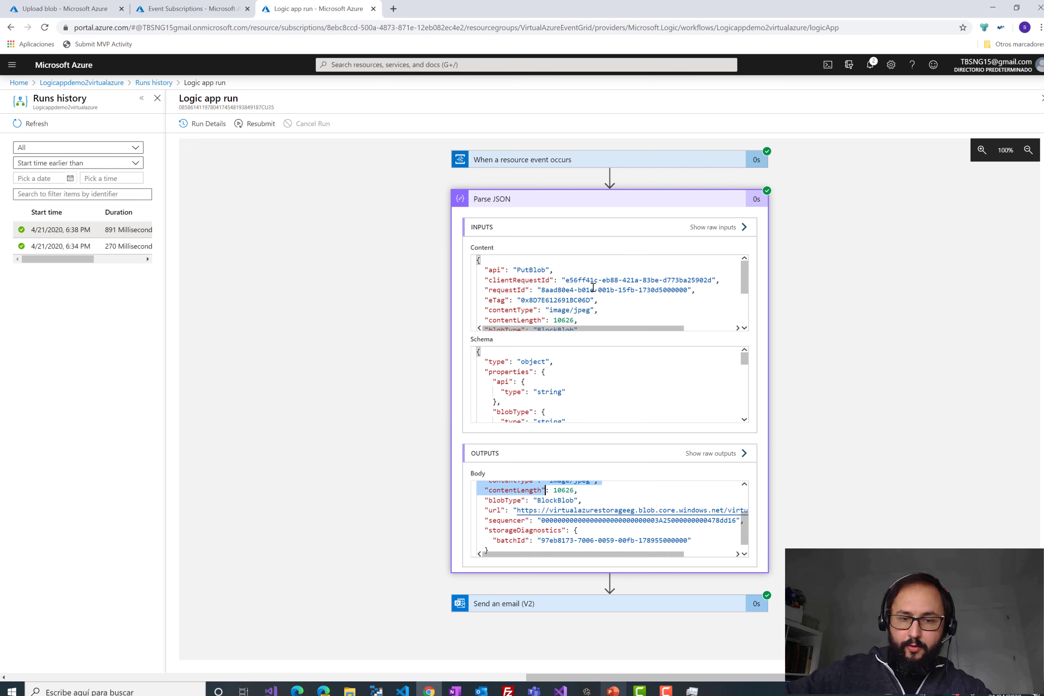
{"action": "scroll", "coordinate": [545, 517], "scroll_direction": "down", "scroll_amount": 1}
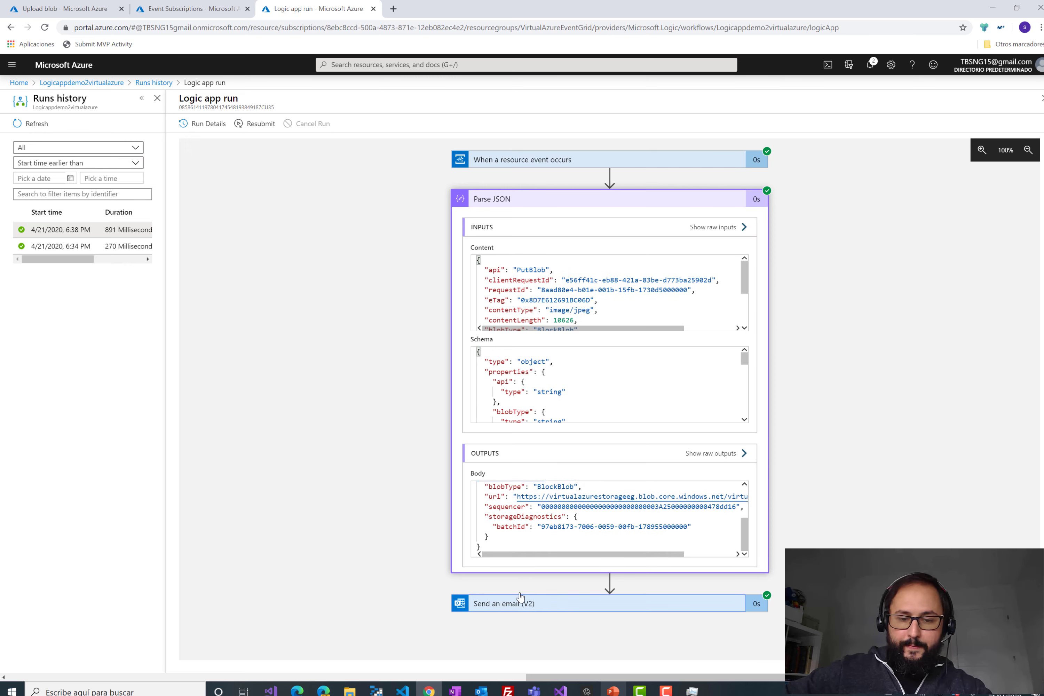
{"action": "left_click", "coordinate": [358, 471]}
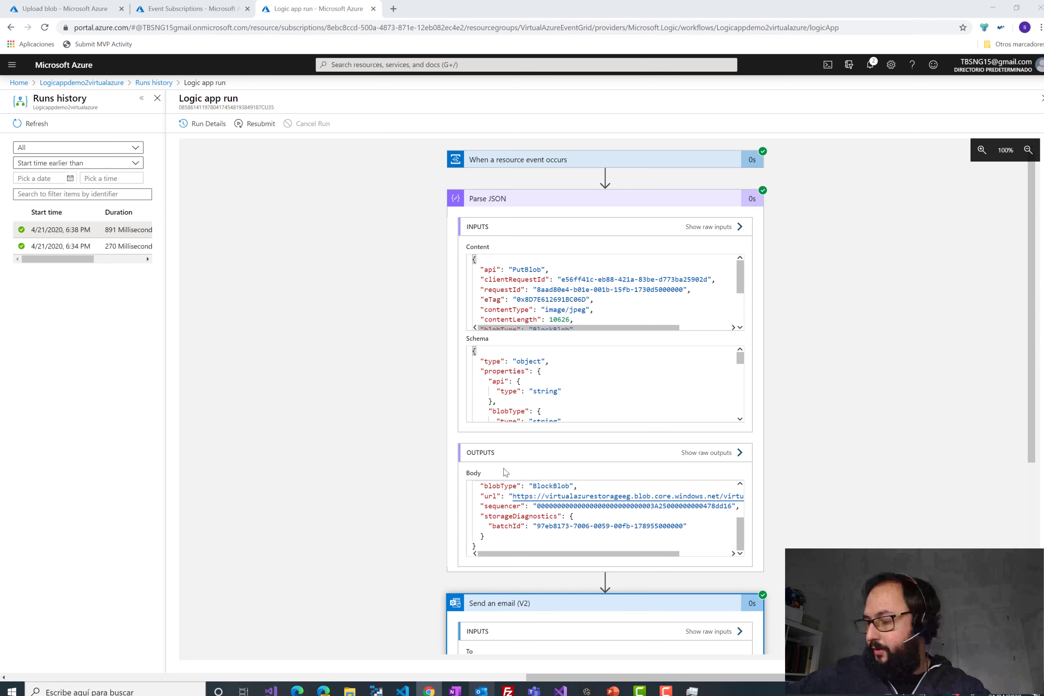
- Launch Outlook for the notification, then close the run details back to the runs list
{"action": "key", "text": "super+9"}
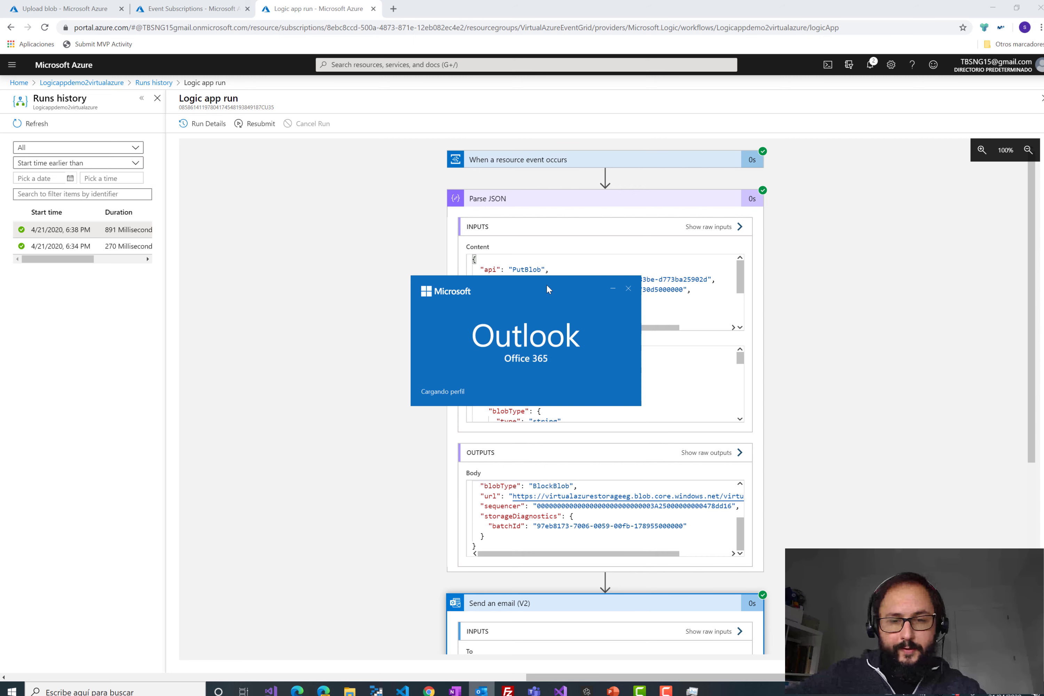
{"action": "left_click_drag", "start_coordinate": [547, 287], "coordinate": [615, 244]}
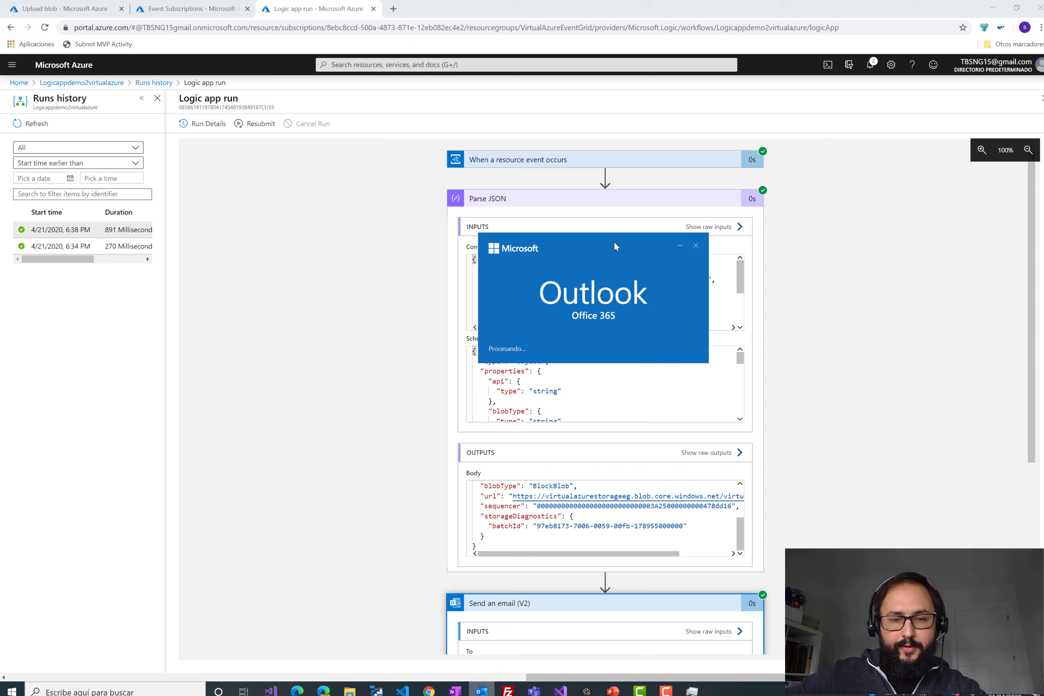
{"action": "left_click", "coordinate": [347, 305]}
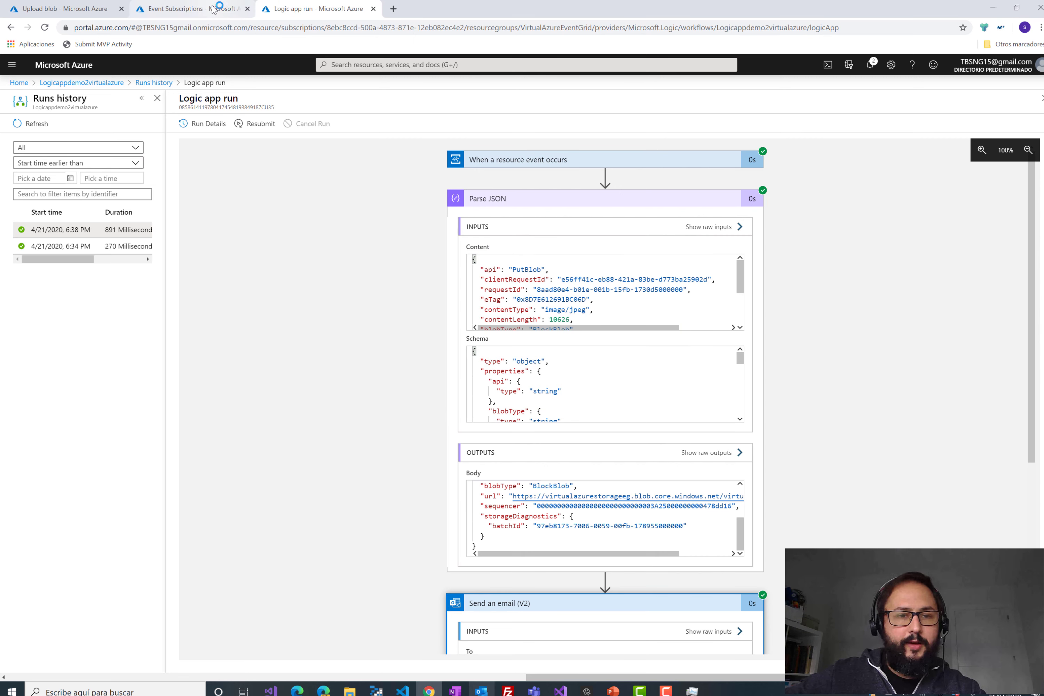
{"action": "left_click", "coordinate": [1041, 98]}
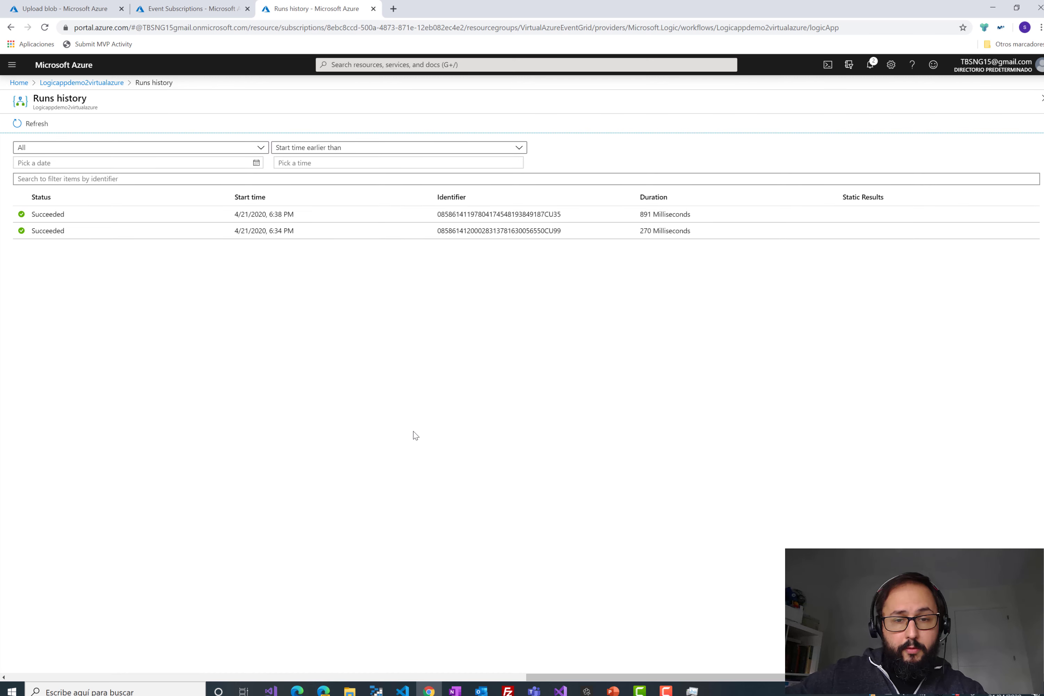
- Read the 'Subida fichero a un blob' email linking 0.jpg, then return to the DEMO 2 slide
{"action": "left_click", "coordinate": [480, 692]}
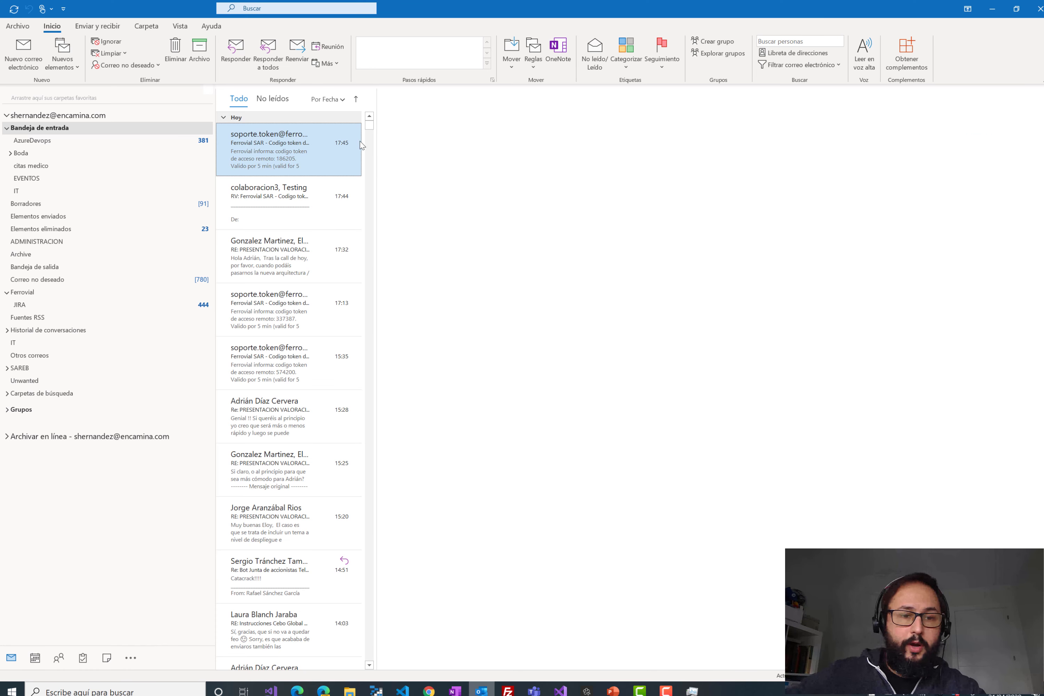
{"action": "left_click", "coordinate": [296, 142]}
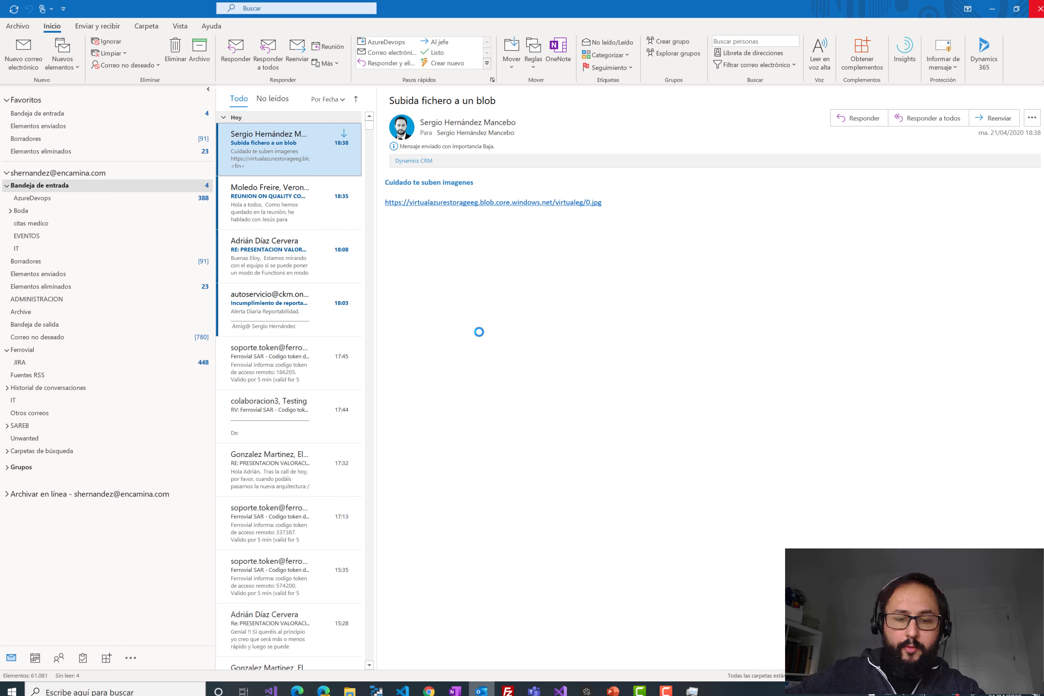
{"action": "left_click", "coordinate": [481, 690]}
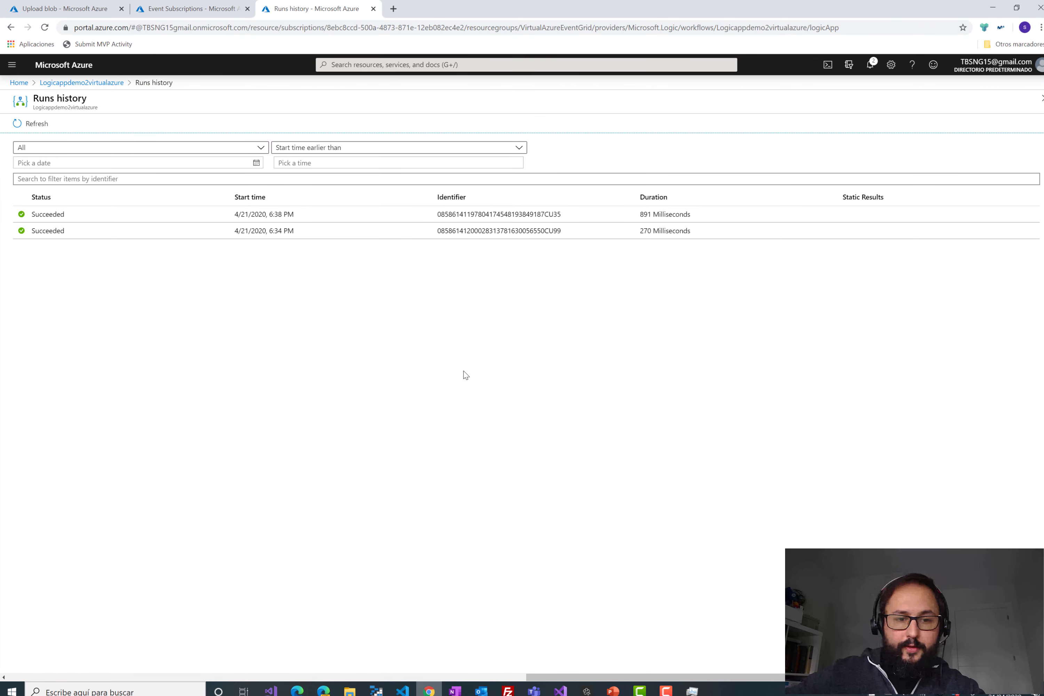
{"action": "key", "text": "ctrl+shift+Tab"}
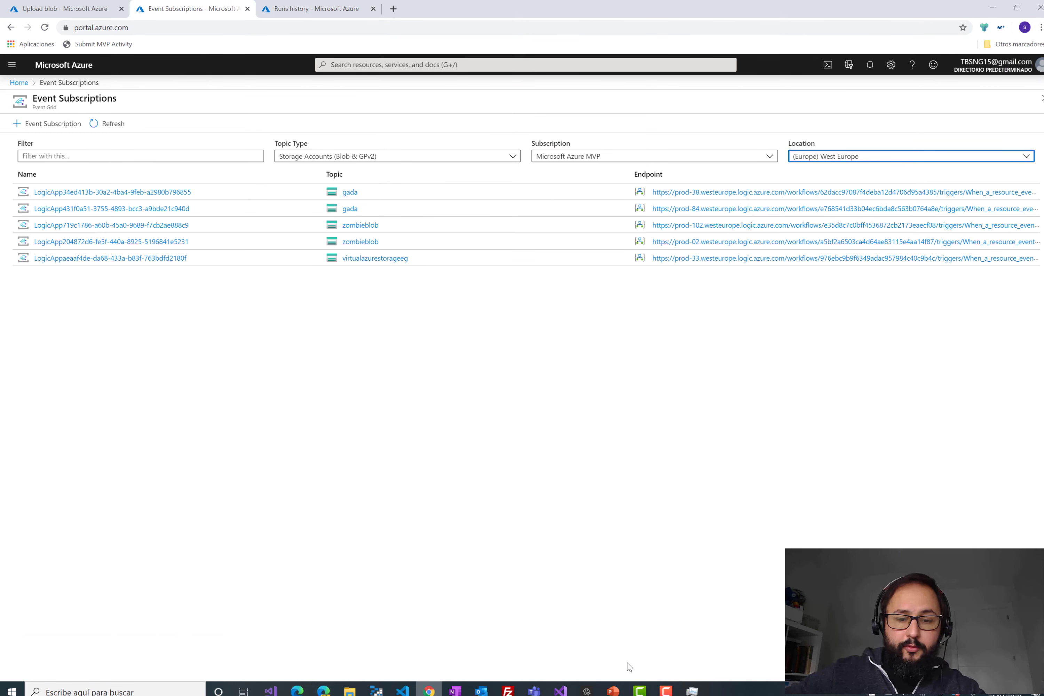
{"action": "left_click", "coordinate": [615, 691]}
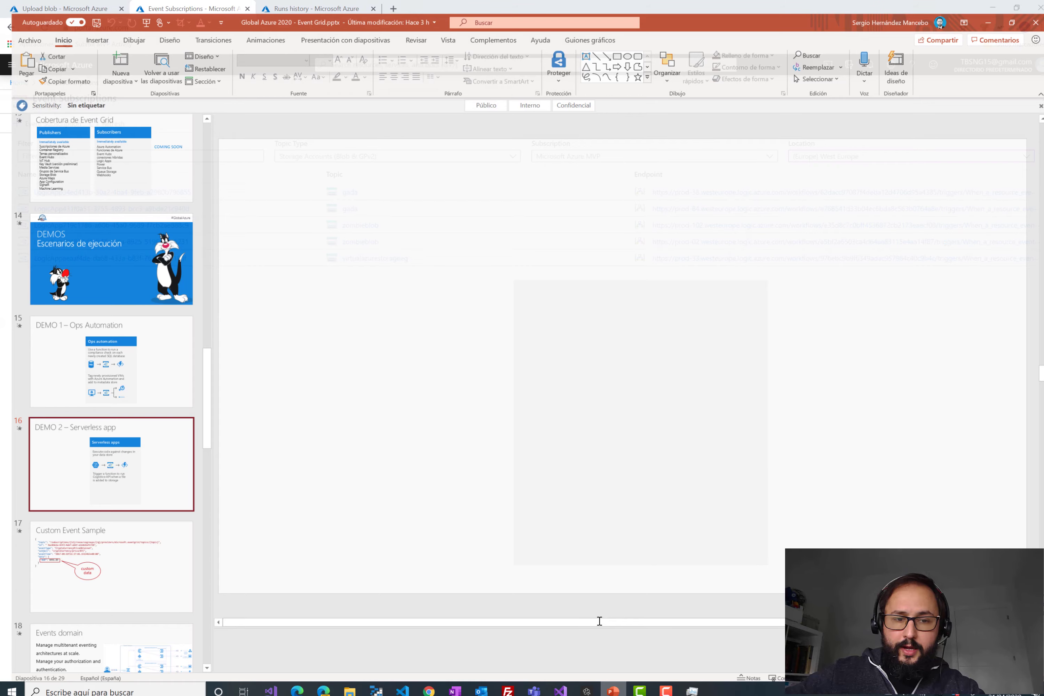
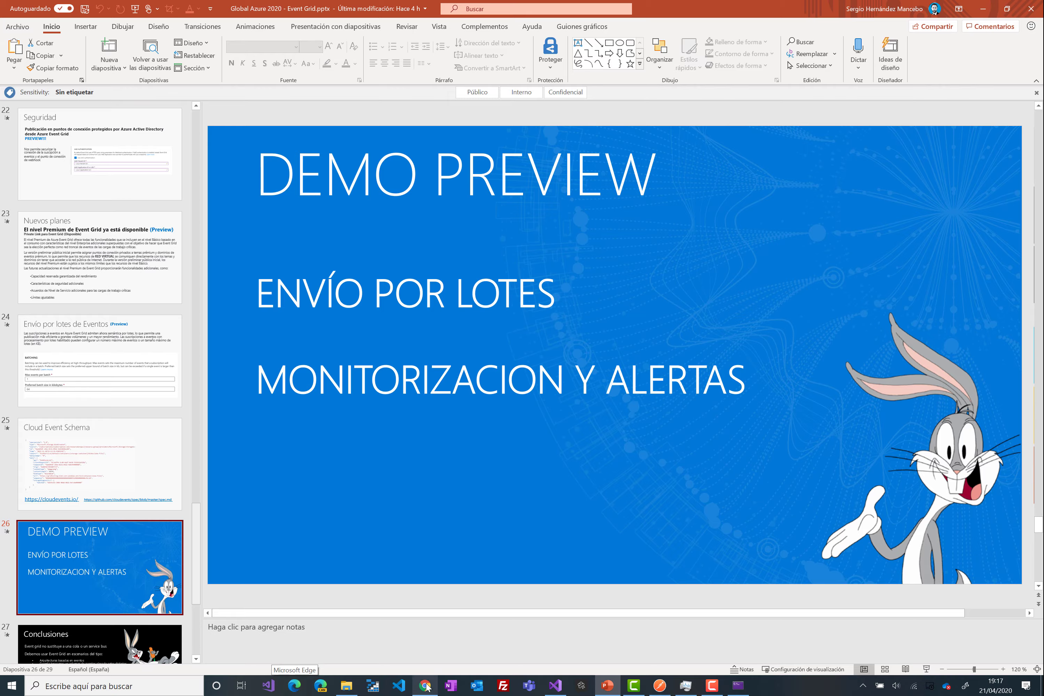
- Leave the PowerPoint slides for the virtualBootcampGridDomain Event Grid domain page in Chrome
{"action": "left_click", "coordinate": [424, 685]}
{"action": "left_click", "coordinate": [170, 9]}
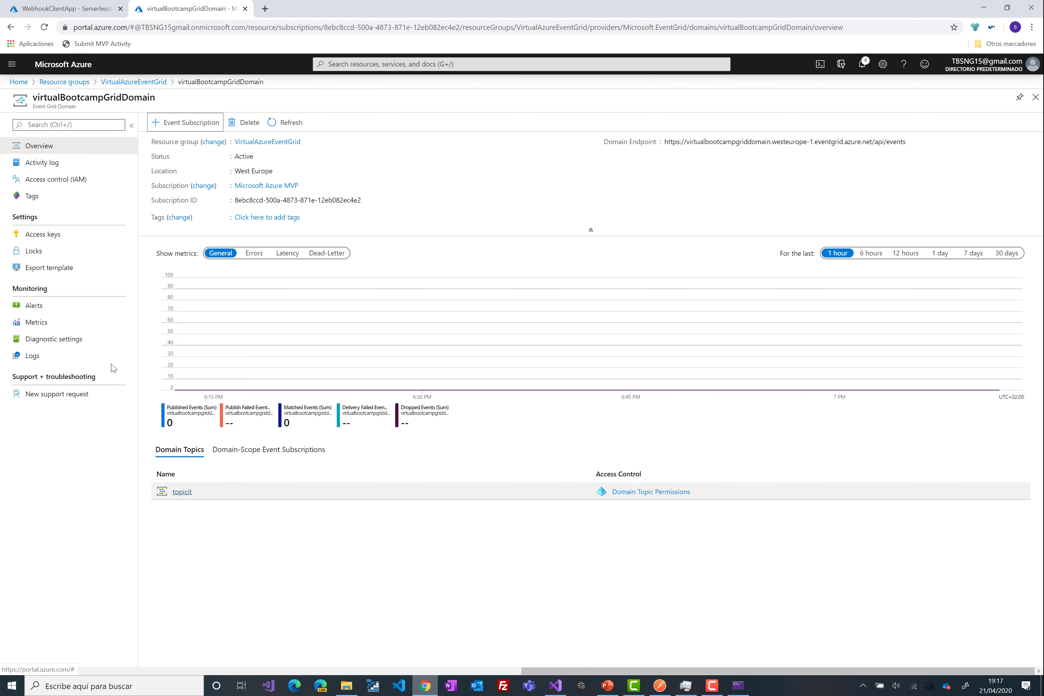
- Glance at the domain's alerts, then open the virtualbootcampTopic Event Grid topic
{"action": "left_click", "coordinate": [47, 309]}
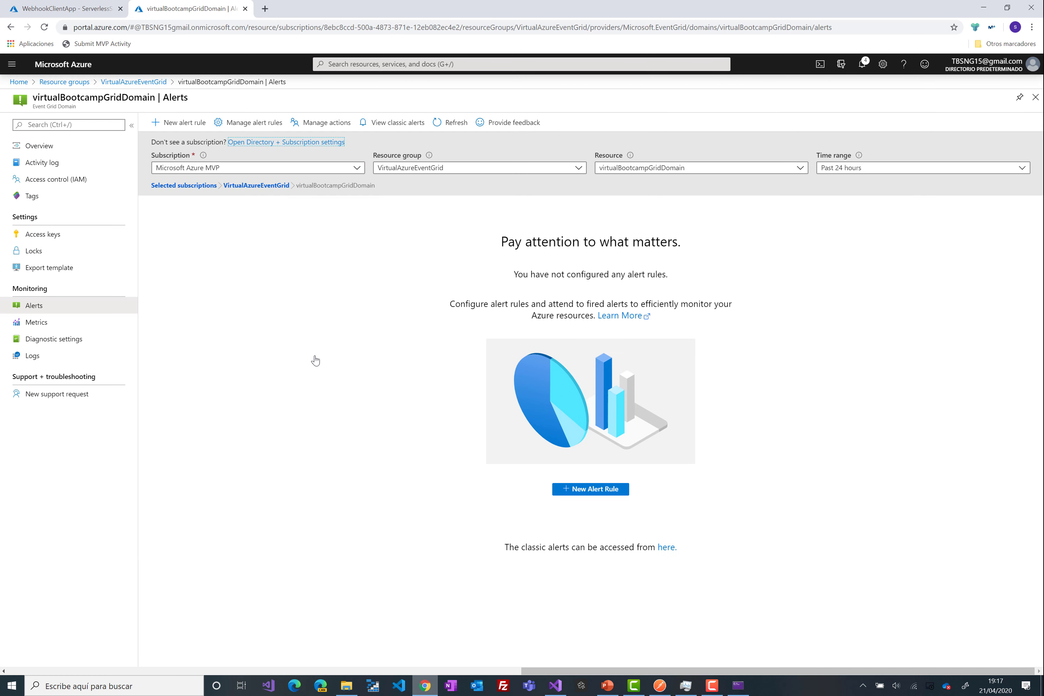
{"action": "left_click", "coordinate": [1035, 98]}
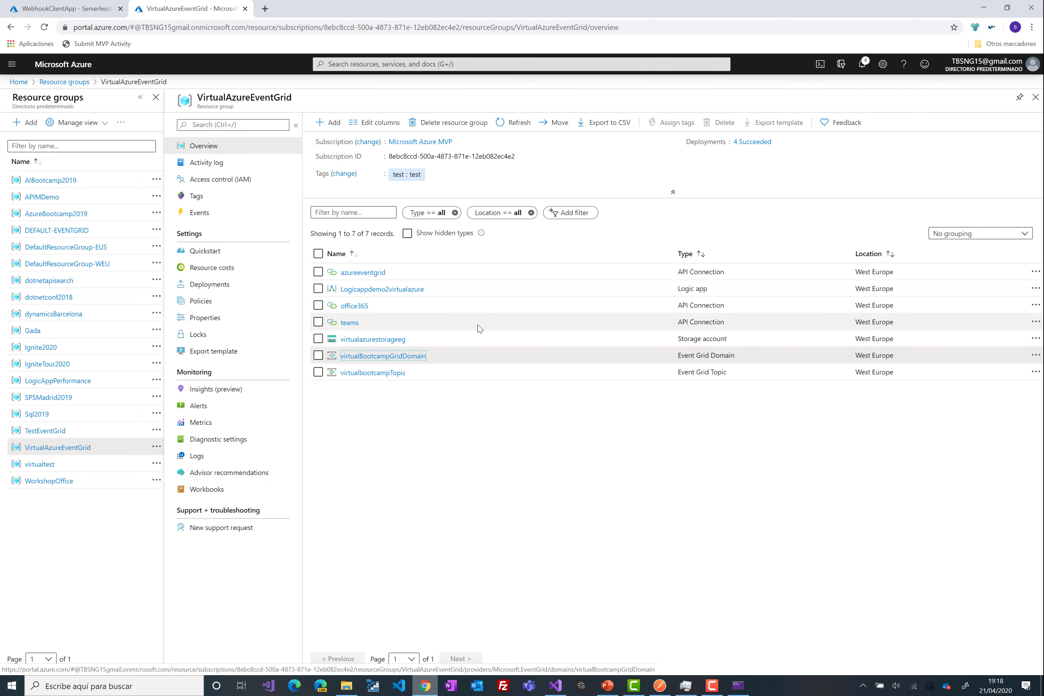
{"action": "left_click", "coordinate": [382, 374]}
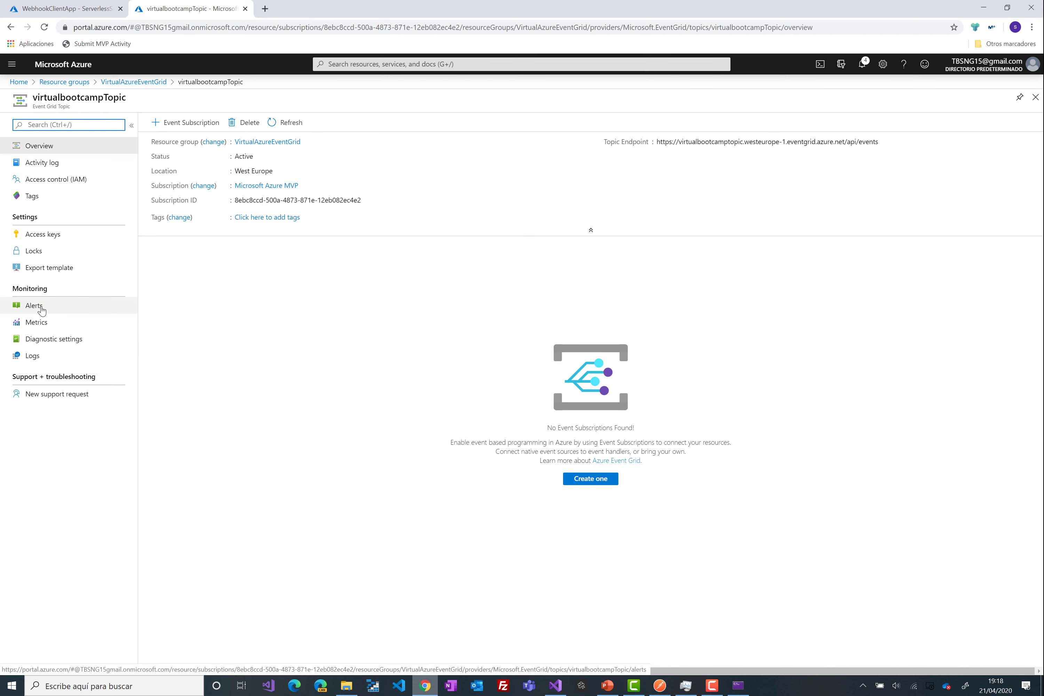
- Review the Sev 3 'New published alert' details for virtualbootcampTopic, then close the alert blades
{"action": "left_click", "coordinate": [42, 310]}
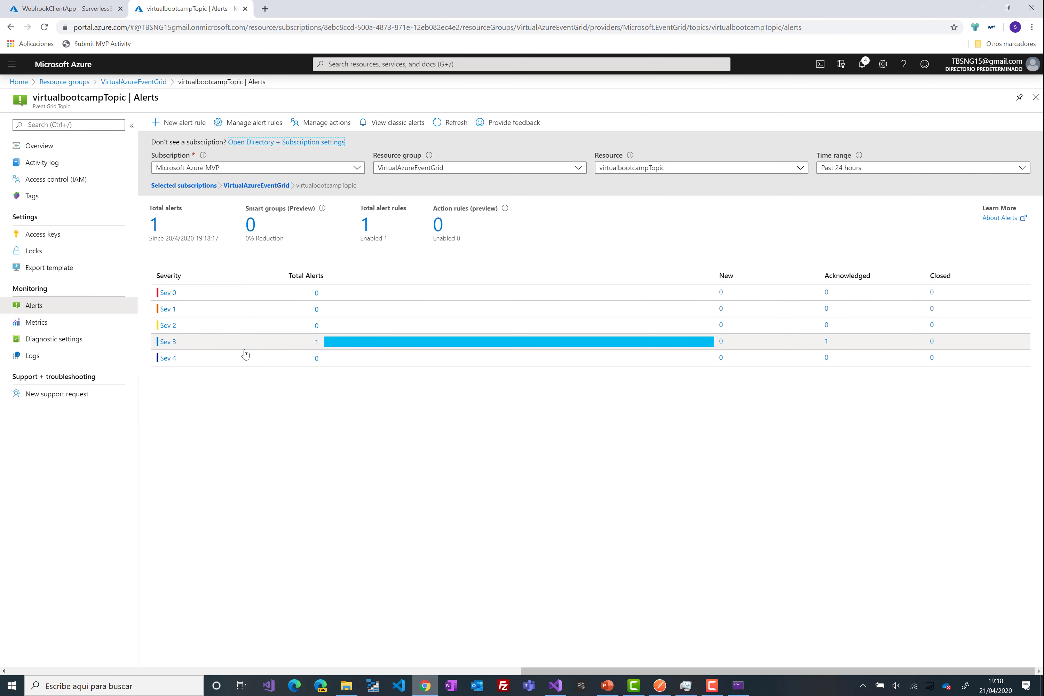
{"action": "left_click", "coordinate": [304, 346]}
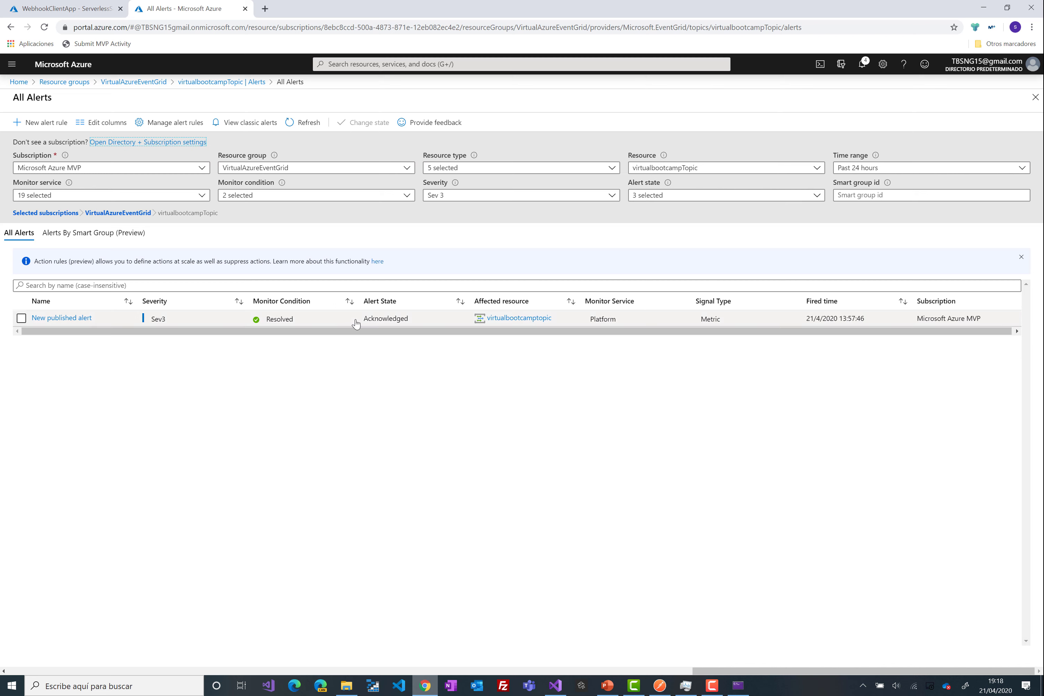
{"action": "left_click", "coordinate": [215, 320]}
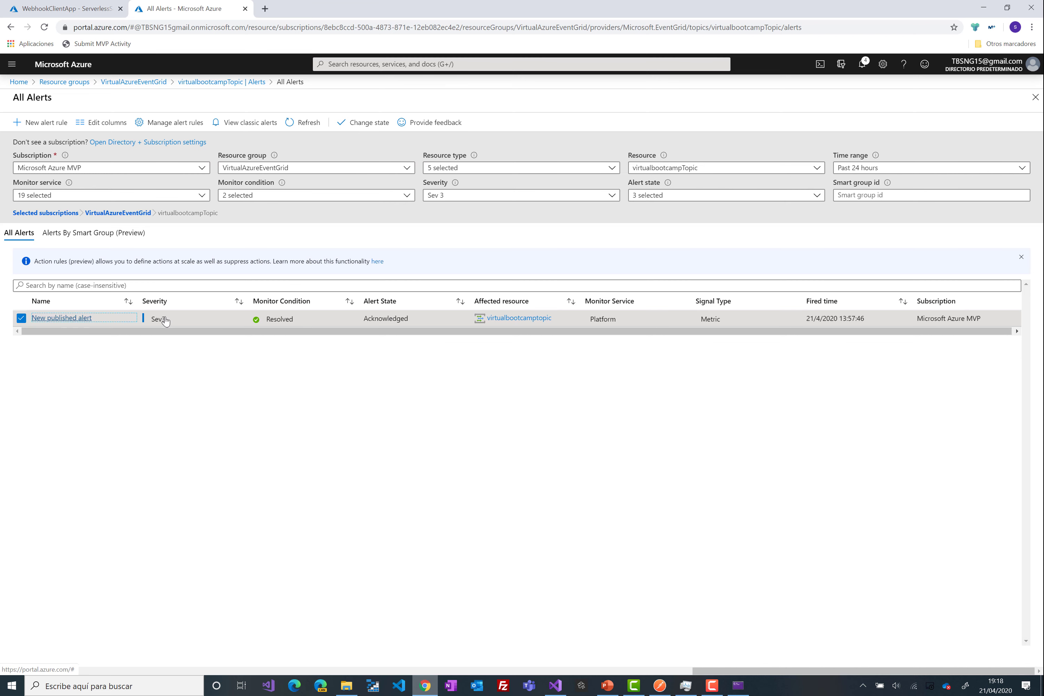
{"action": "left_click", "coordinate": [462, 318]}
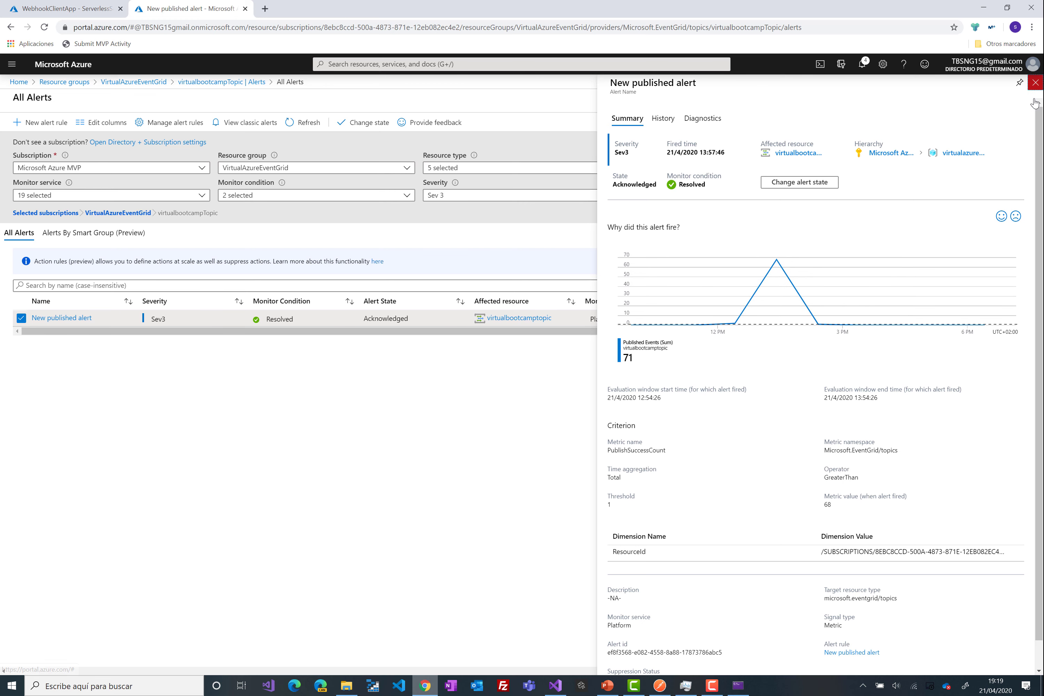
{"action": "left_click", "coordinate": [1034, 84]}
{"action": "left_click", "coordinate": [1034, 100]}
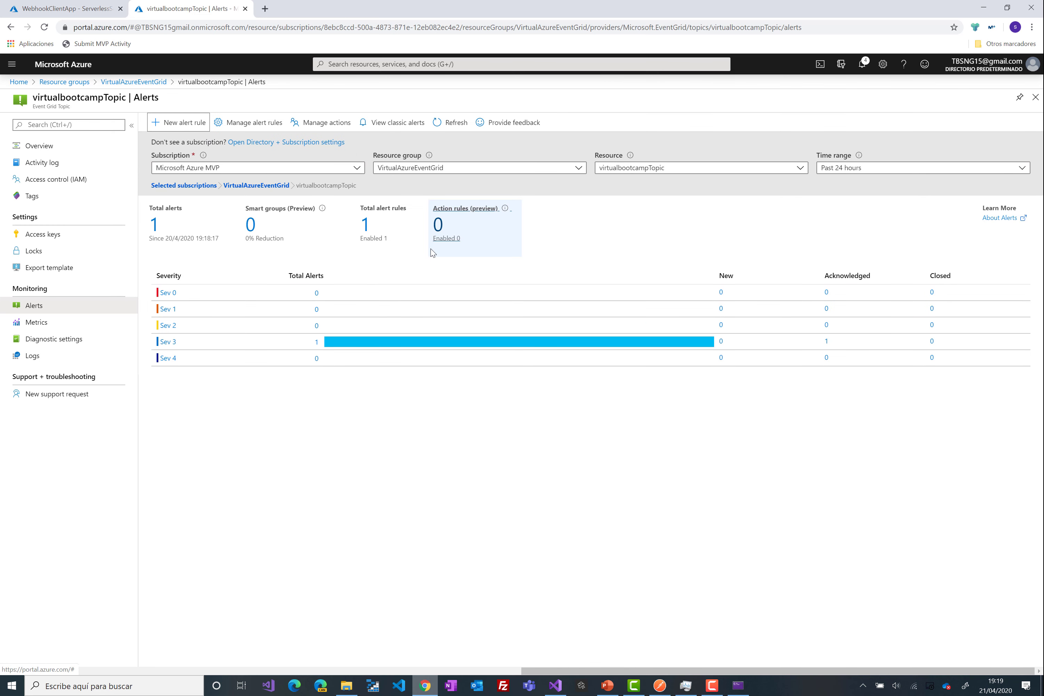
- Create a new alert rule and choose the Delivered Events metric as its condition signal
{"action": "left_click", "coordinate": [176, 129]}
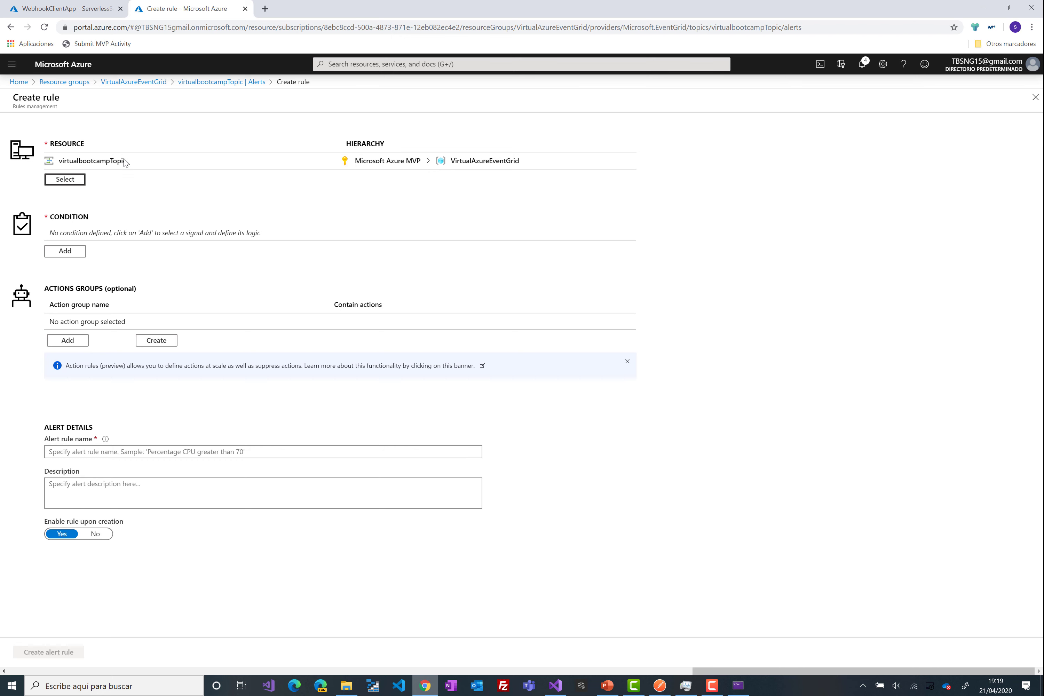
{"action": "left_click", "coordinate": [80, 252]}
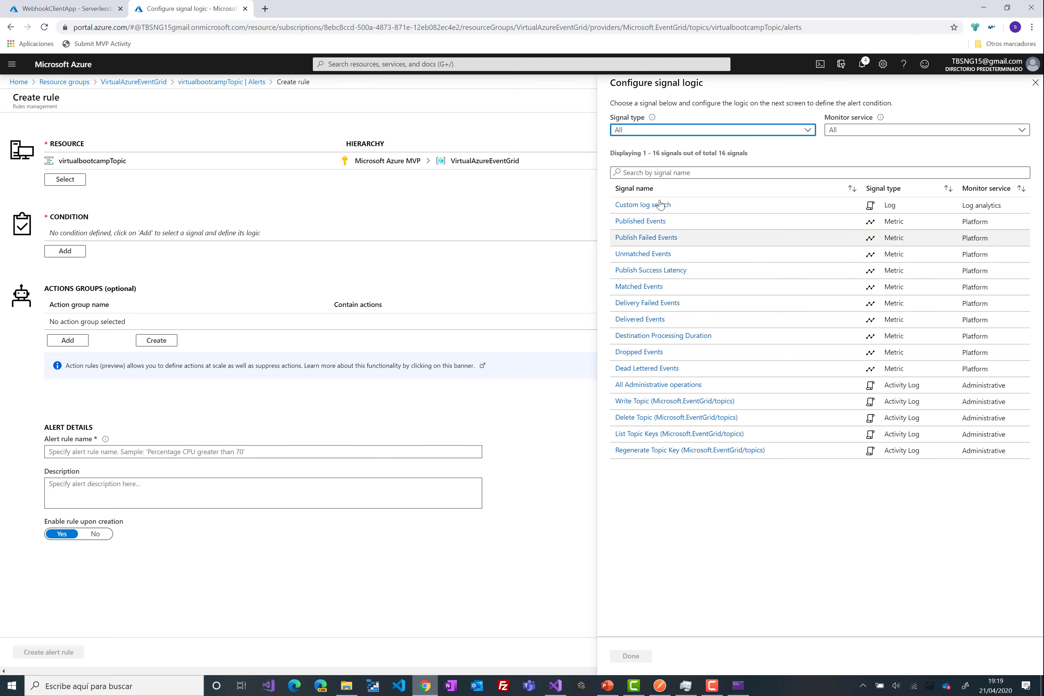
{"action": "left_click", "coordinate": [673, 167]}
{"action": "left_click", "coordinate": [754, 133]}
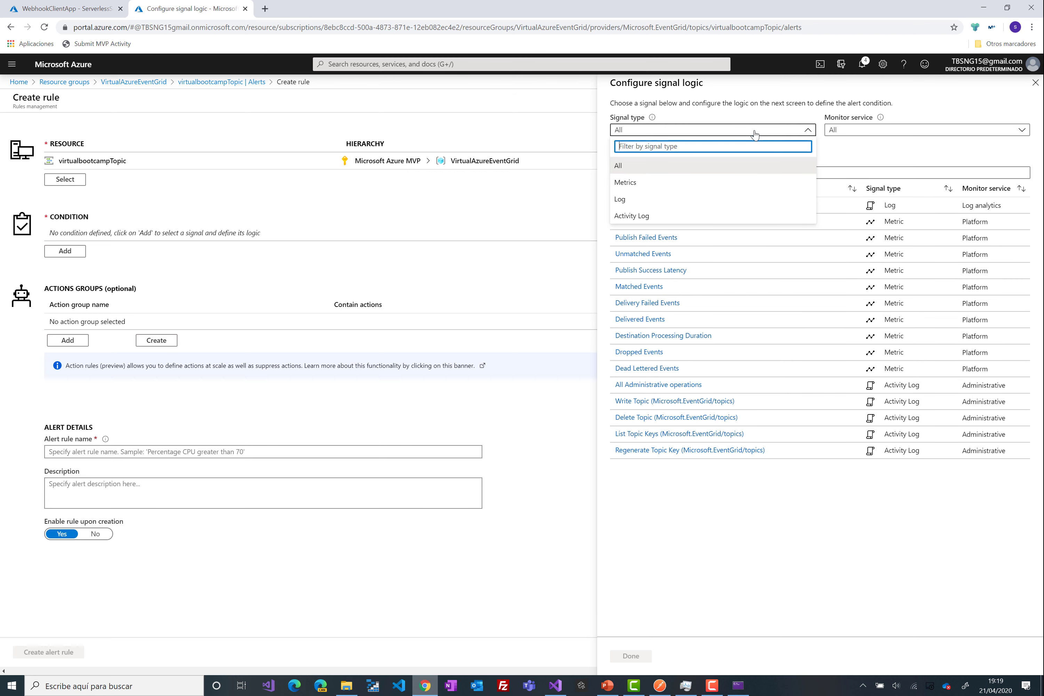
{"action": "left_click", "coordinate": [678, 183]}
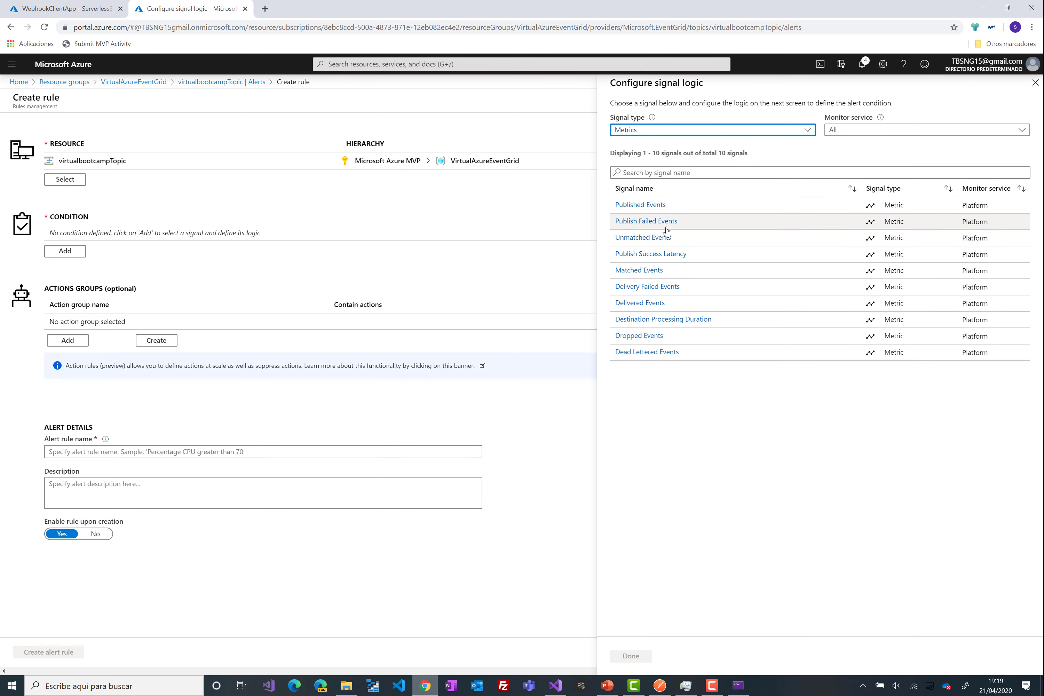
{"action": "left_click", "coordinate": [691, 304]}
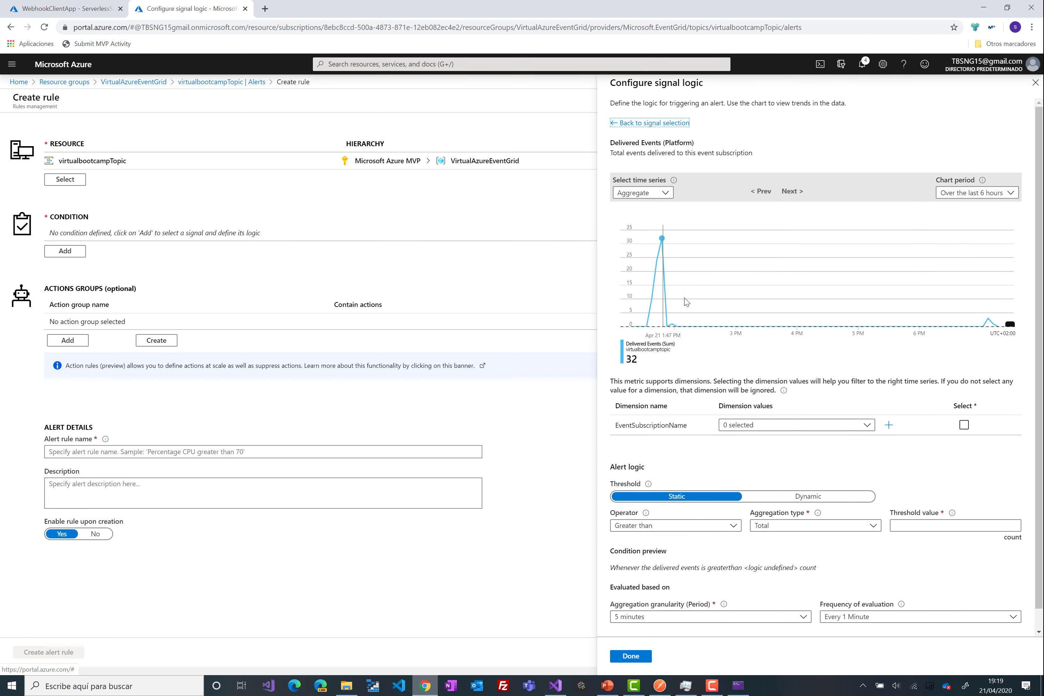
- Include all event subscriptions, set threshold 40 and 6-hour aggregation granularity
{"action": "left_click", "coordinate": [771, 425]}
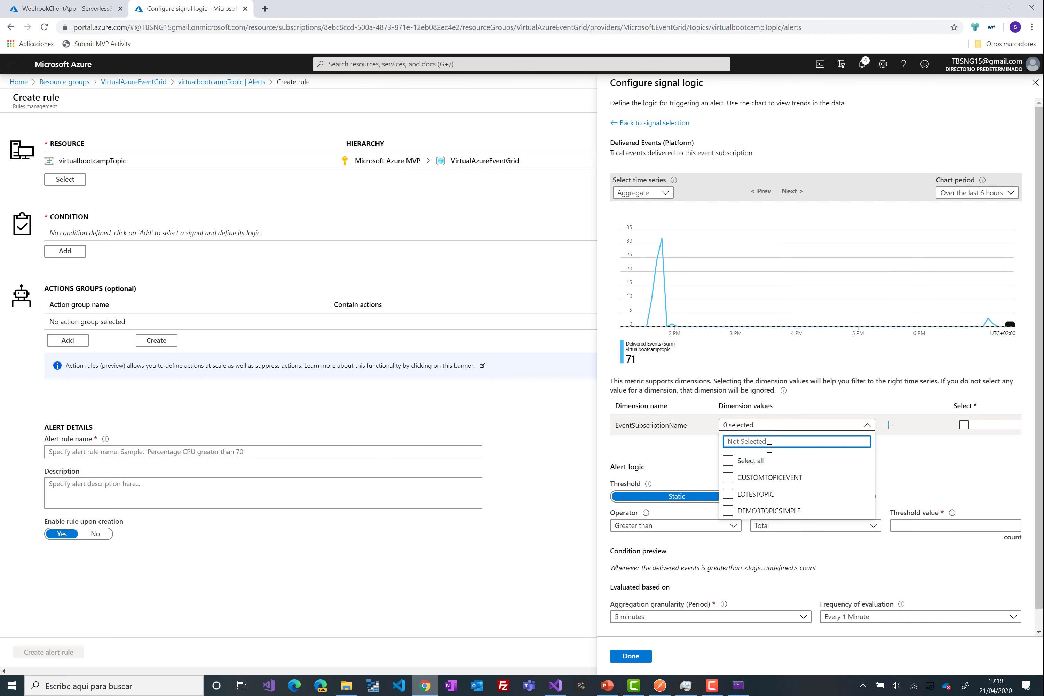
{"action": "left_click", "coordinate": [751, 465]}
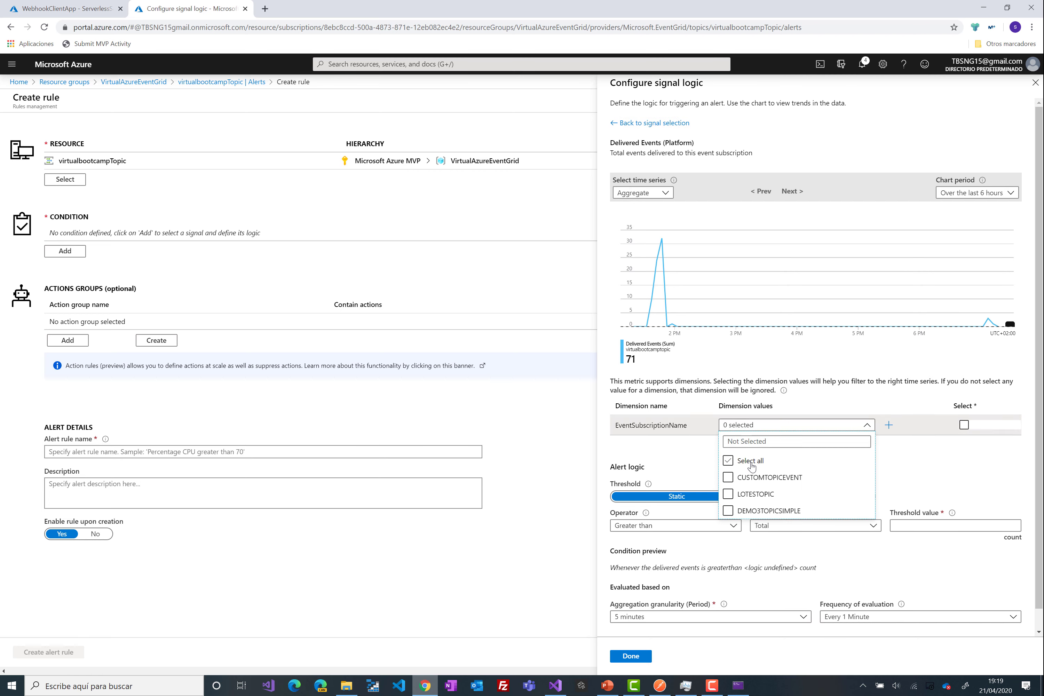
{"action": "left_click", "coordinate": [915, 456]}
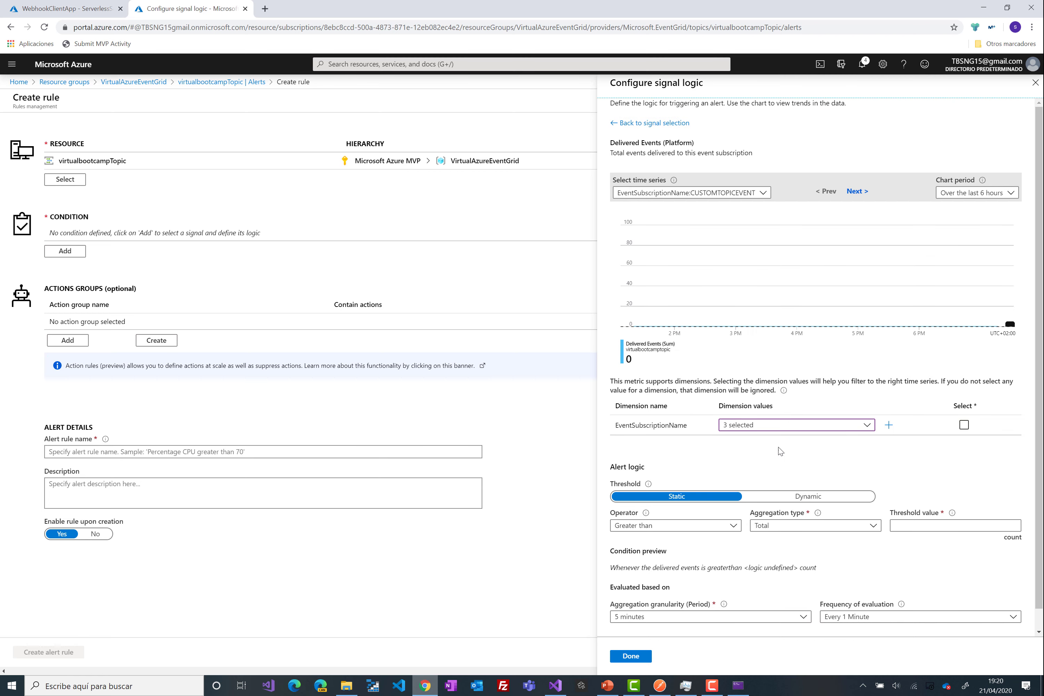
{"action": "left_click", "coordinate": [793, 426]}
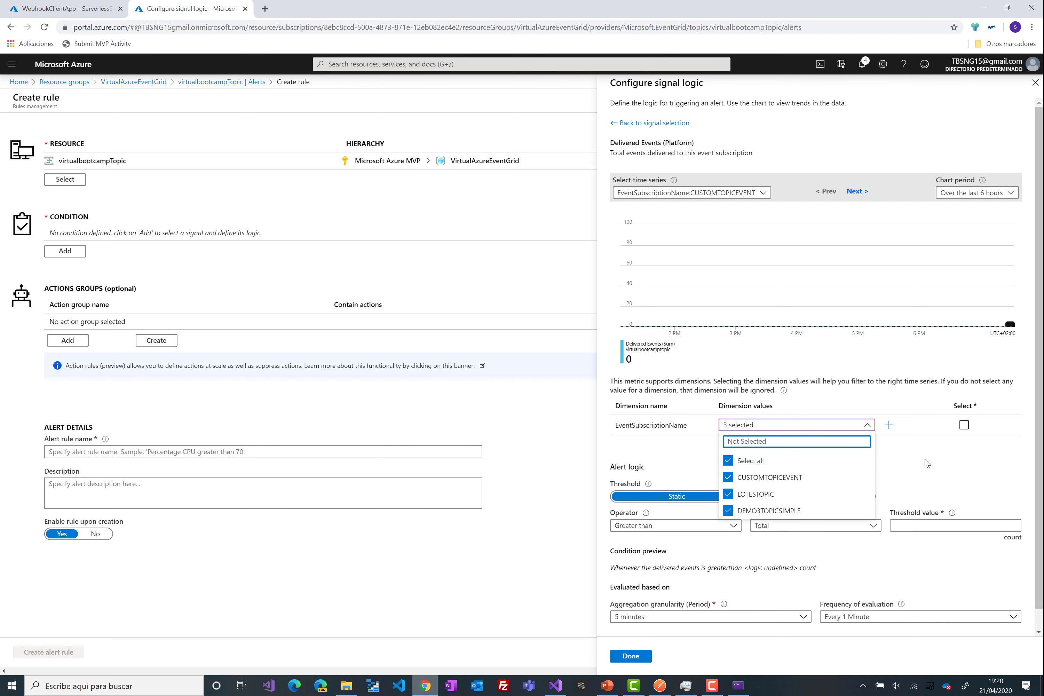
{"action": "left_click", "coordinate": [902, 474]}
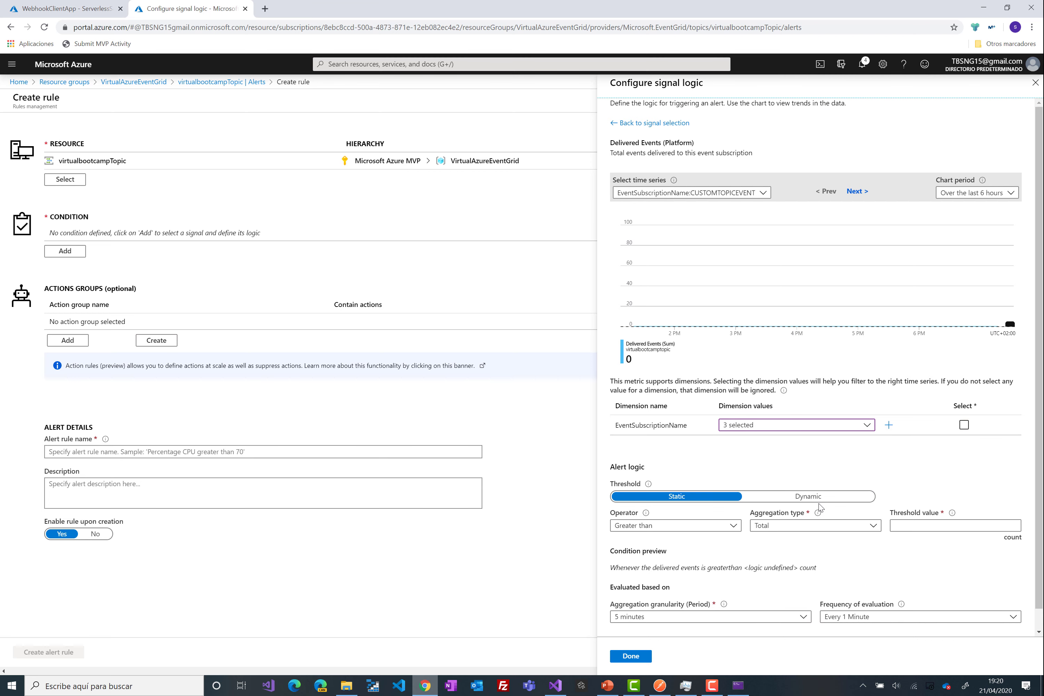
{"action": "left_click", "coordinate": [904, 528]}
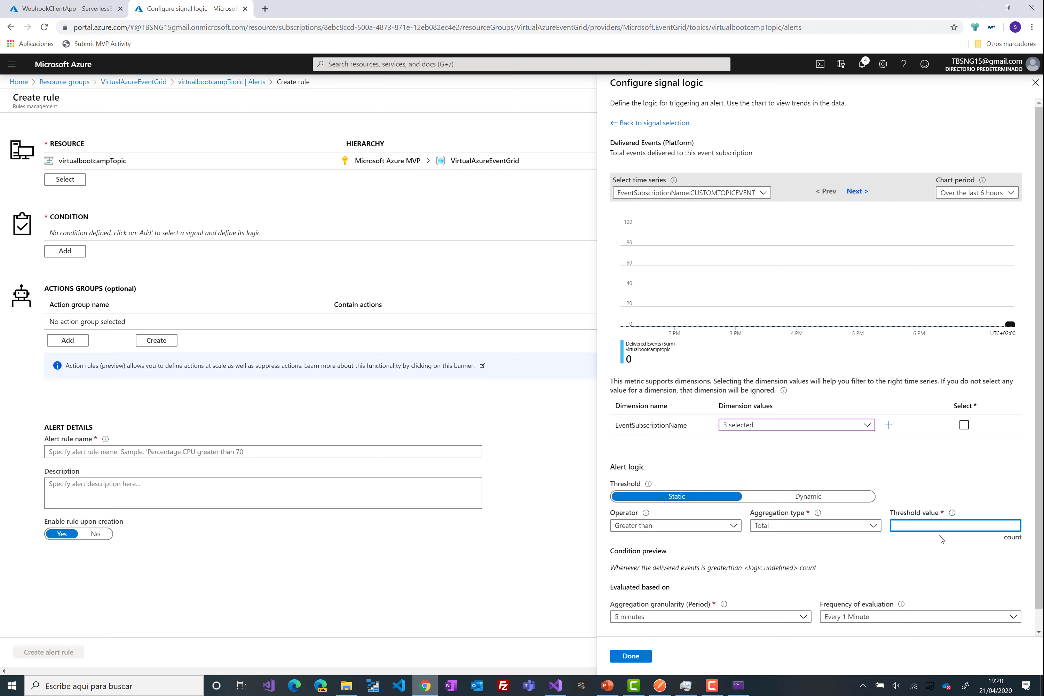
{"action": "type", "text": "40"}
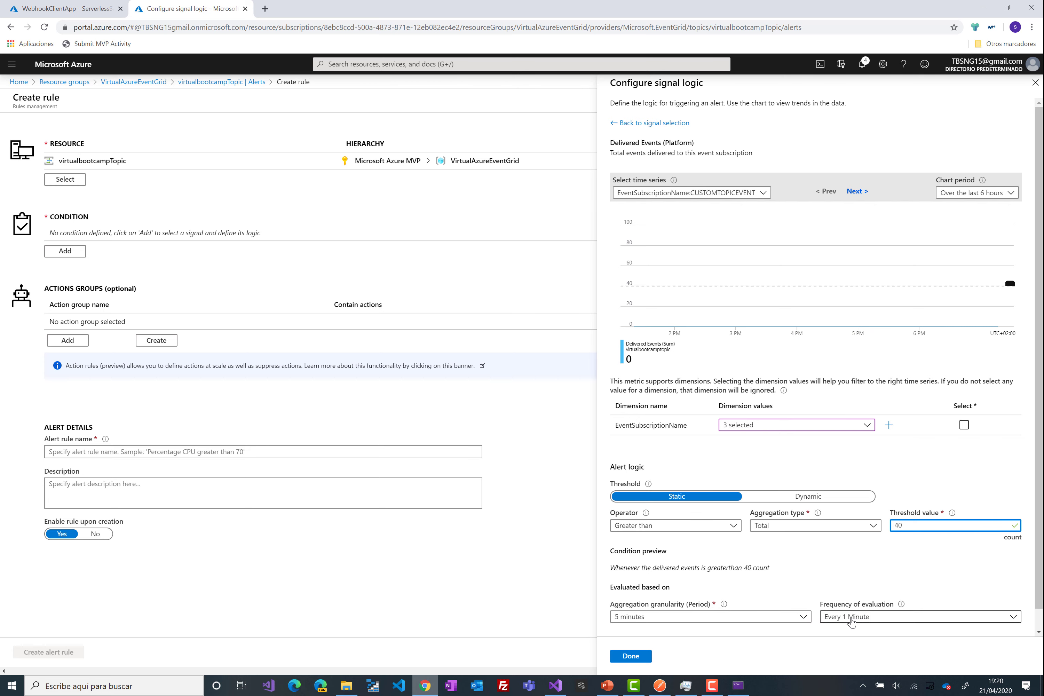
{"action": "left_click", "coordinate": [734, 624]}
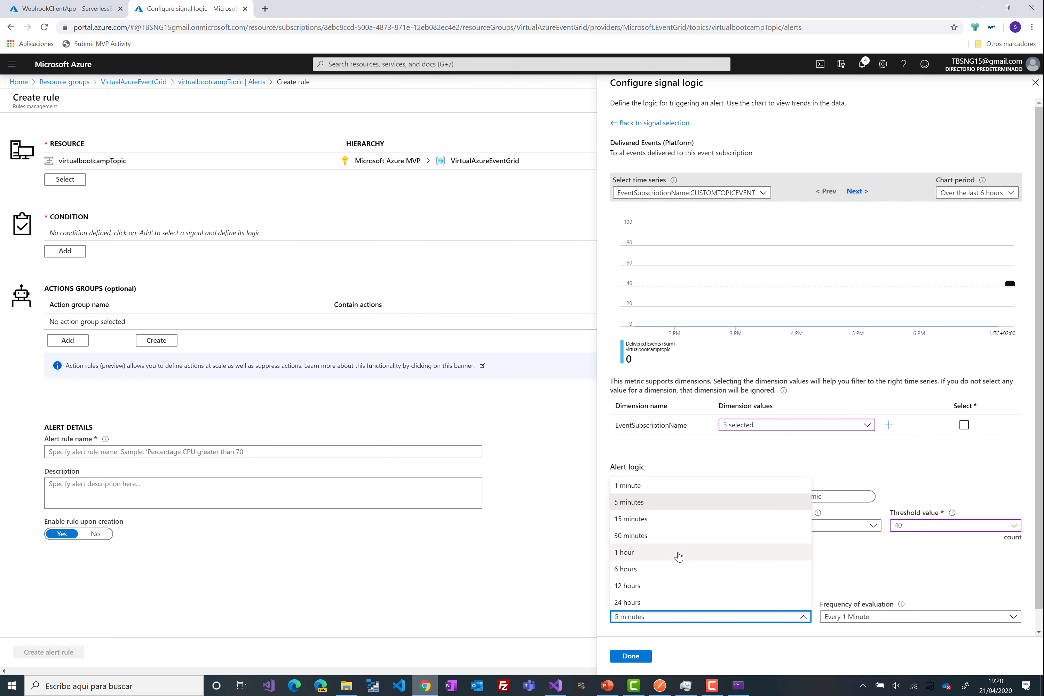
{"action": "left_click", "coordinate": [677, 569]}
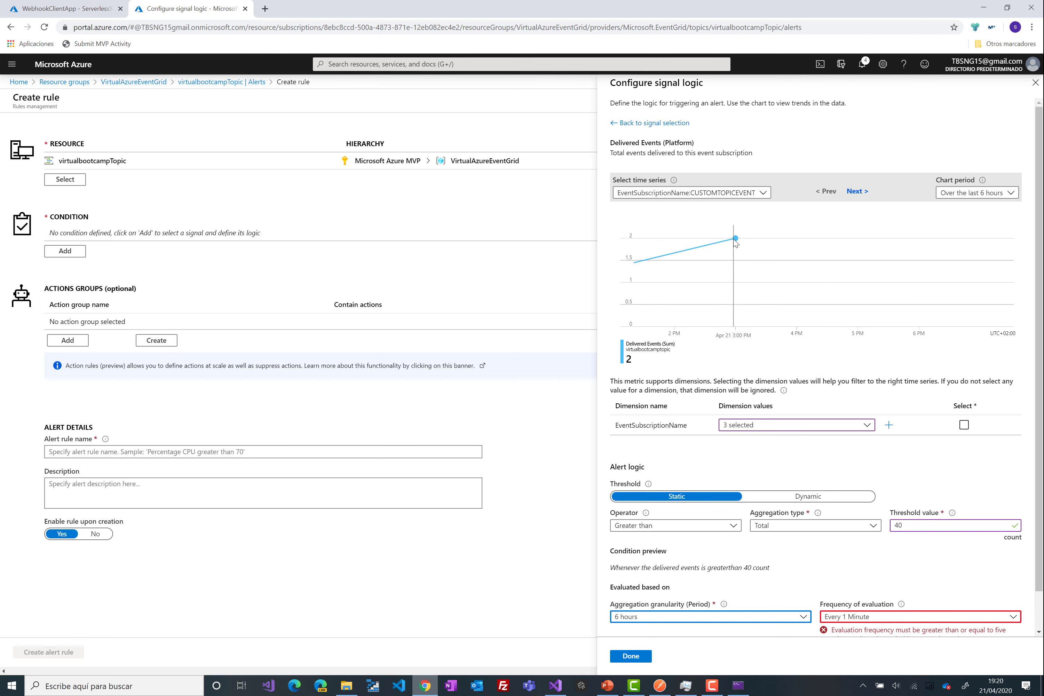
- Narrow the subscription filter to LOTESTOPIC and DEMO3TOPICSIMPLE, evaluating every 5 minutes
{"action": "left_click", "coordinate": [783, 426]}
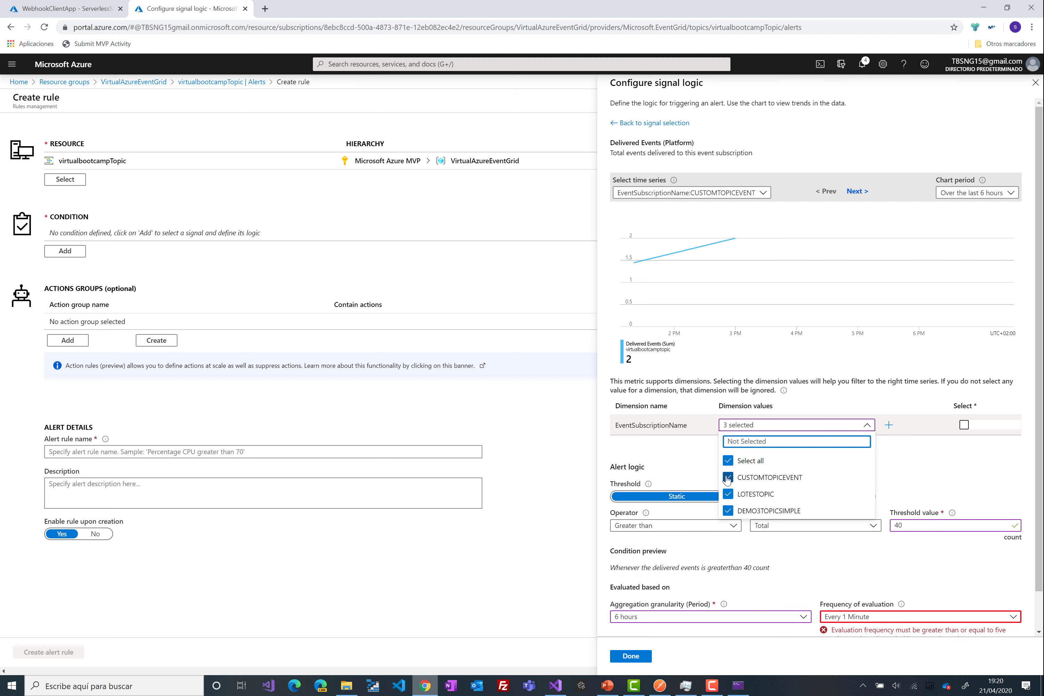
{"action": "left_click", "coordinate": [728, 461]}
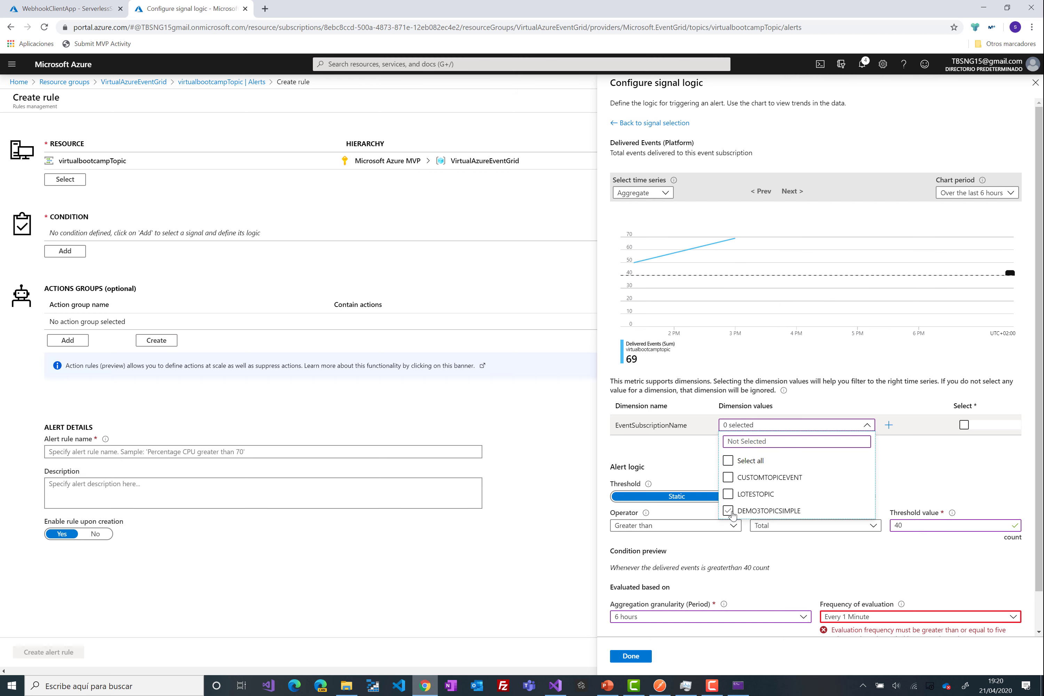
{"action": "left_click", "coordinate": [734, 479]}
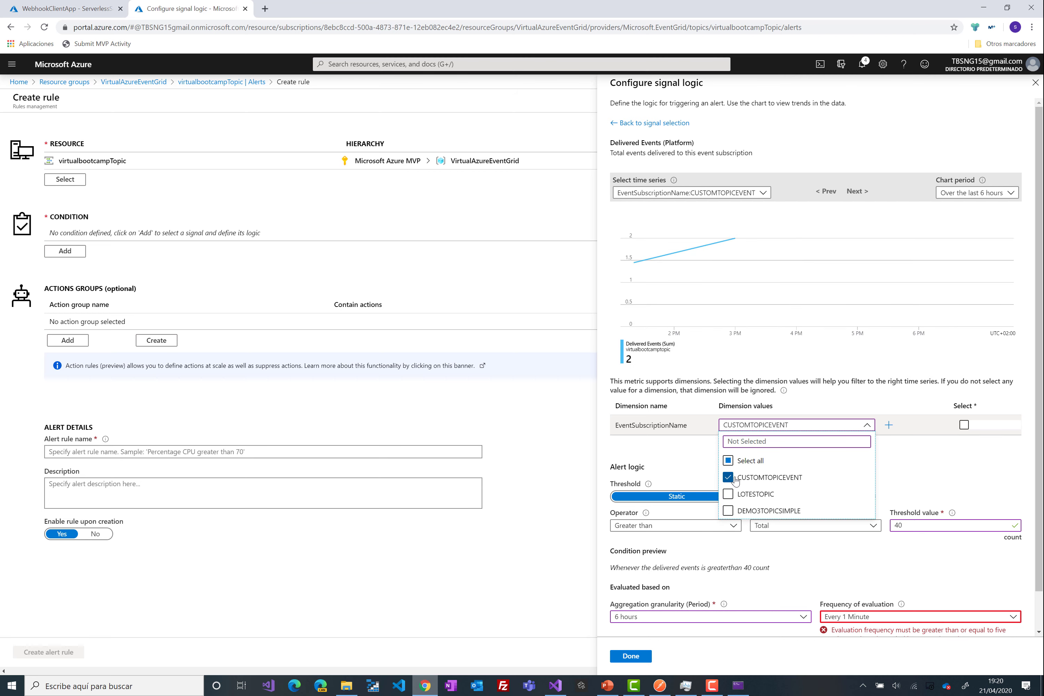
{"action": "left_click", "coordinate": [728, 494]}
{"action": "left_click", "coordinate": [729, 511]}
{"action": "left_click", "coordinate": [728, 477]}
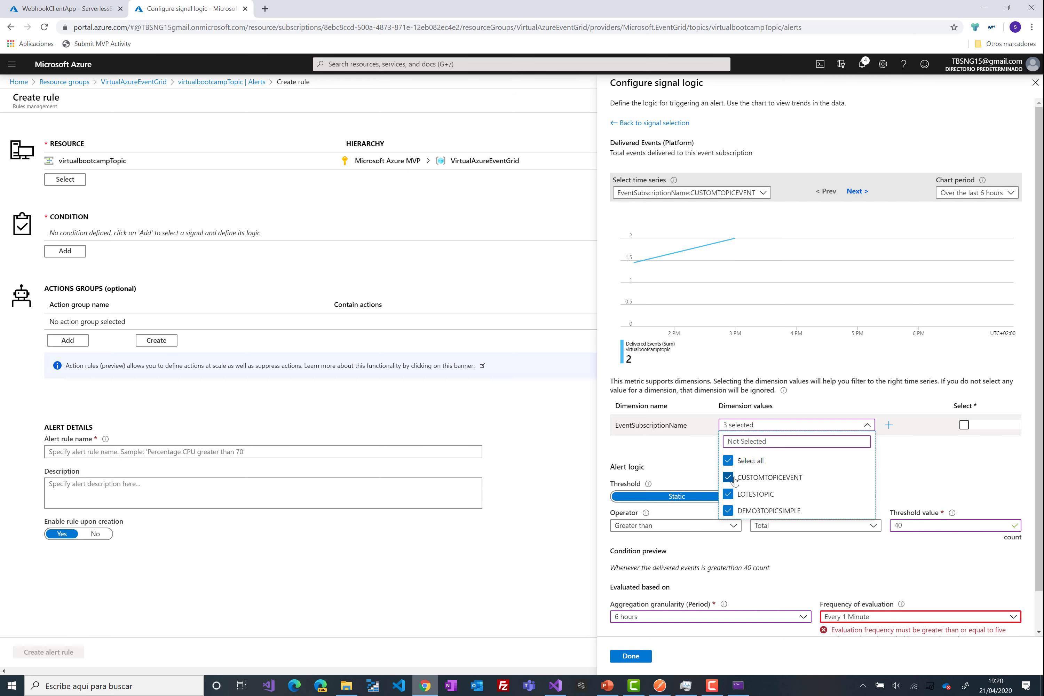
{"action": "left_click", "coordinate": [936, 463]}
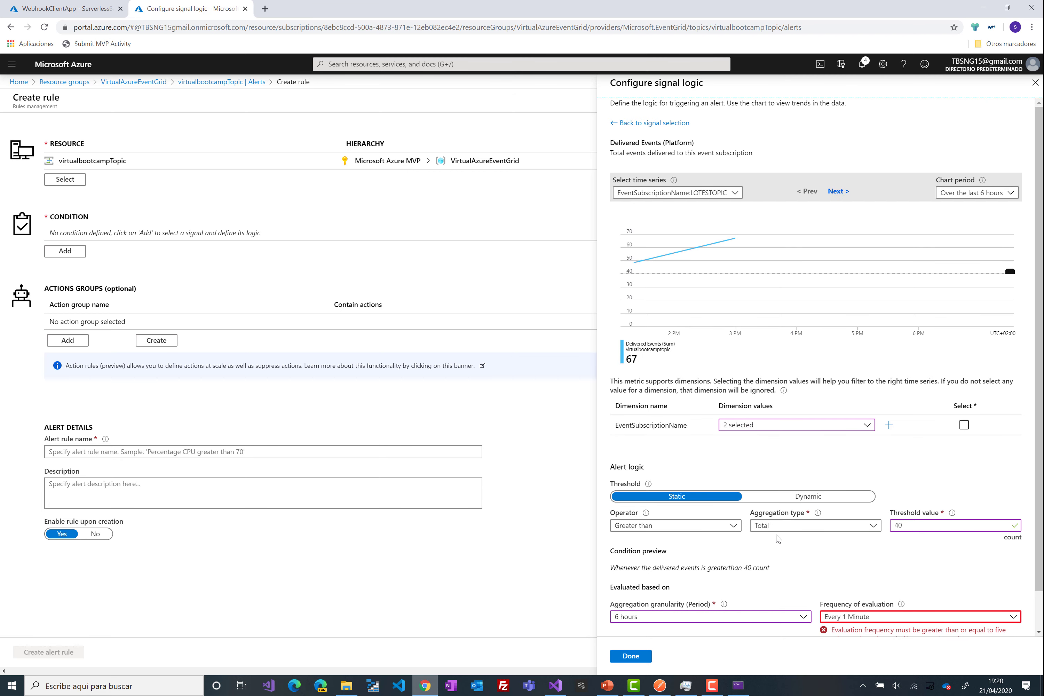
{"action": "left_click", "coordinate": [772, 425]}
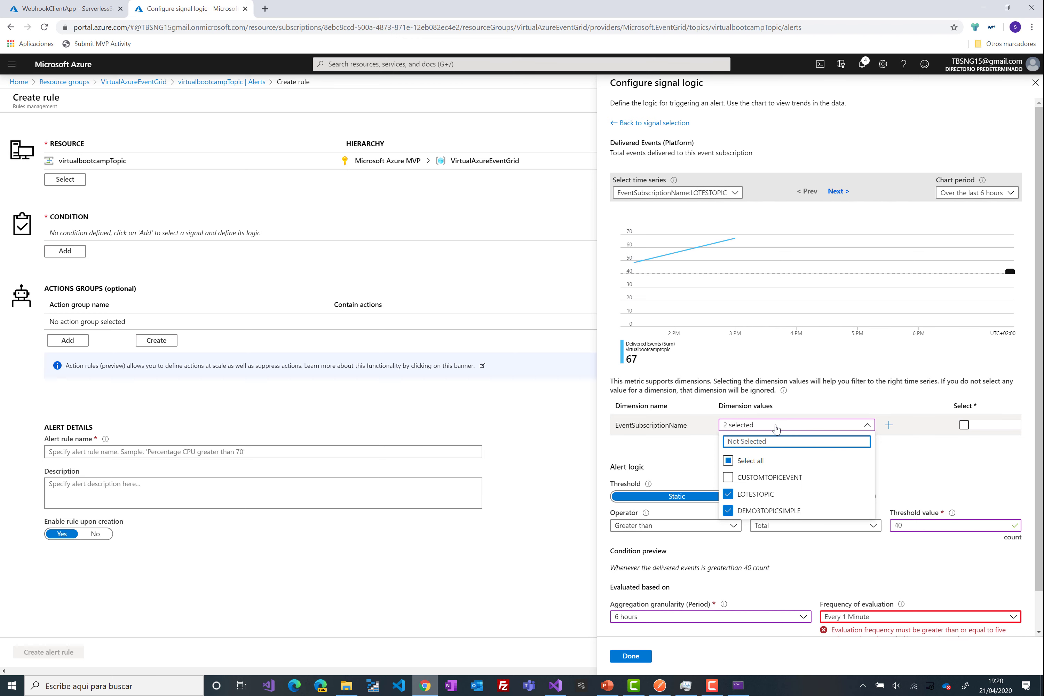
{"action": "left_click", "coordinate": [950, 481]}
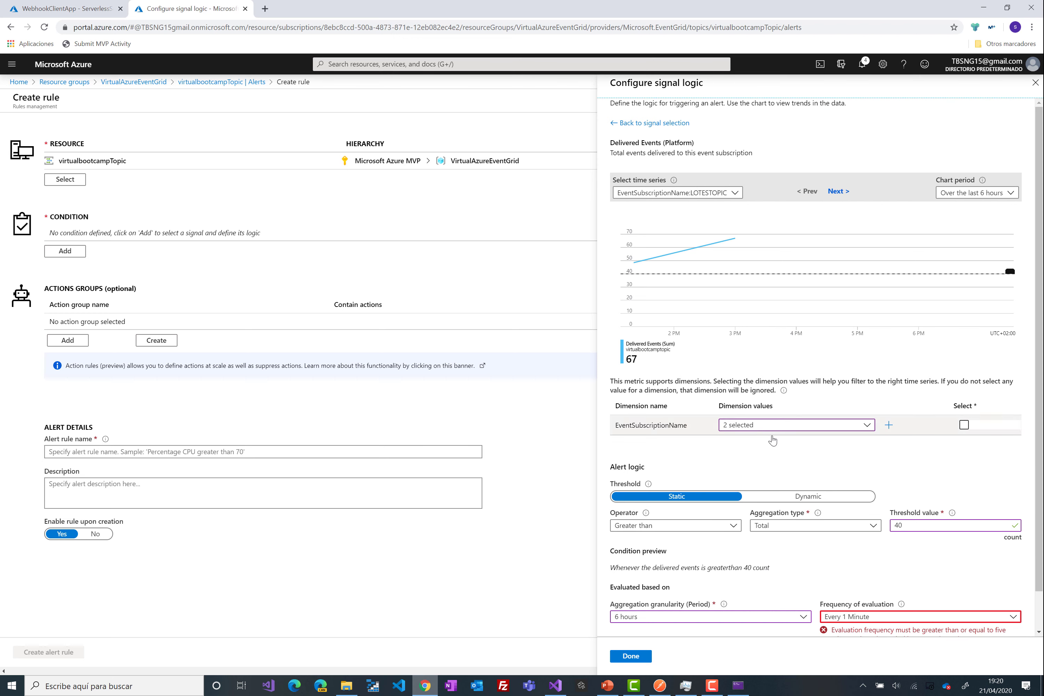
{"action": "left_click", "coordinate": [878, 618]}
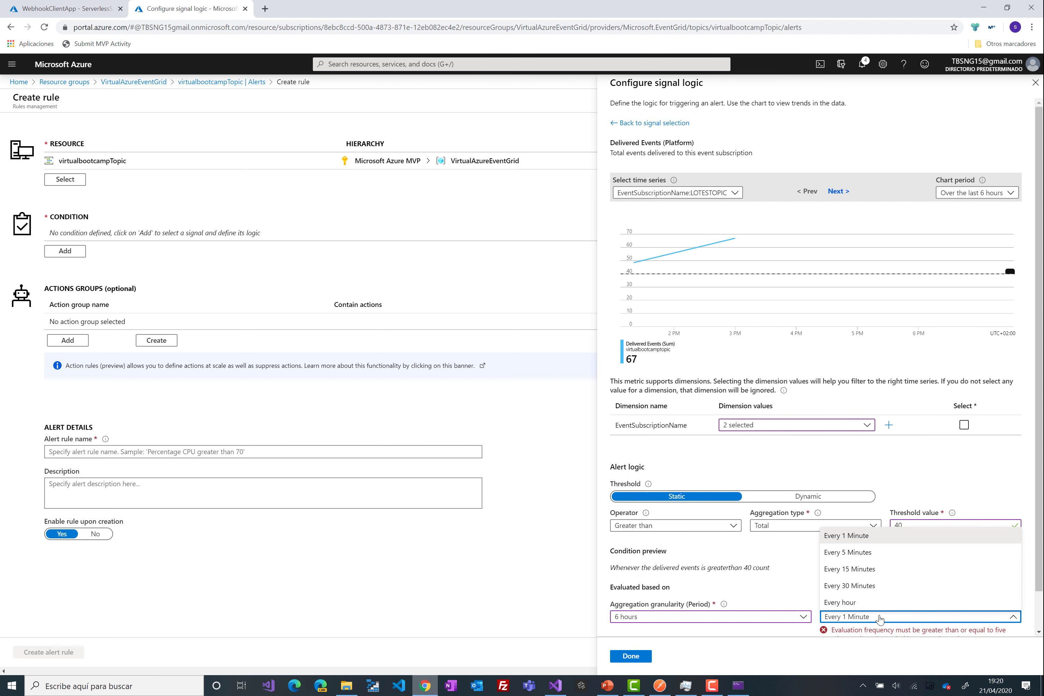
{"action": "left_click", "coordinate": [853, 556]}
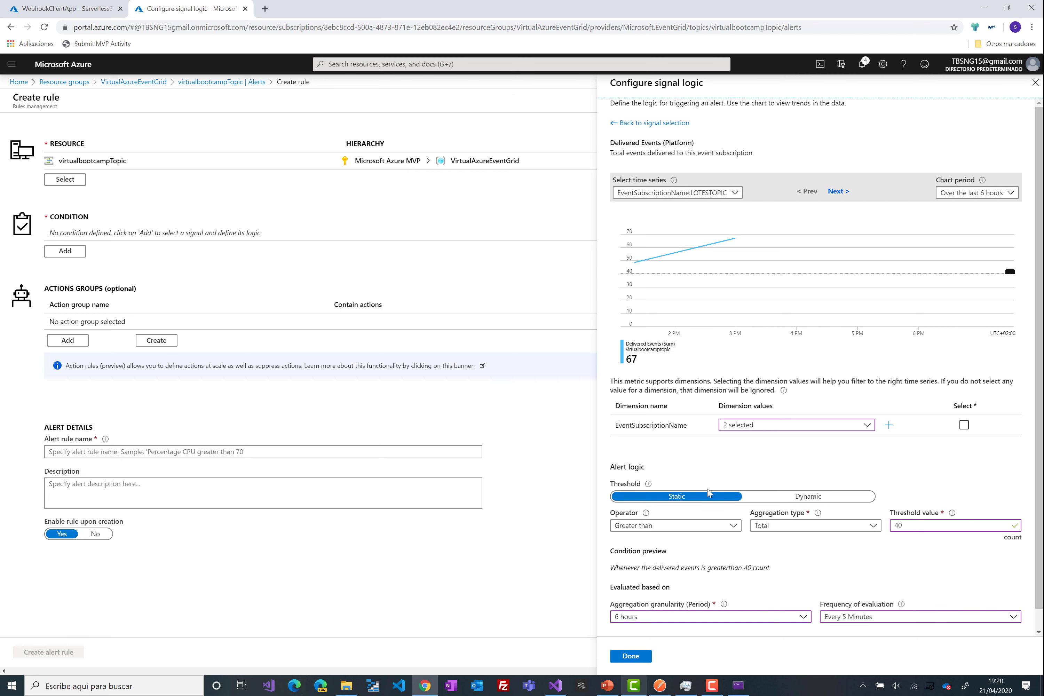
- Close the signal logic, discarding the unsaved condition edits, and close the new alert rule
{"action": "left_click", "coordinate": [1035, 83]}
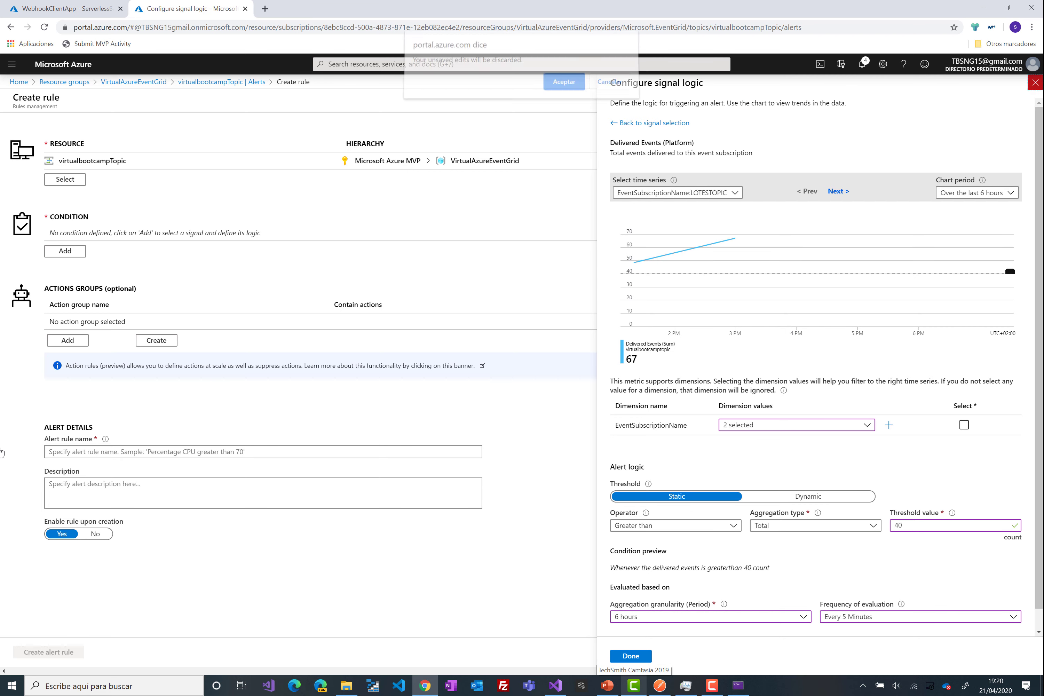
{"action": "left_click", "coordinate": [561, 86]}
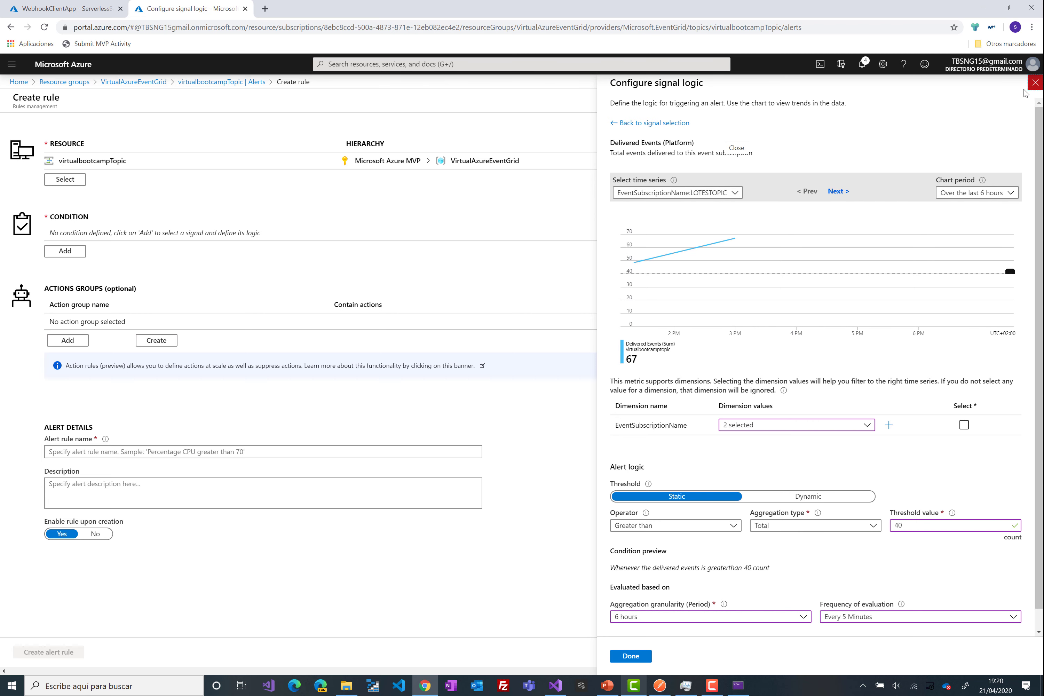
{"action": "left_click", "coordinate": [1035, 97]}
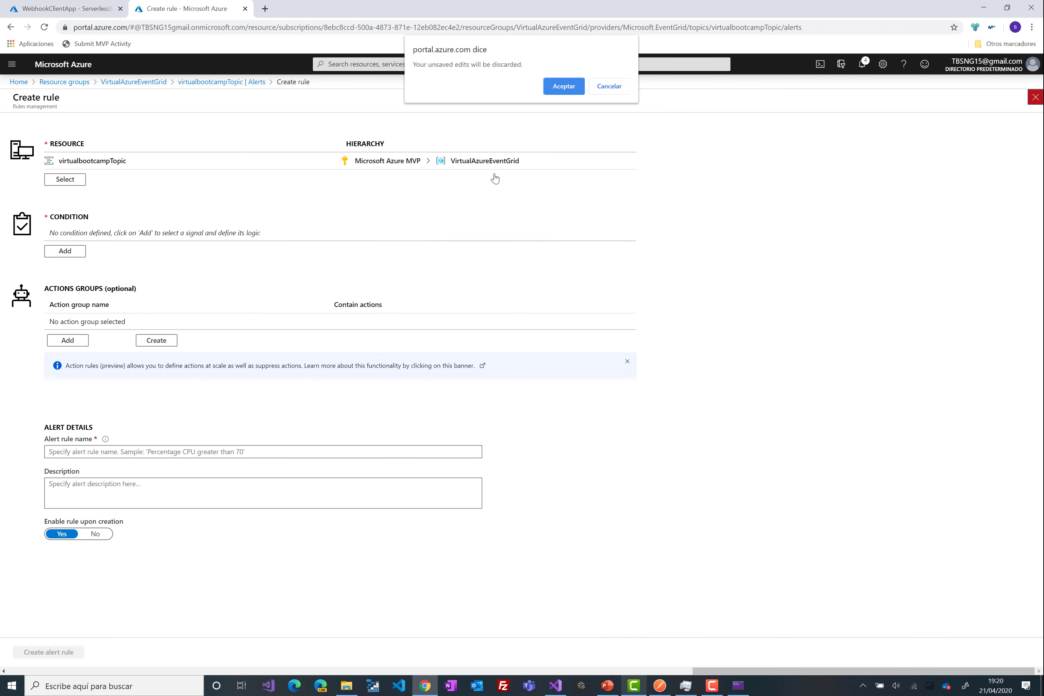
- Discard the unfinished alert rule and return to the virtualbootcampTopic overview
{"action": "left_click", "coordinate": [562, 89]}
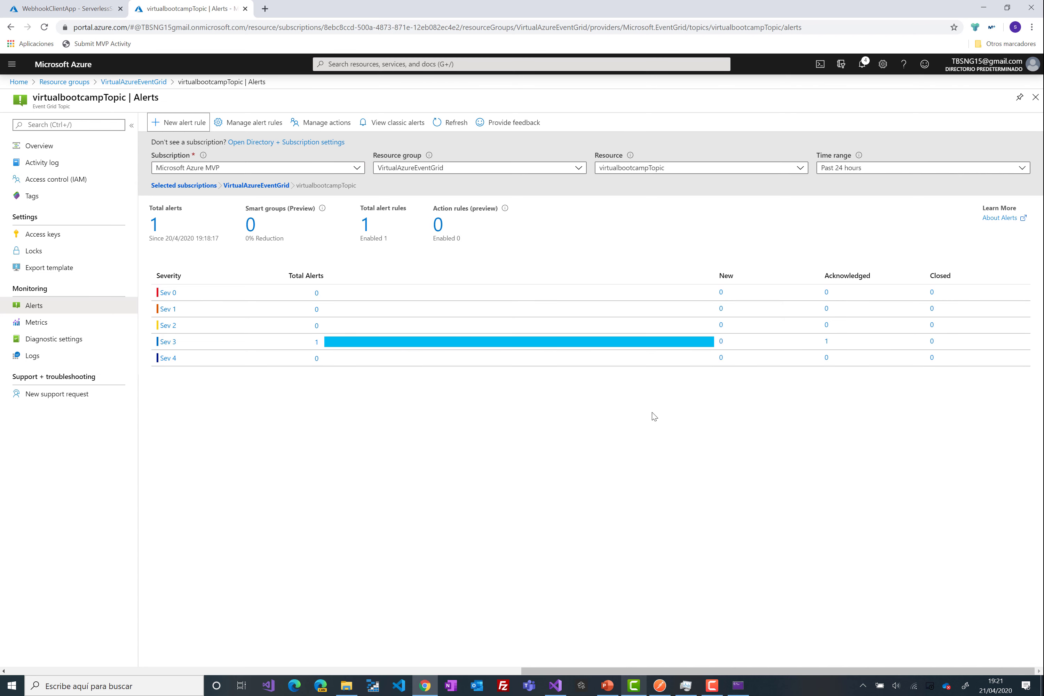
{"action": "left_click", "coordinate": [490, 415]}
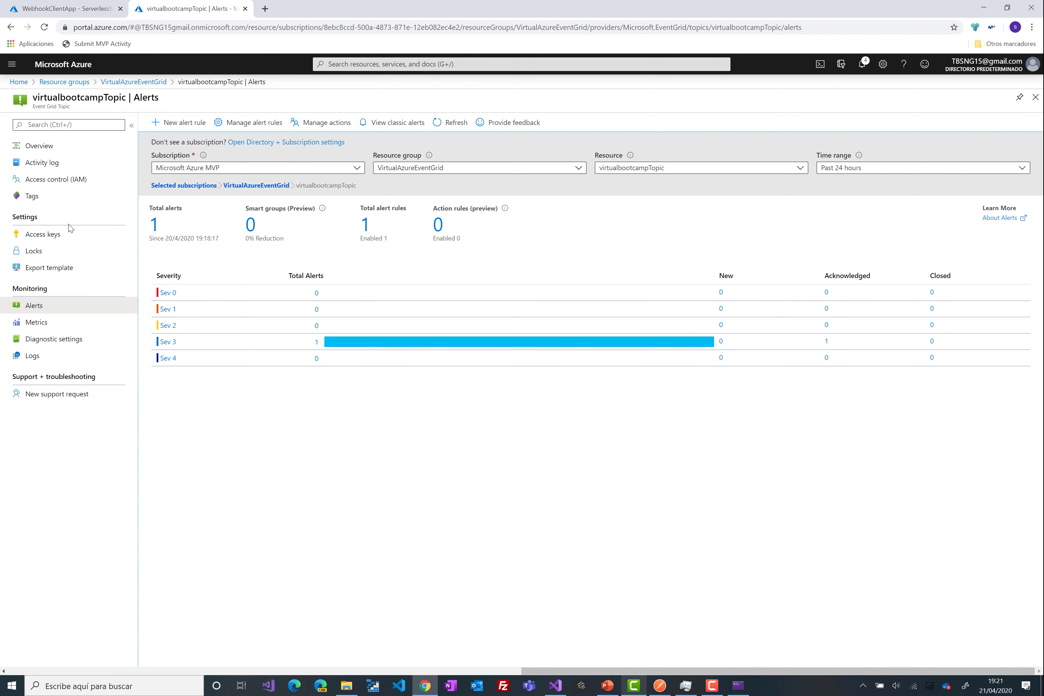
{"action": "left_click", "coordinate": [66, 150]}
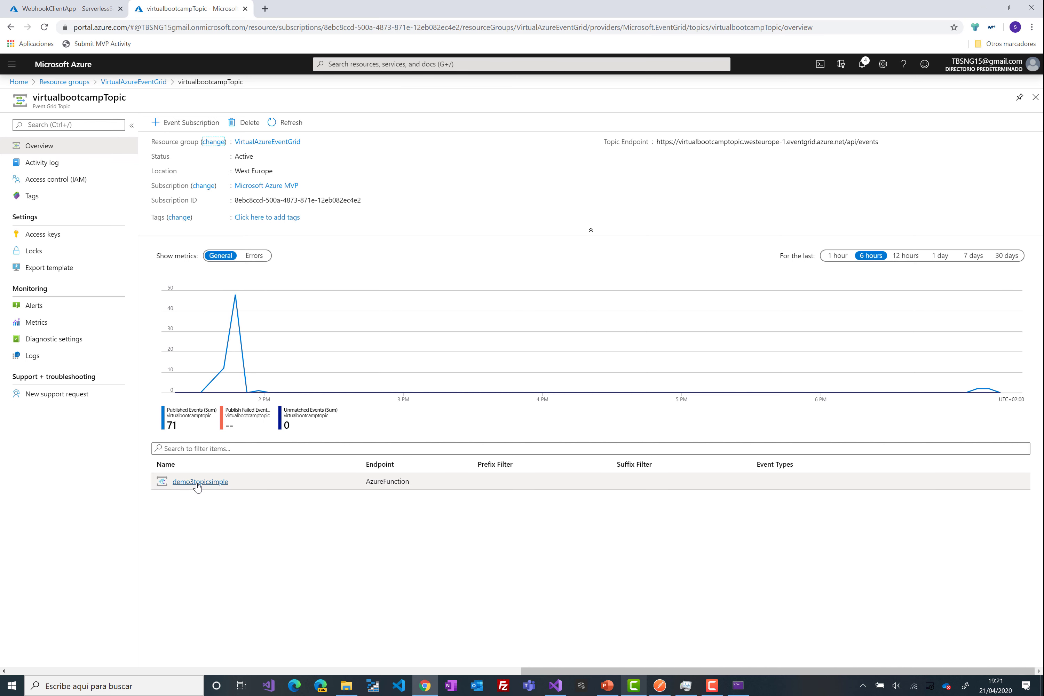
- Set demo3topicsimple's Max events per batch to 10 on its Features tab and save
{"action": "left_click", "coordinate": [434, 302]}
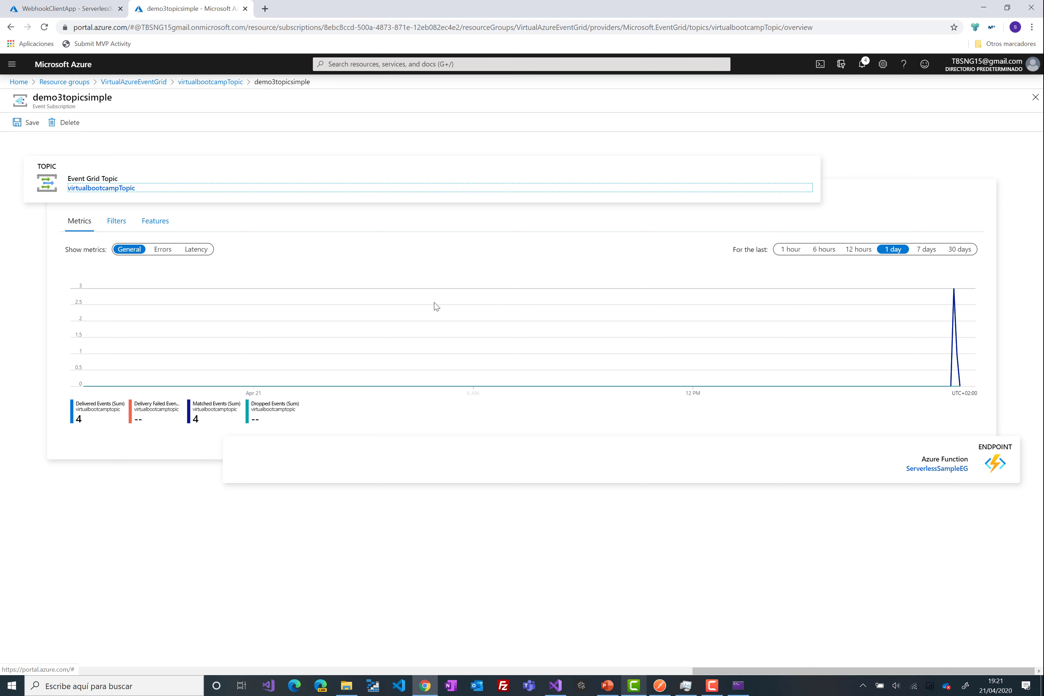
{"action": "left_click", "coordinate": [150, 220]}
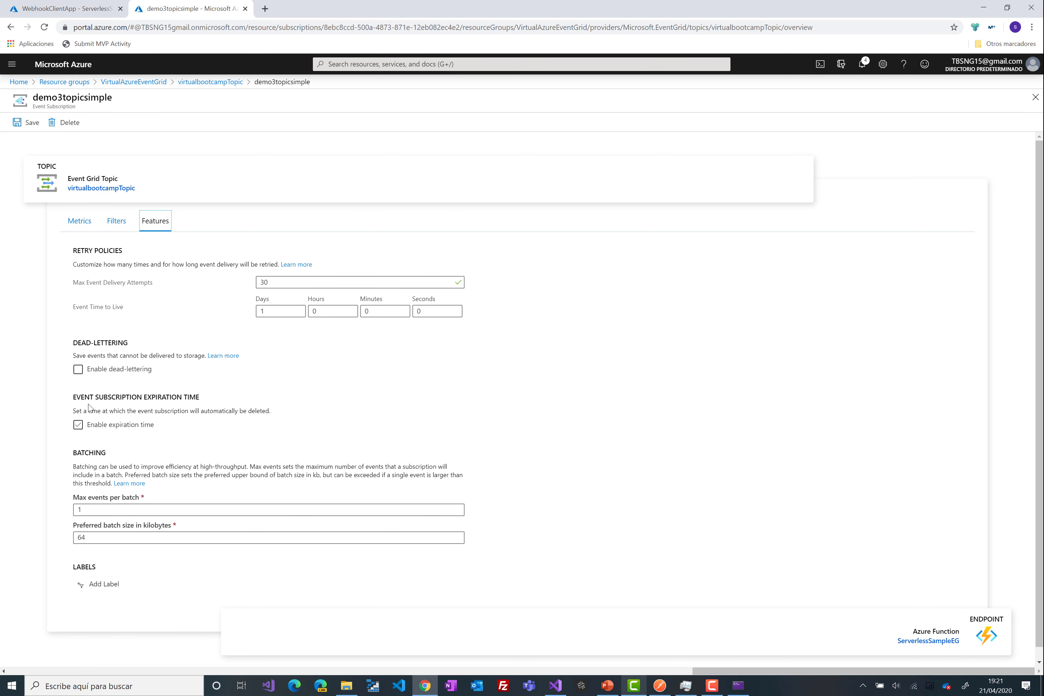
{"action": "left_click", "coordinate": [107, 508]}
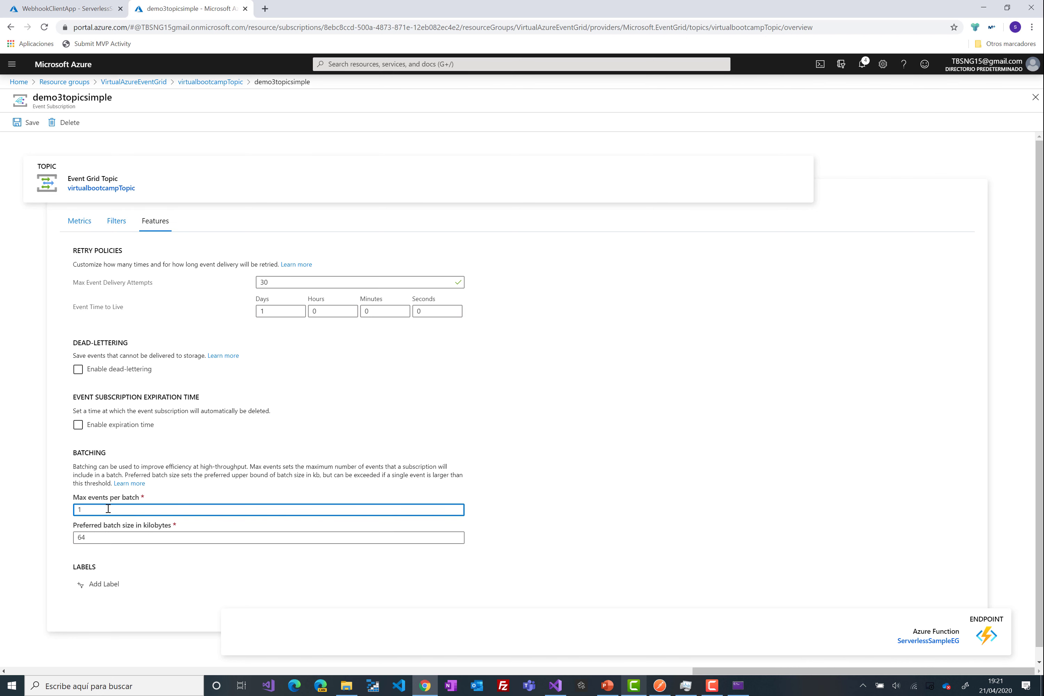
{"action": "type", "text": "0"}
{"action": "left_click", "coordinate": [18, 122]}
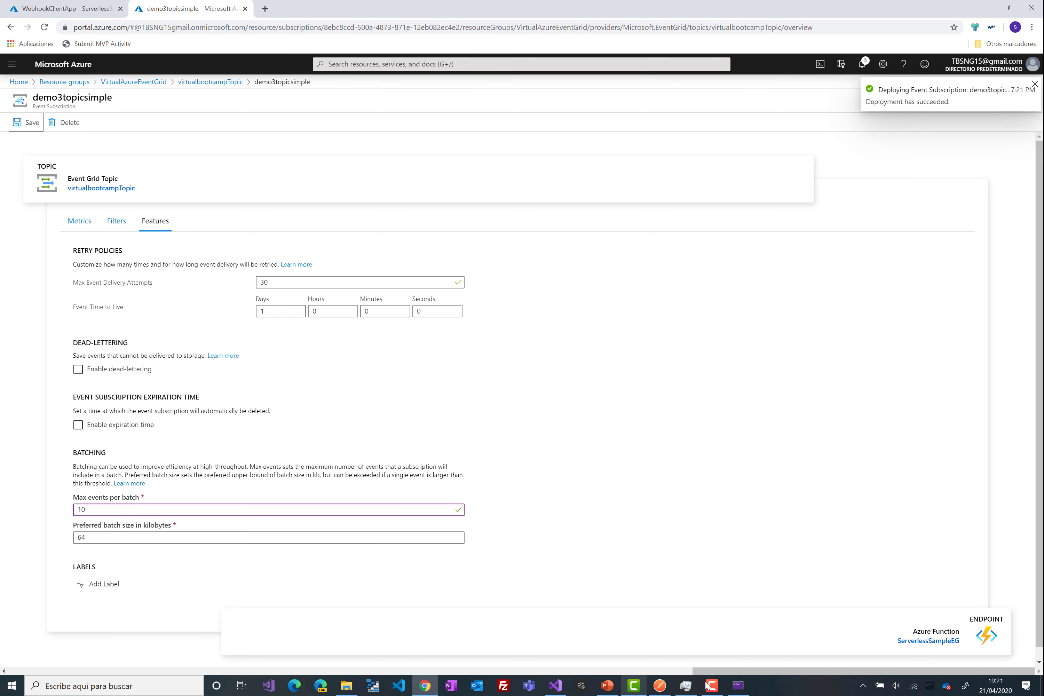
{"action": "left_click", "coordinate": [554, 684]}
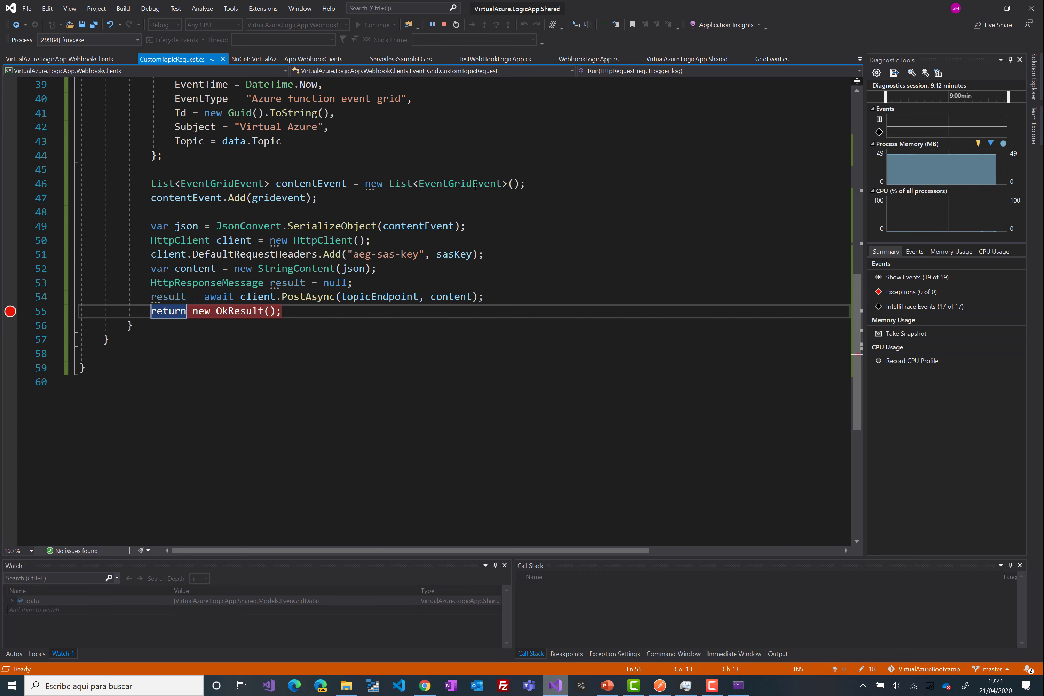
- Stop debugging and duplicate the contentEvent.Add(gridevent); line repeatedly below line 47
{"action": "left_click", "coordinate": [445, 25]}
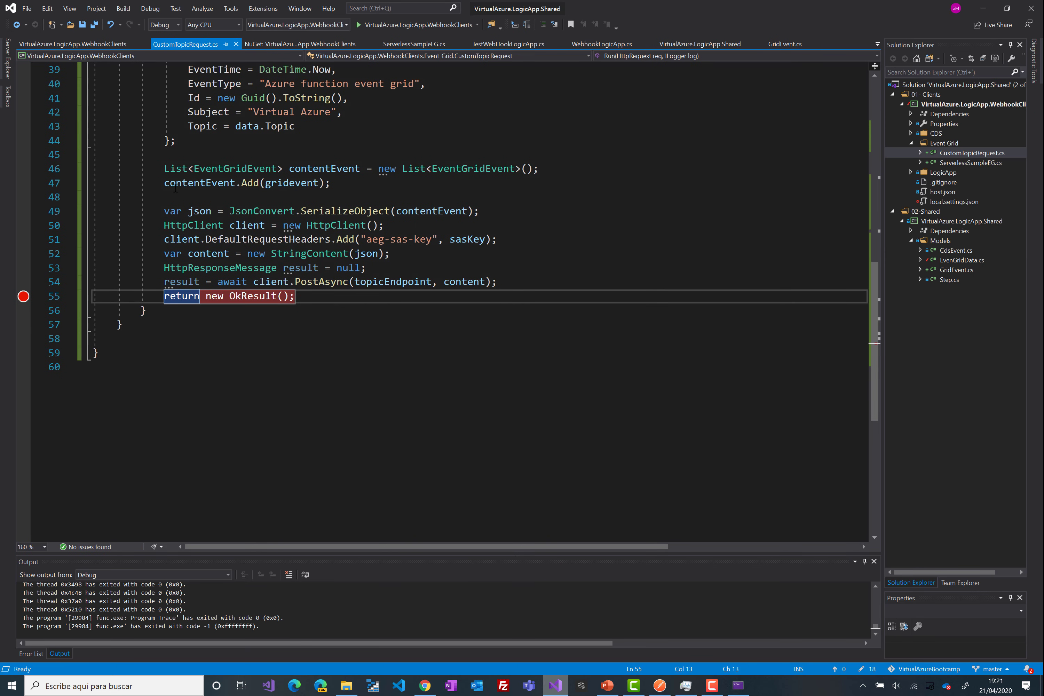
{"action": "left_click_drag", "start_coordinate": [164, 183], "coordinate": [165, 183]}
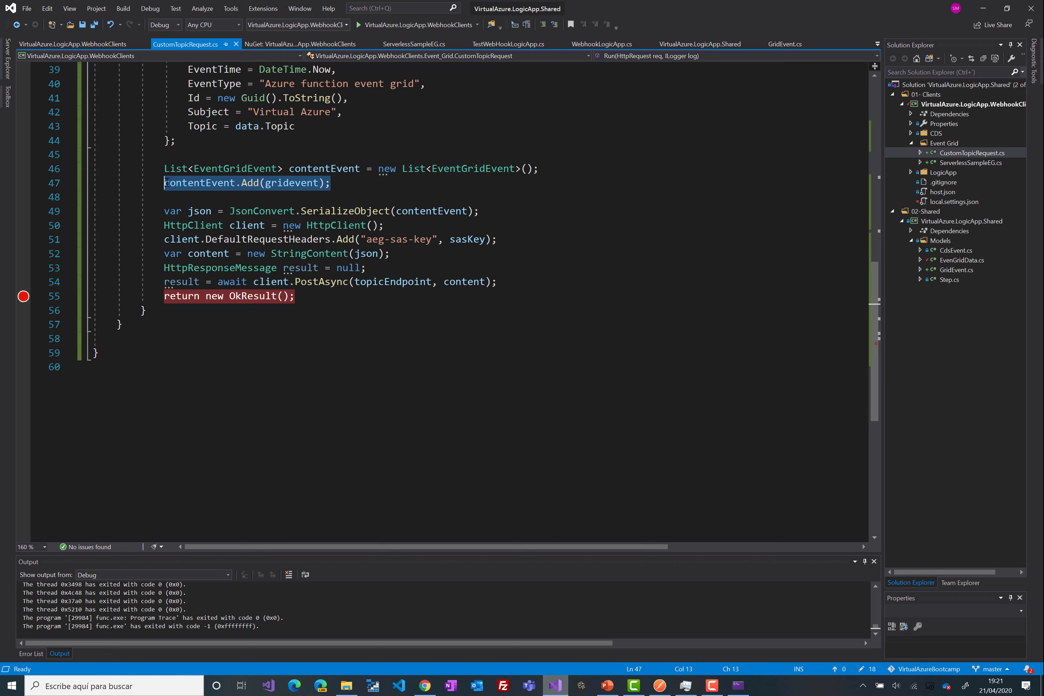
{"action": "key", "text": "ctrl+c"}
{"action": "left_click", "coordinate": [361, 182]}
{"action": "key", "text": "Return"}
{"action": "key", "text": "ctrl+v"}
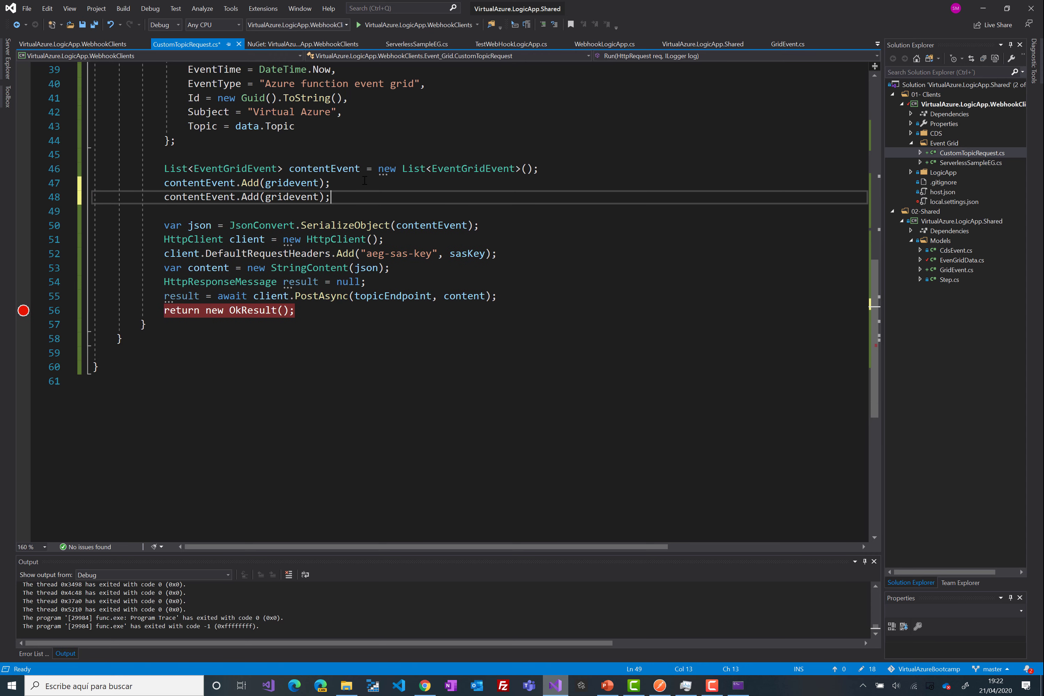
{"action": "key", "text": "Return"}
{"action": "key", "text": "ctrl+v"}
{"action": "key", "text": "Return"}
{"action": "key", "text": "ctrl+v"}
{"action": "key", "text": "Return"}
{"action": "key", "text": "ctrl+v"}
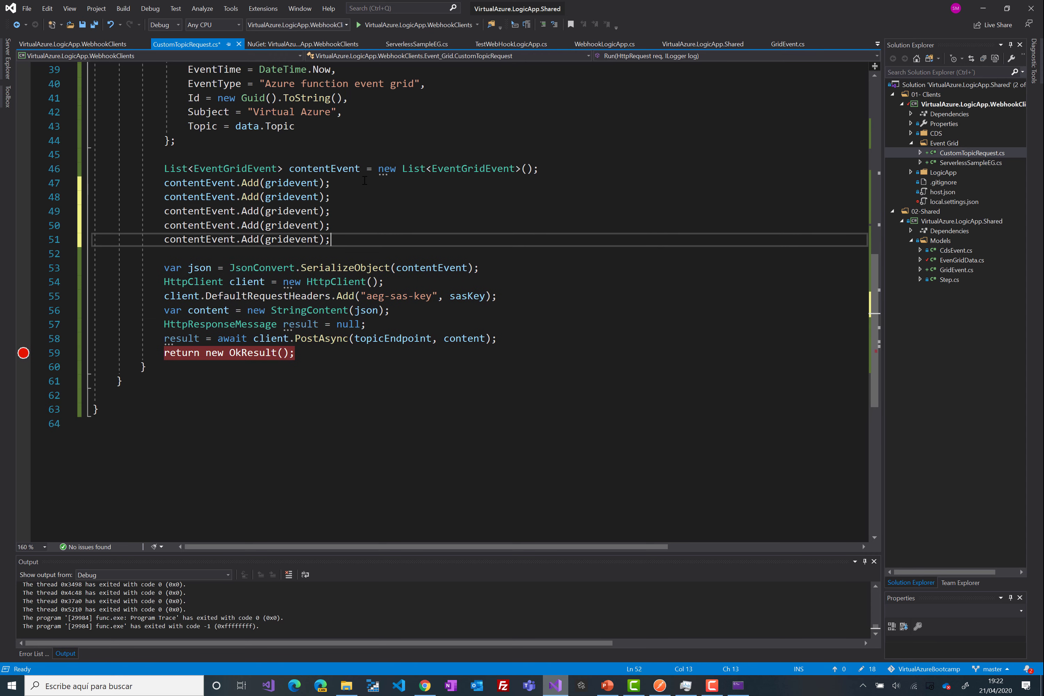
{"action": "key", "text": "Return"}
{"action": "key", "text": "ctrl+v"}
{"action": "key", "text": "Return"}
{"action": "key", "text": "ctrl+v"}
{"action": "key", "text": "Return"}
{"action": "key", "text": "ctrl+v"}
{"action": "key", "text": "Return"}
{"action": "key", "text": "ctrl+v"}
{"action": "key", "text": "Return"}
{"action": "key", "text": "ctrl+v"}
{"action": "key", "text": "Return"}
{"action": "key", "text": "ctrl+v"}
{"action": "key", "text": "Return"}
{"action": "key", "text": "ctrl+v"}
{"action": "key", "text": "Return"}
{"action": "key", "text": "ctrl+v"}
{"action": "key", "text": "Return"}
{"action": "key", "text": "ctrl+v"}
{"action": "key", "text": "ctrl+Return"}
{"action": "key", "text": "ctrl+v"}
{"action": "key", "text": "Return"}
{"action": "key", "text": "ctrl+v"}
{"action": "key", "text": "ctrl+Return"}
{"action": "key", "text": "ctrl+v"}
{"action": "key", "text": "ctrl+Return"}
{"action": "key", "text": "ctrl+v"}
{"action": "key", "text": "ctrl+Return"}
{"action": "key", "text": "ctrl+v"}
{"action": "key", "text": "ctrl+Return"}
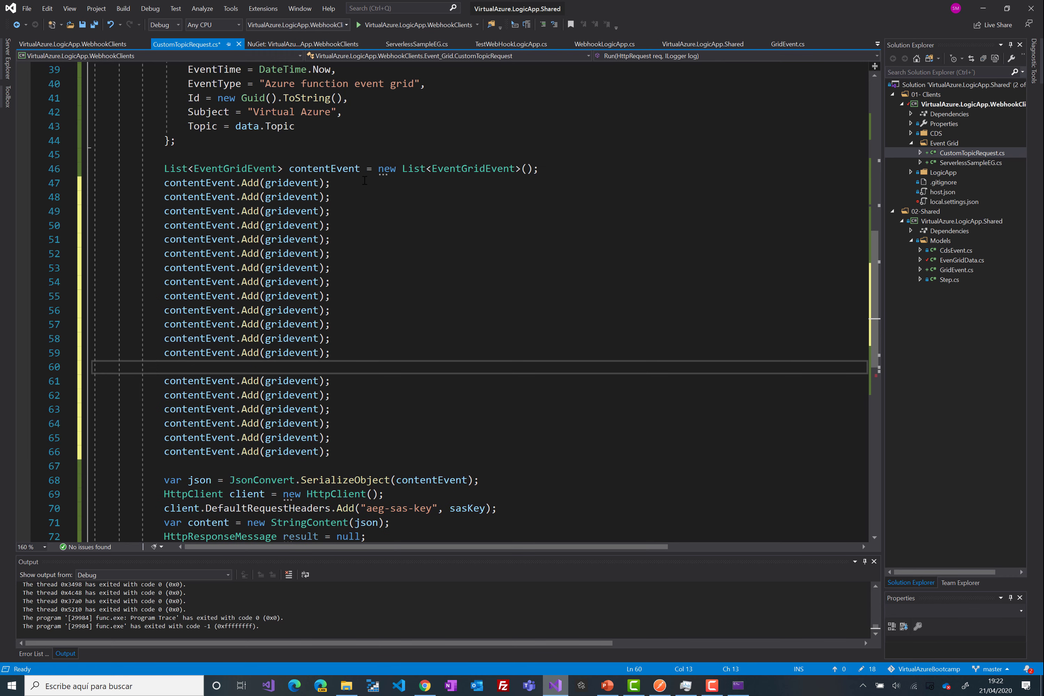
- Remove the stray blank line among the Add calls and start the function app debugging
{"action": "key", "text": "BackSpace"}
{"action": "key", "text": "BackSpace"}
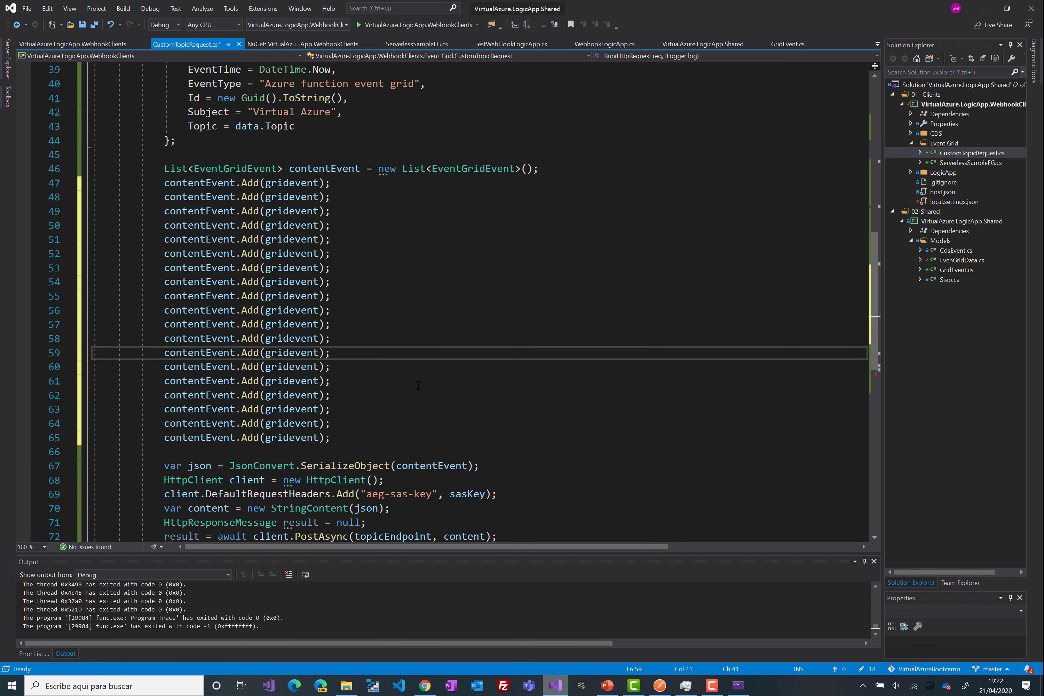
{"action": "key", "text": "Down"}
{"action": "key", "text": "Down"}
{"action": "scroll", "coordinate": [312, 354], "scroll_direction": "down", "scroll_amount": 6}
{"action": "scroll", "coordinate": [312, 354], "scroll_direction": "up", "scroll_amount": 4}
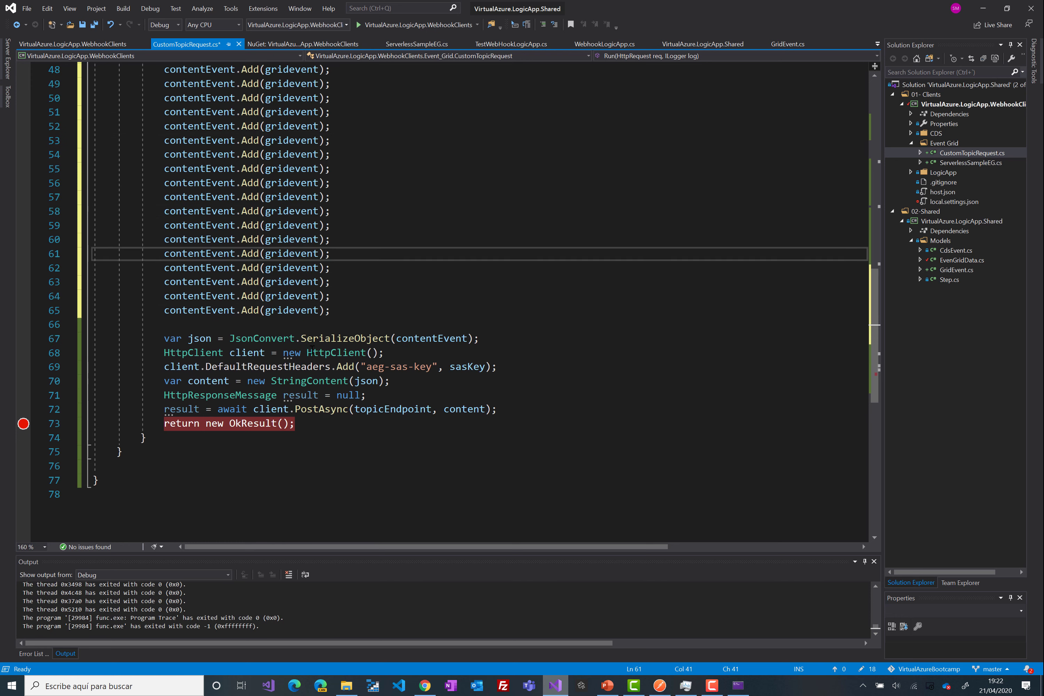
{"action": "left_click", "coordinate": [415, 25]}
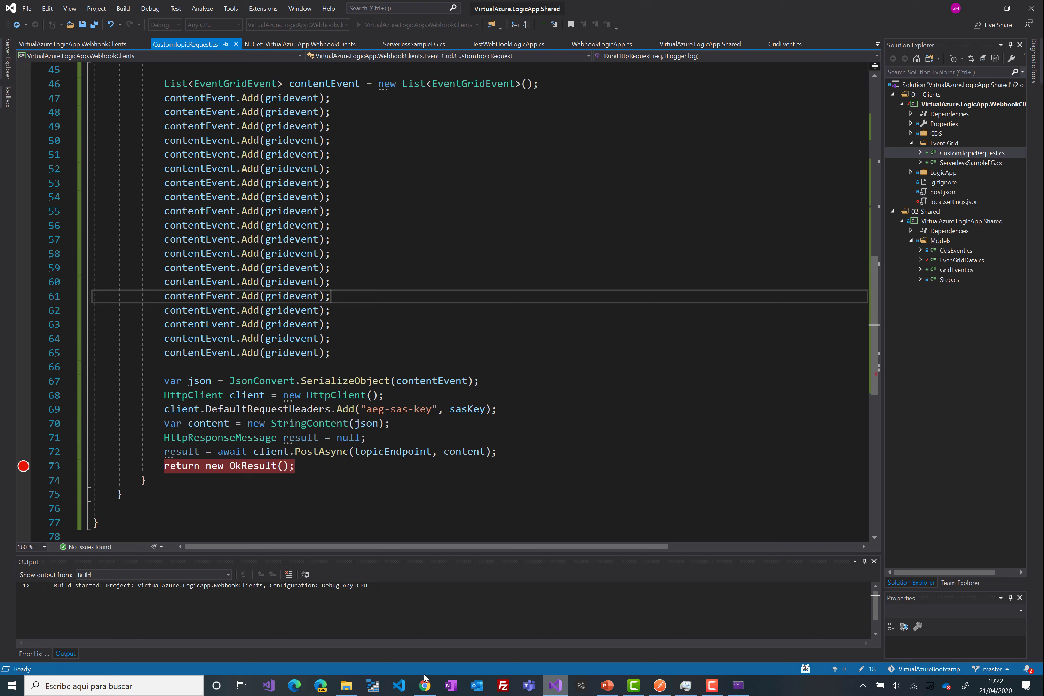
{"action": "left_click", "coordinate": [424, 686]}
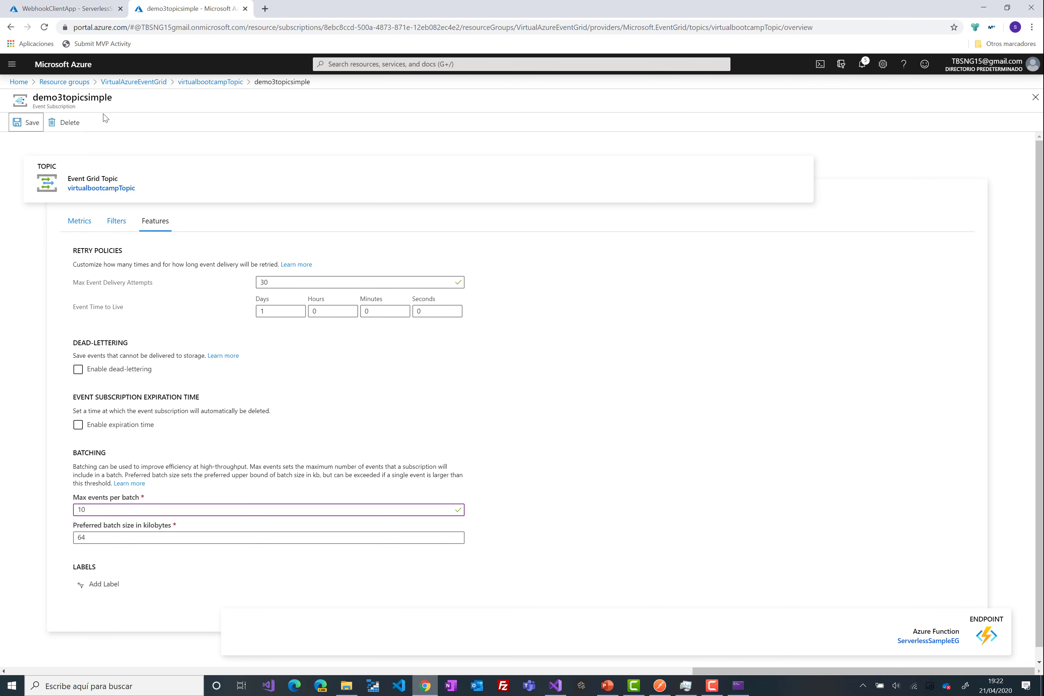
- Clear the WebhookClientApp function logs and select the 33 in Postman's Msg value
{"action": "left_click", "coordinate": [72, 9]}
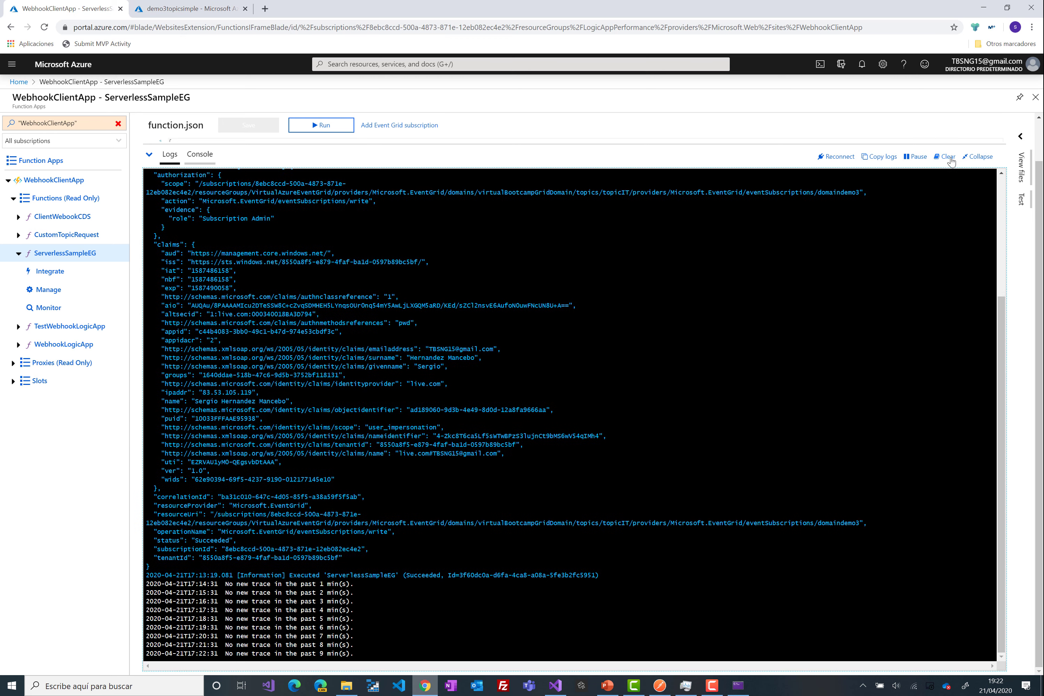
{"action": "left_click", "coordinate": [946, 156]}
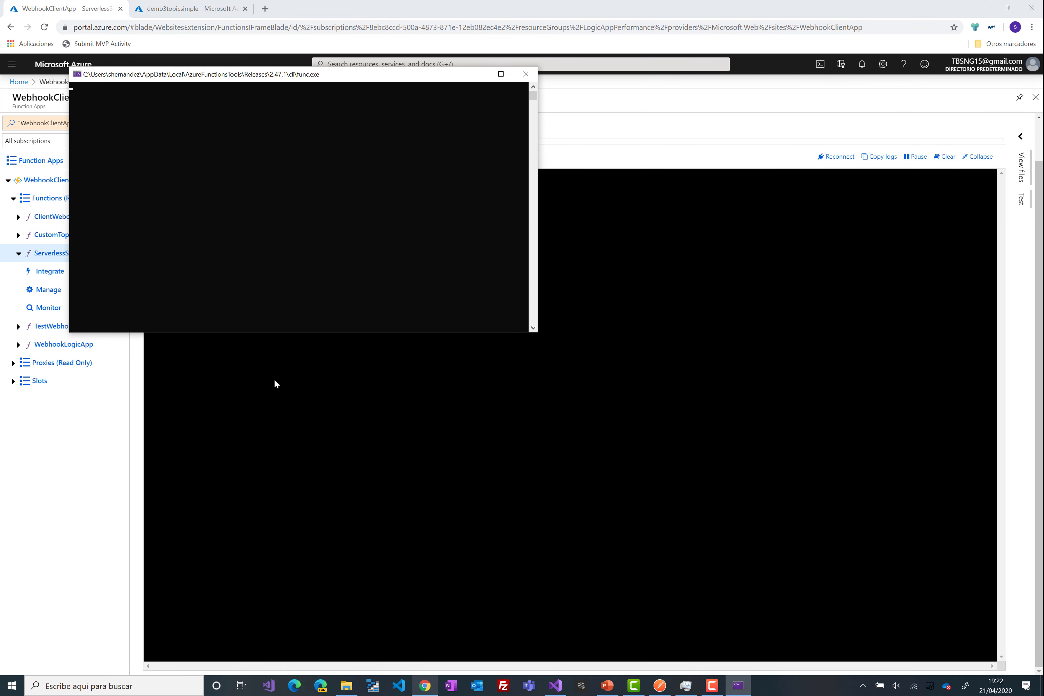
{"action": "left_click", "coordinate": [661, 687]}
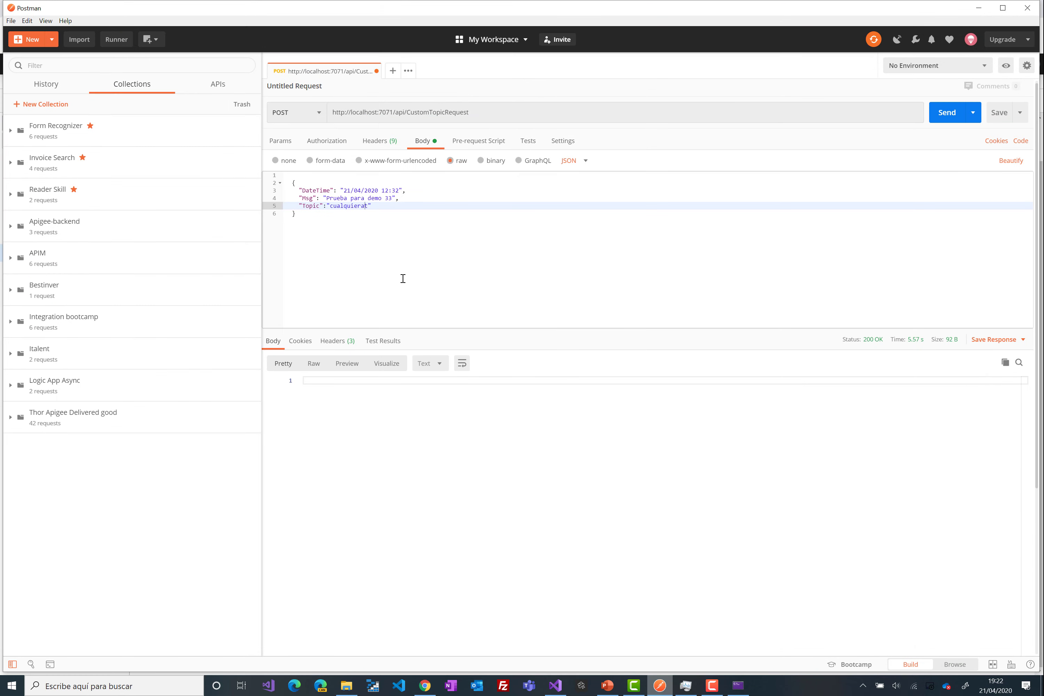
{"action": "left_click_drag", "start_coordinate": [393, 198], "coordinate": [382, 198]}
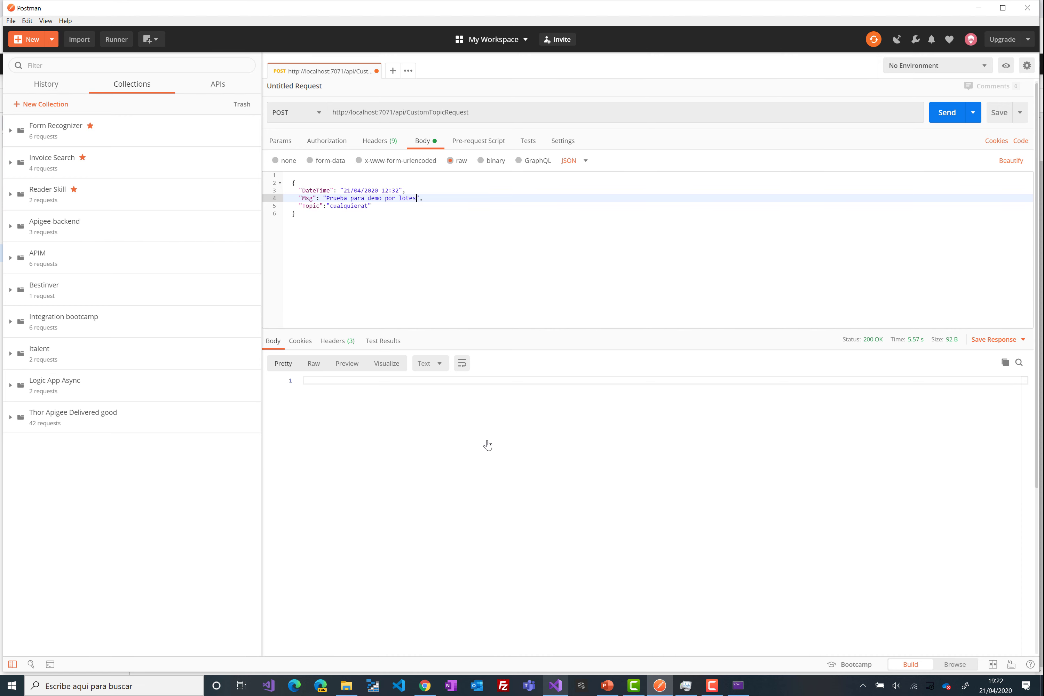
{"action": "left_click", "coordinate": [554, 688]}
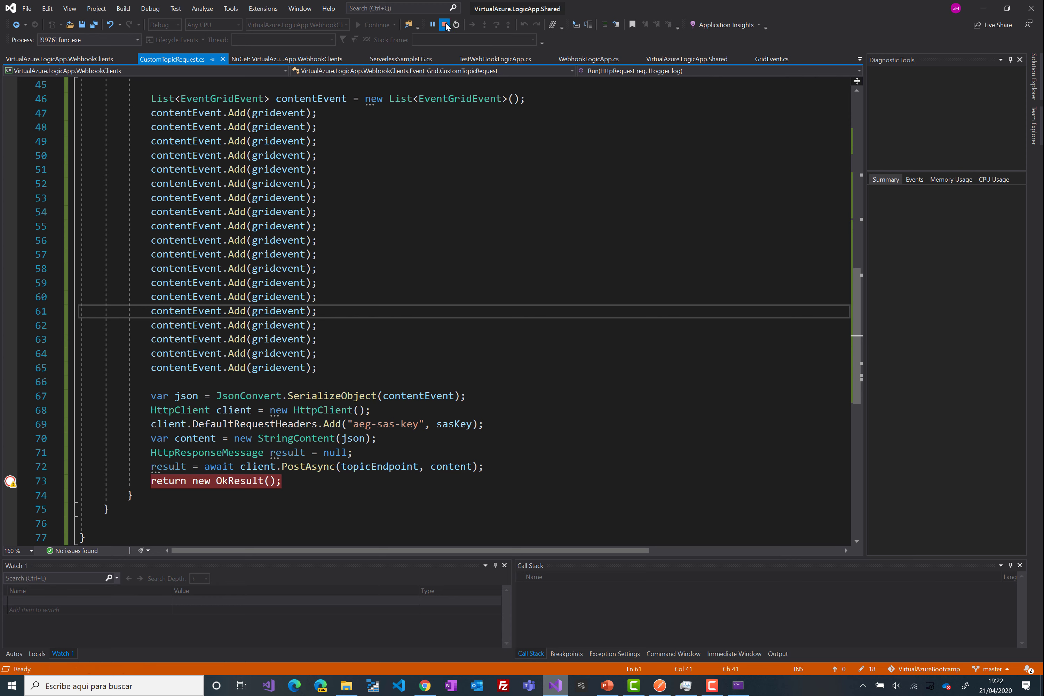
{"action": "left_click", "coordinate": [424, 685]}
- Replace data.Topic on line 43 with an empty string ""
{"action": "left_click", "coordinate": [191, 9]}
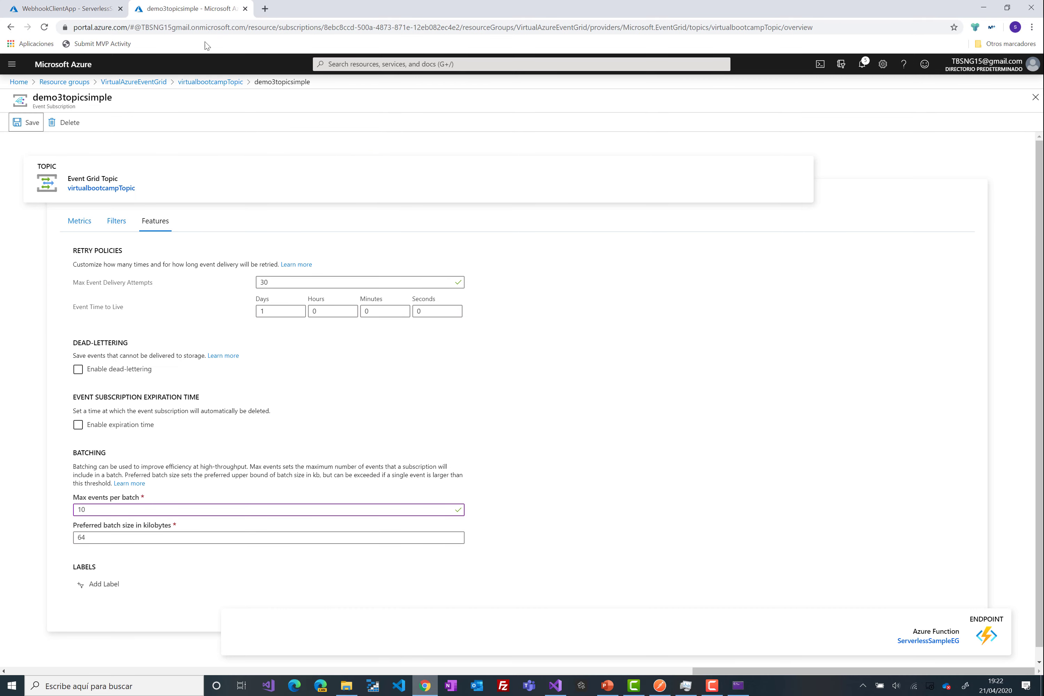
{"action": "left_click", "coordinate": [556, 685]}
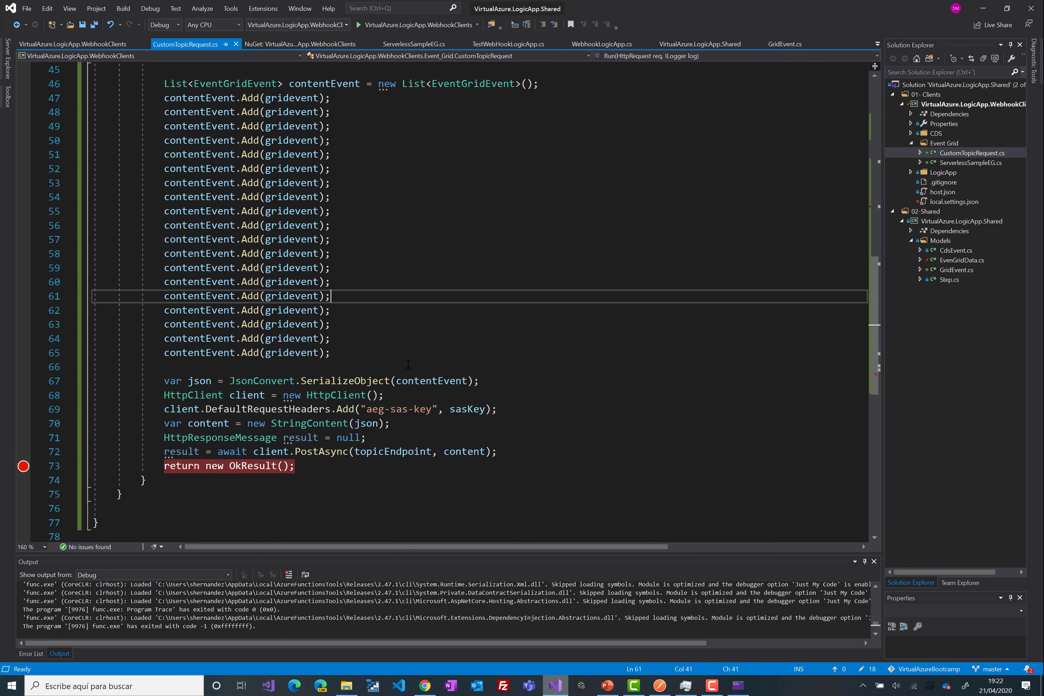
{"action": "scroll", "coordinate": [288, 285], "scroll_direction": "up", "scroll_amount": 6}
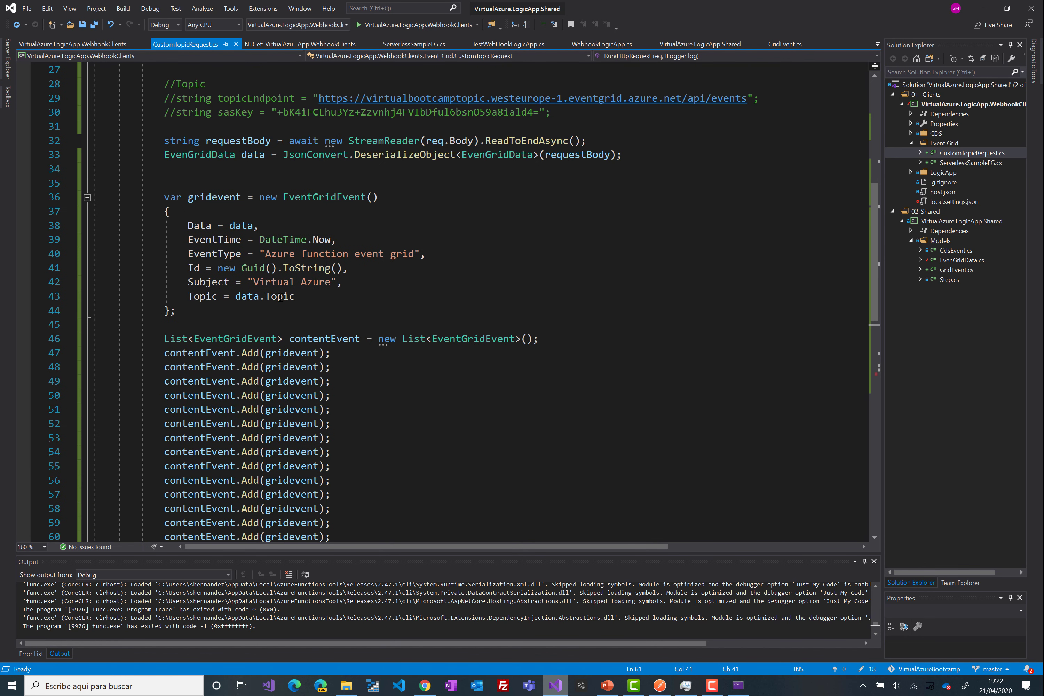
{"action": "left_click_drag", "start_coordinate": [295, 297], "coordinate": [235, 297]}
{"action": "key", "text": "BackSpace"}
{"action": "type", "text": "\"\""}
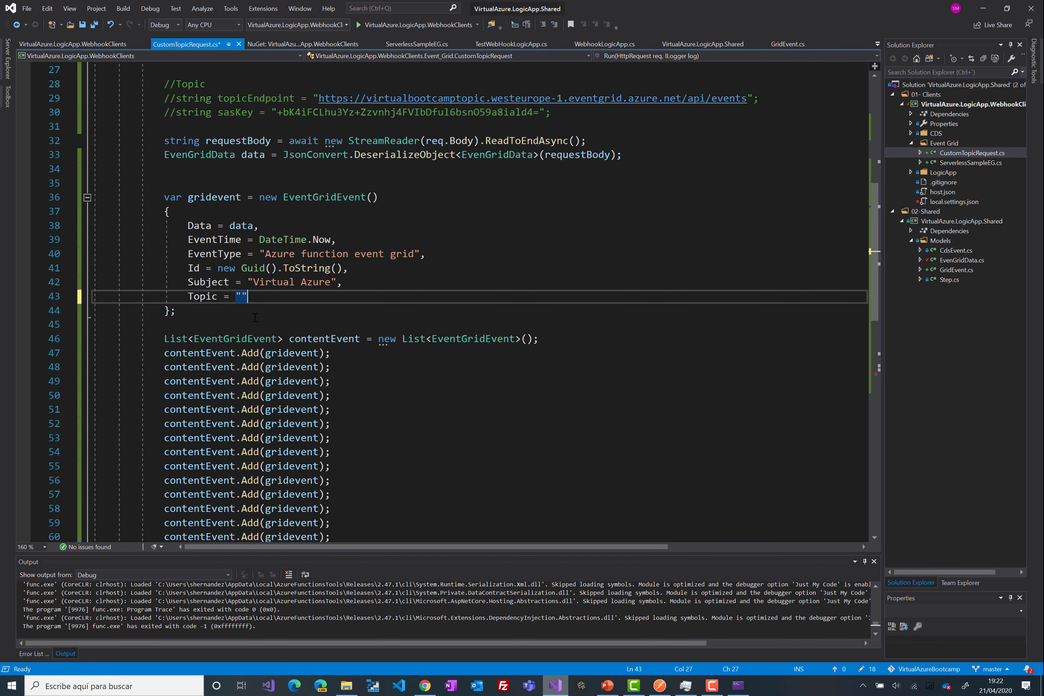
- Comment out the Event Domain endpoint and key lines and uncomment the Topic endpoint and key
{"action": "scroll", "coordinate": [419, 184], "scroll_direction": "up", "scroll_amount": 5}
{"action": "left_click_drag", "start_coordinate": [164, 254], "coordinate": [542, 266]}
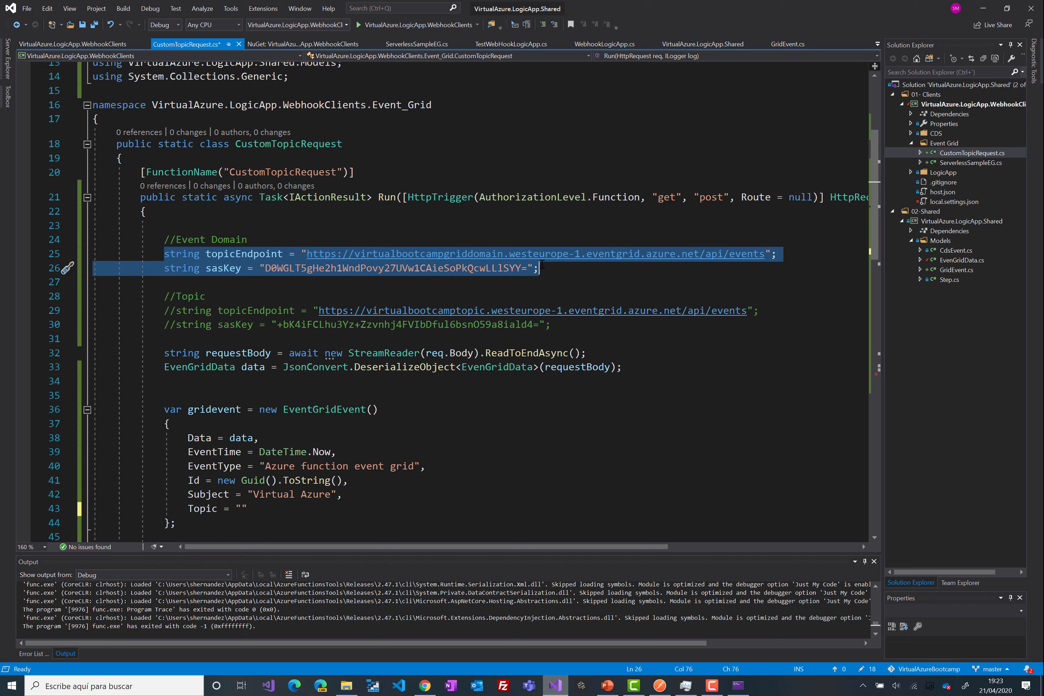
{"action": "left_click_drag", "start_coordinate": [158, 254], "coordinate": [576, 265]}
{"action": "key", "text": "ctrl+k"}
{"action": "key", "text": "ctrl+c"}
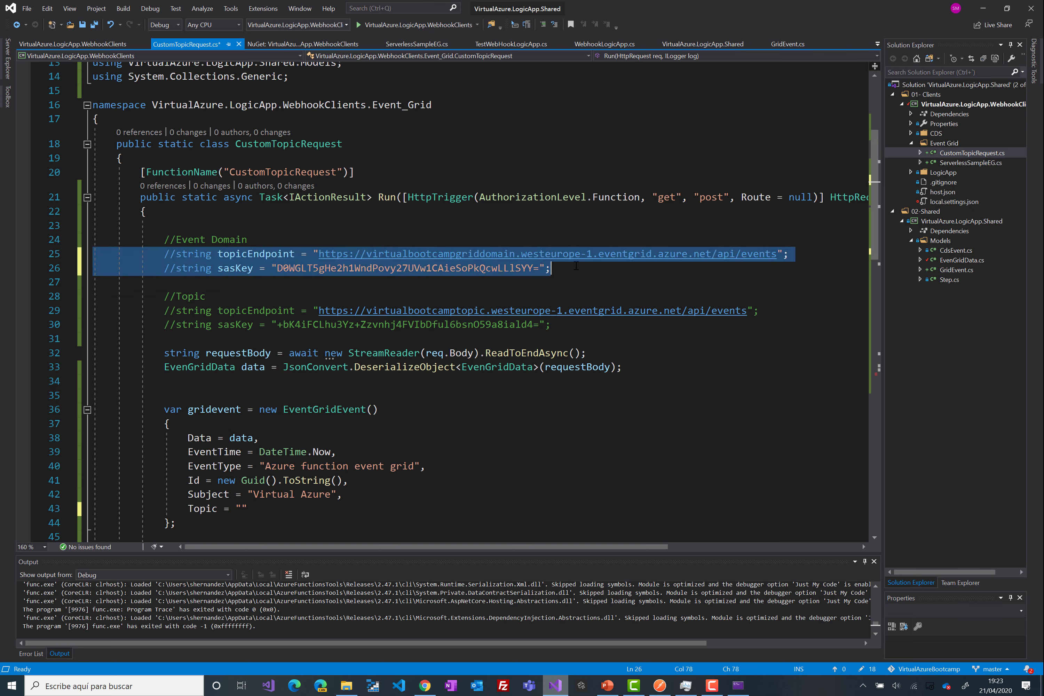
{"action": "left_click_drag", "start_coordinate": [163, 310], "coordinate": [613, 323]}
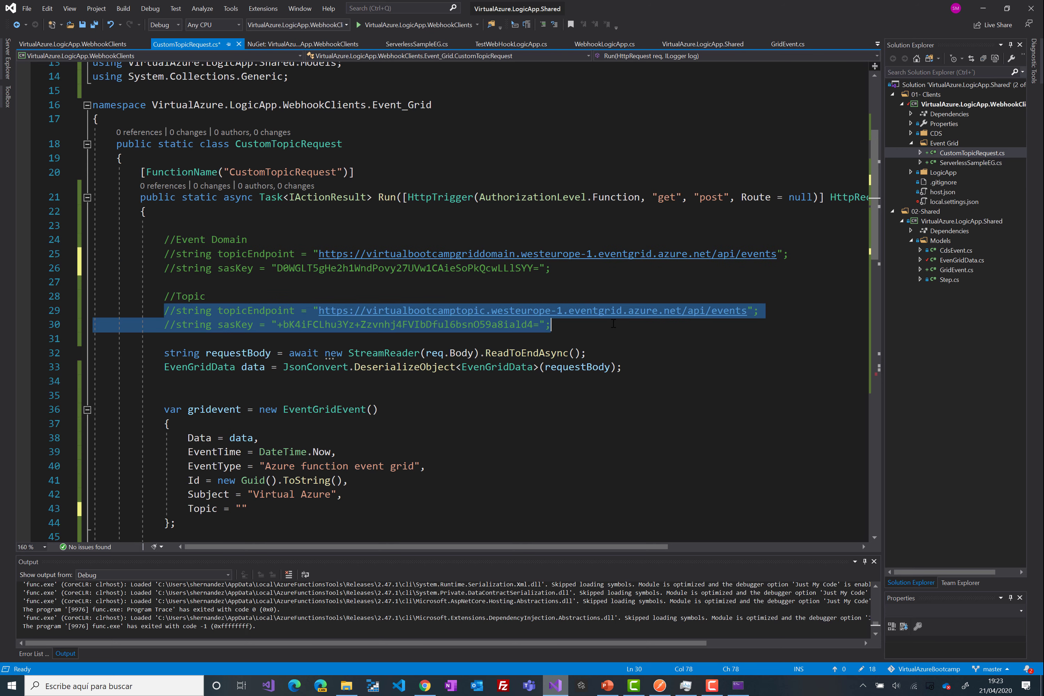
{"action": "key", "text": "ctrl+k"}
{"action": "key", "text": "ctrl+u"}
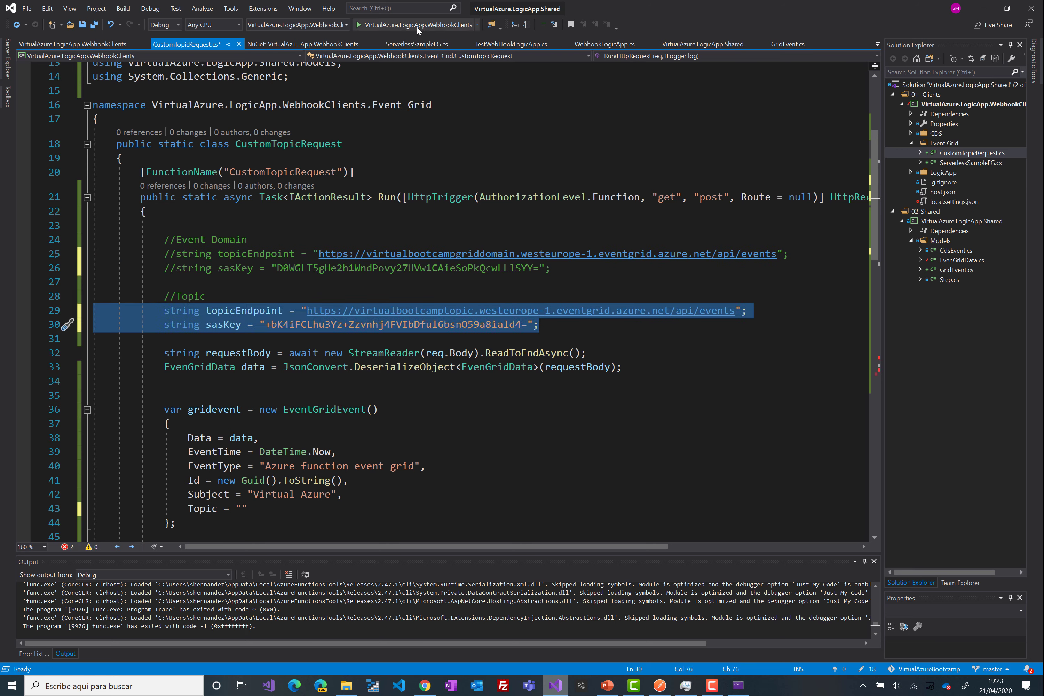
- Start the function running locally and bring Postman forward
{"action": "left_click", "coordinate": [420, 26]}
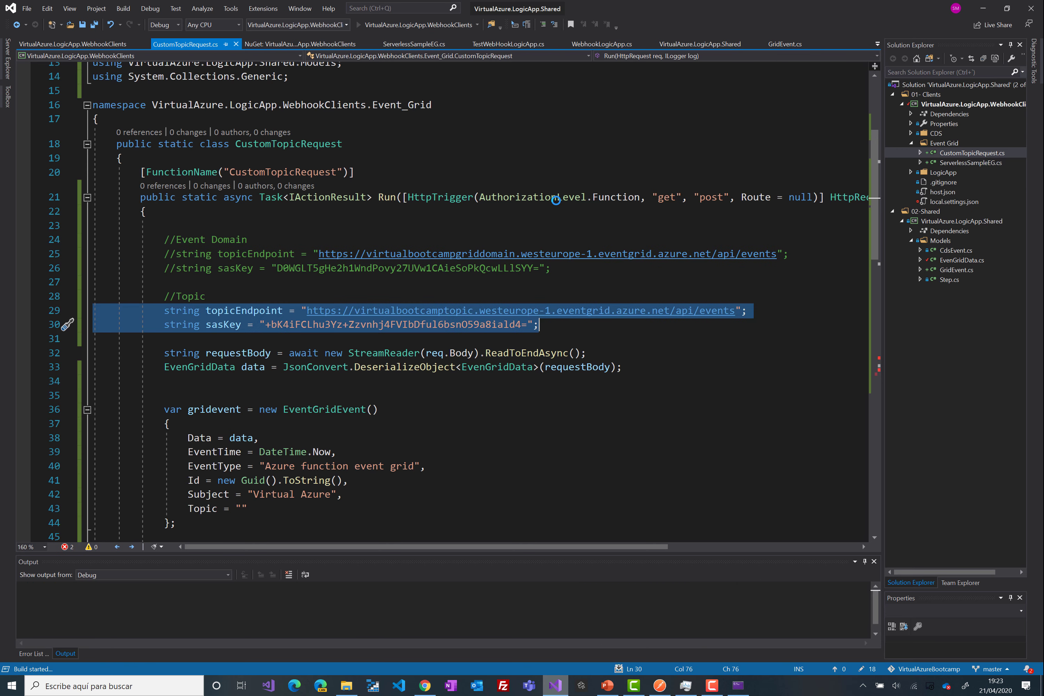
{"action": "scroll", "coordinate": [591, 390], "scroll_direction": "down", "scroll_amount": 3}
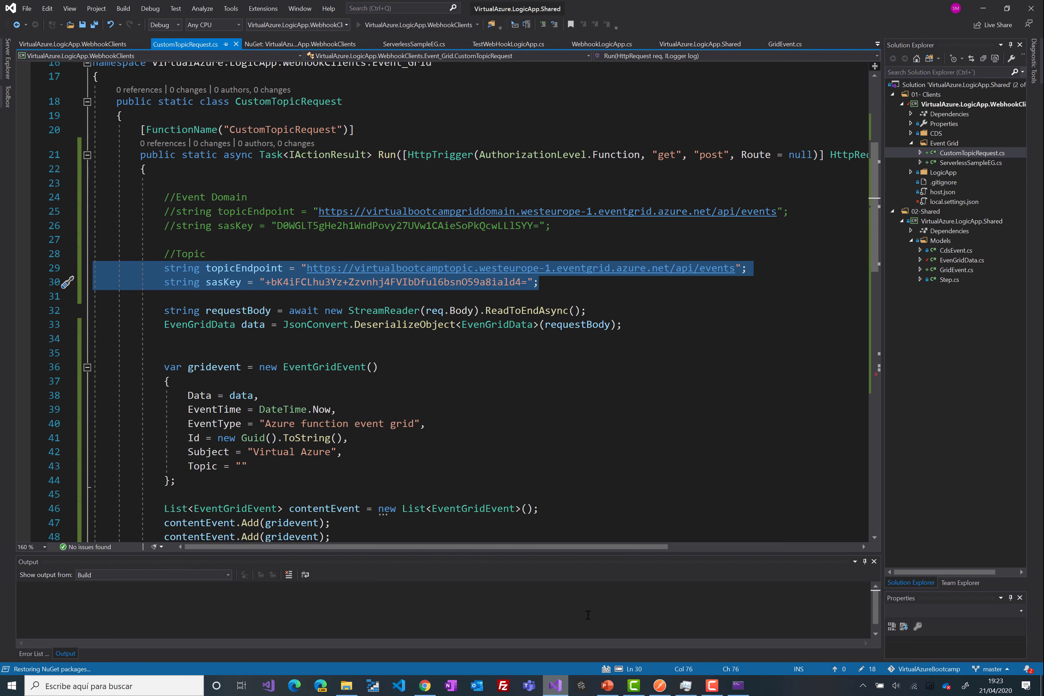
{"action": "left_click", "coordinate": [659, 686]}
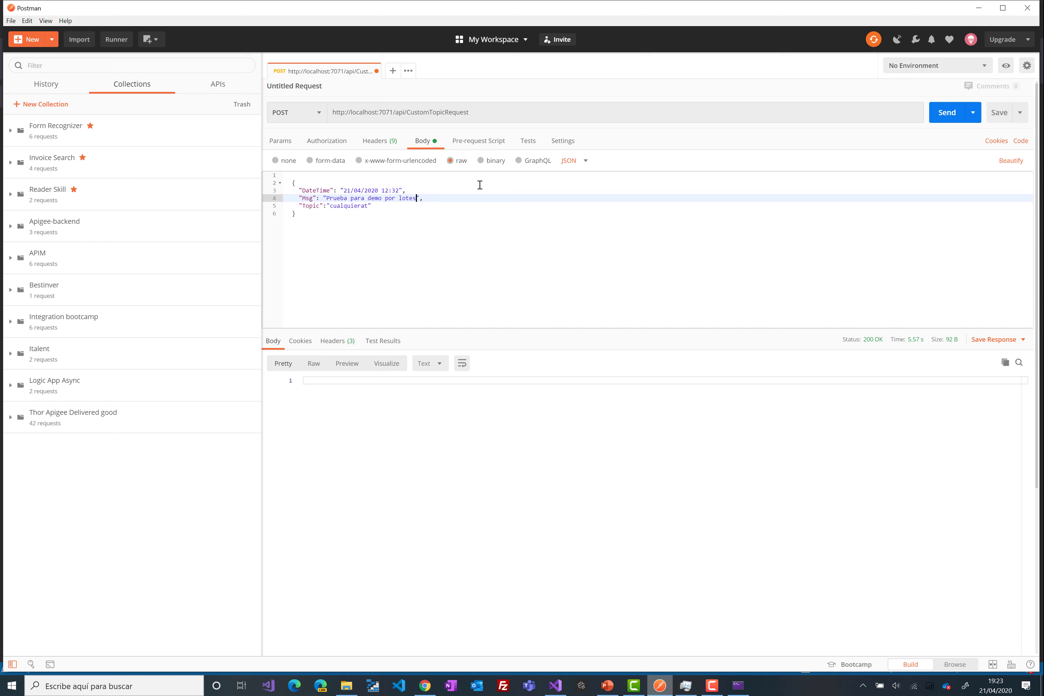
{"action": "key", "text": "alt+Tab"}
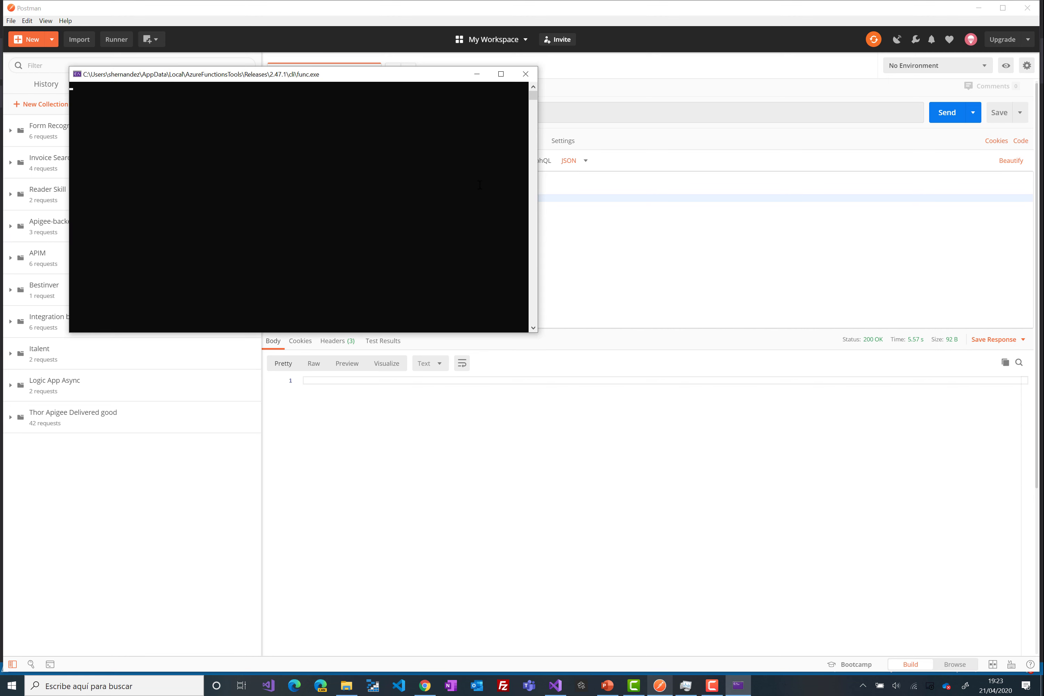